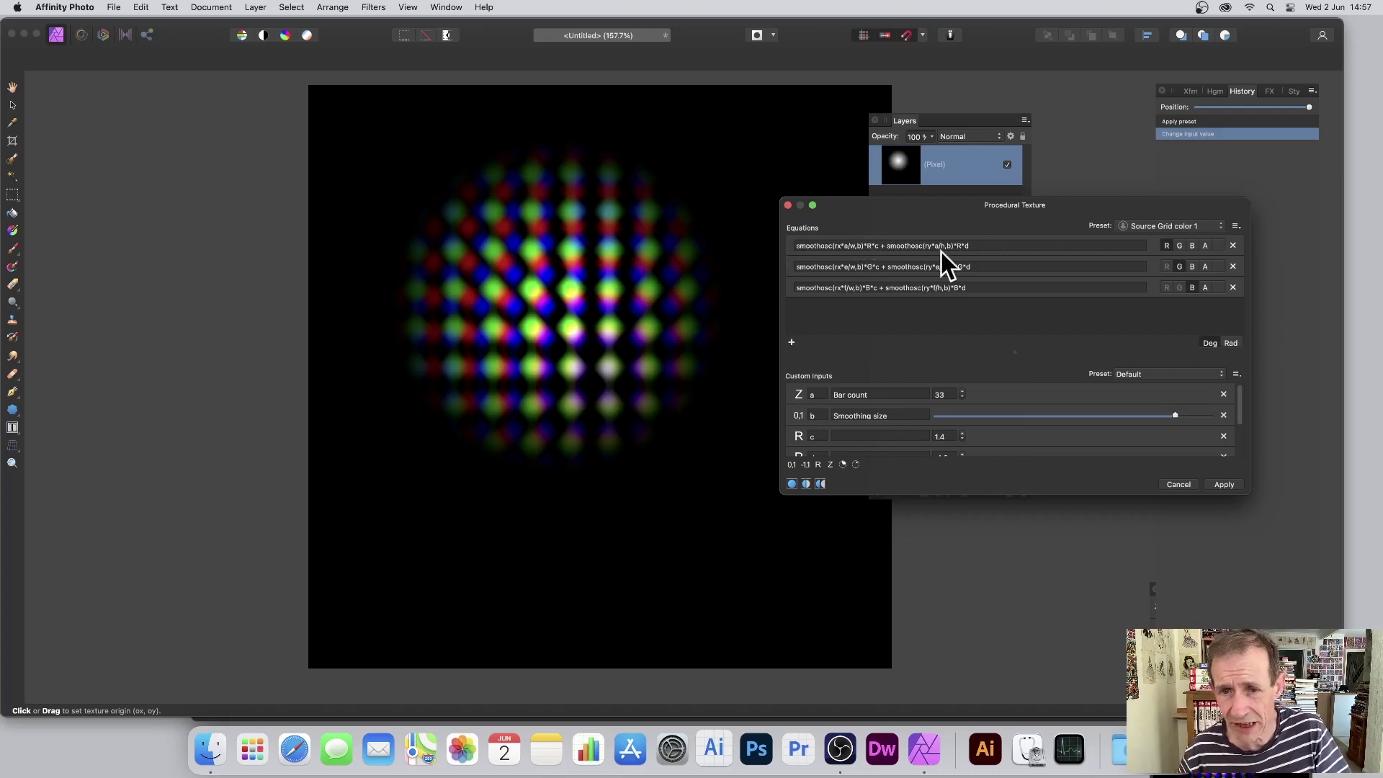
Discard the current coloured grid texture and start the Procedural Texture filter afresh on the pixel layer
double_click(869, 245)
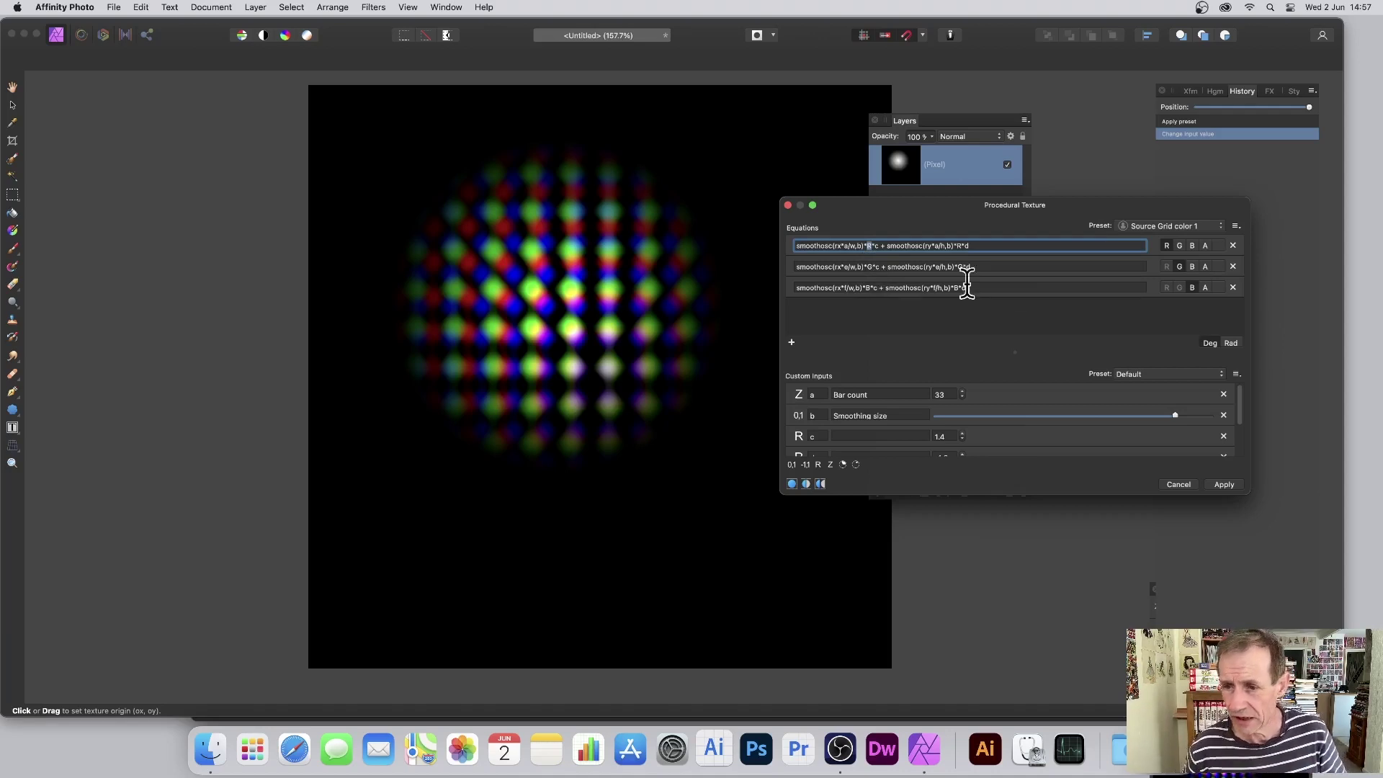
click(1179, 484)
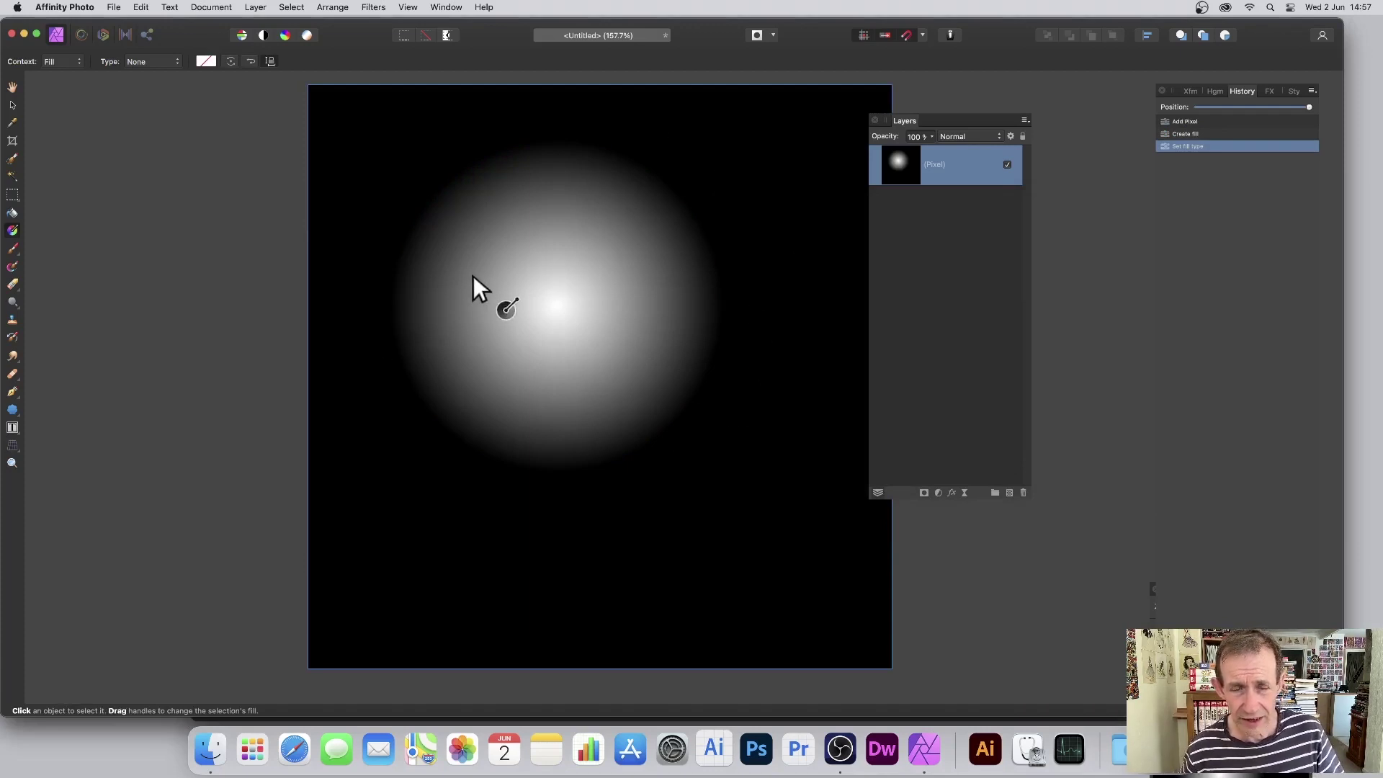
click(375, 9)
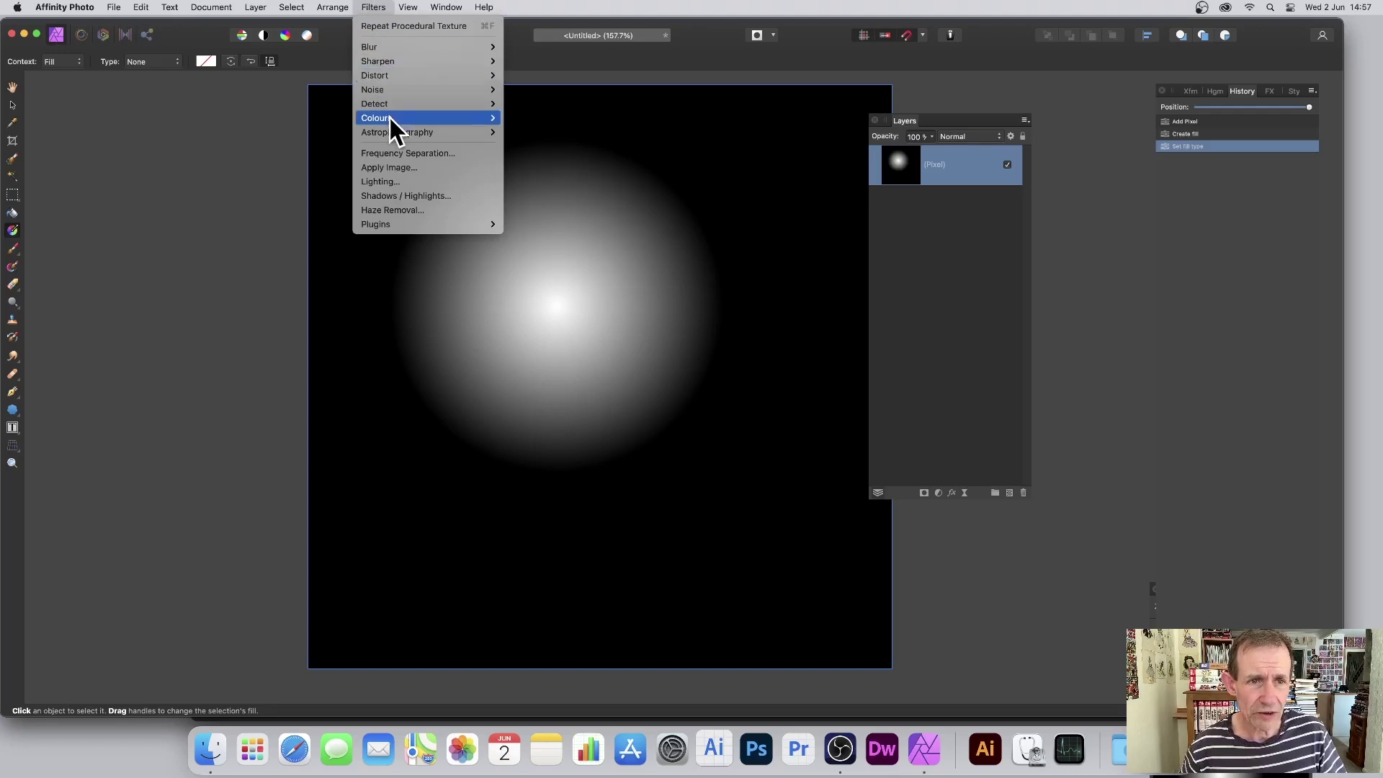
mouse_move(391, 118)
click(570, 422)
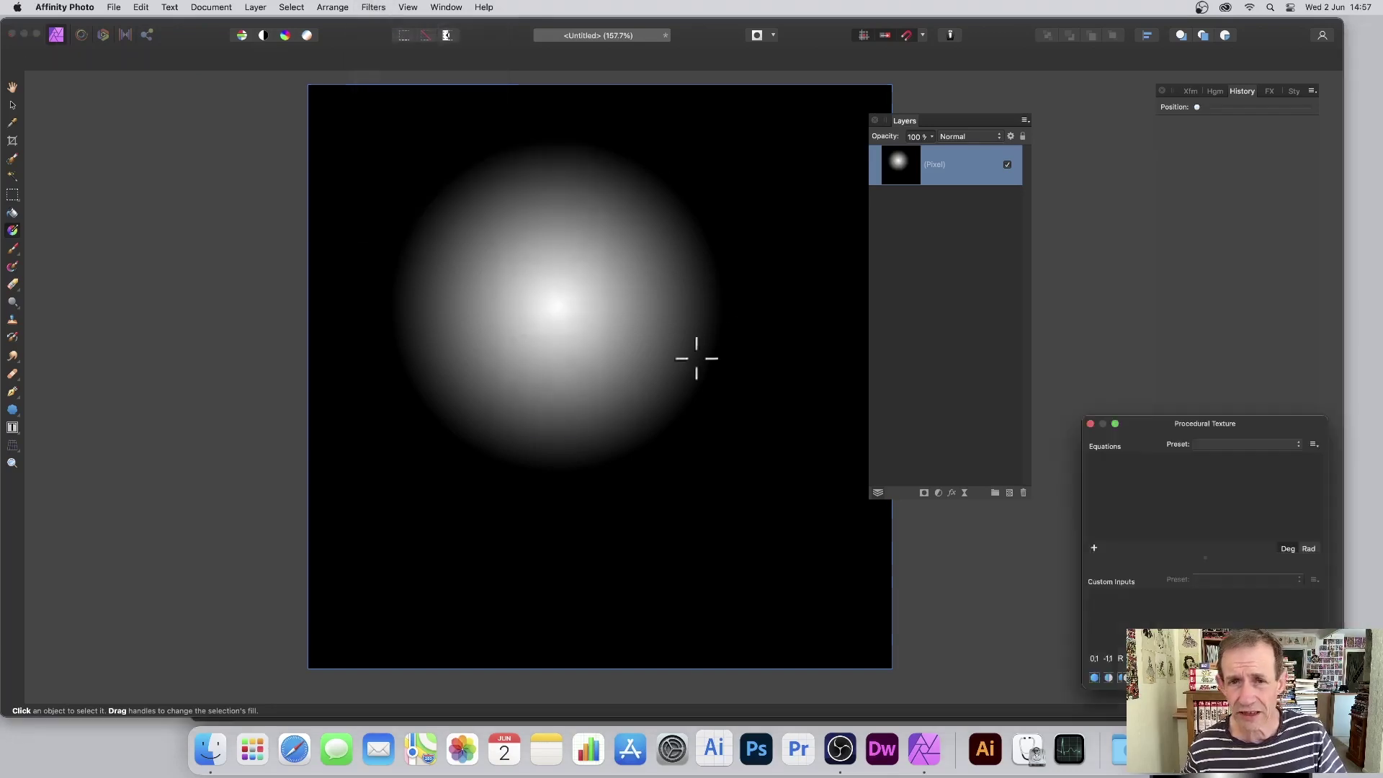
Widen the Procedural Texture dialog and load the Smoothed bars preset
drag(1214, 423, 769, 170)
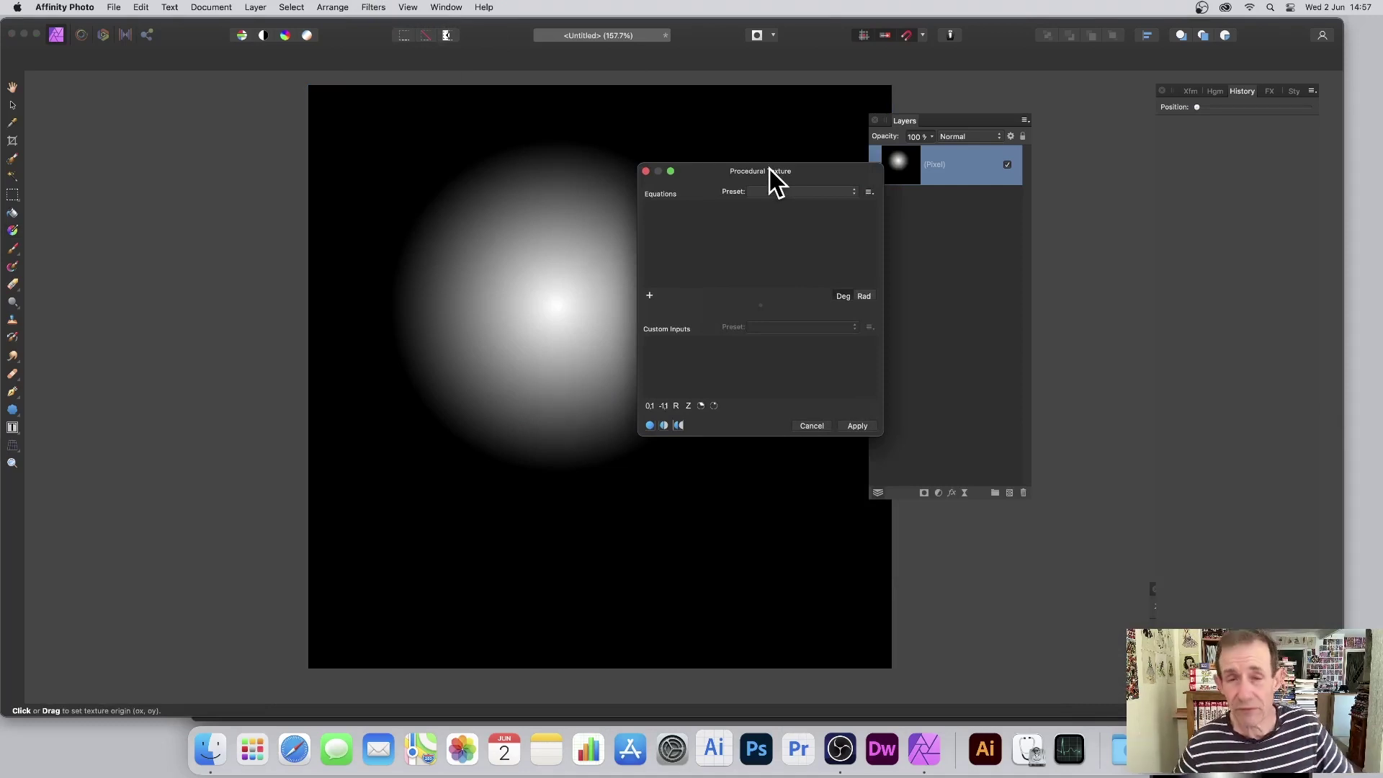
drag(885, 439, 1320, 474)
drag(1048, 172, 954, 171)
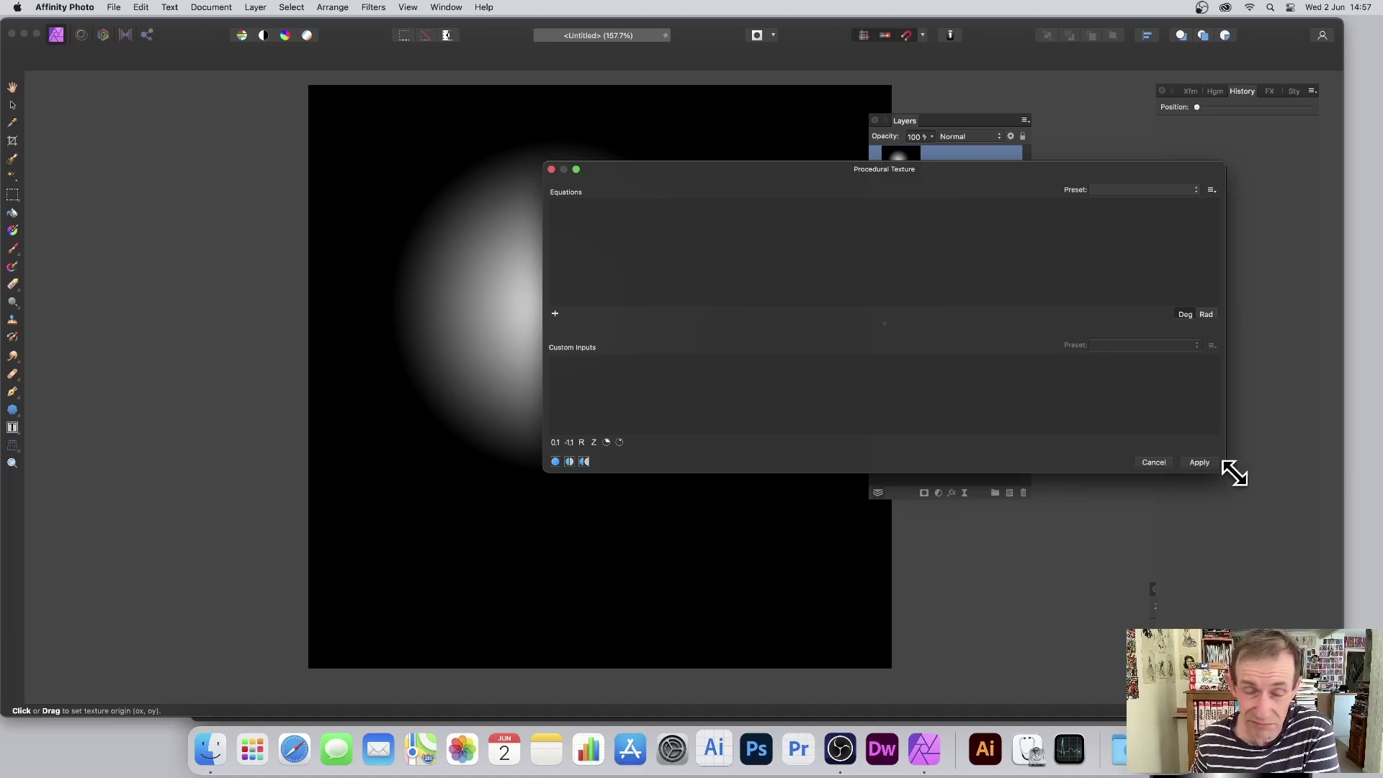
drag(1225, 472, 1300, 475)
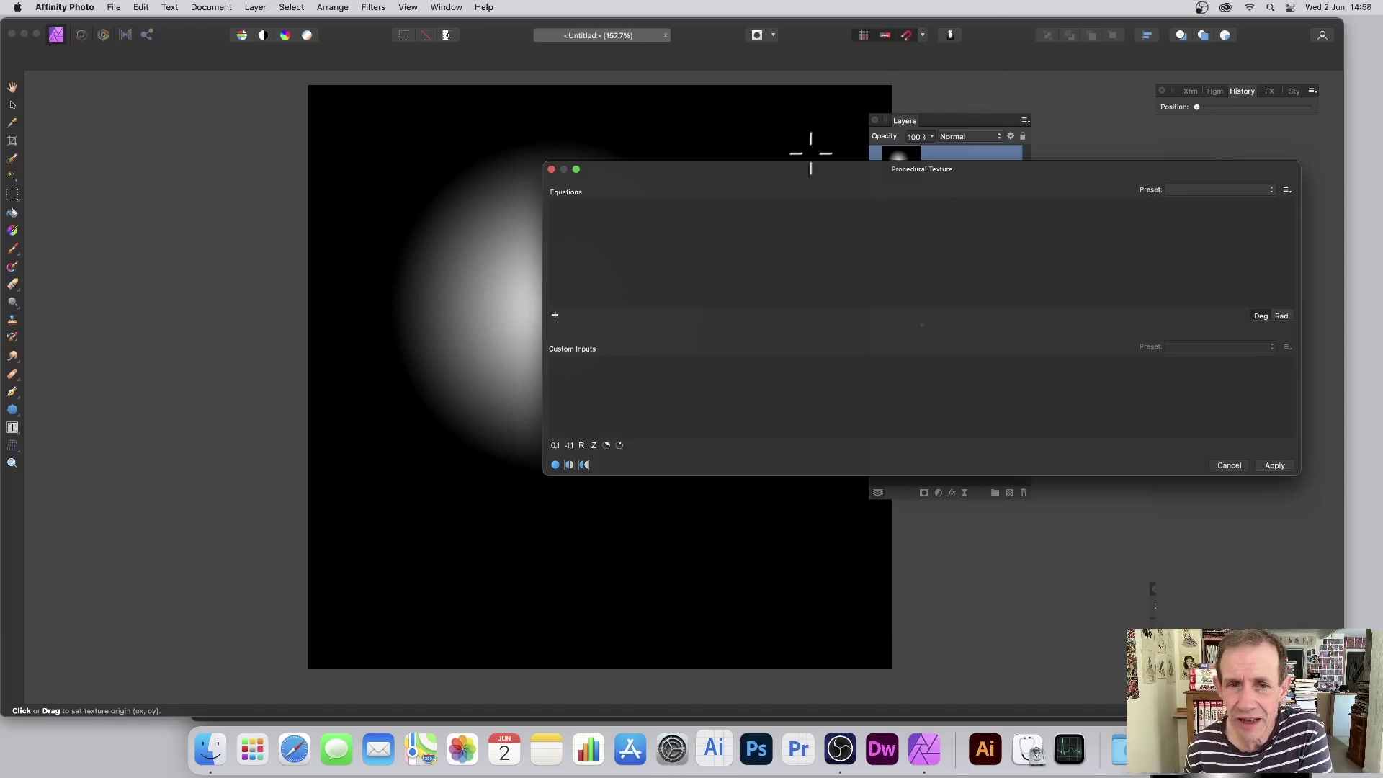
click(1198, 188)
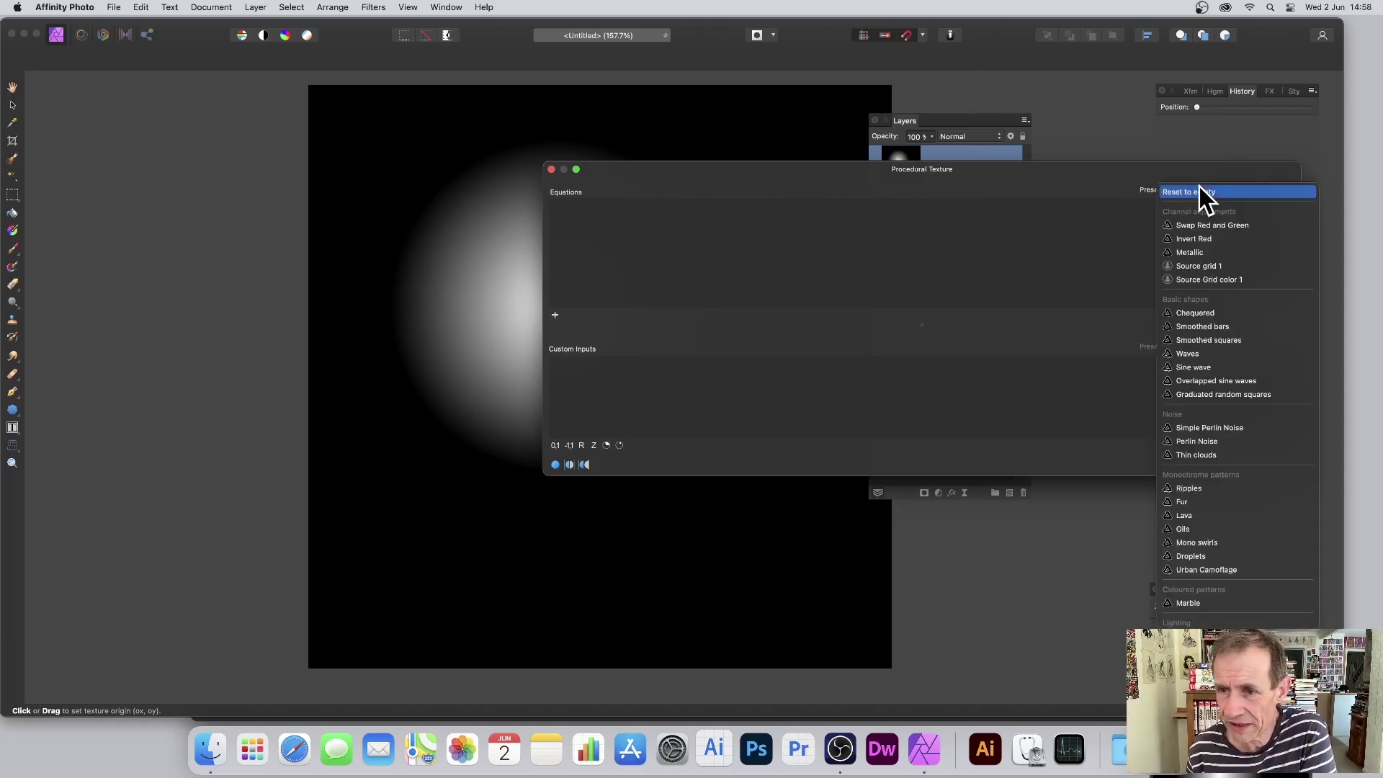
click(1226, 327)
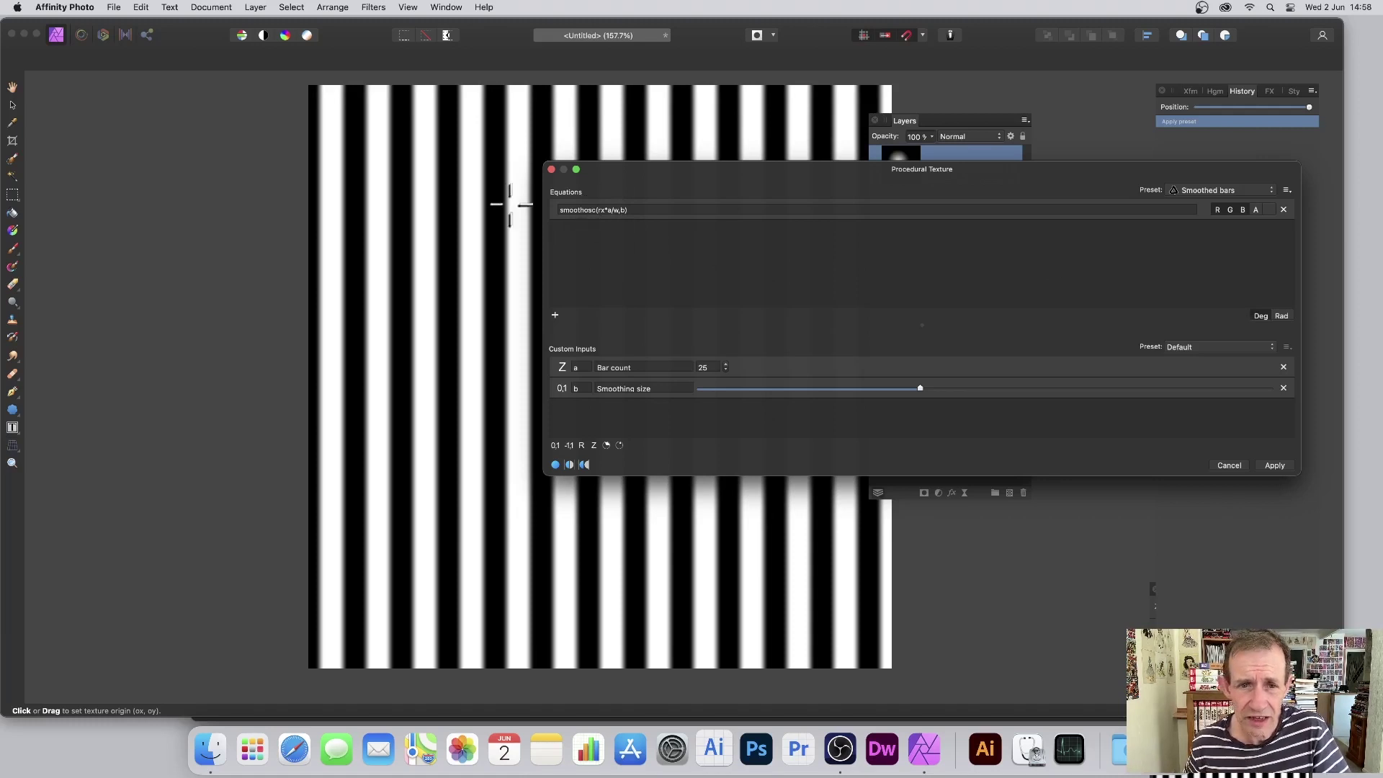
Extend the smoothed bars equation with a plus sign and a copy of its own term, smoothosc(rx*a/w,b)
click(610, 209)
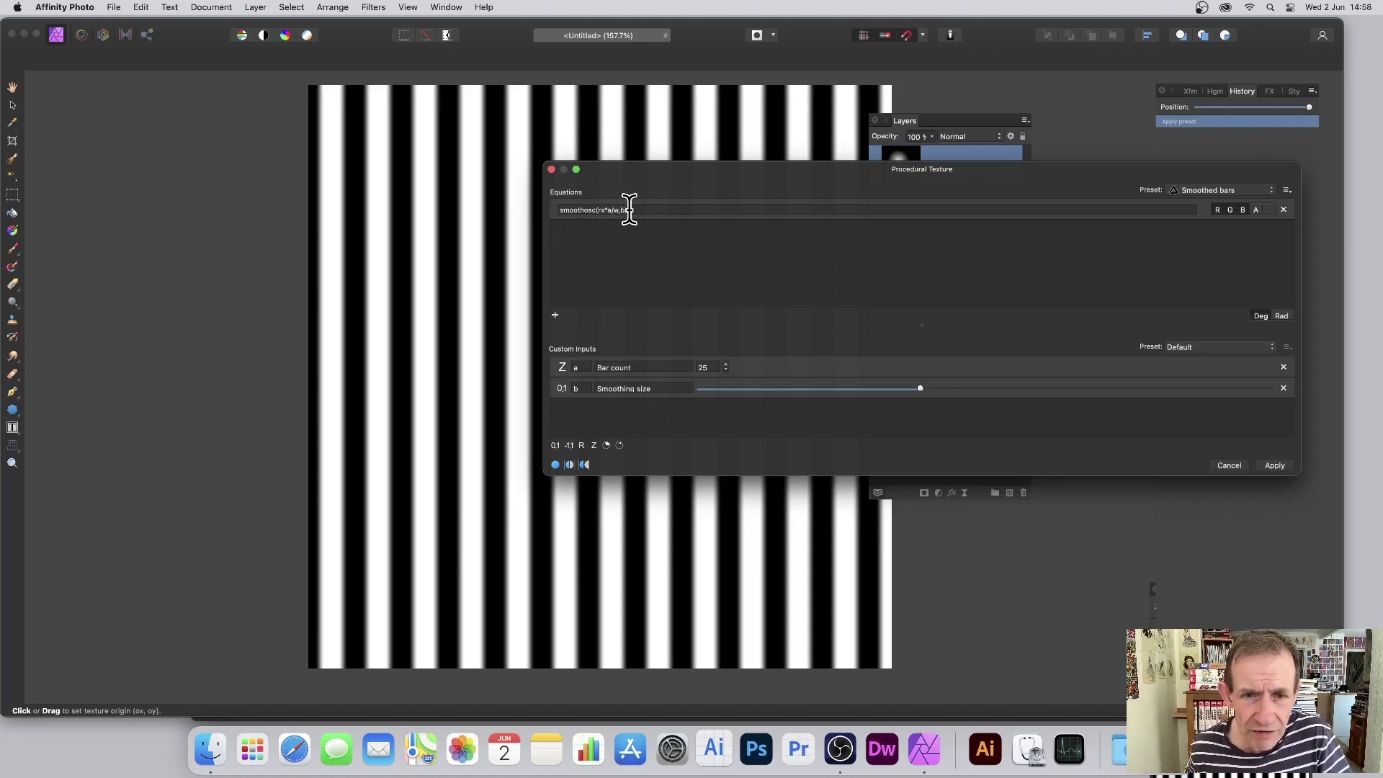
text(/w)
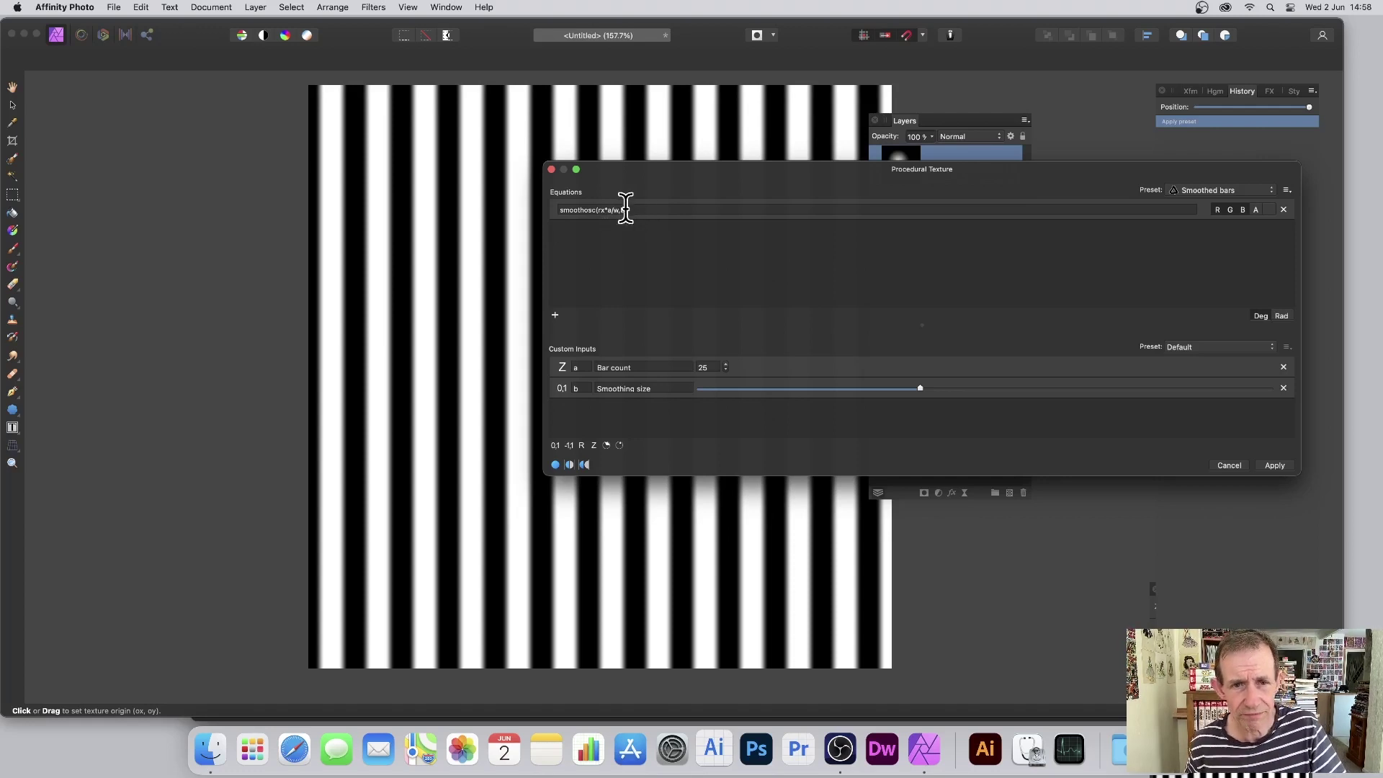
key(Return)
key(super+c)
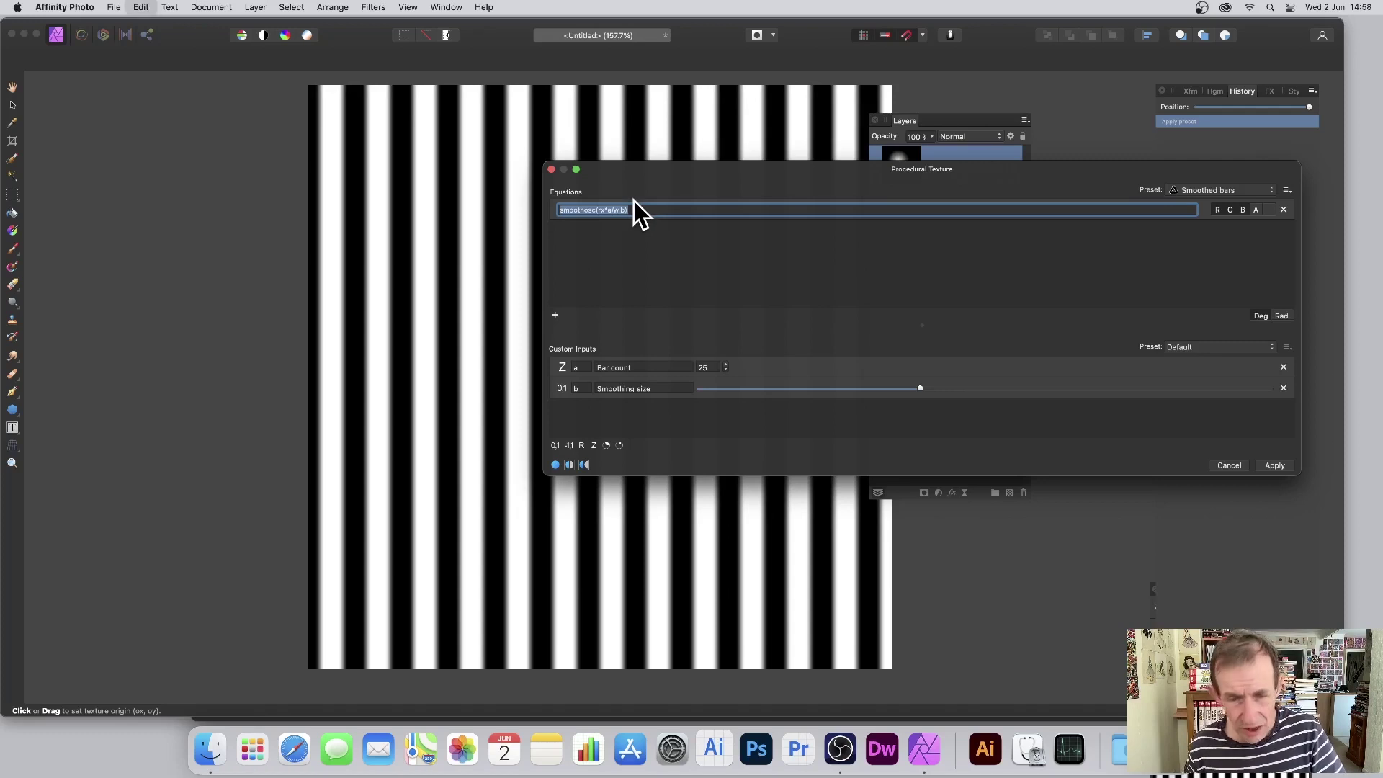
click(656, 209)
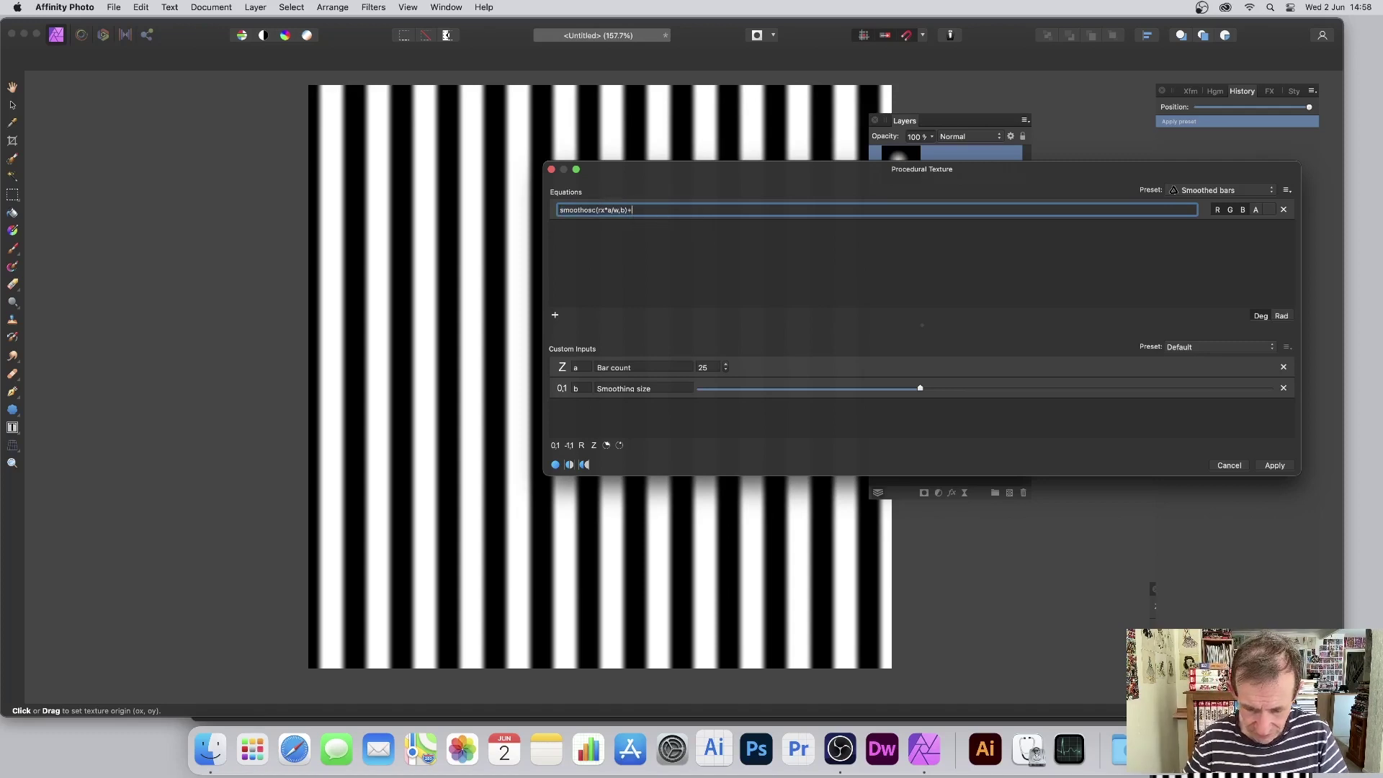
text(+)
key(super+v)
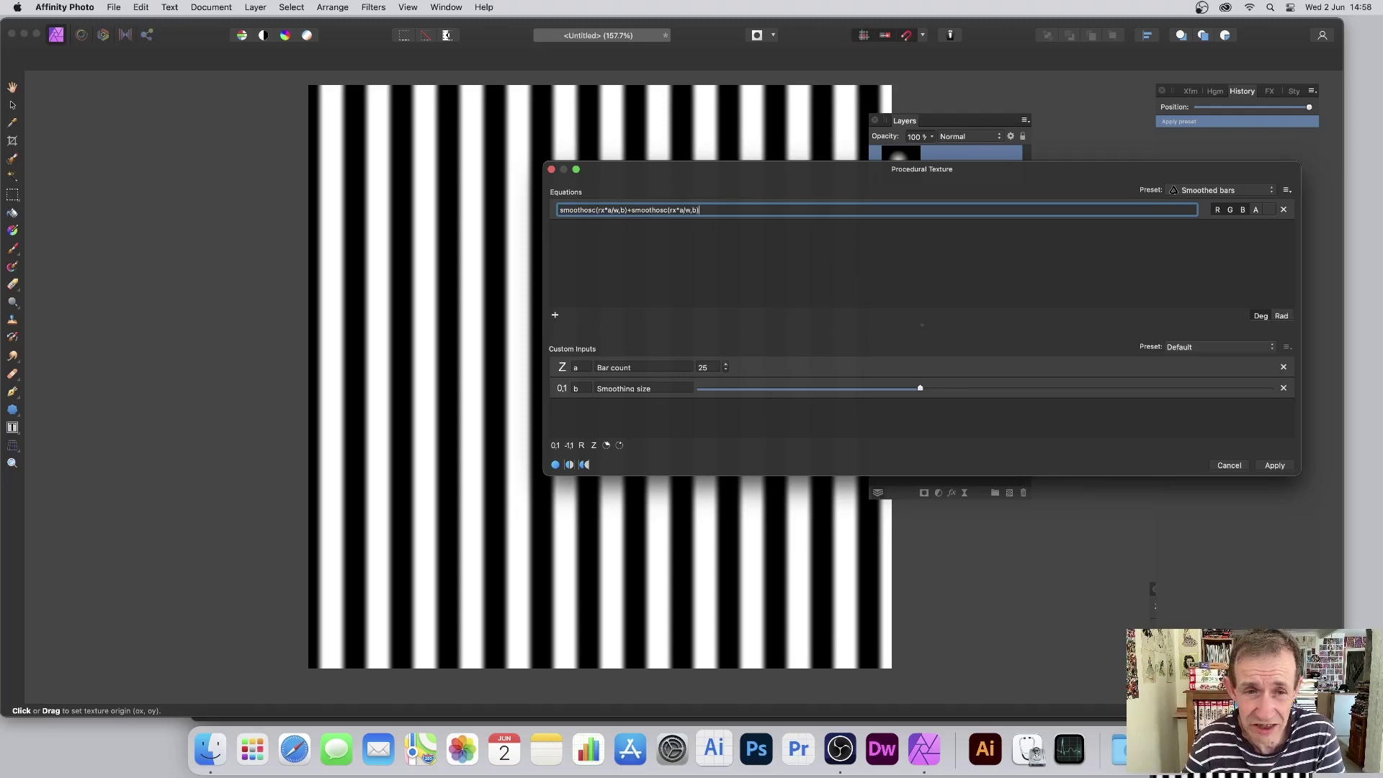
Change rx to ry in the equation's second term so that it reads smoothosc(ry*a/w,b)
click(677, 209)
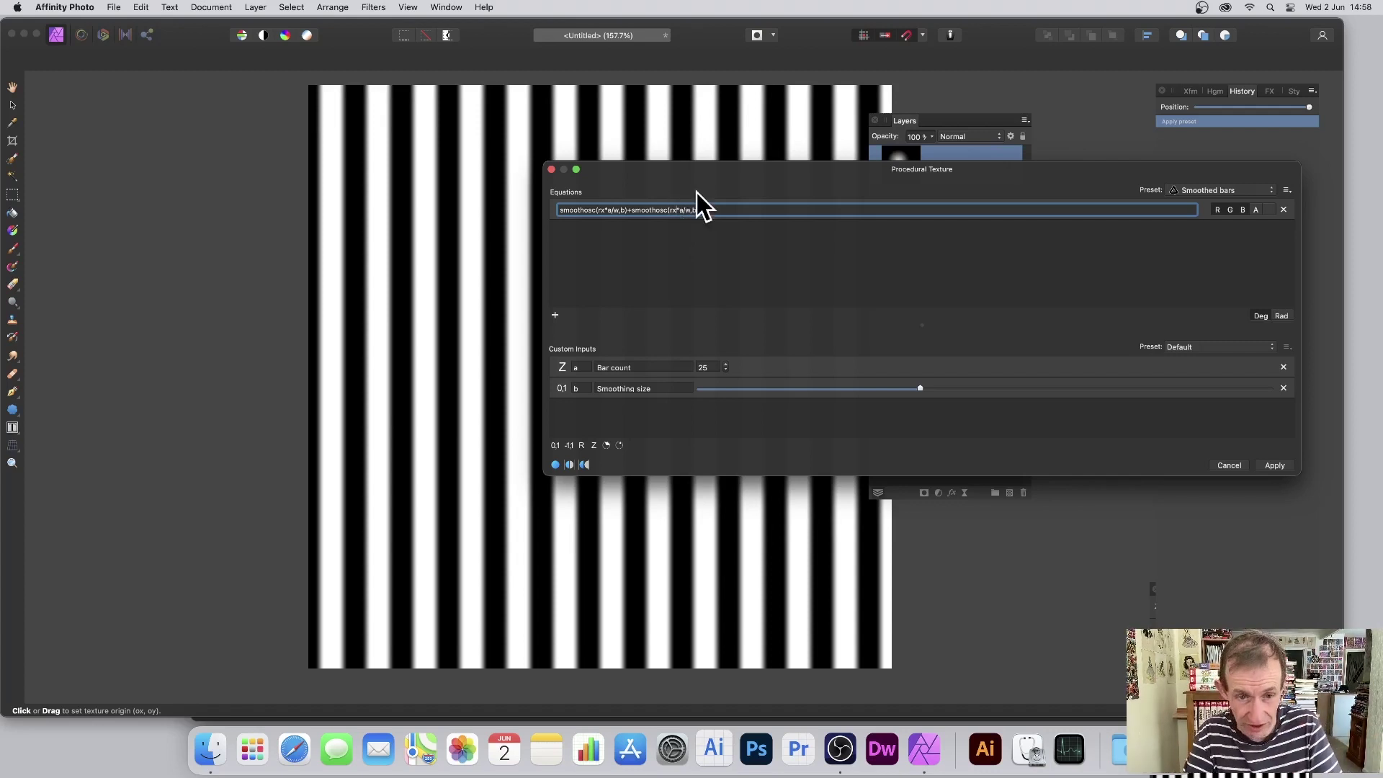
key(BackSpace)
text(y)
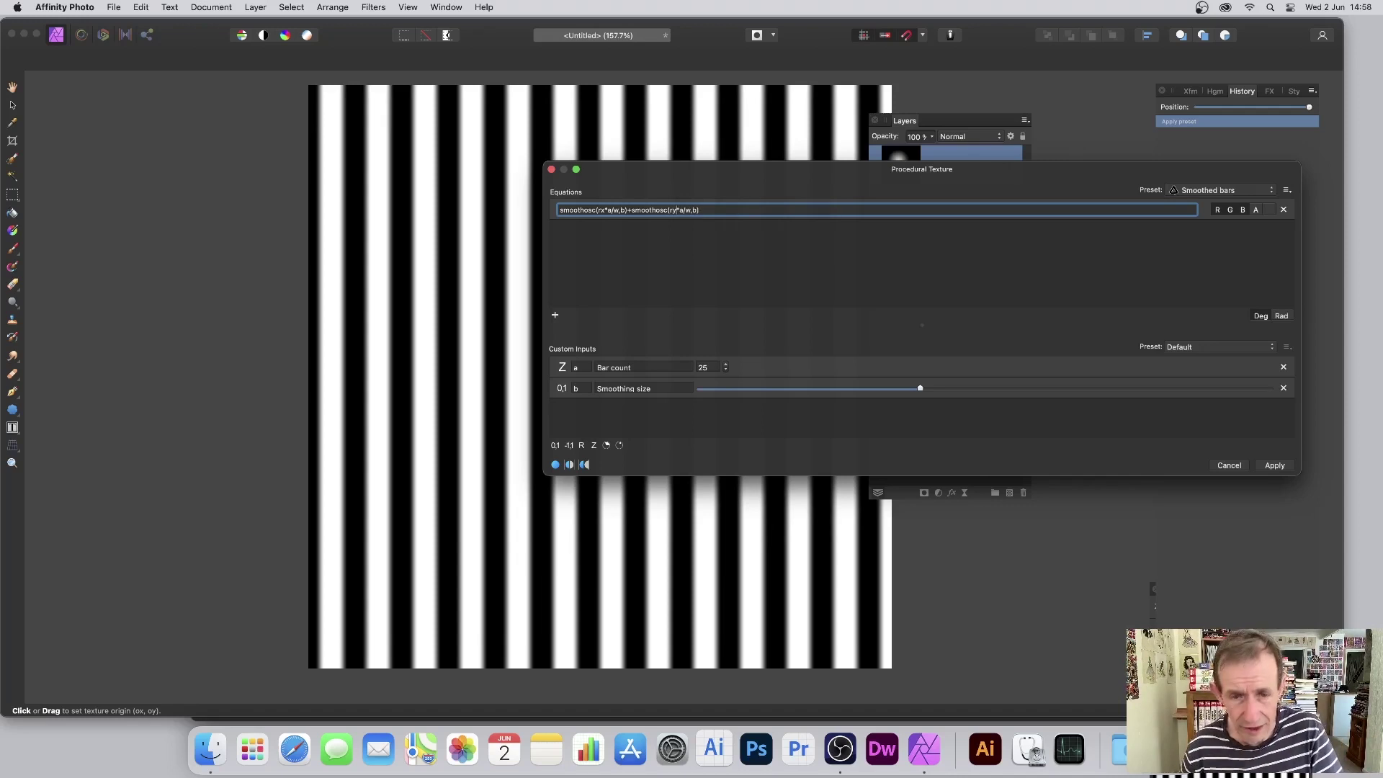
key(Return)
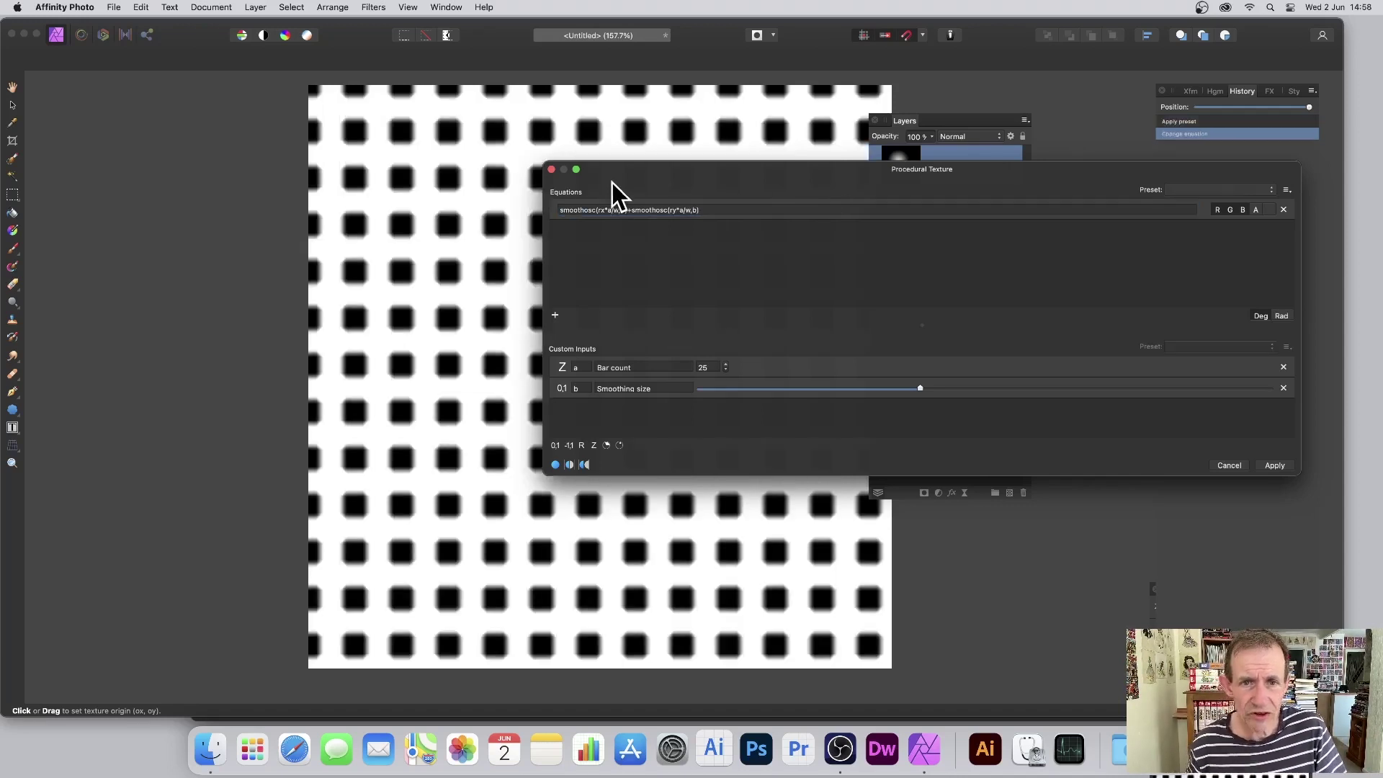
Multiply both smoothosc terms by the source red channel, making the equation smoothosc(rx*a/w,b)*R+smoothosc(ry*a/w,b)*R
drag(618, 173, 720, 178)
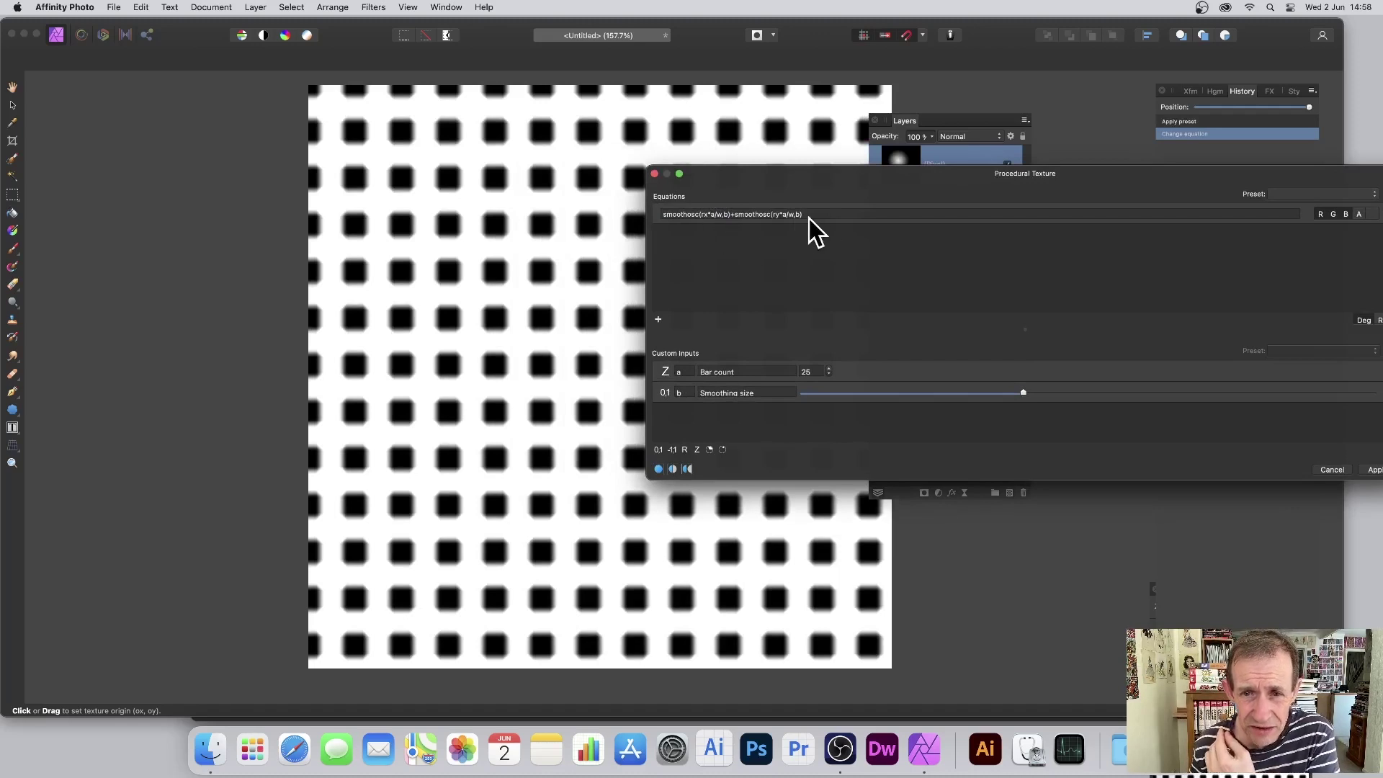
click(735, 214)
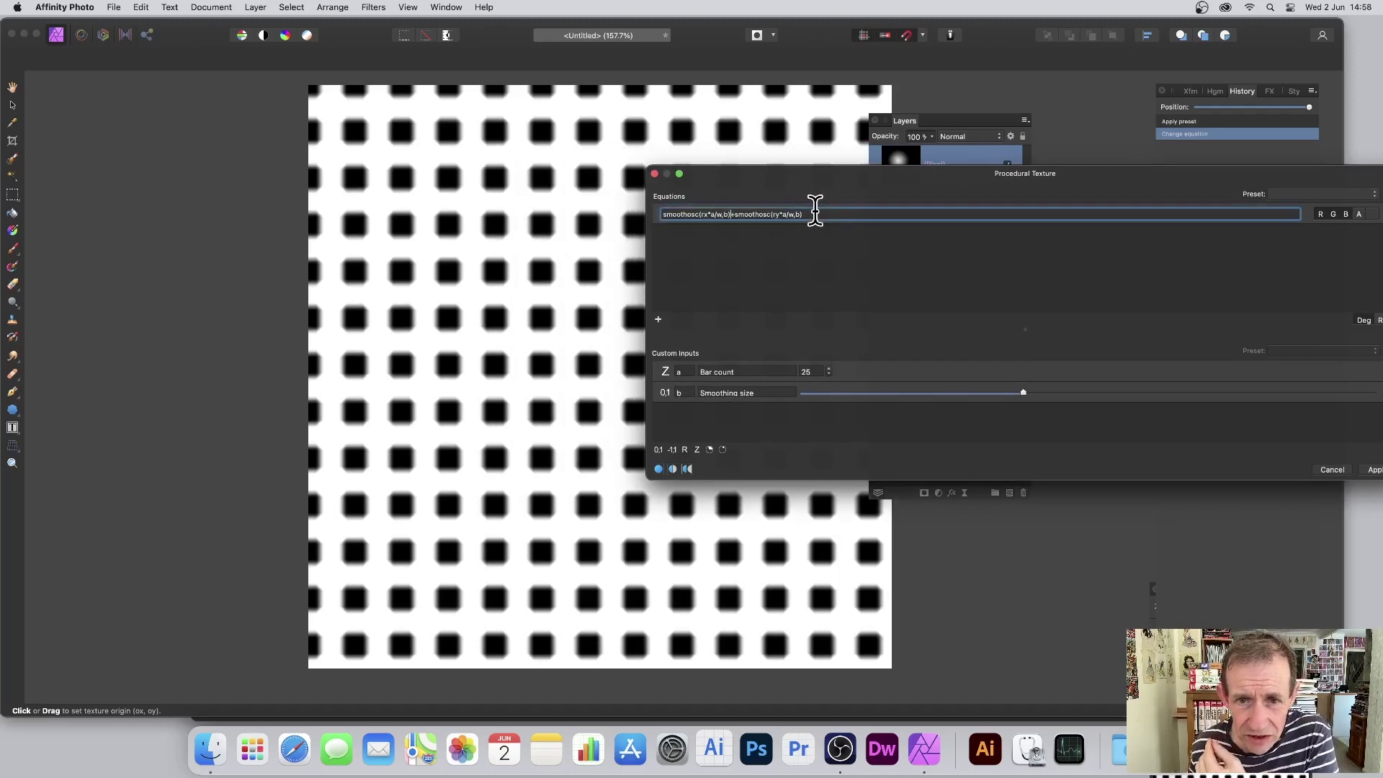
text(*R)
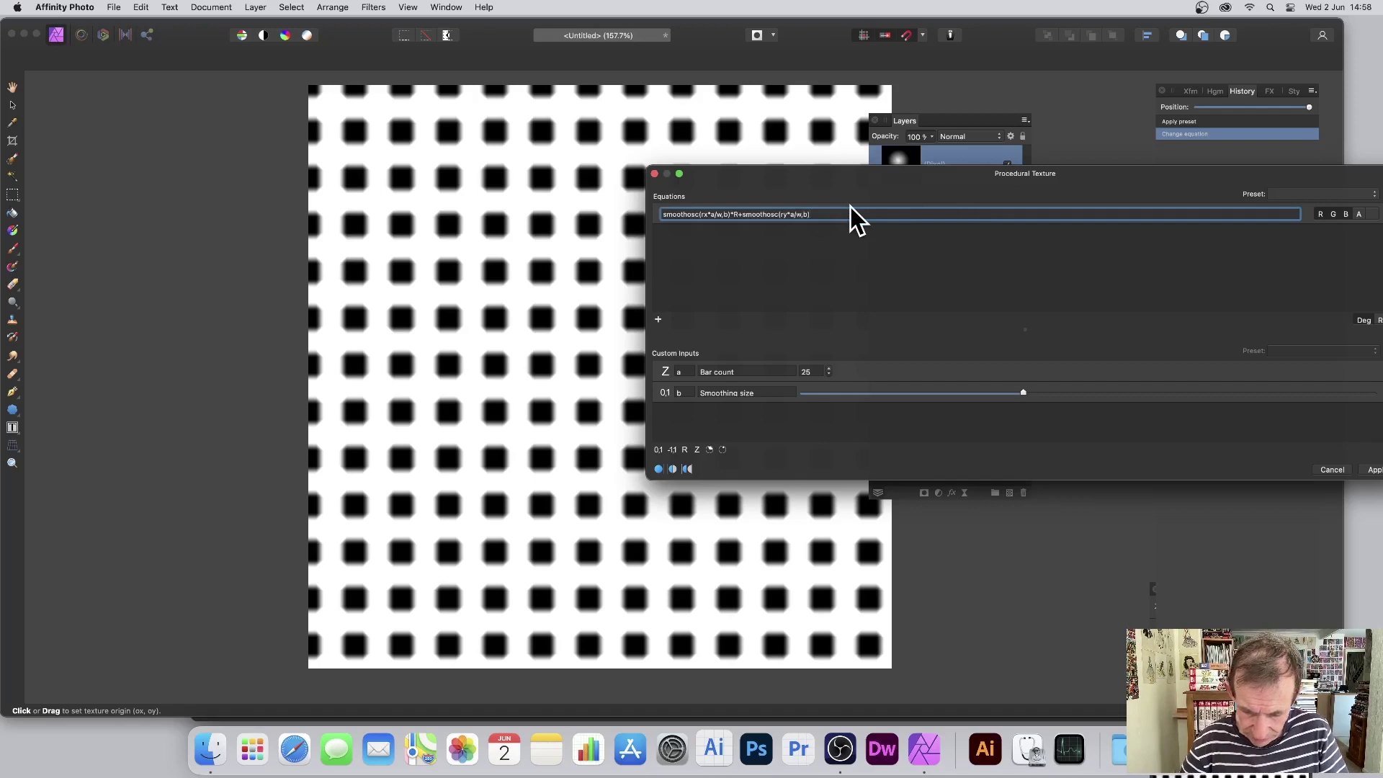
key(Return)
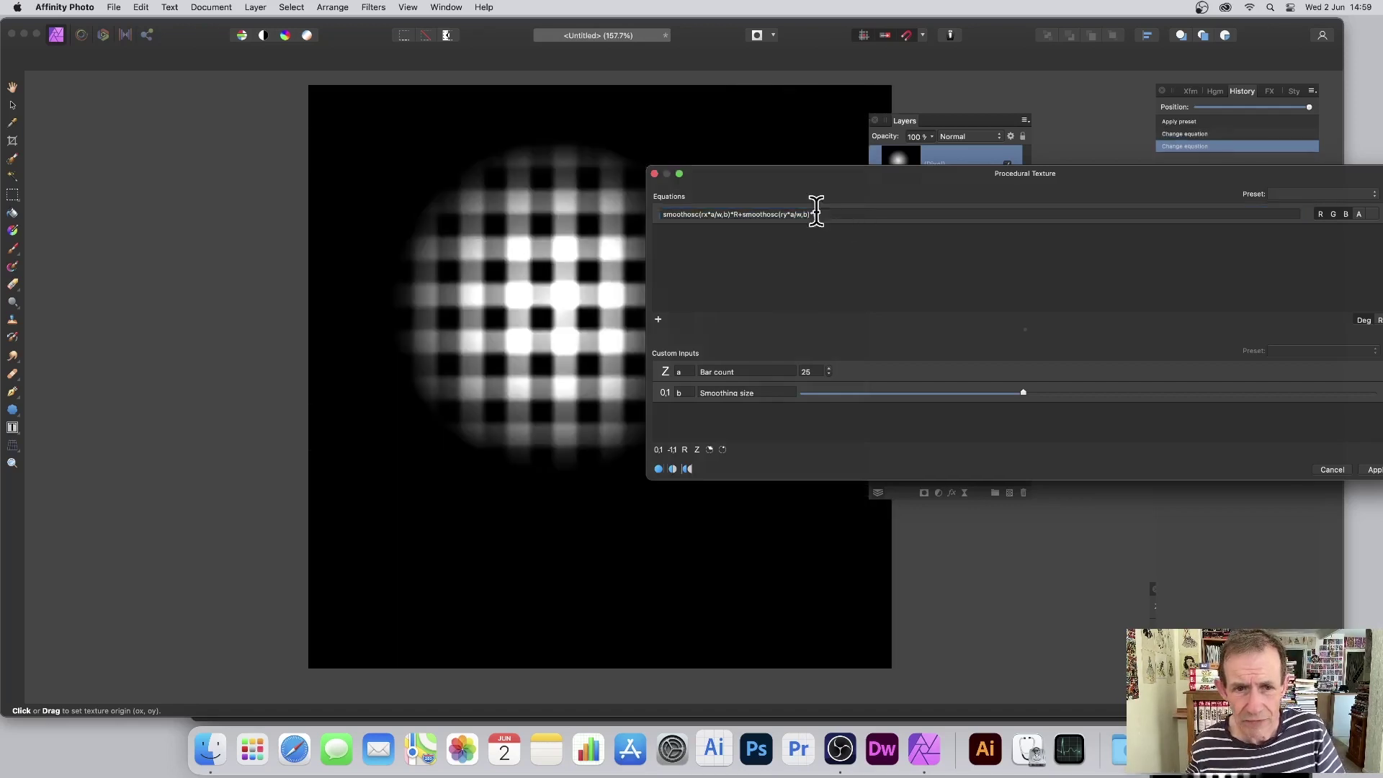
Move the dialog off the gradient circle and set the bar count to 34
drag(788, 180, 1126, 144)
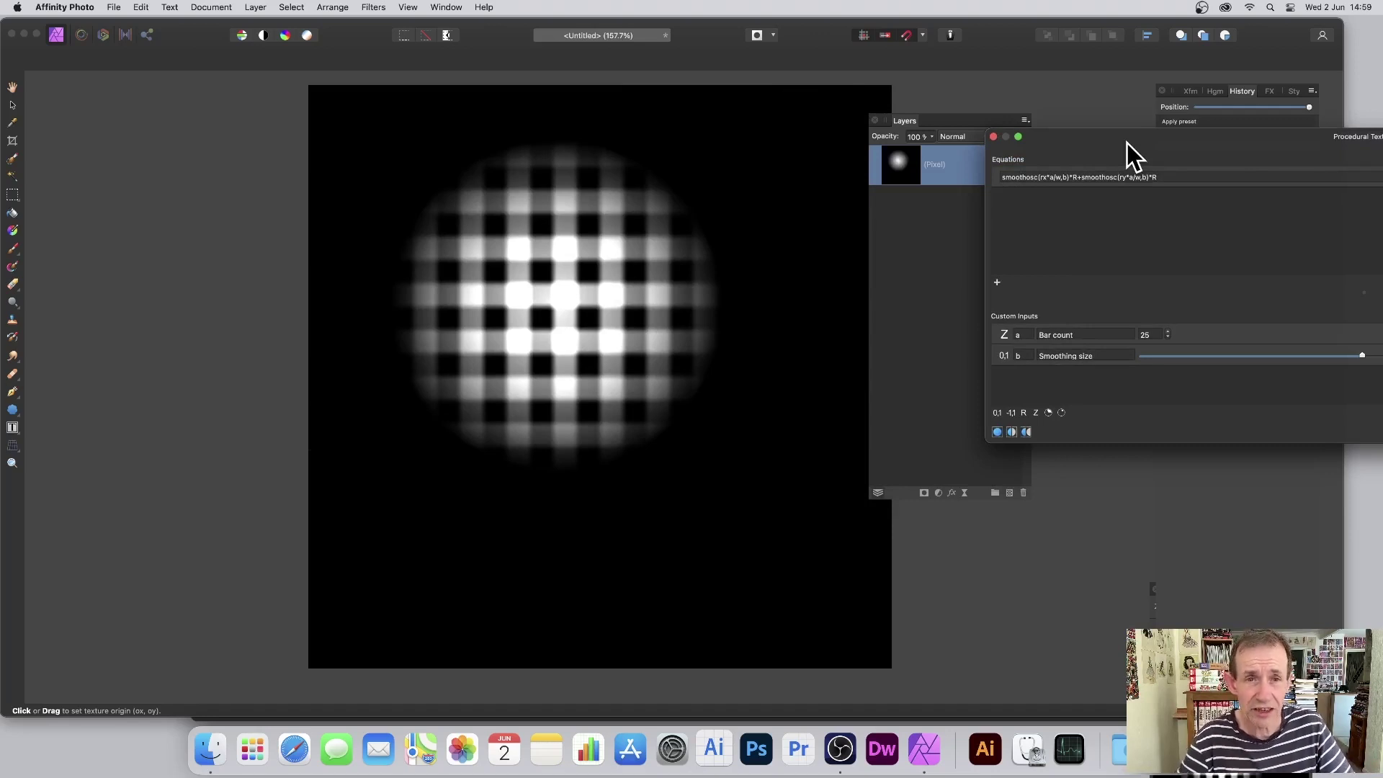
drag(1223, 131, 896, 137)
click(878, 317)
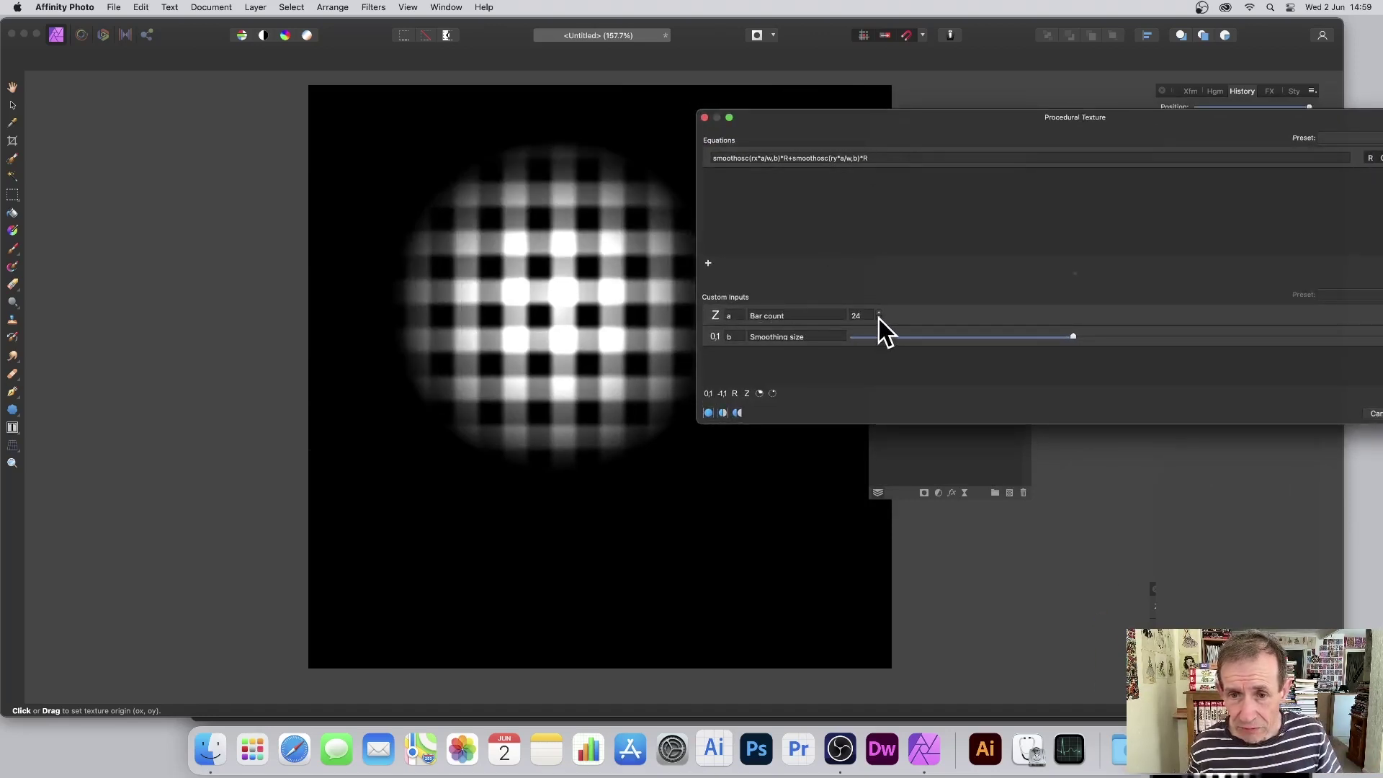
click(878, 318)
click(879, 313)
click(878, 313)
click(879, 313)
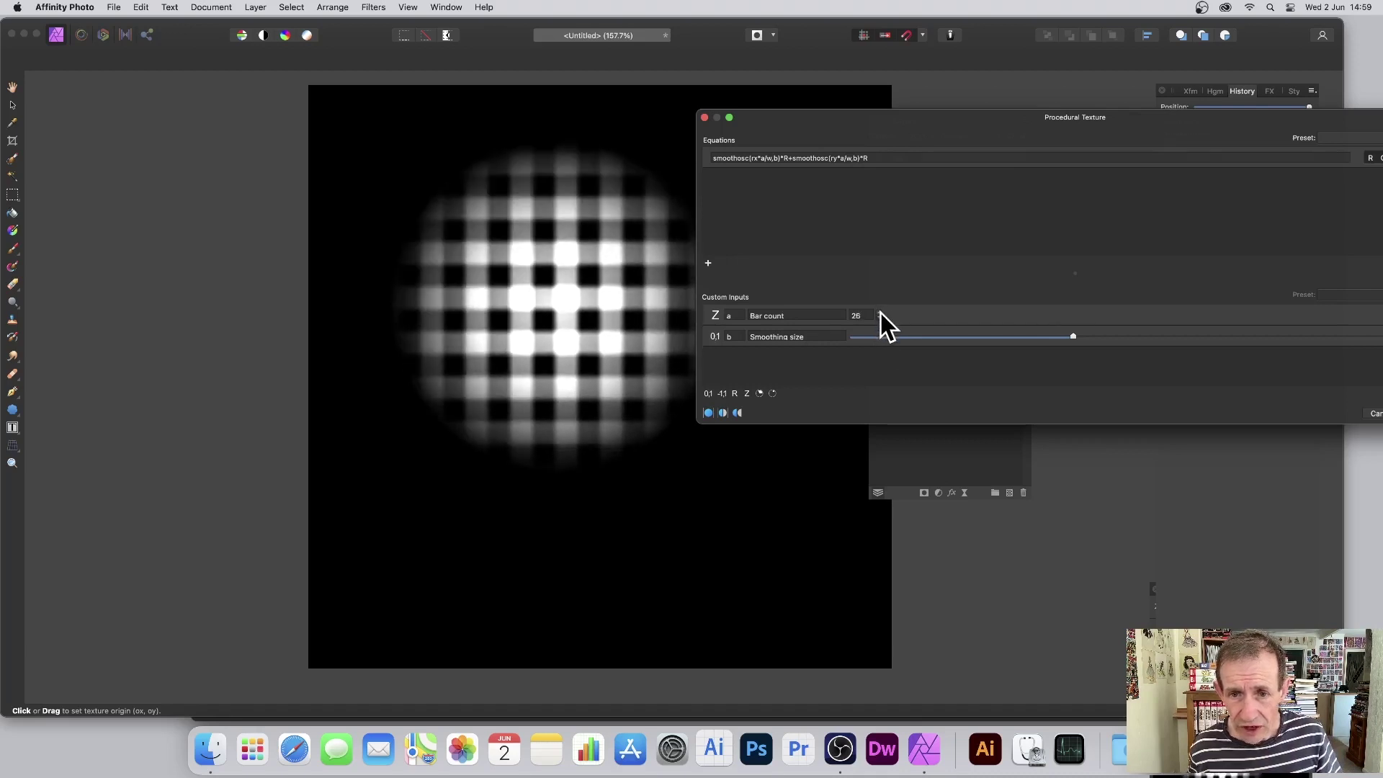
click(879, 312)
click(878, 312)
click(879, 312)
click(879, 313)
click(879, 313)
click(879, 312)
click(879, 312)
click(879, 312)
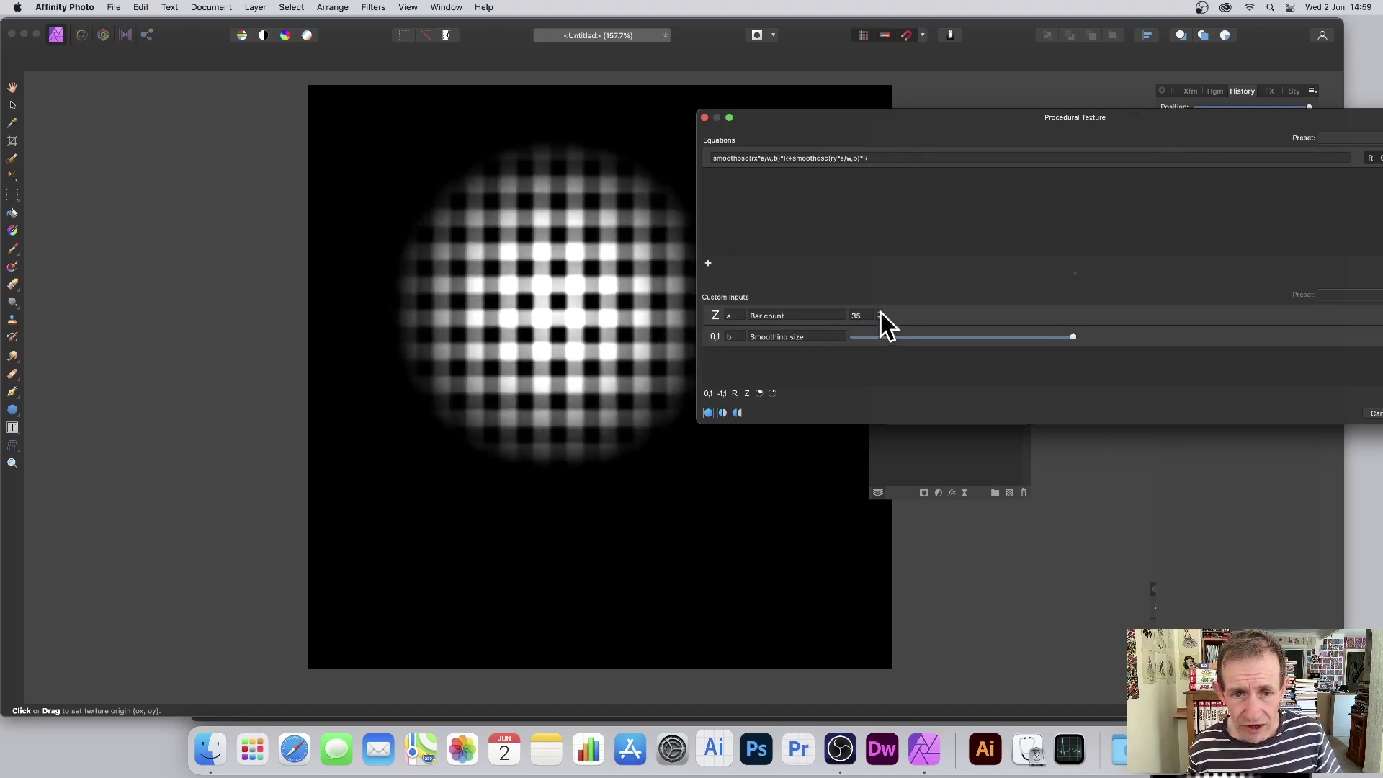
click(879, 312)
click(878, 313)
click(878, 318)
click(878, 318)
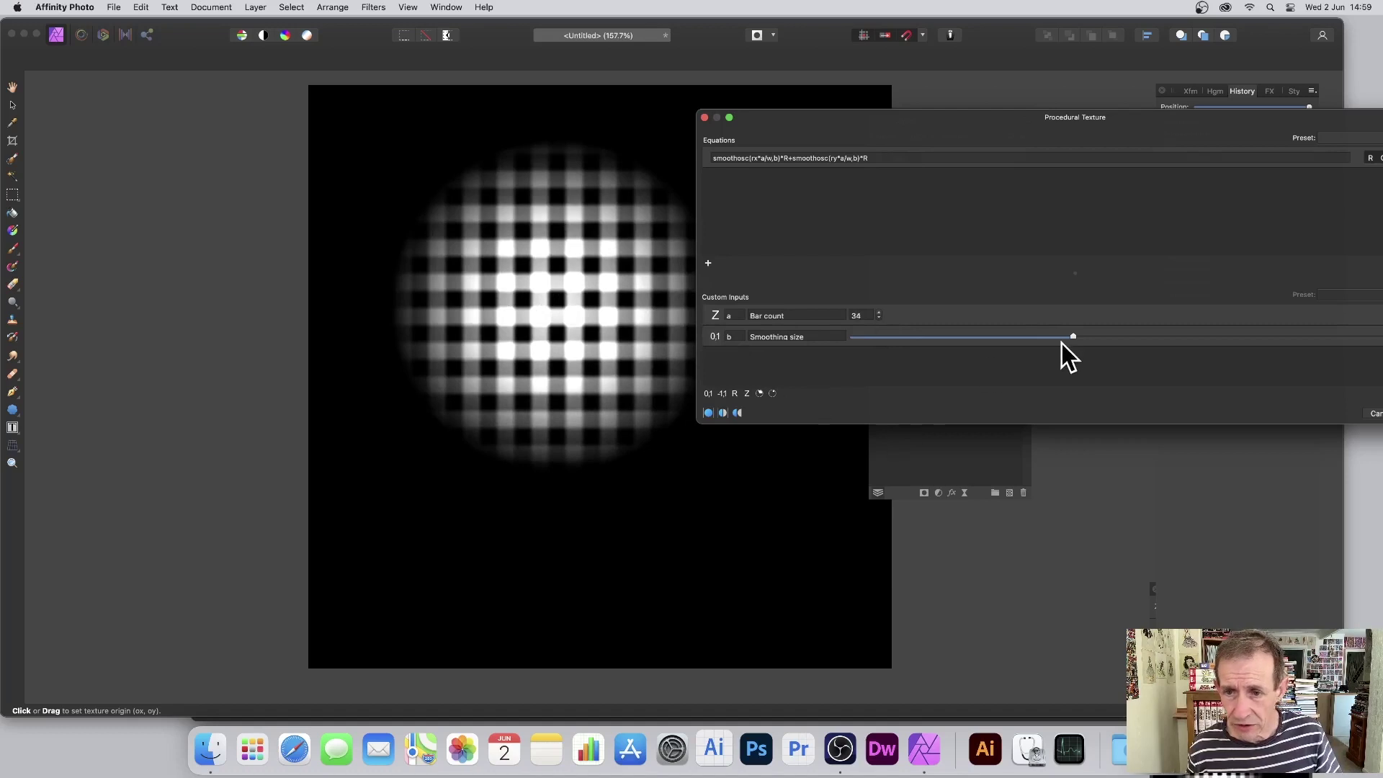
Try the smoothing size at its minimum and at a high setting, and settle it slightly above the preset's default
drag(1080, 336, 853, 364)
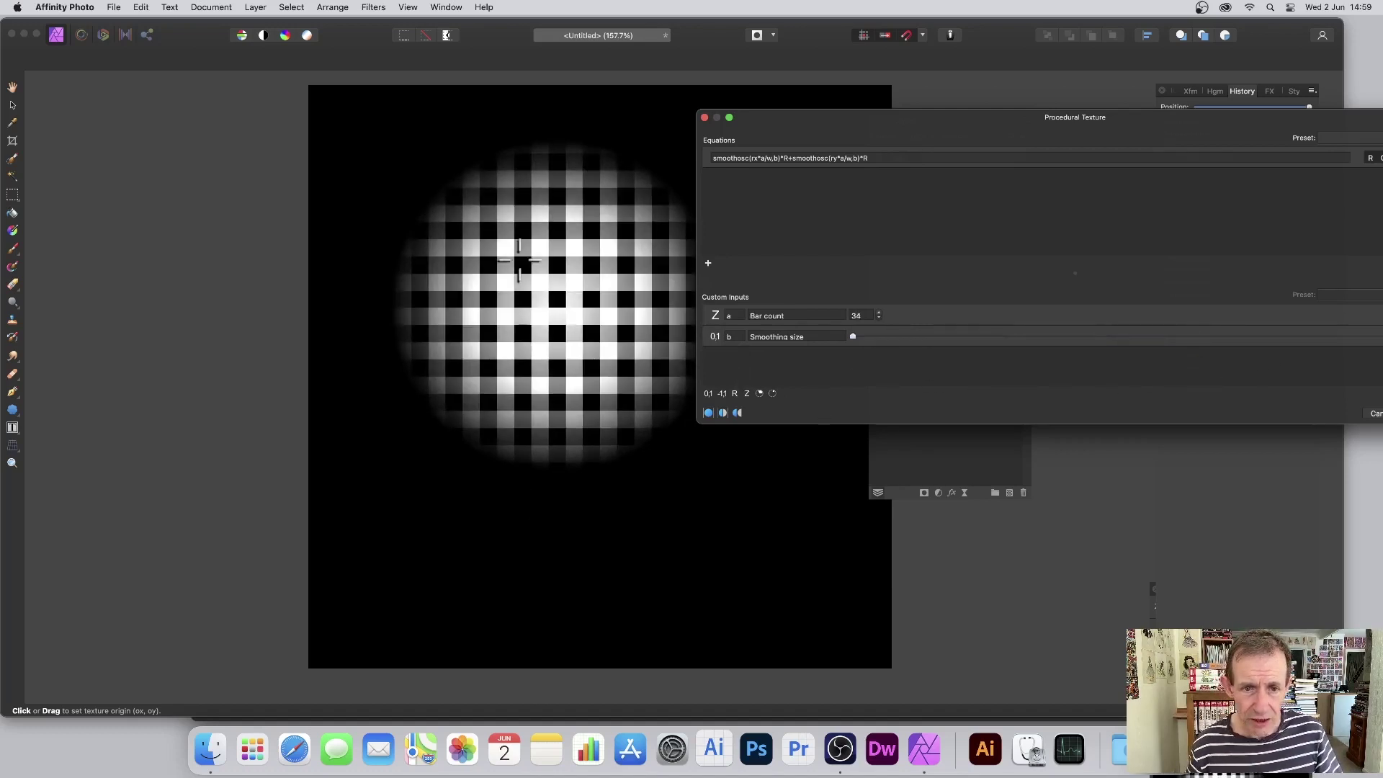
drag(1102, 339, 1238, 338)
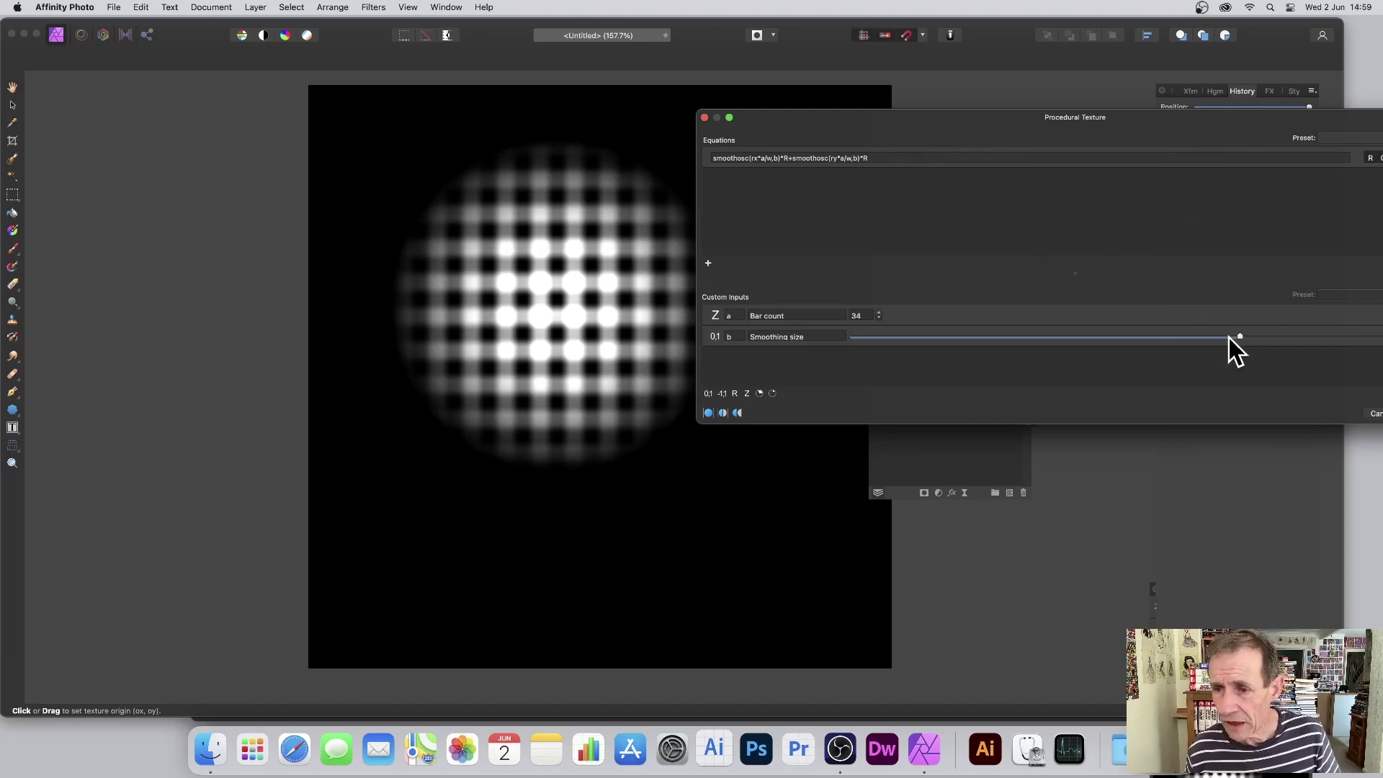
drag(1240, 337, 1105, 336)
Copy the complete smoothosc equation with both red-channel terms
drag(870, 158, 621, 131)
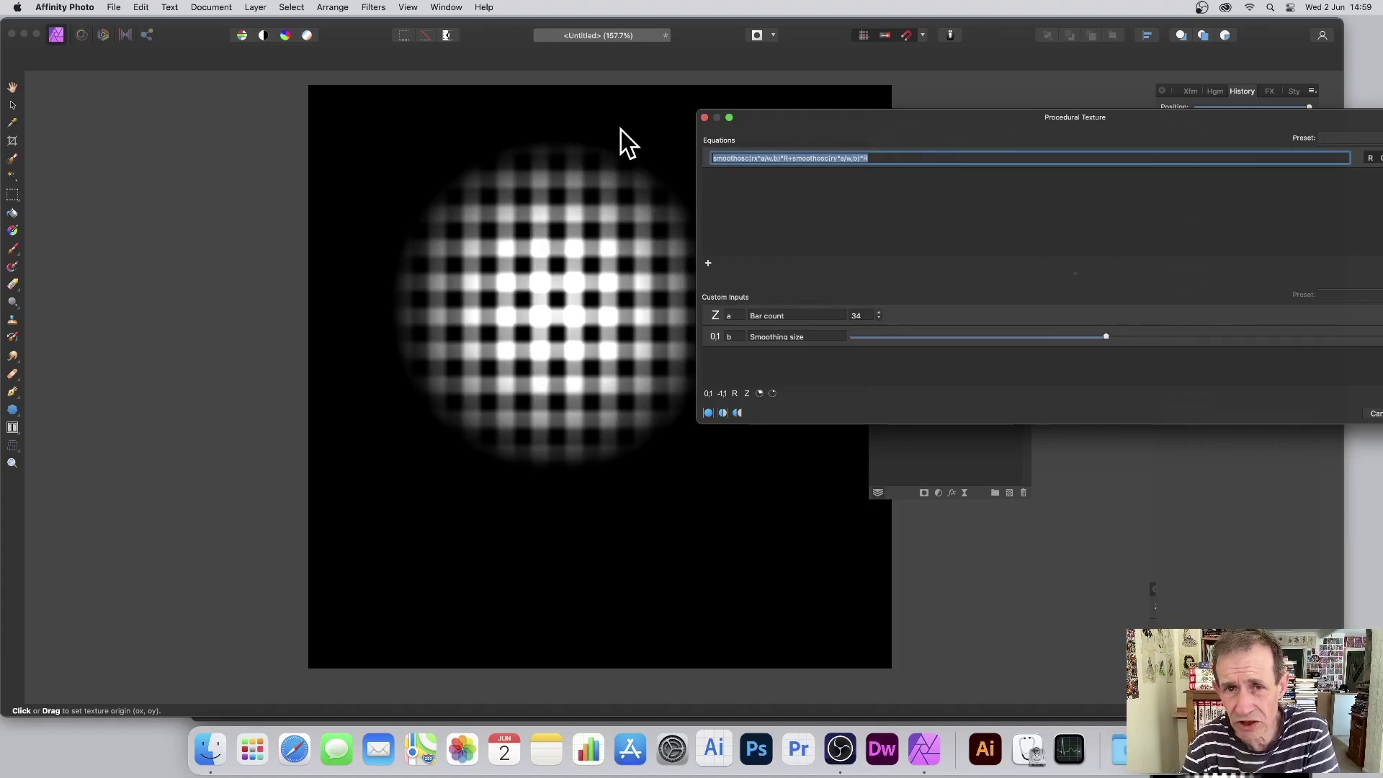
drag(927, 119, 706, 102)
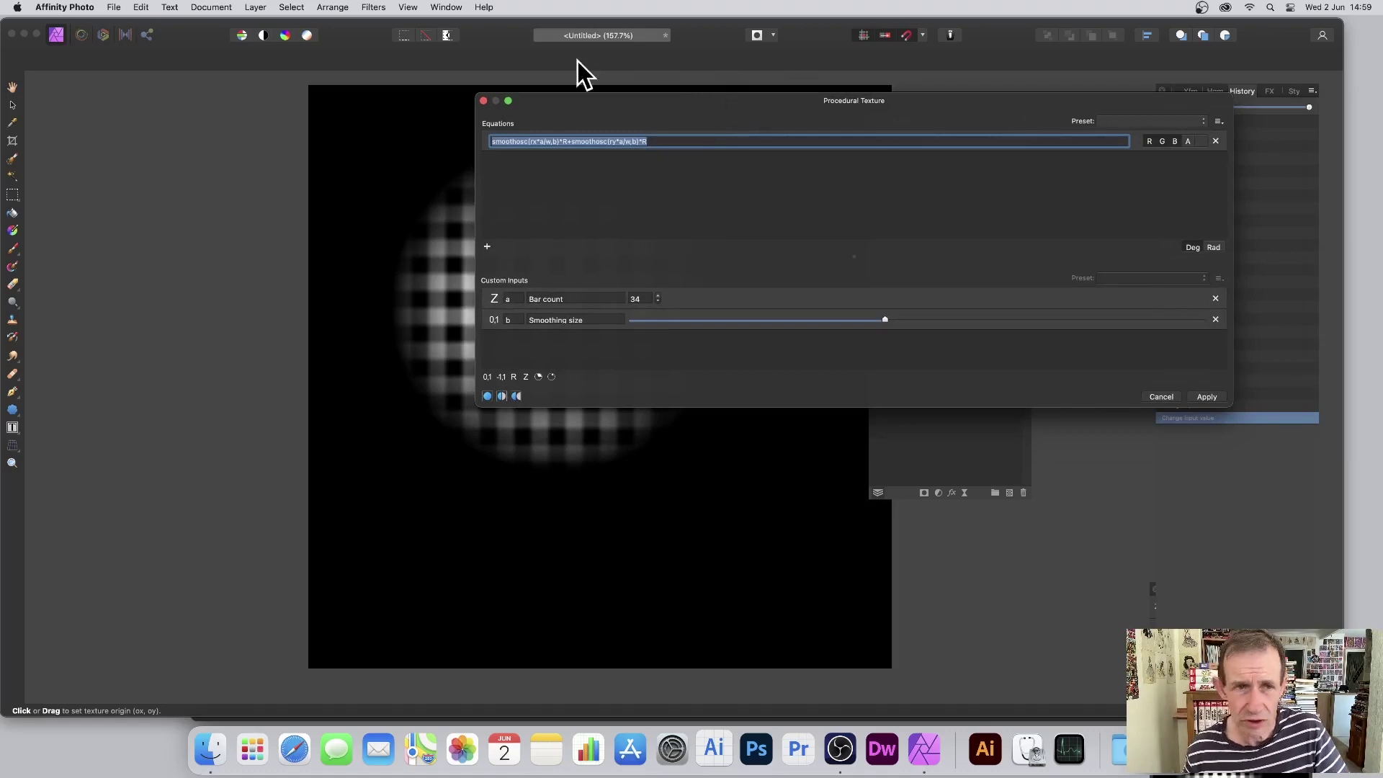
click(141, 7)
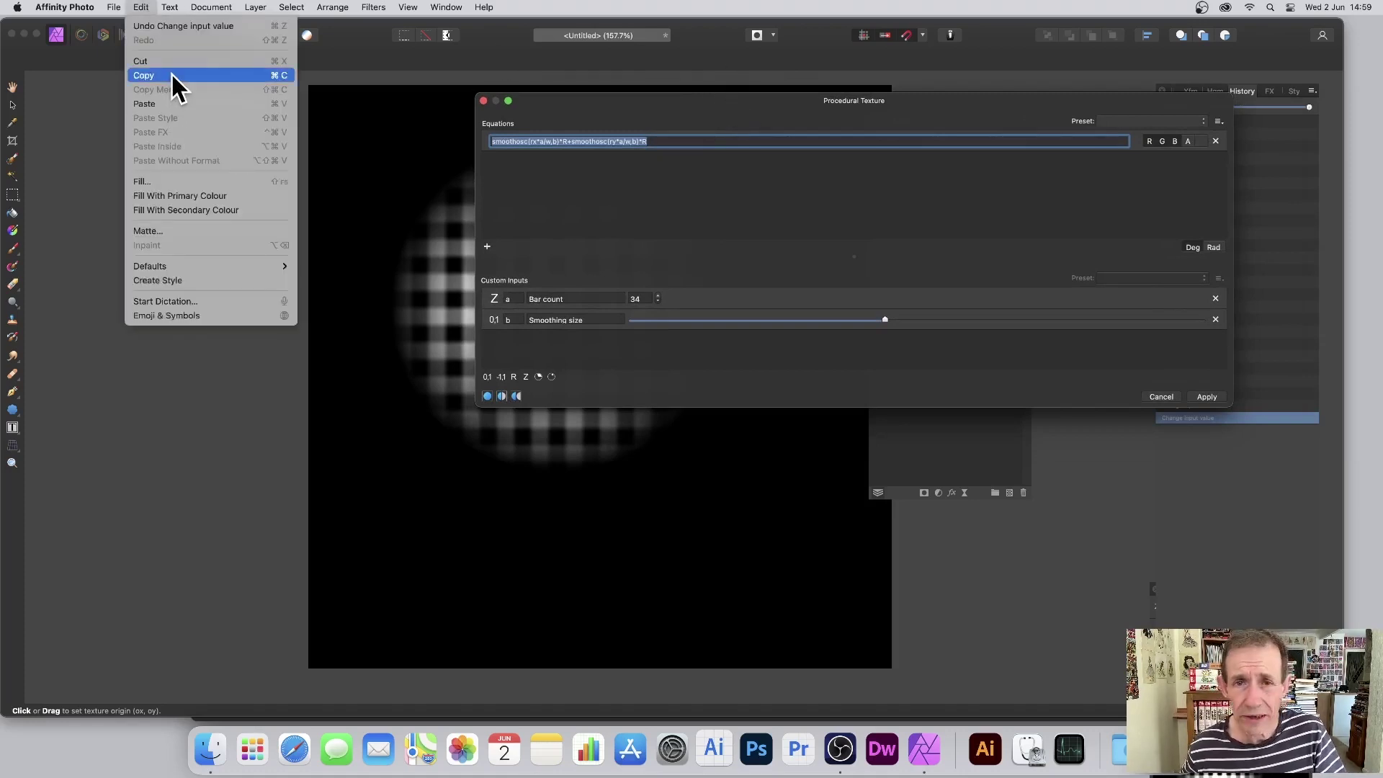
click(897, 185)
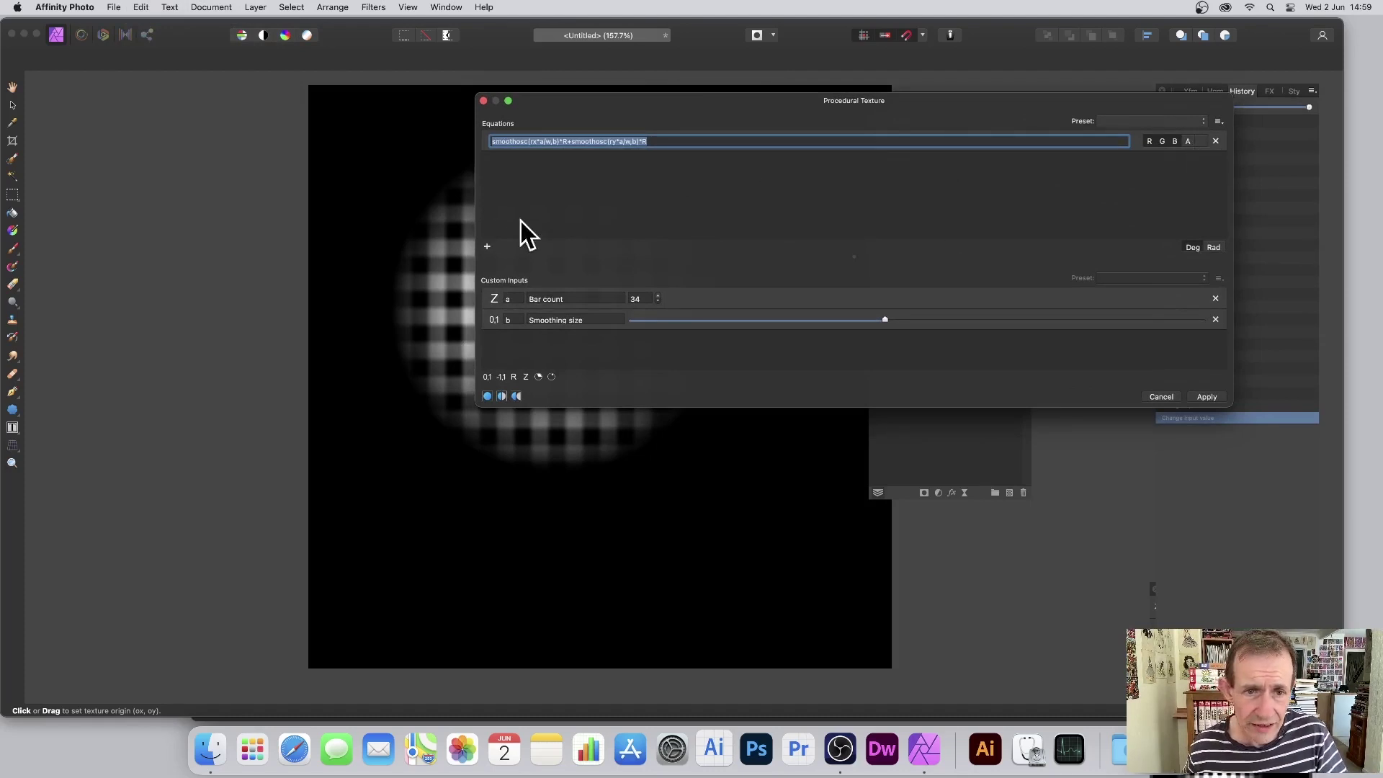
Add two new equations and fill the second equation row with smoothosc(rx*a/w,b)*R+smoothosc(ry*a/w,b)*R
click(488, 248)
click(487, 247)
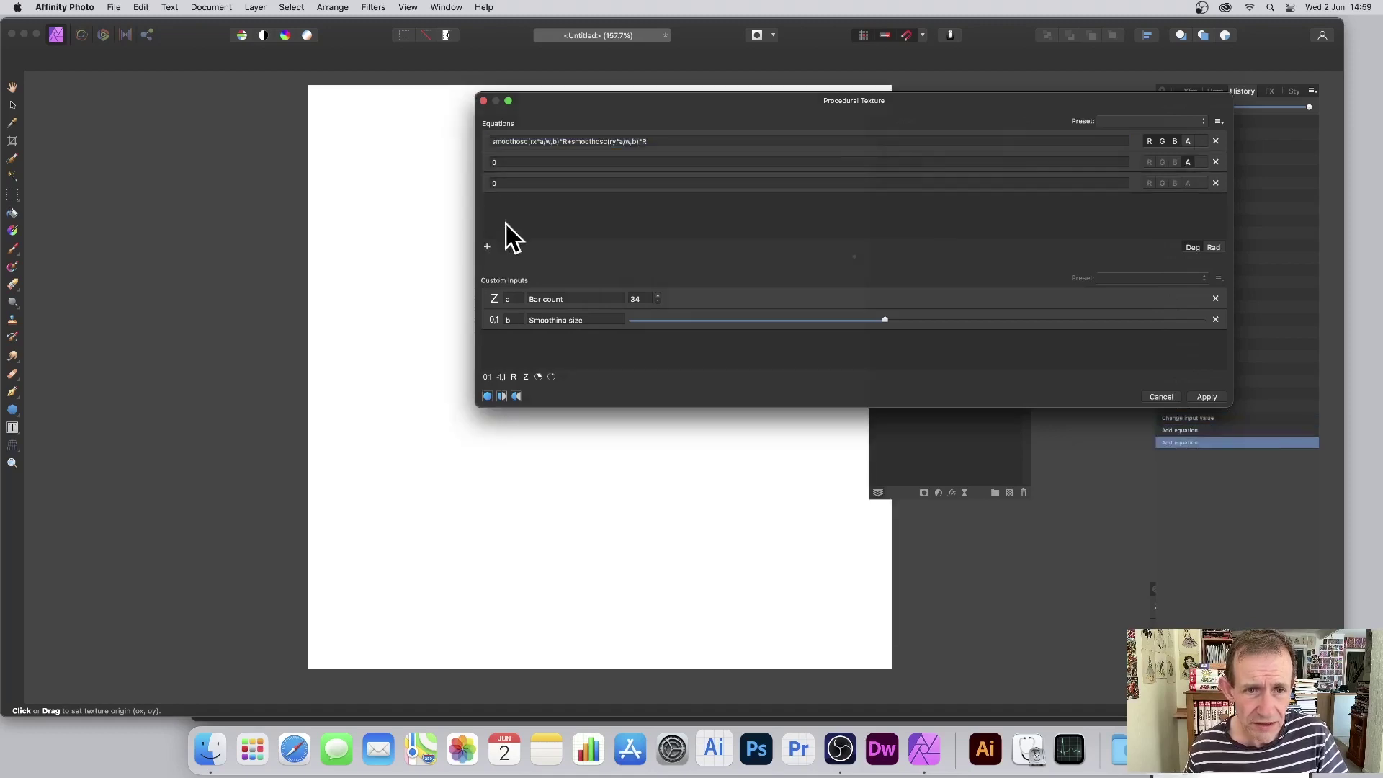
click(509, 163)
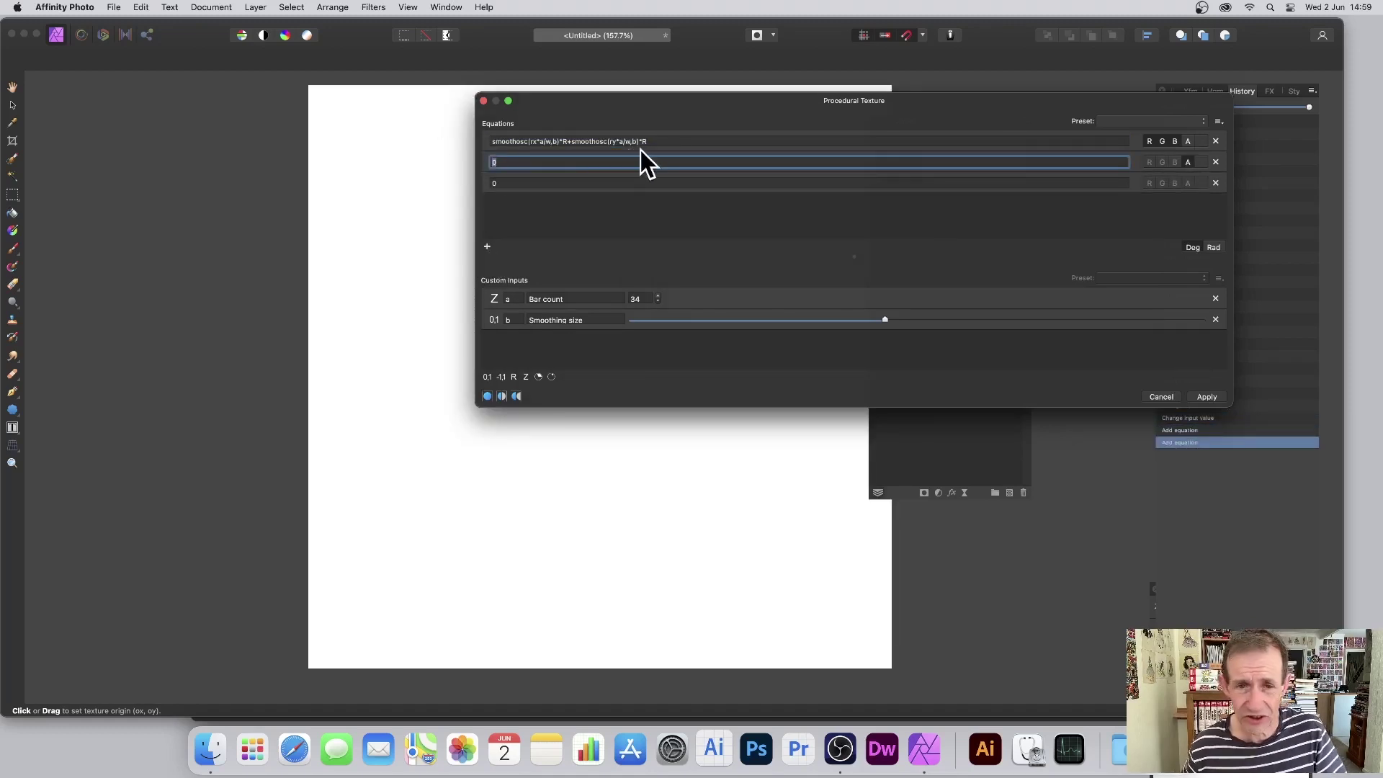
text(smoothosc(rx*a/w,b)*R+smoothosc(ry*a/w,b)*R)
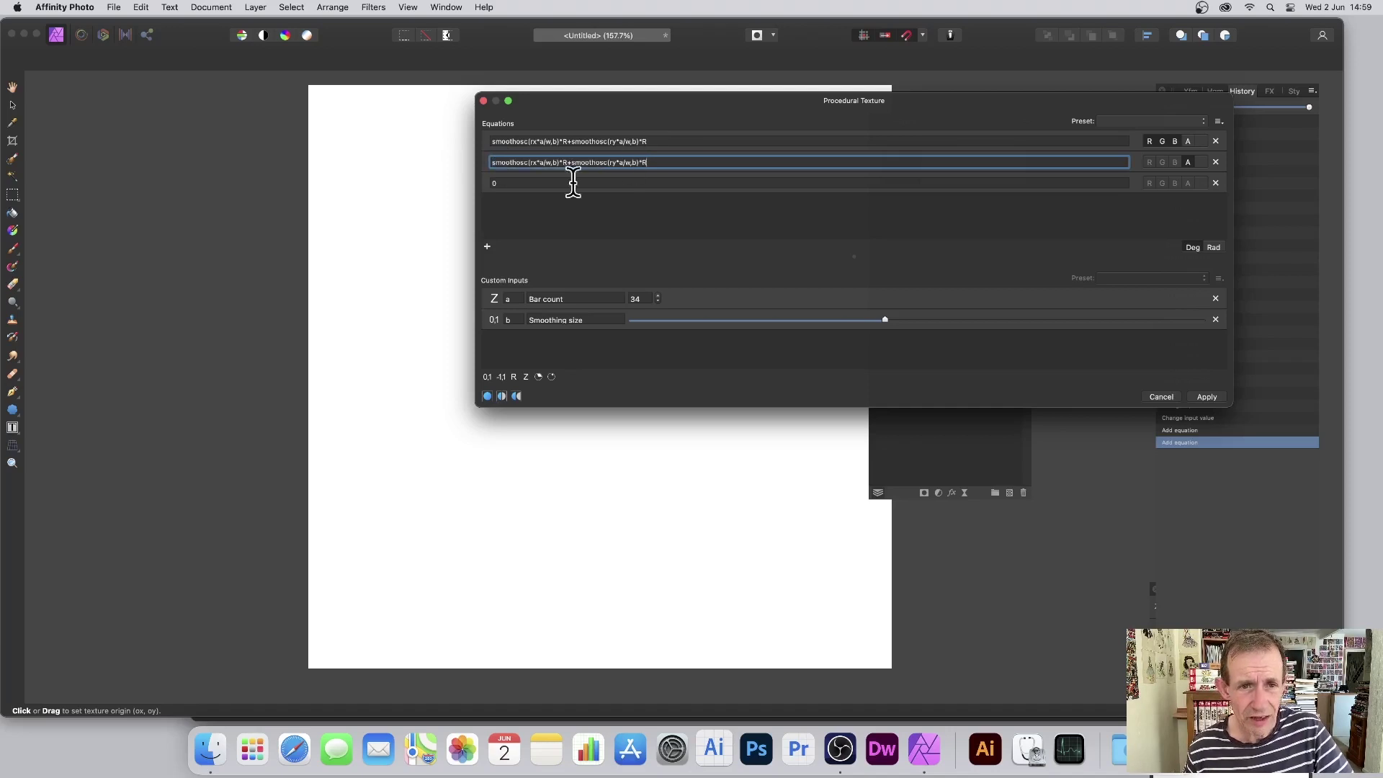
Fill the third equation row with smoothosc(rx*a/w,b)*R+smoothosc(ry*a/w,b)*R, and change both R multipliers in the second equation to G
click(531, 183)
text(smoothosc(rx*a/w,b)*R+smoothosc(ry*a/w,b)*R)
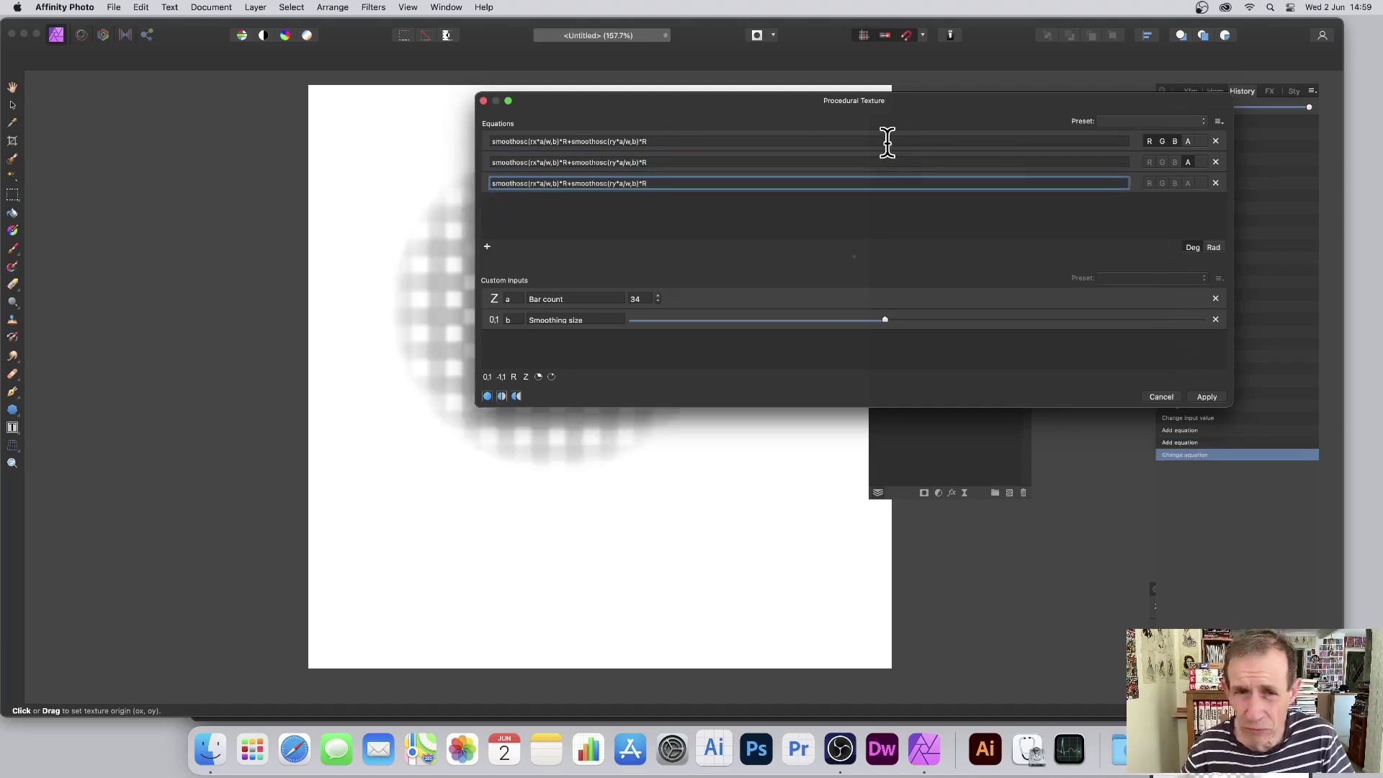
click(565, 163)
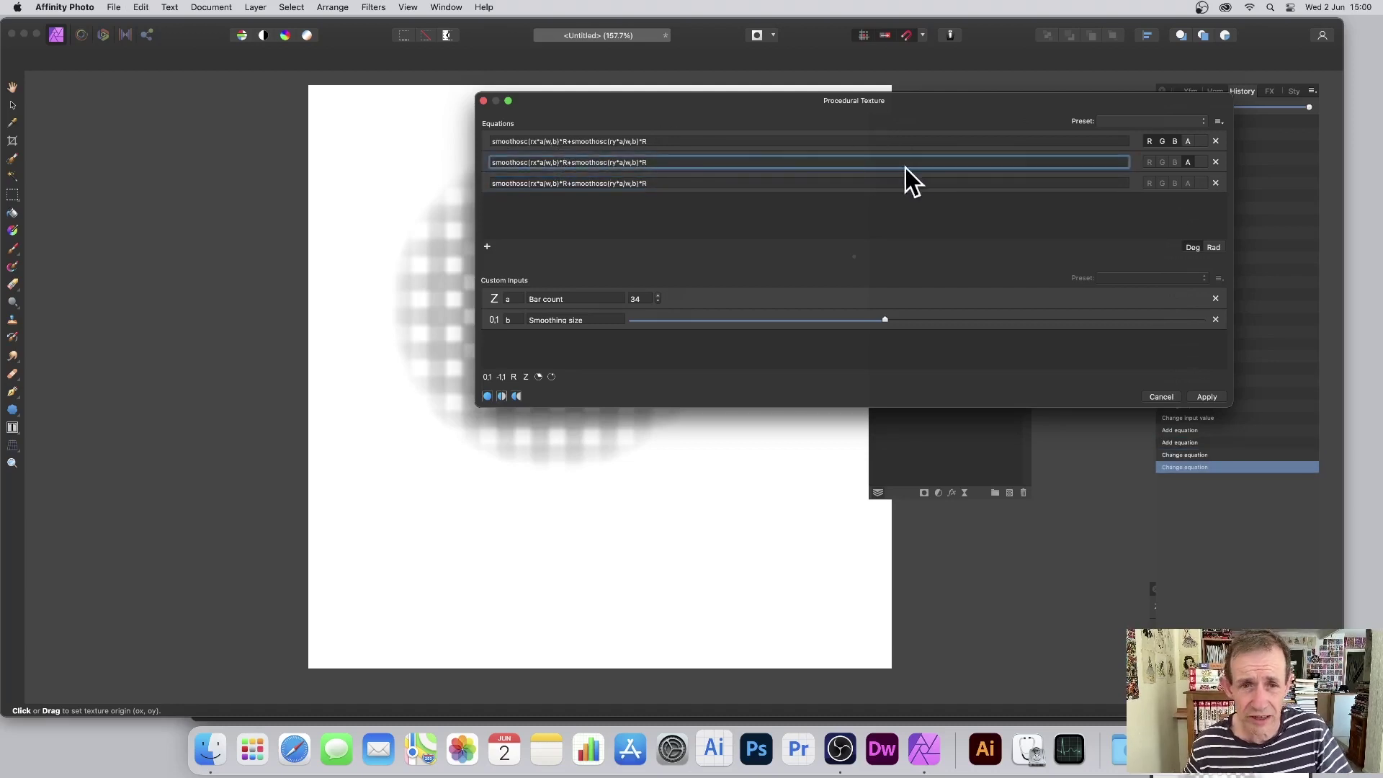
key(BackSpace)
text(G)
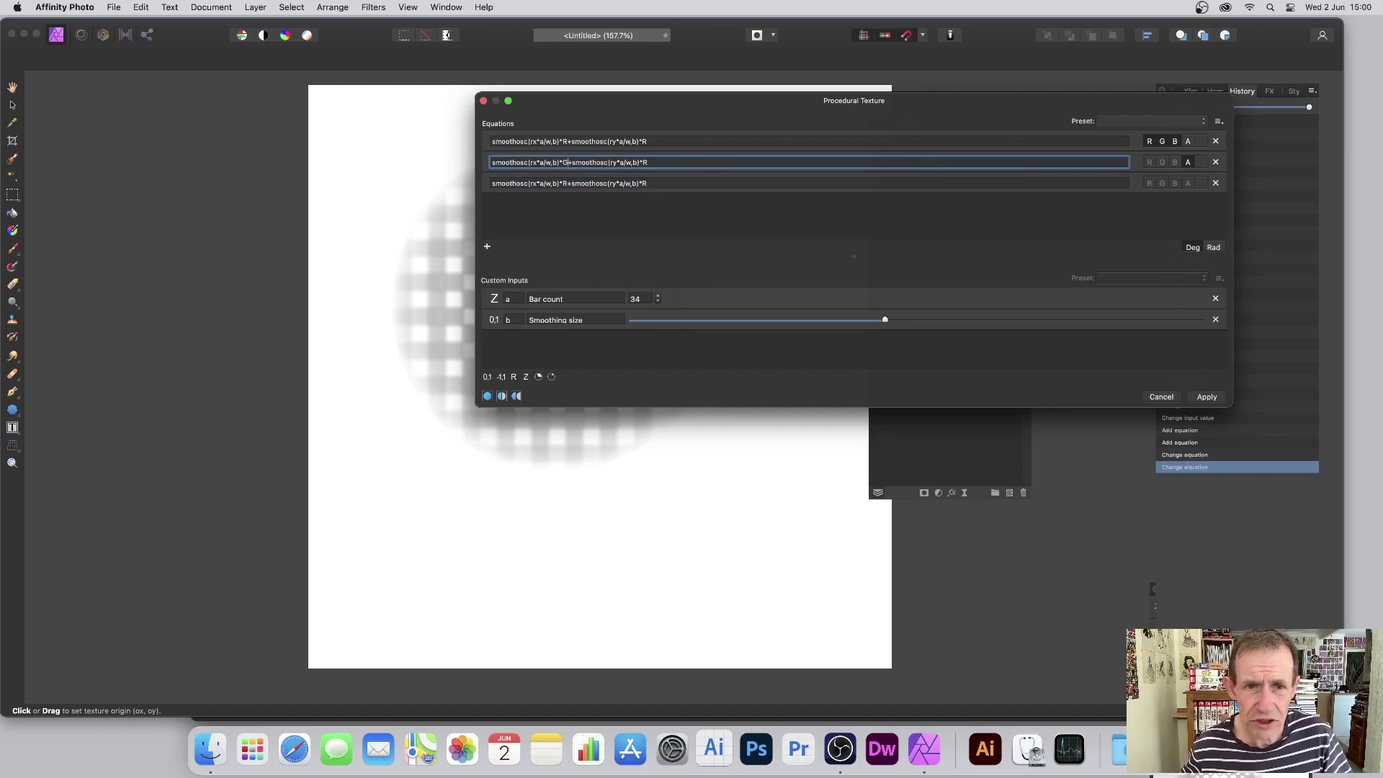
click(652, 162)
key(BackSpace)
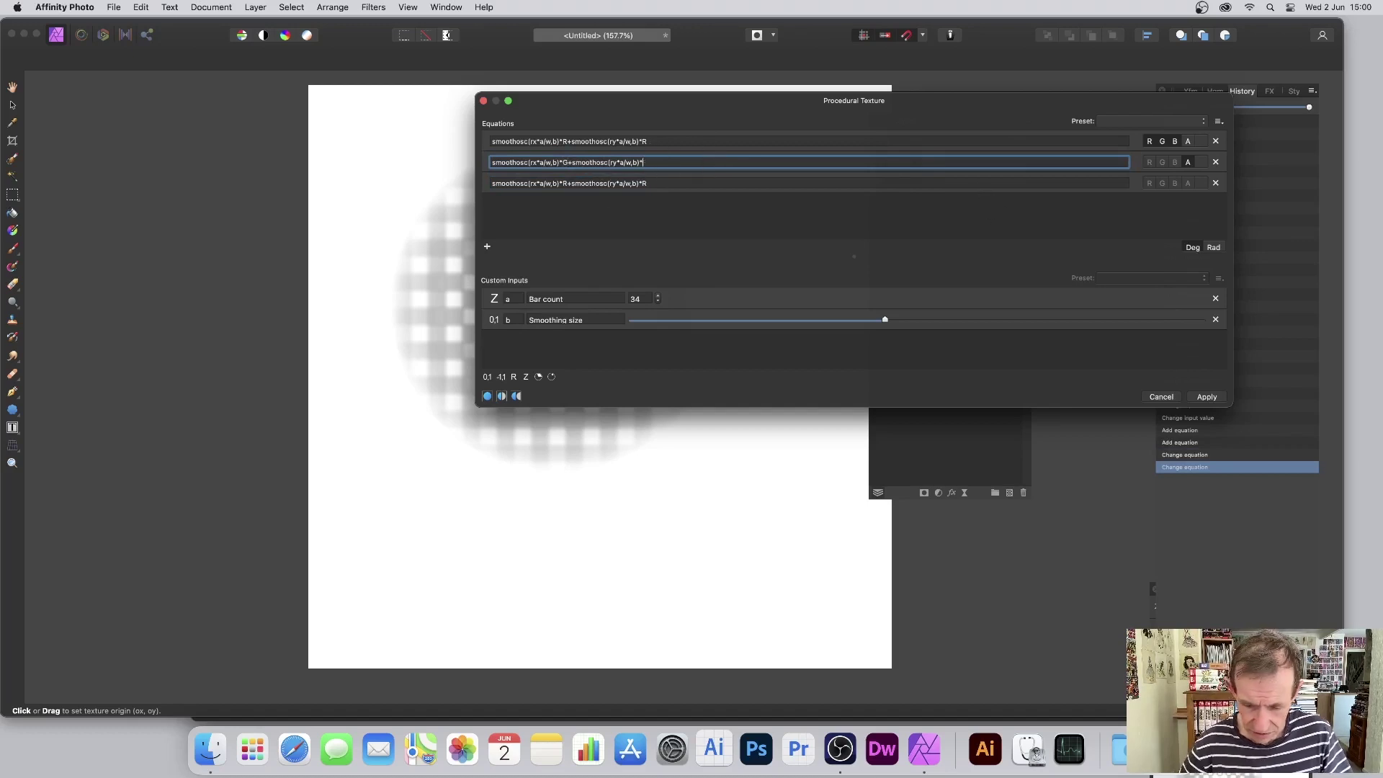
text(G)
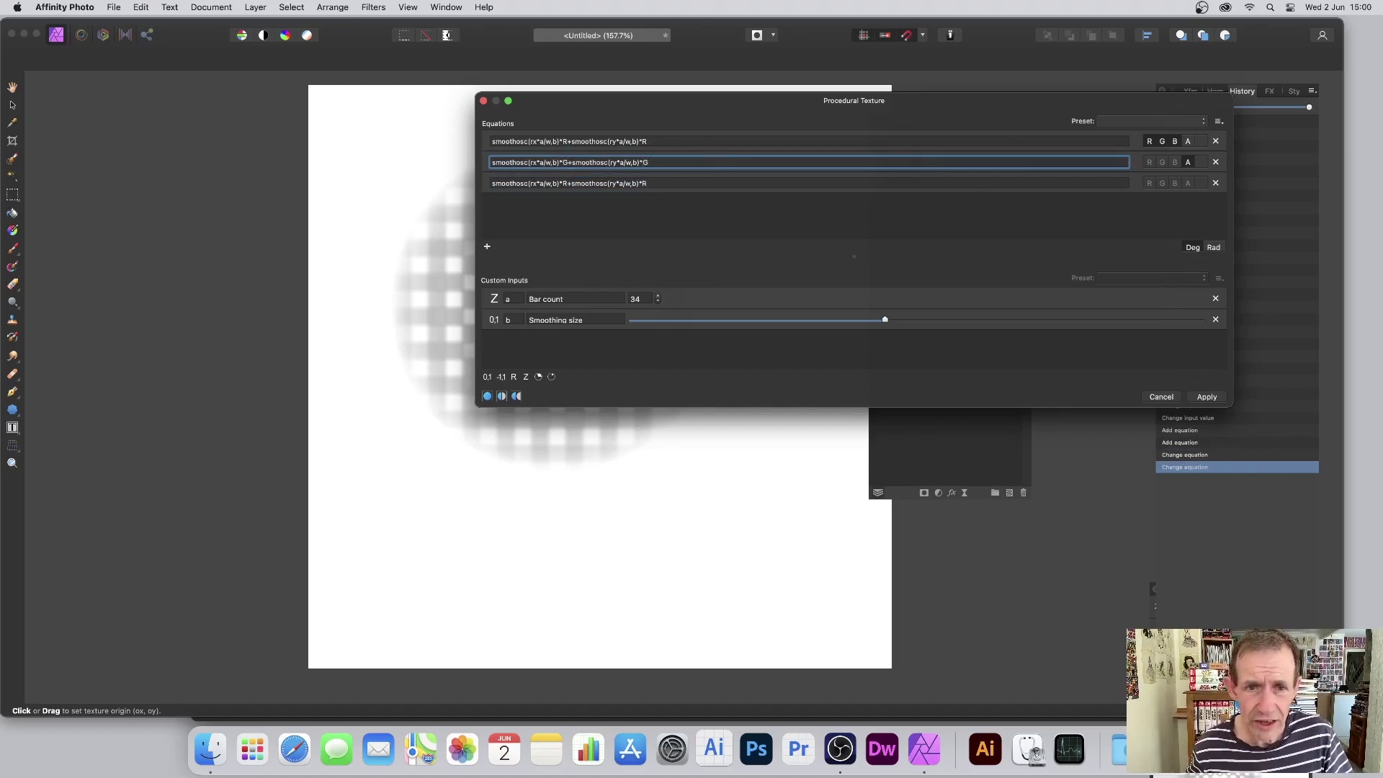
Change both R multipliers in the third equation to B
click(565, 184)
key(BackSpace)
text(B)
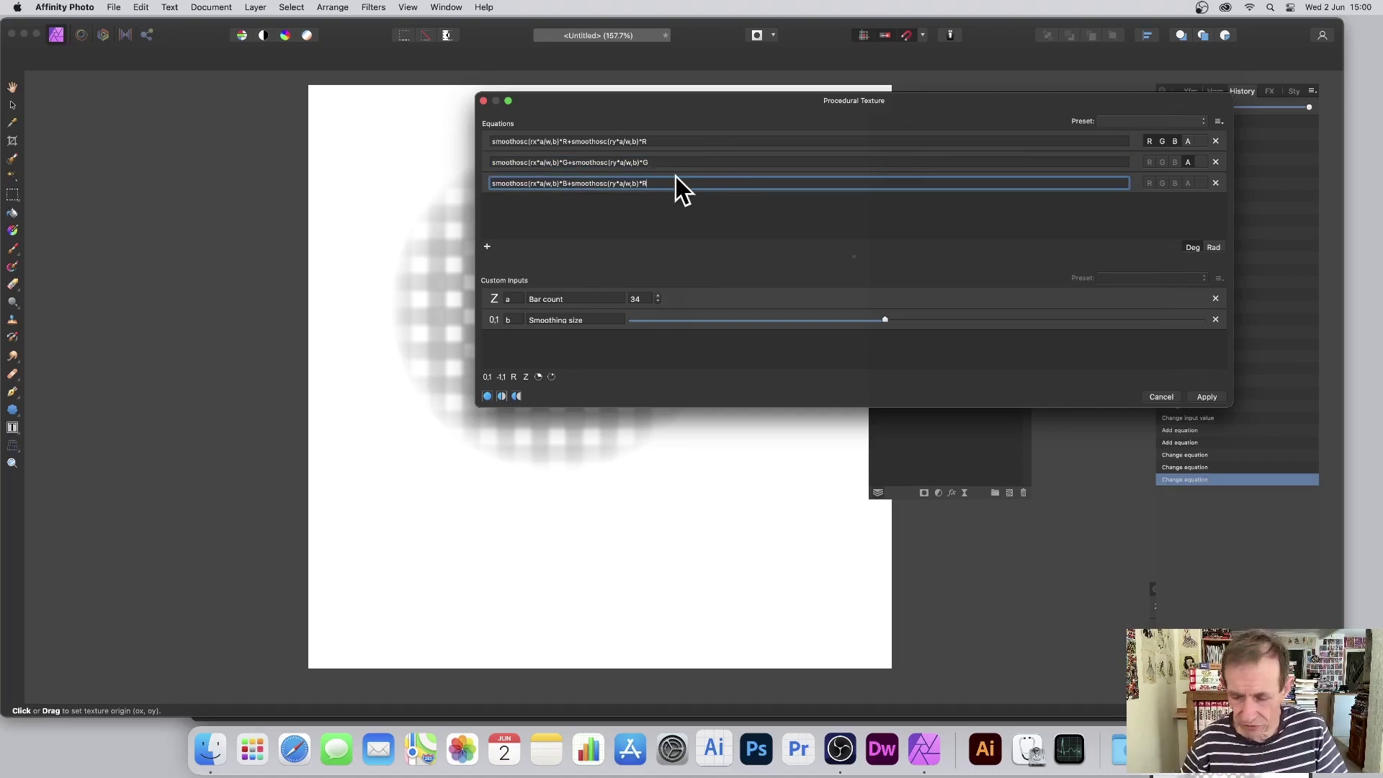
key(BackSpace)
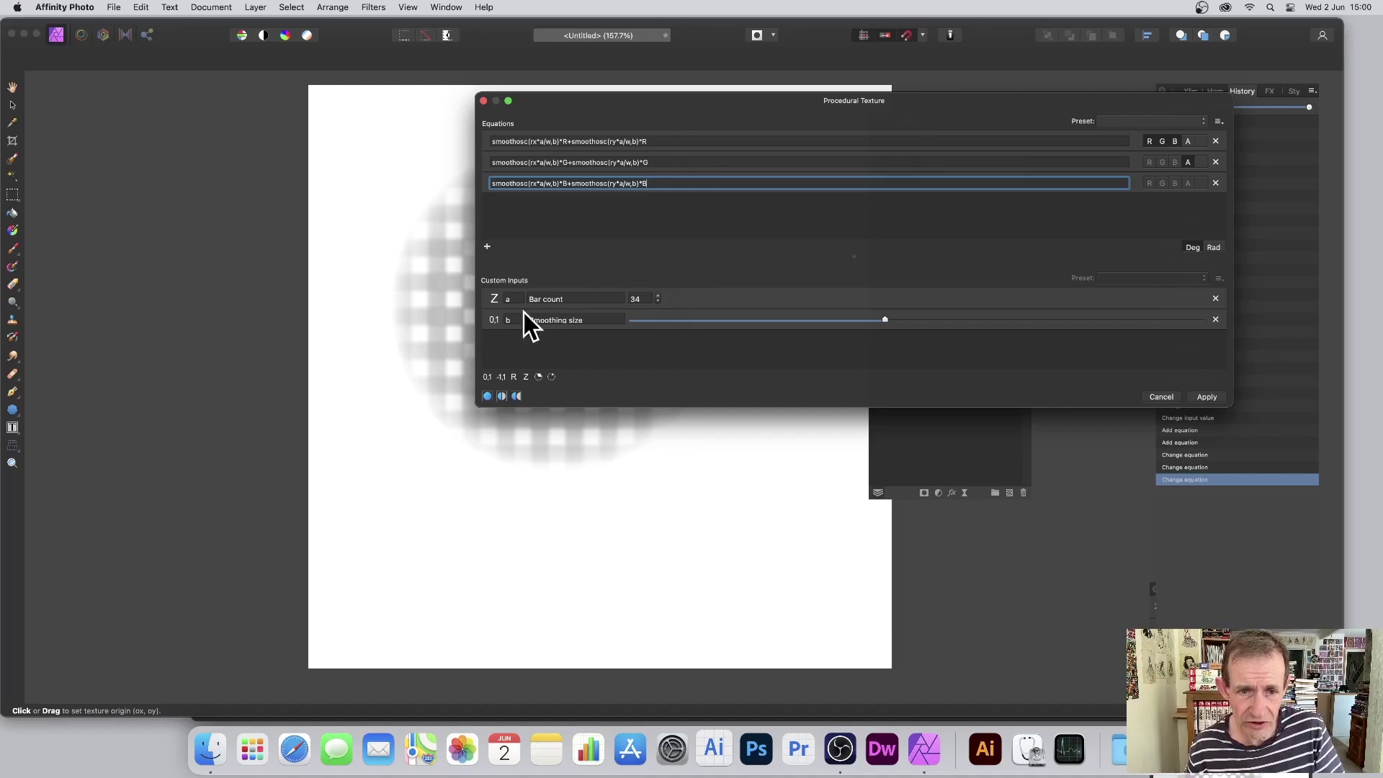
click(658, 141)
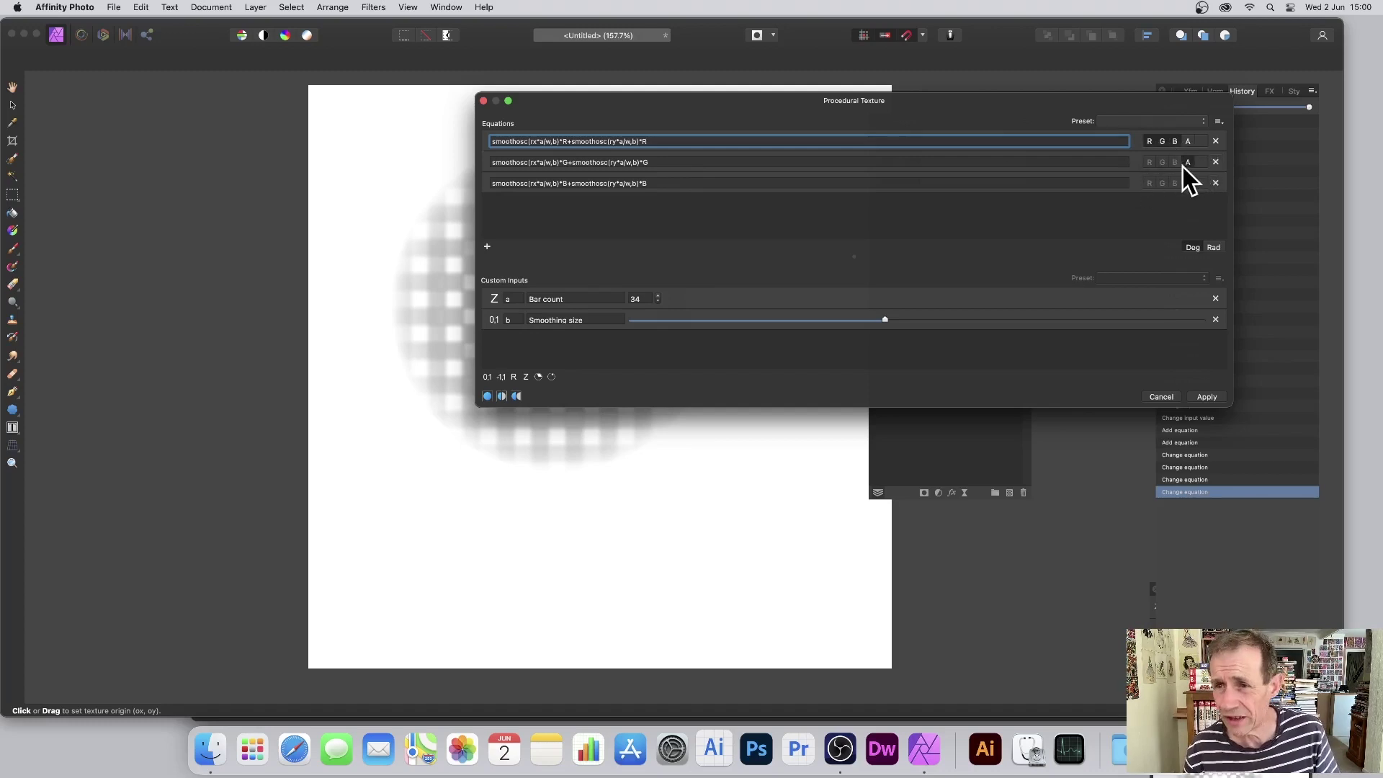
Limit the first equation to the red channel, the second to green only, and enable the blue channel for the third
click(1176, 143)
click(1163, 142)
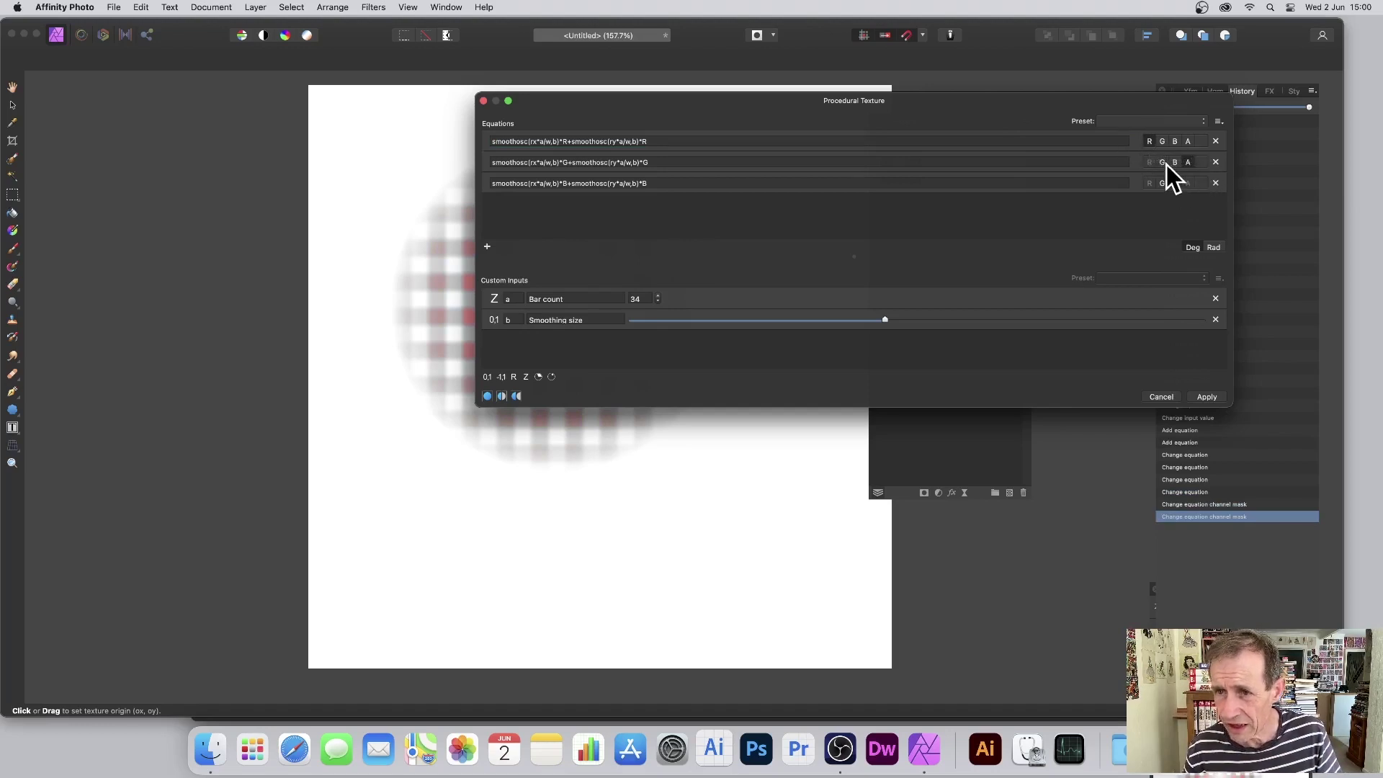
click(1163, 163)
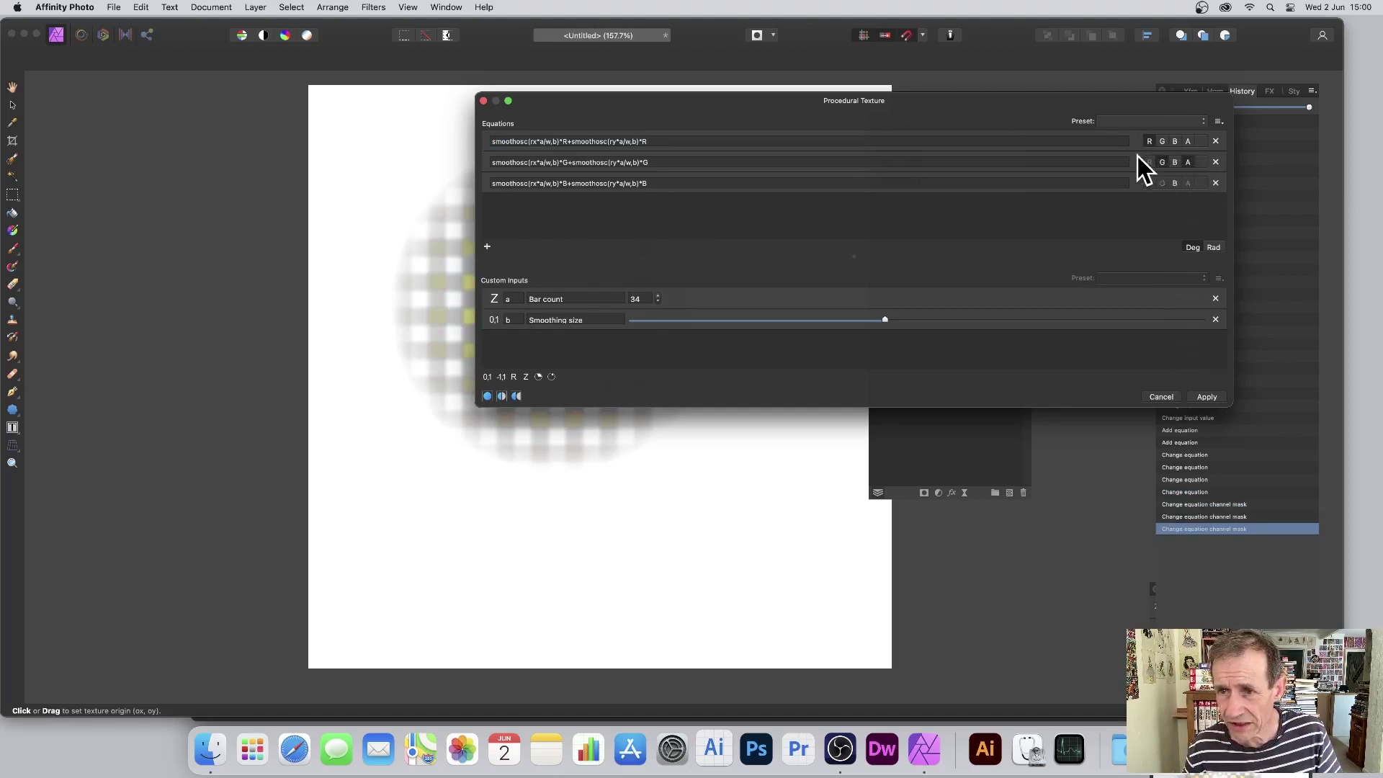
click(1187, 162)
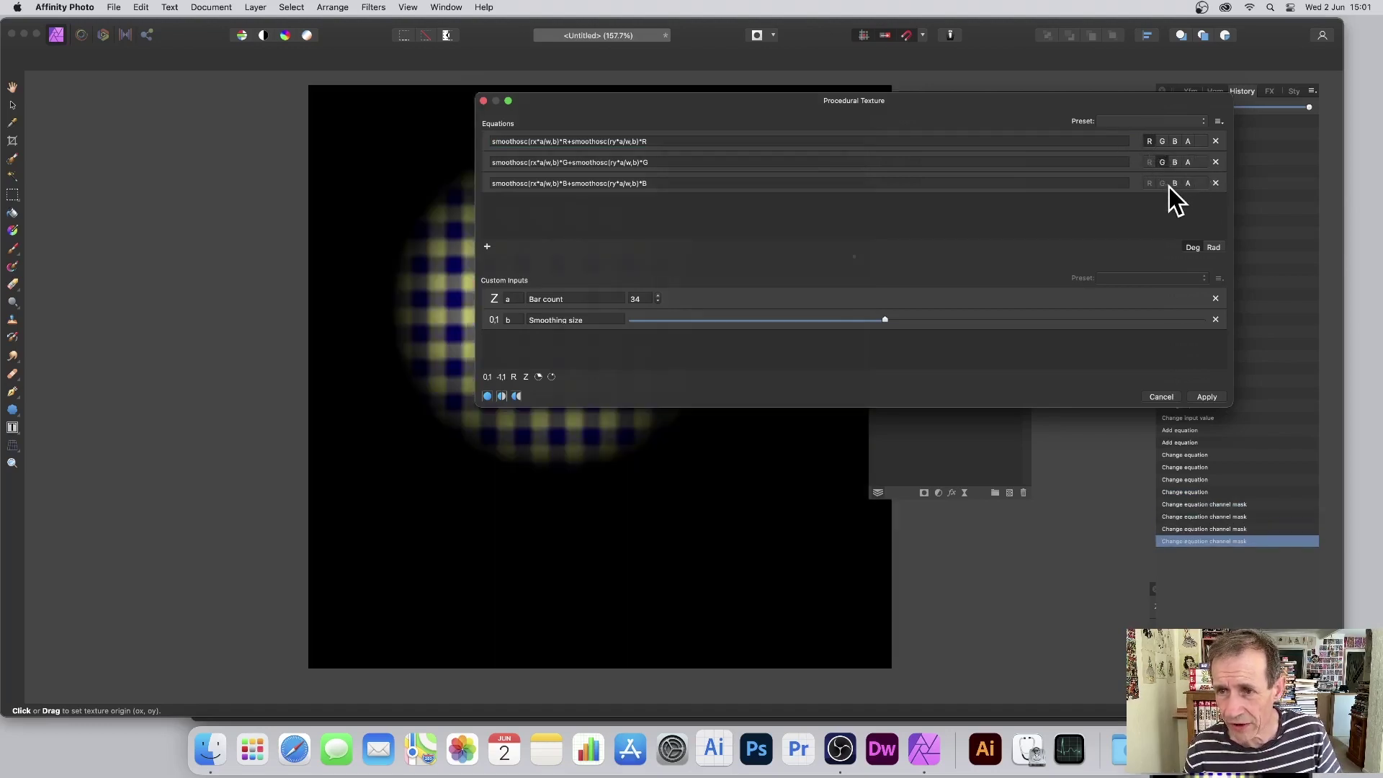
click(1175, 184)
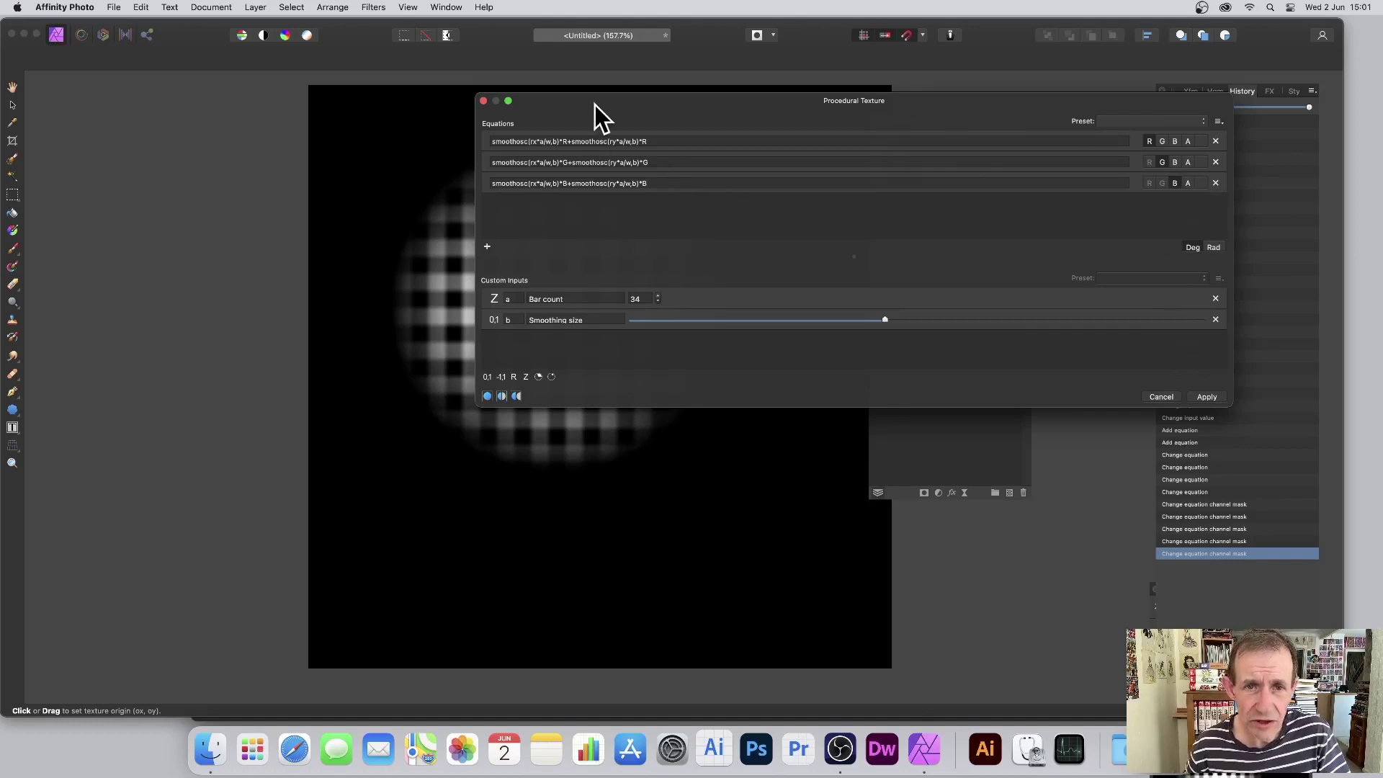
Enlarge the Procedural Texture dialog downward and shrink its equations area to make more room for custom inputs
drag(595, 106, 573, 131)
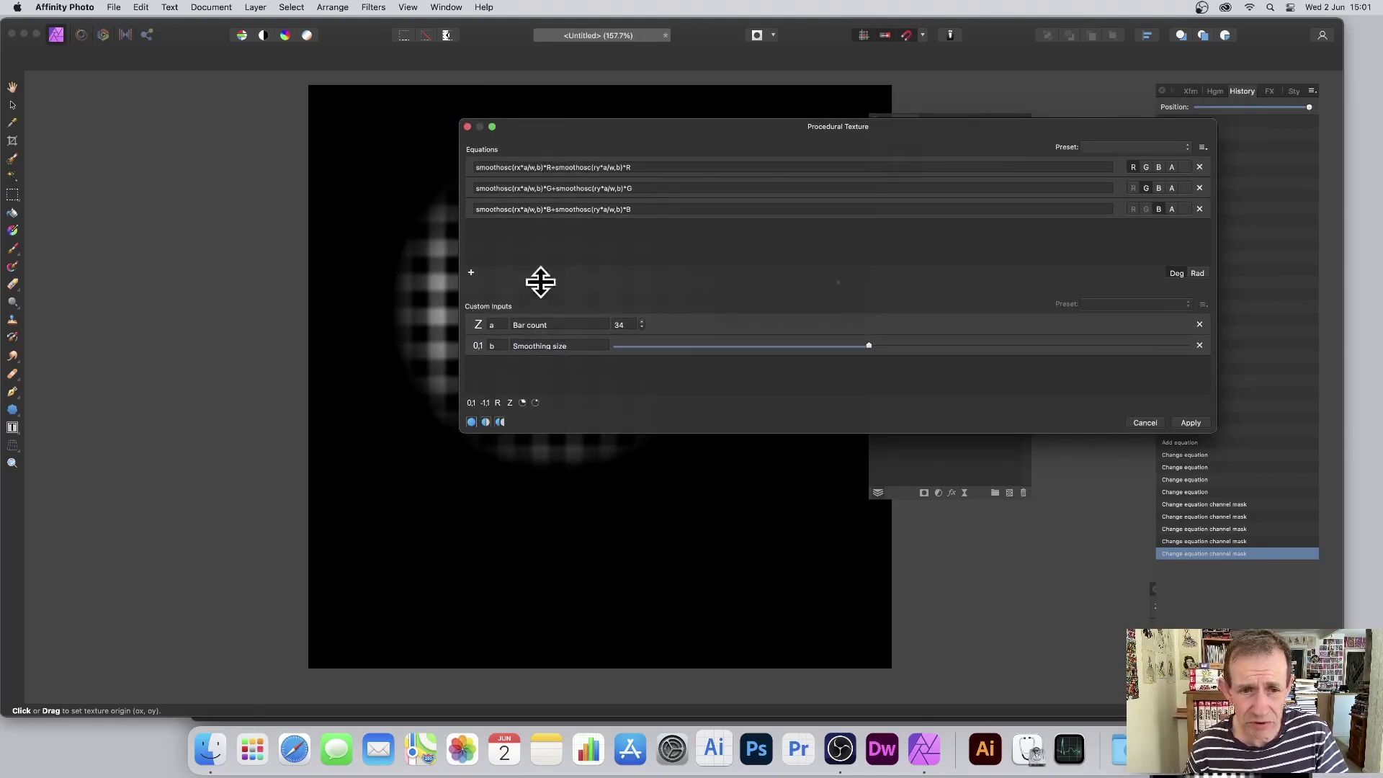
drag(604, 435, 602, 580)
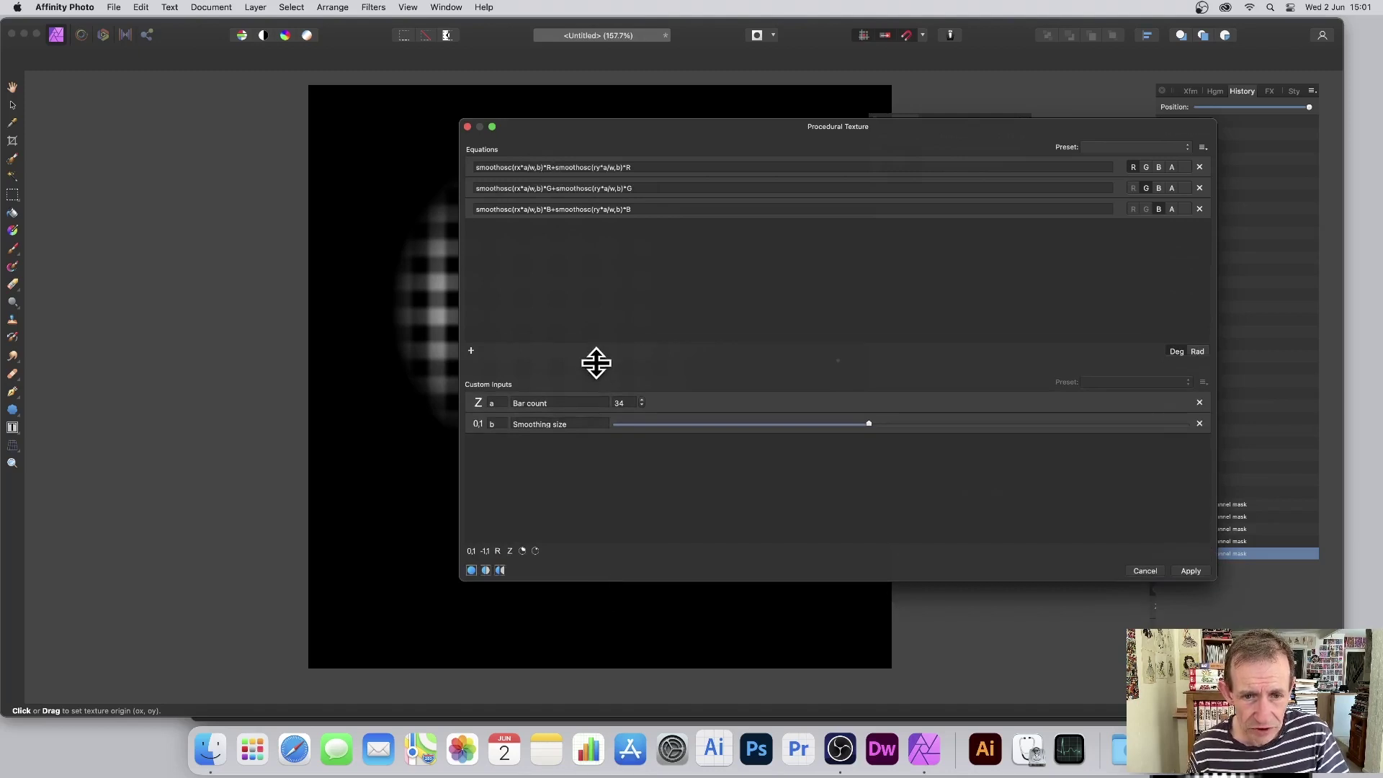
drag(596, 362, 606, 249)
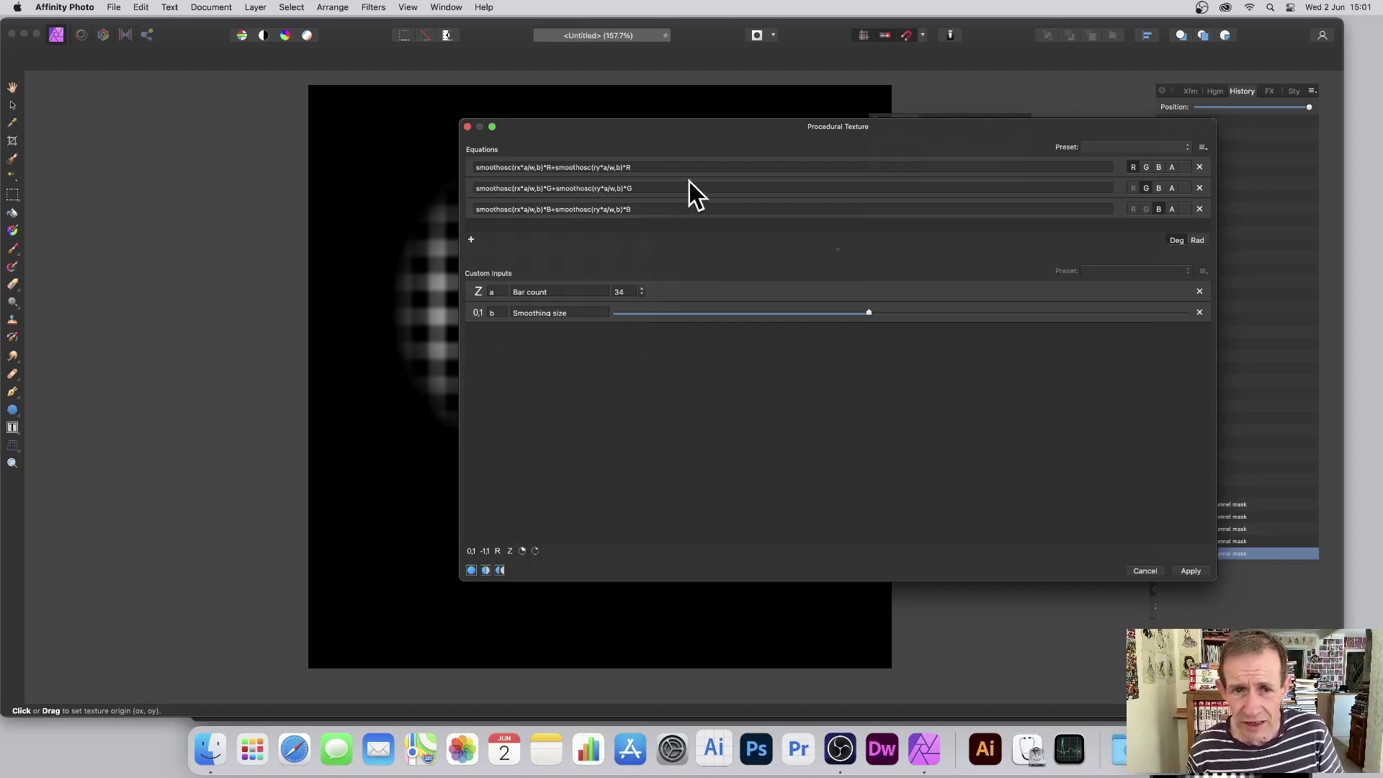
Replace the variable a in the rx term with c in the second equation and with d in the third
double_click(526, 167)
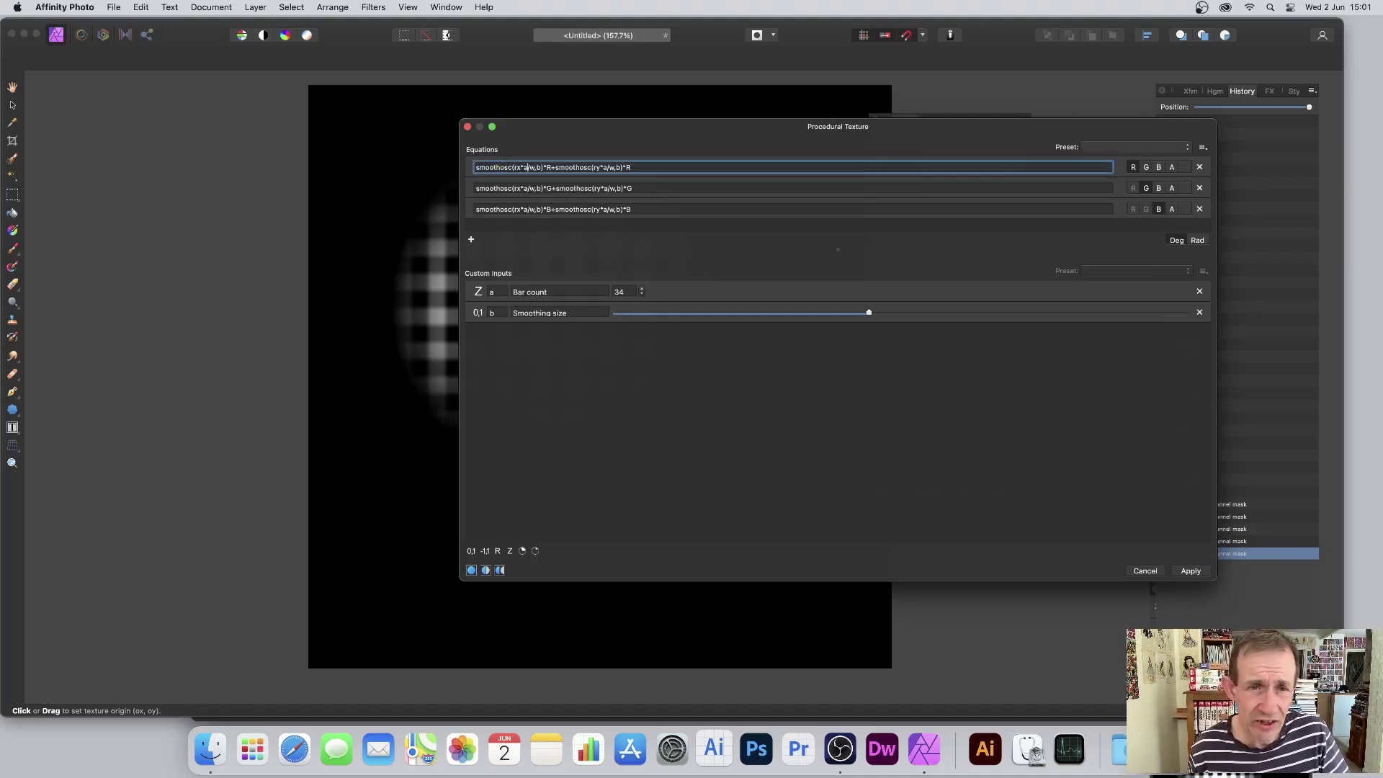
double_click(525, 188)
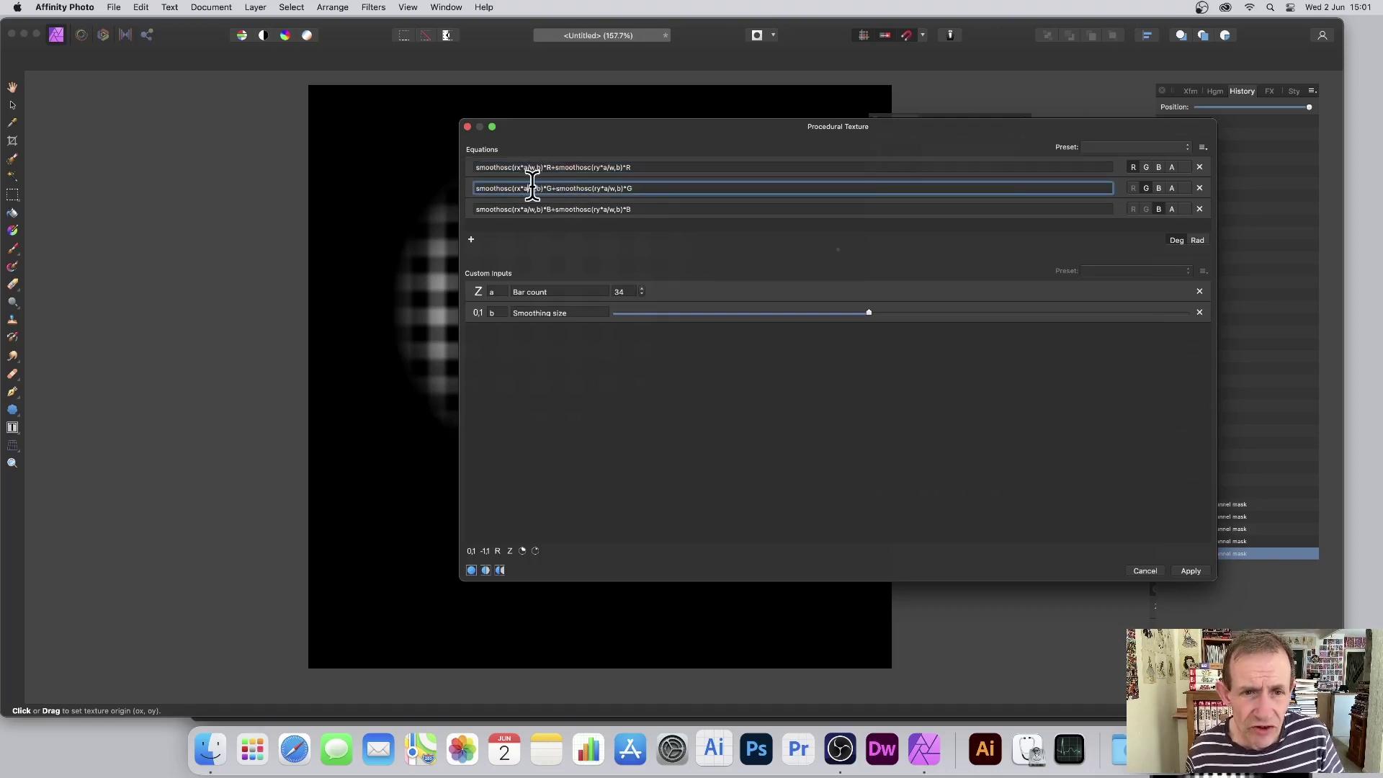
text(c)
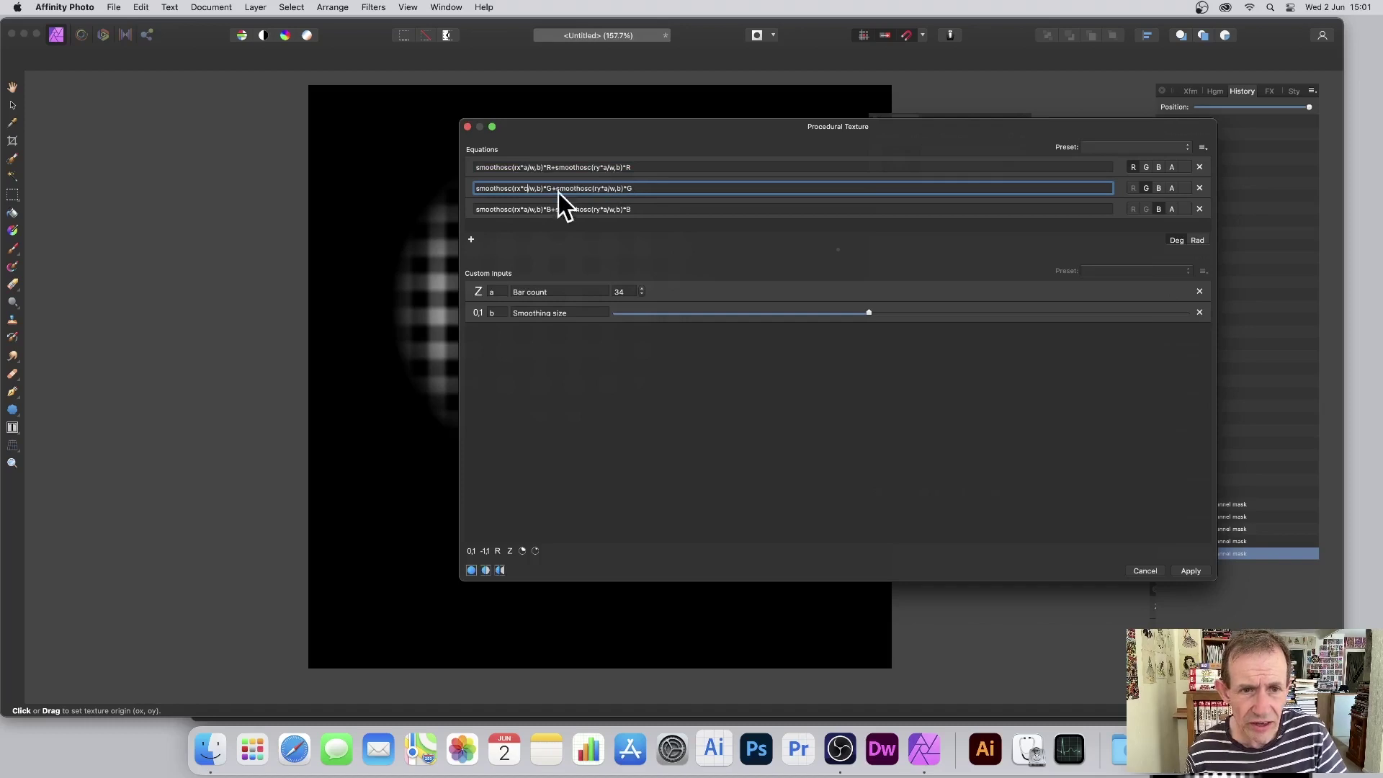
click(529, 209)
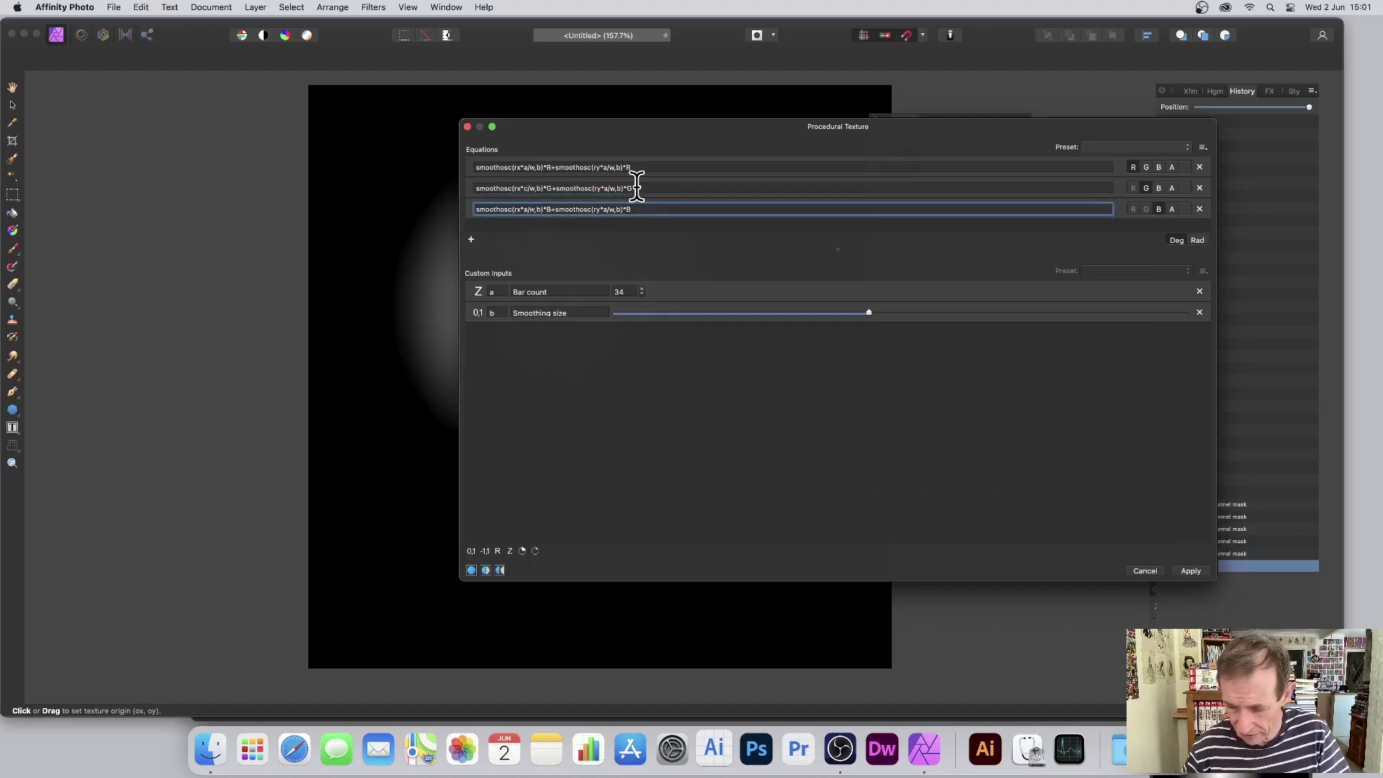
key(BackSpace)
text(d)
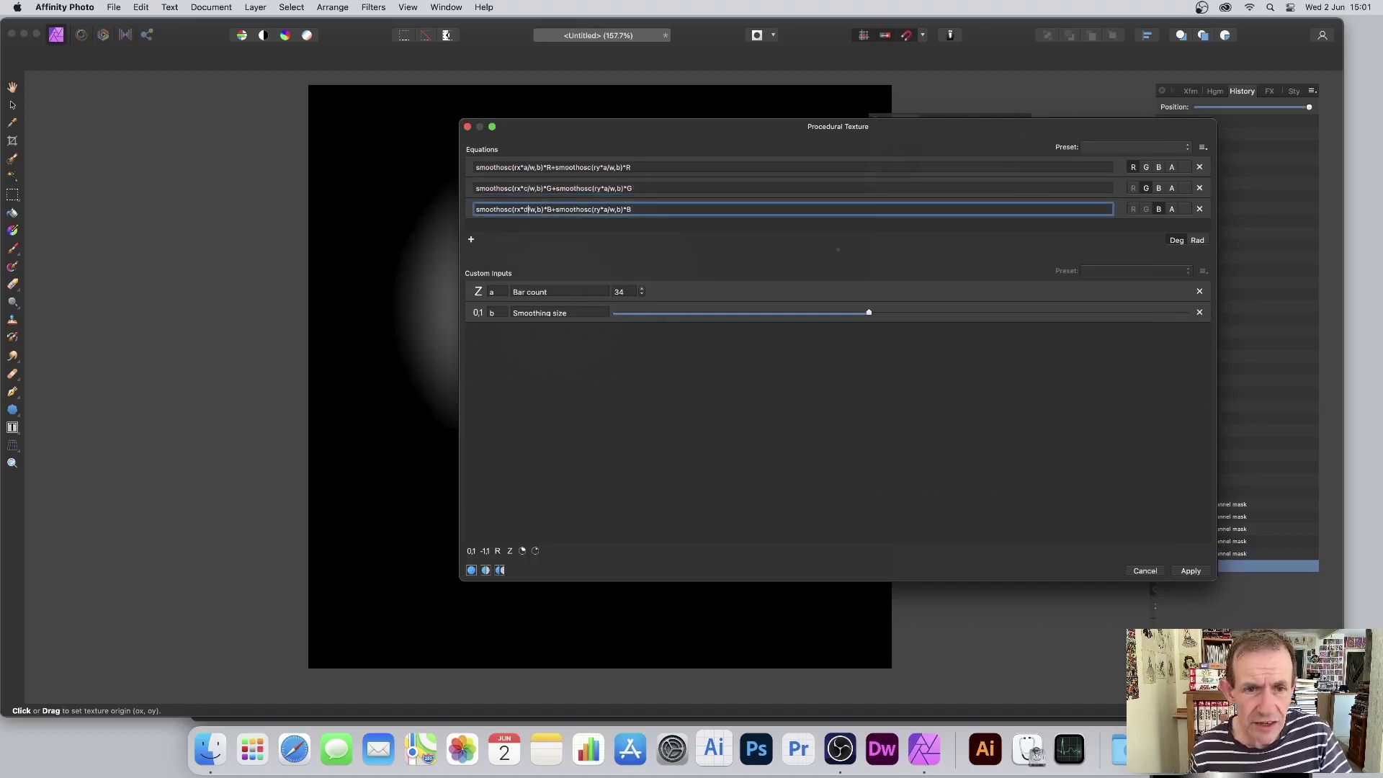
Replace the variable a in the ry term with c in the green equation and with d in the blue equation
click(608, 188)
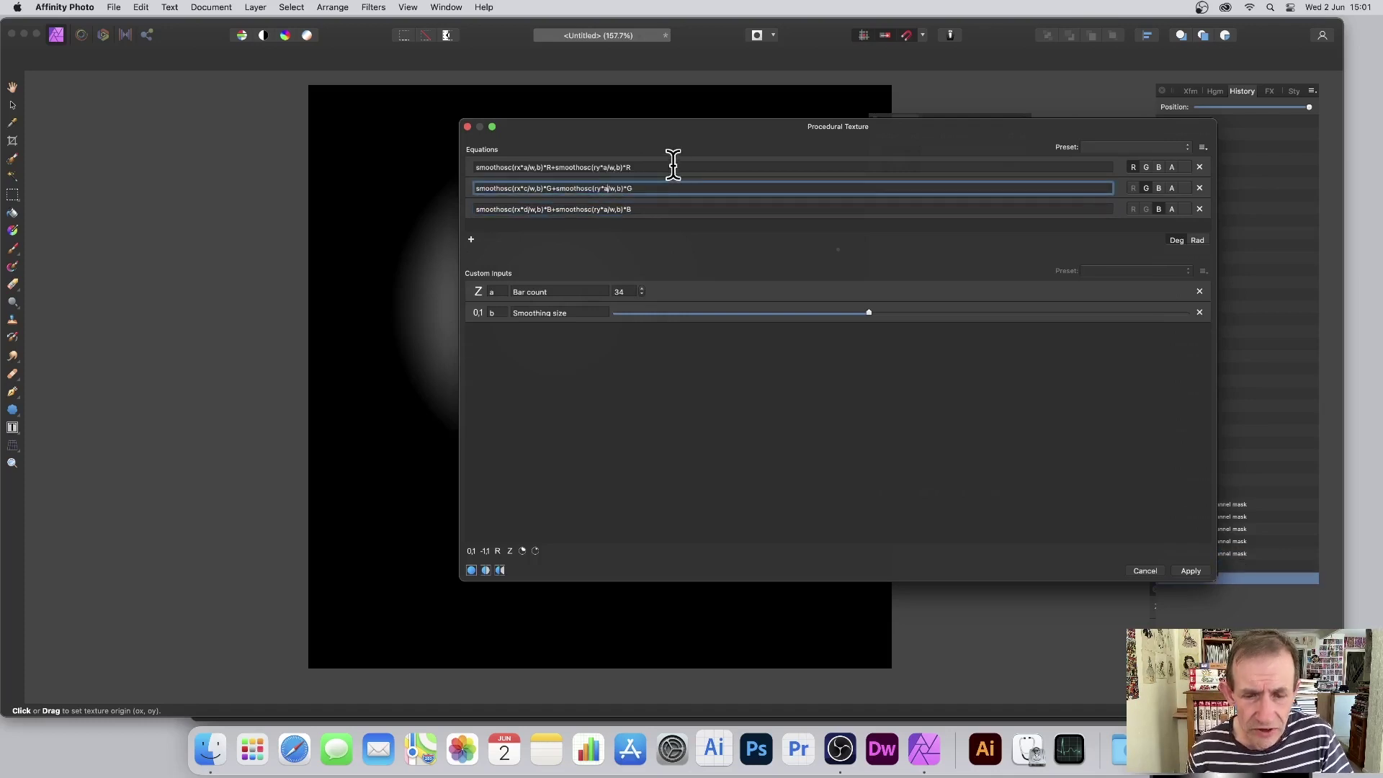
key(BackSpace)
text(c)
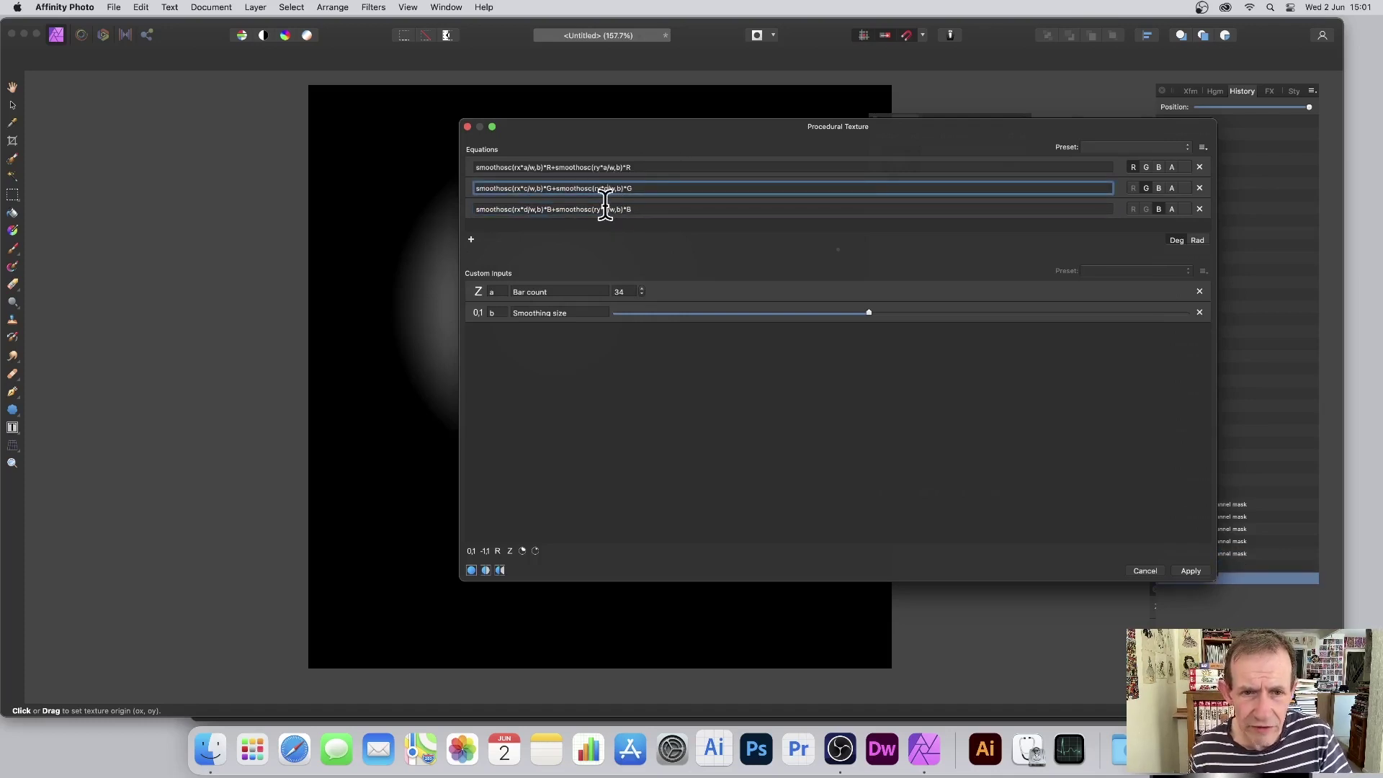
click(605, 208)
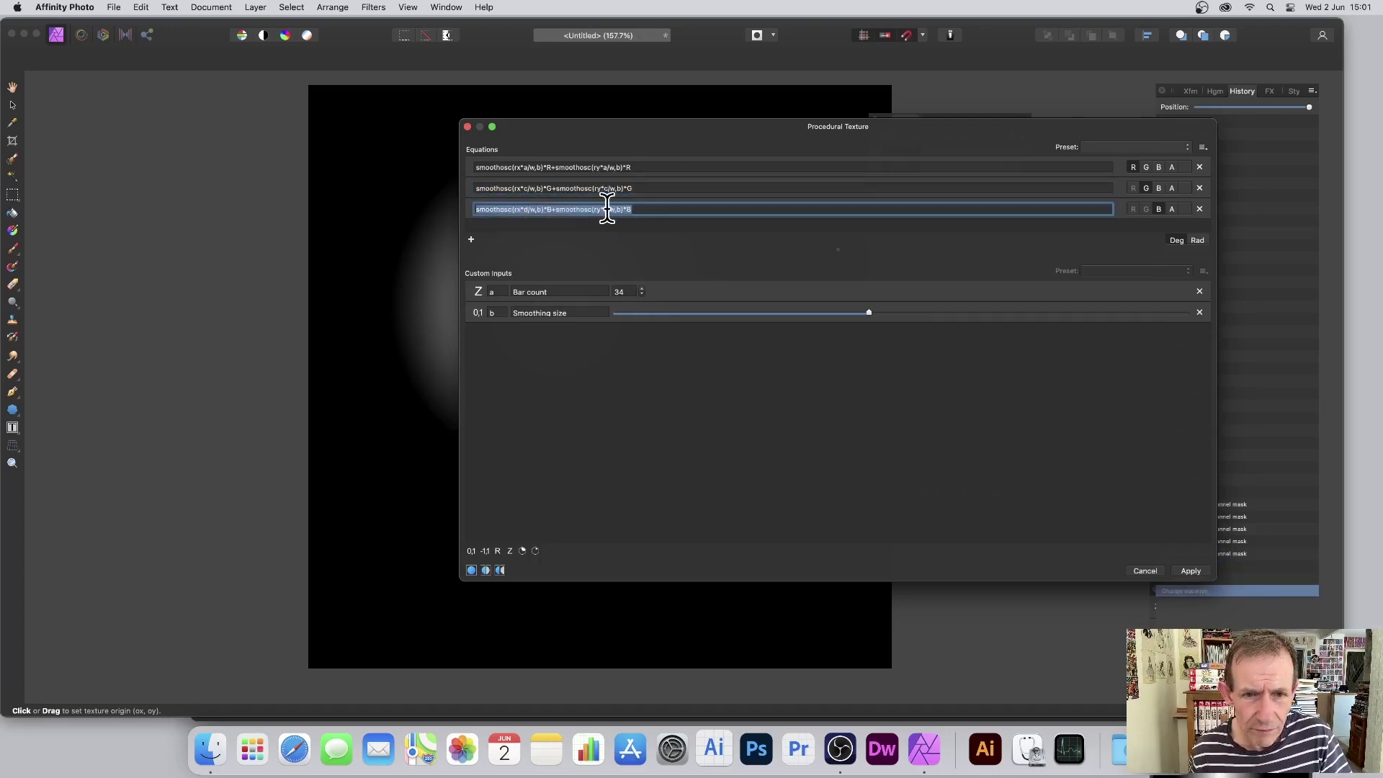
click(607, 209)
key(BackSpace)
text(d)
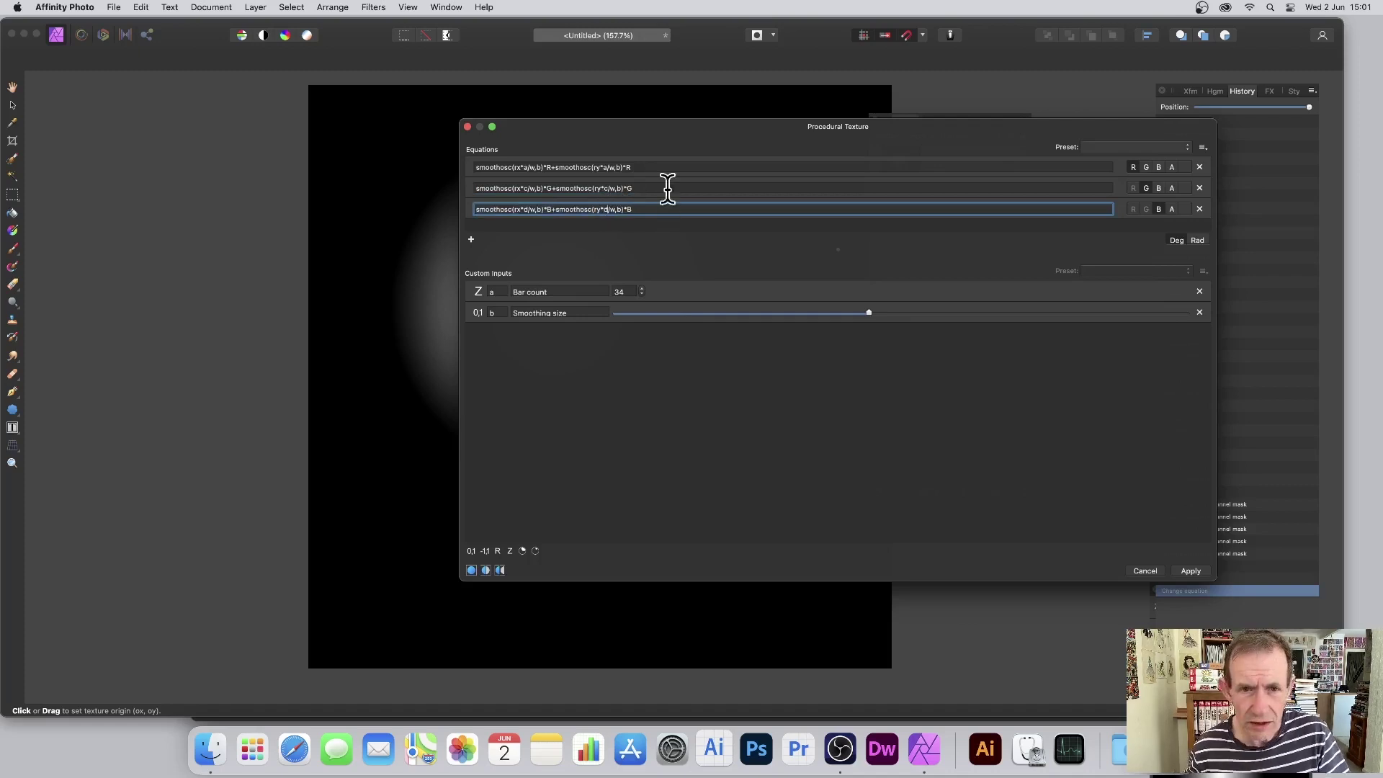
click(654, 169)
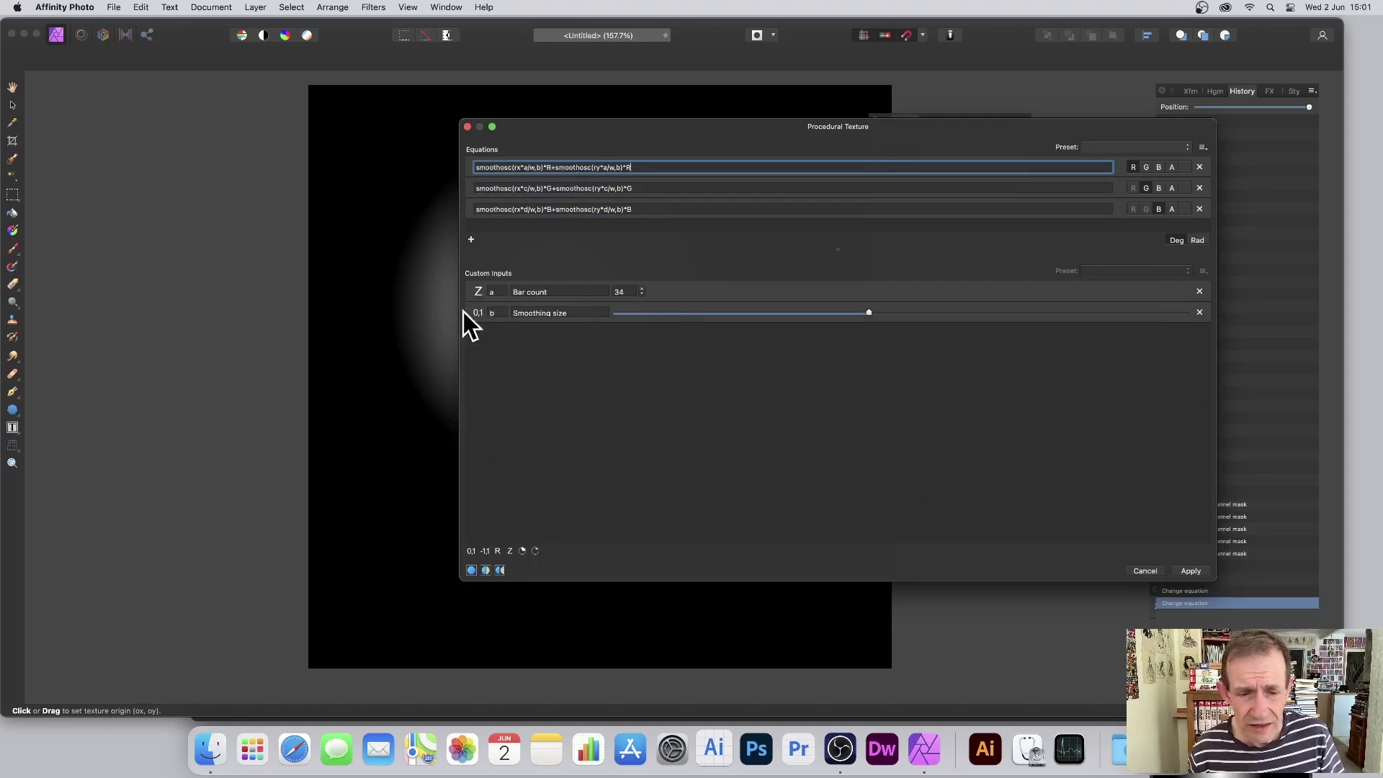
Add two integer custom inputs, c and d, and set both to 34
click(510, 551)
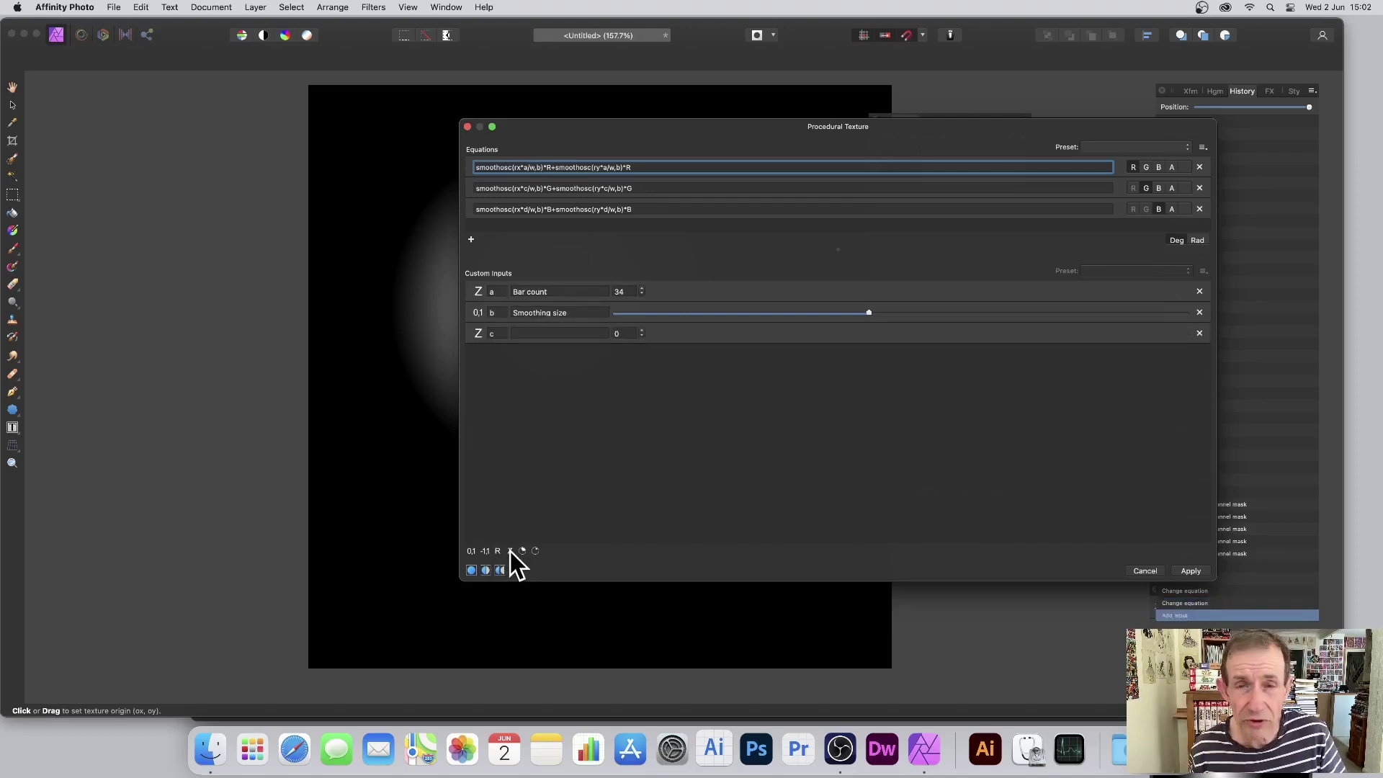
click(510, 551)
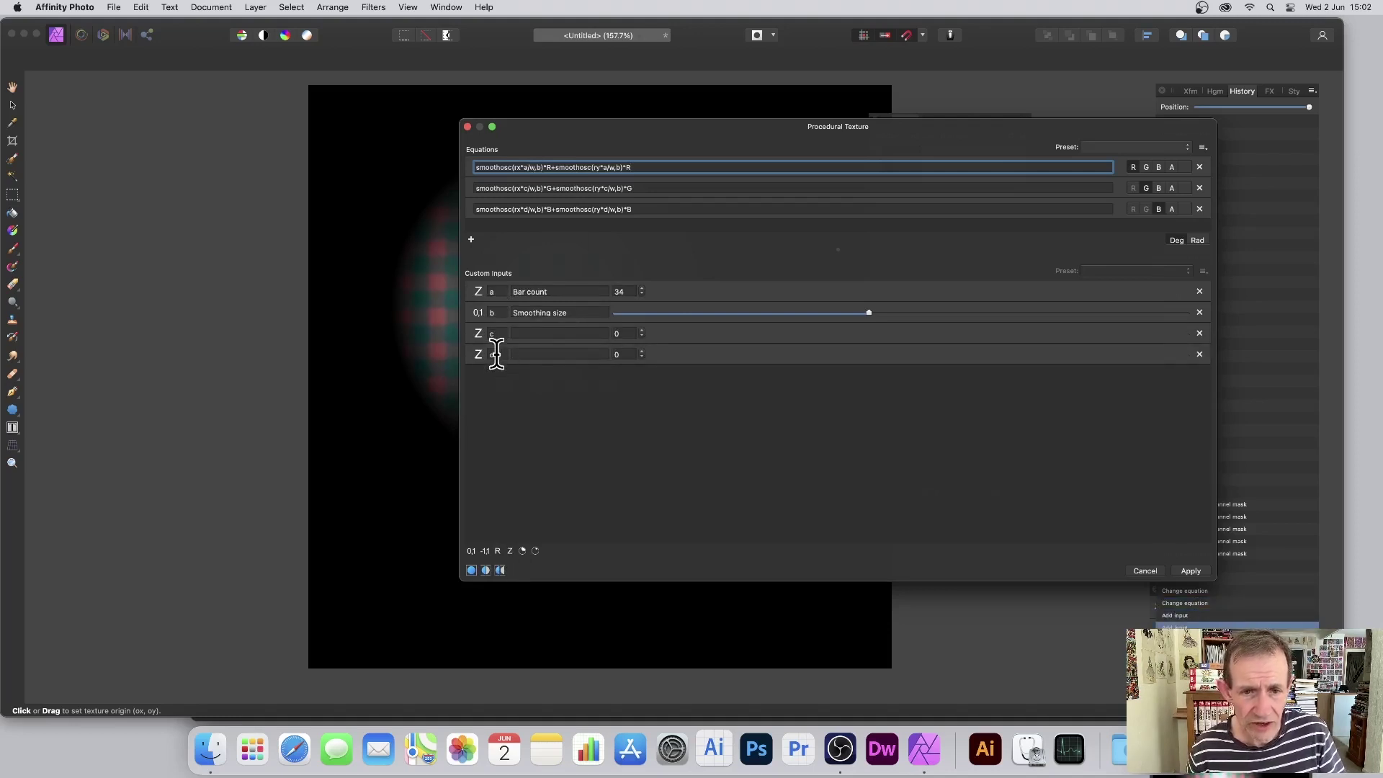
click(620, 333)
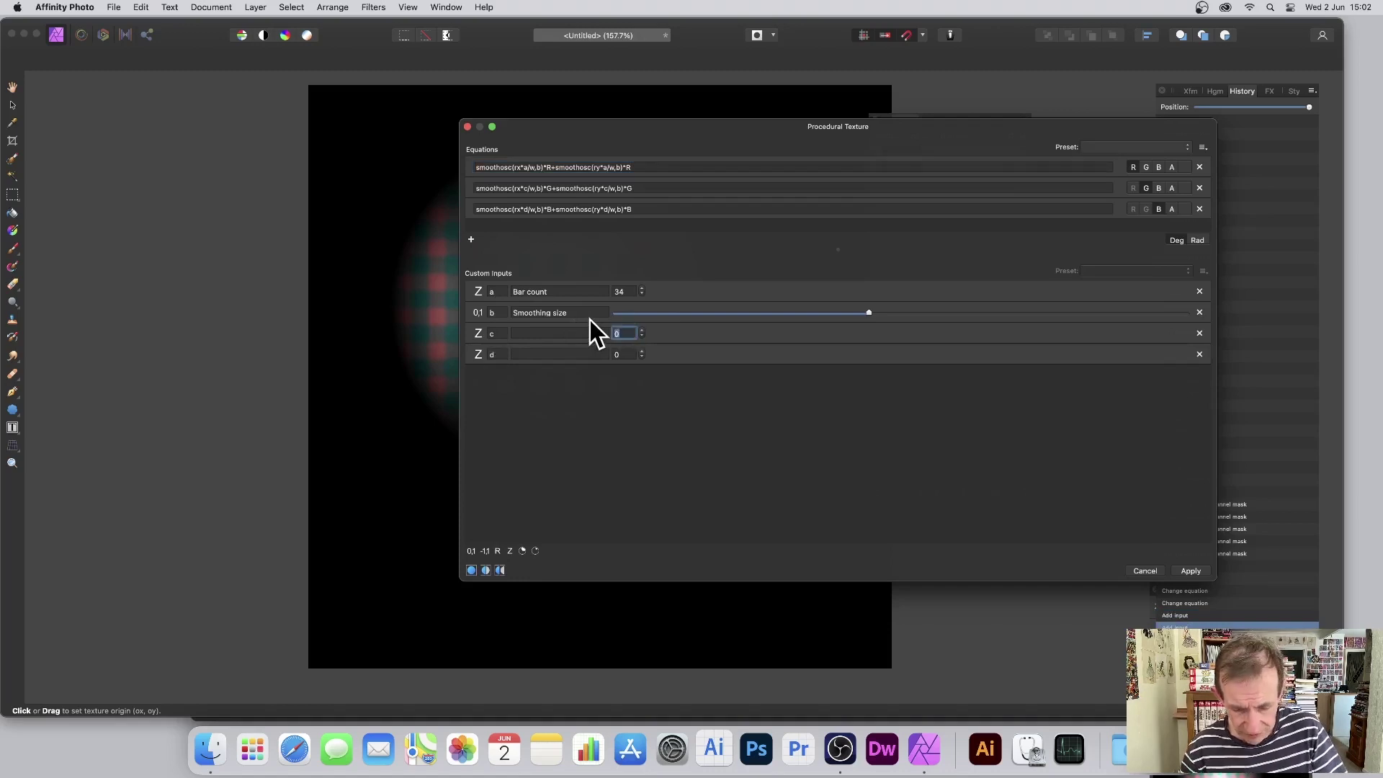
text(34)
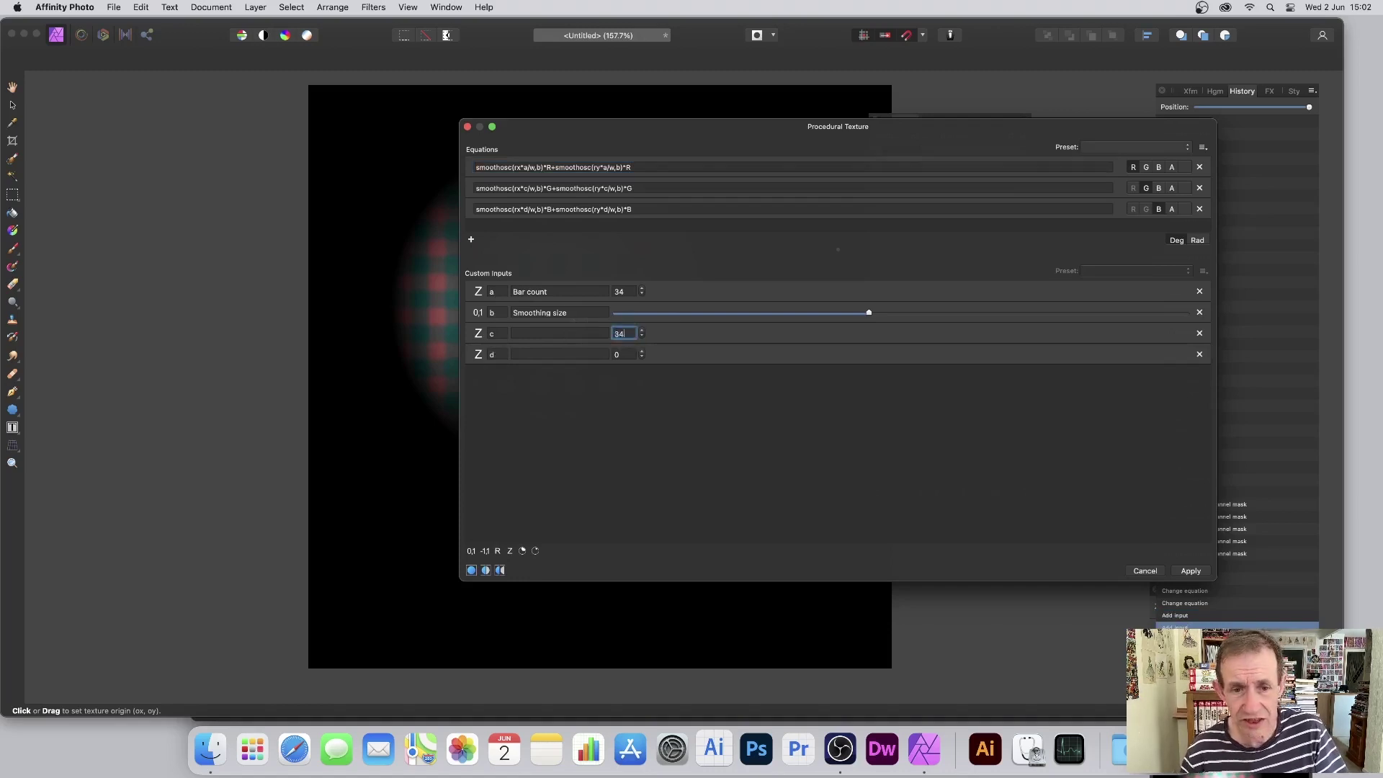
key(Return)
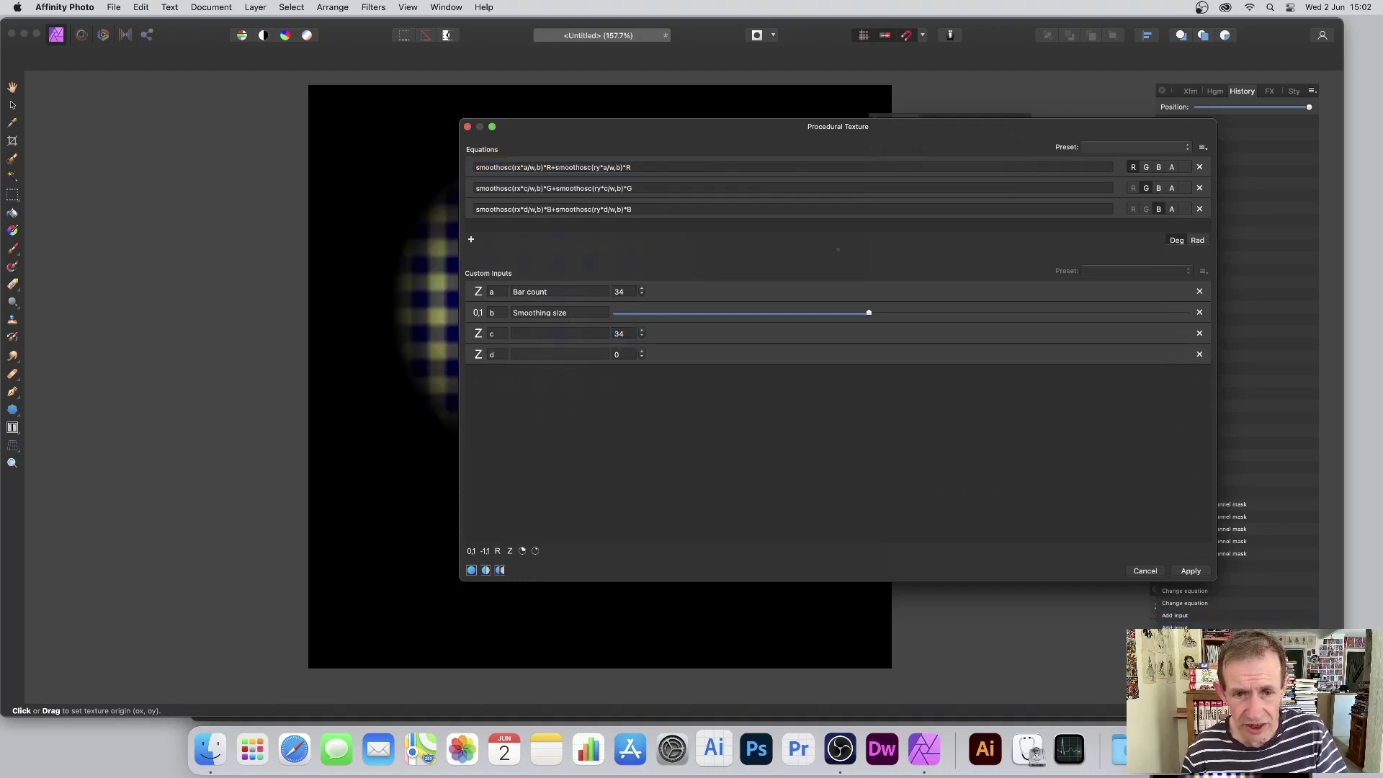
click(625, 354)
text(34)
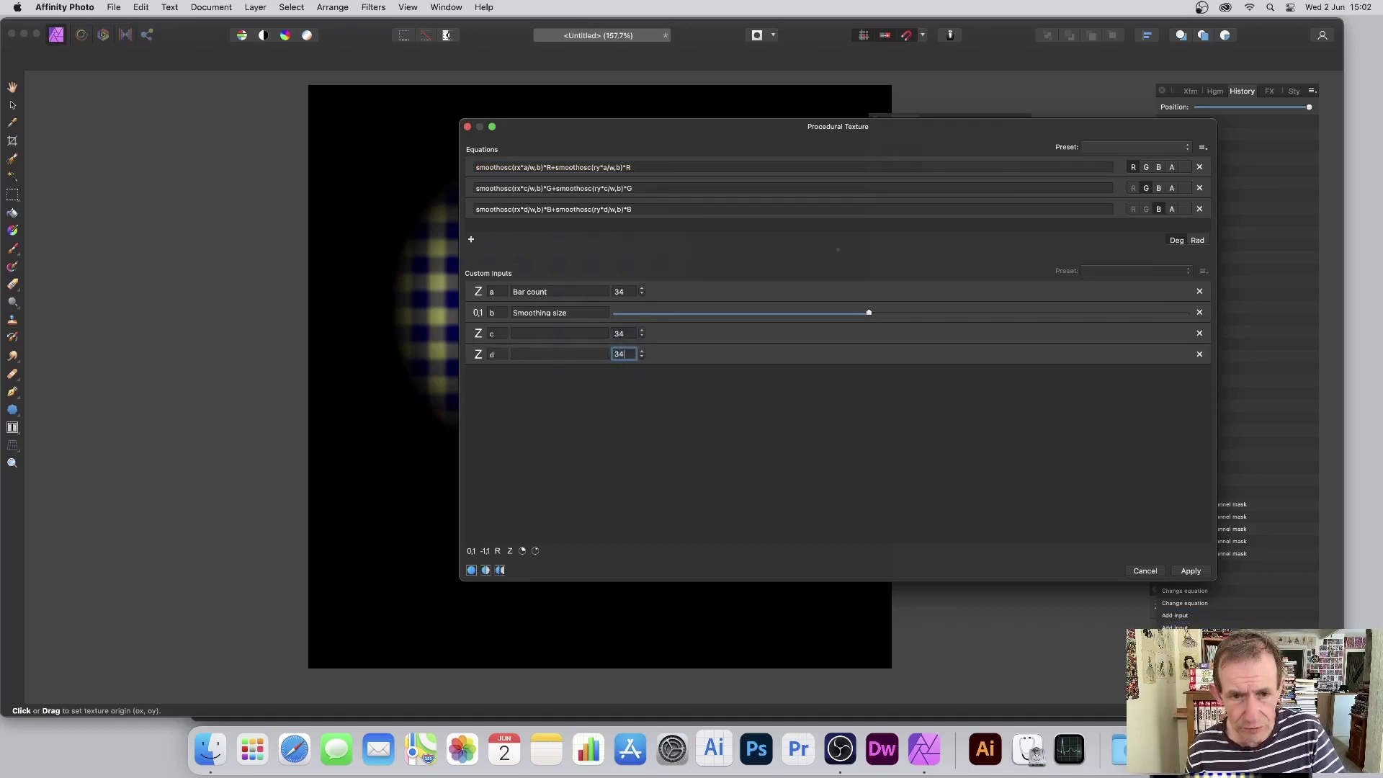
key(Return)
Move the dialog off most of the gradient circle, and offset the colour grids by setting c to 31 and d to 30
drag(602, 134, 807, 162)
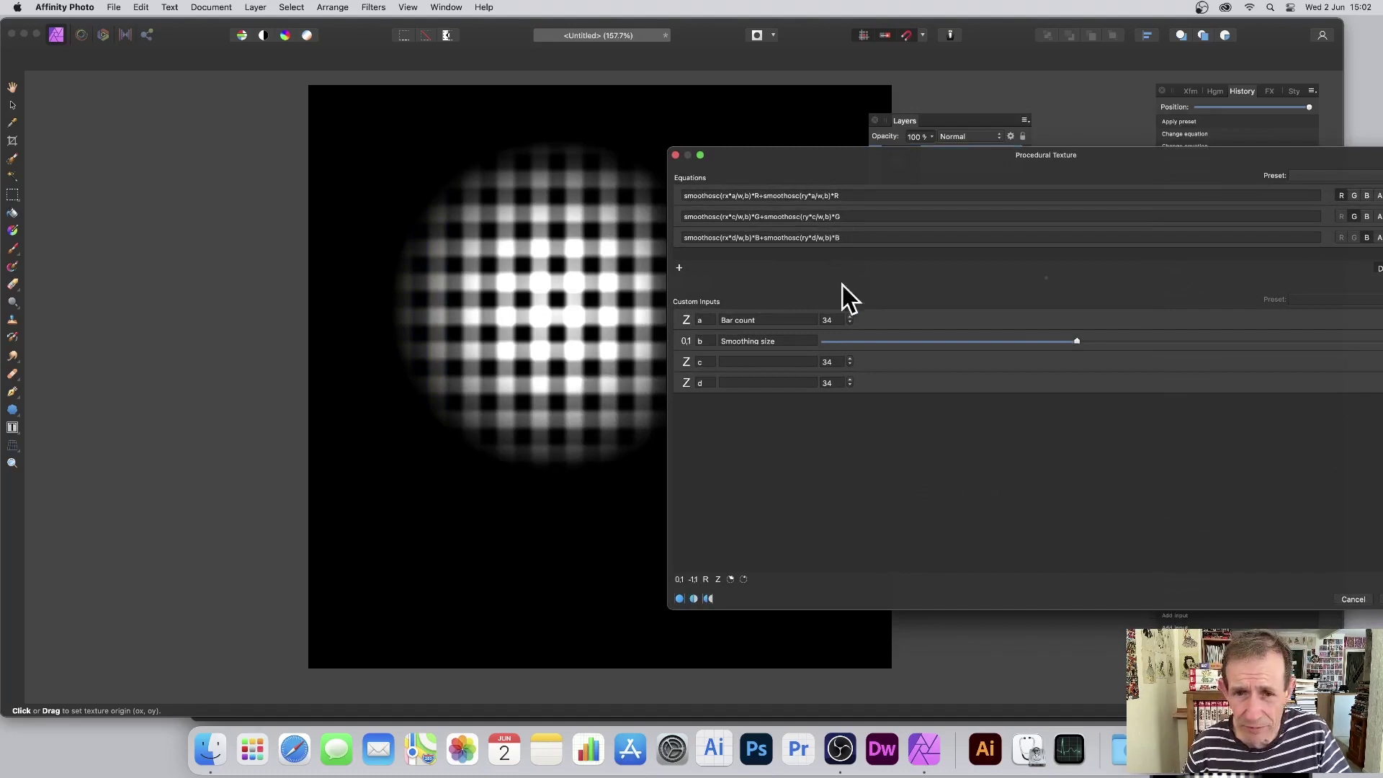
click(851, 365)
click(851, 364)
click(851, 365)
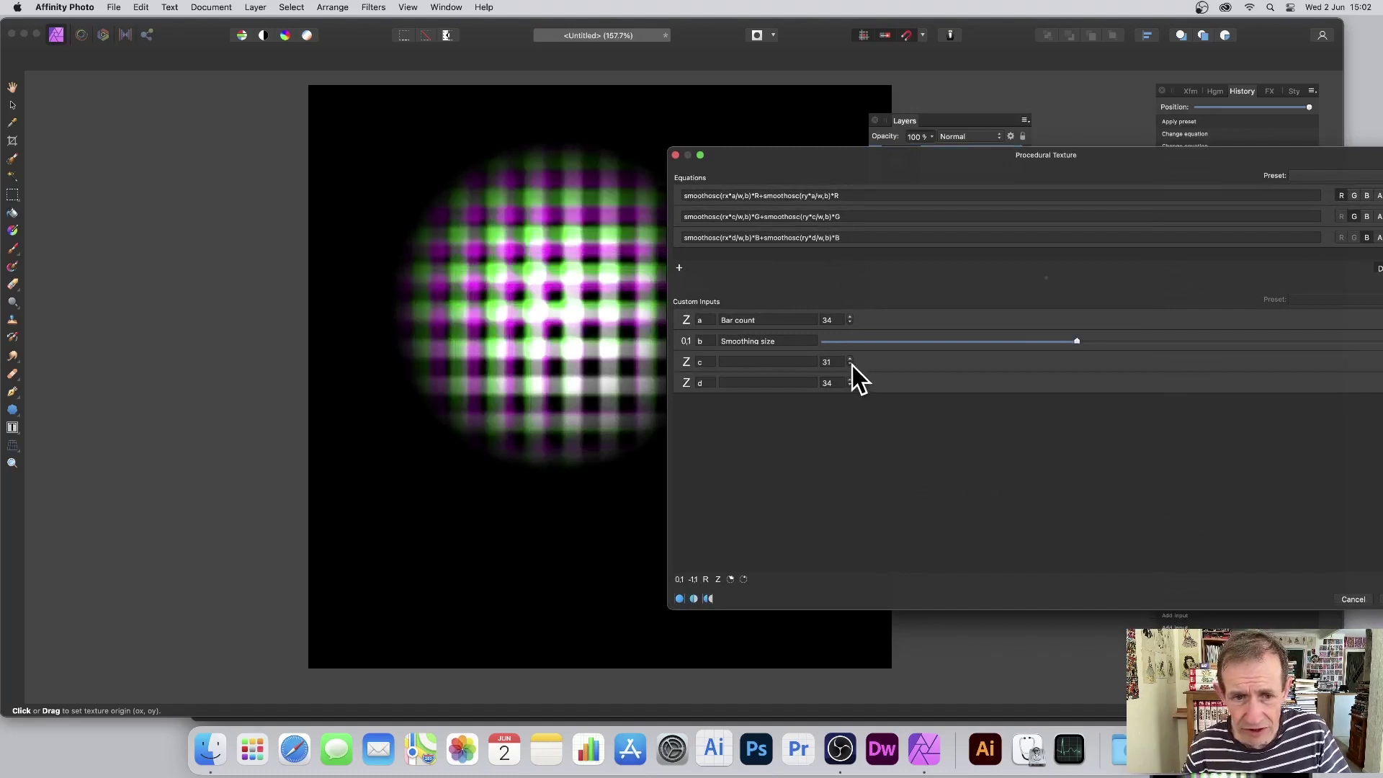
click(851, 365)
click(850, 385)
click(850, 385)
click(850, 385)
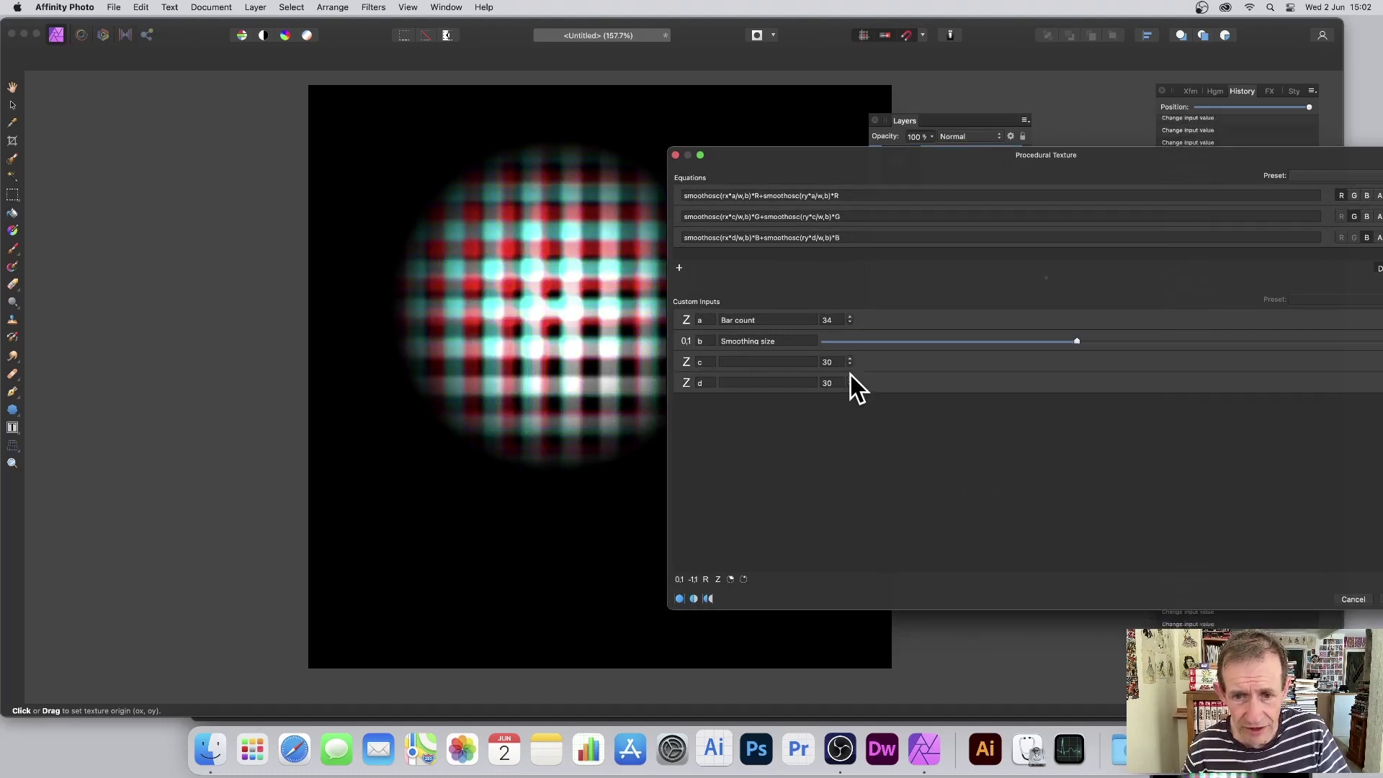
click(850, 359)
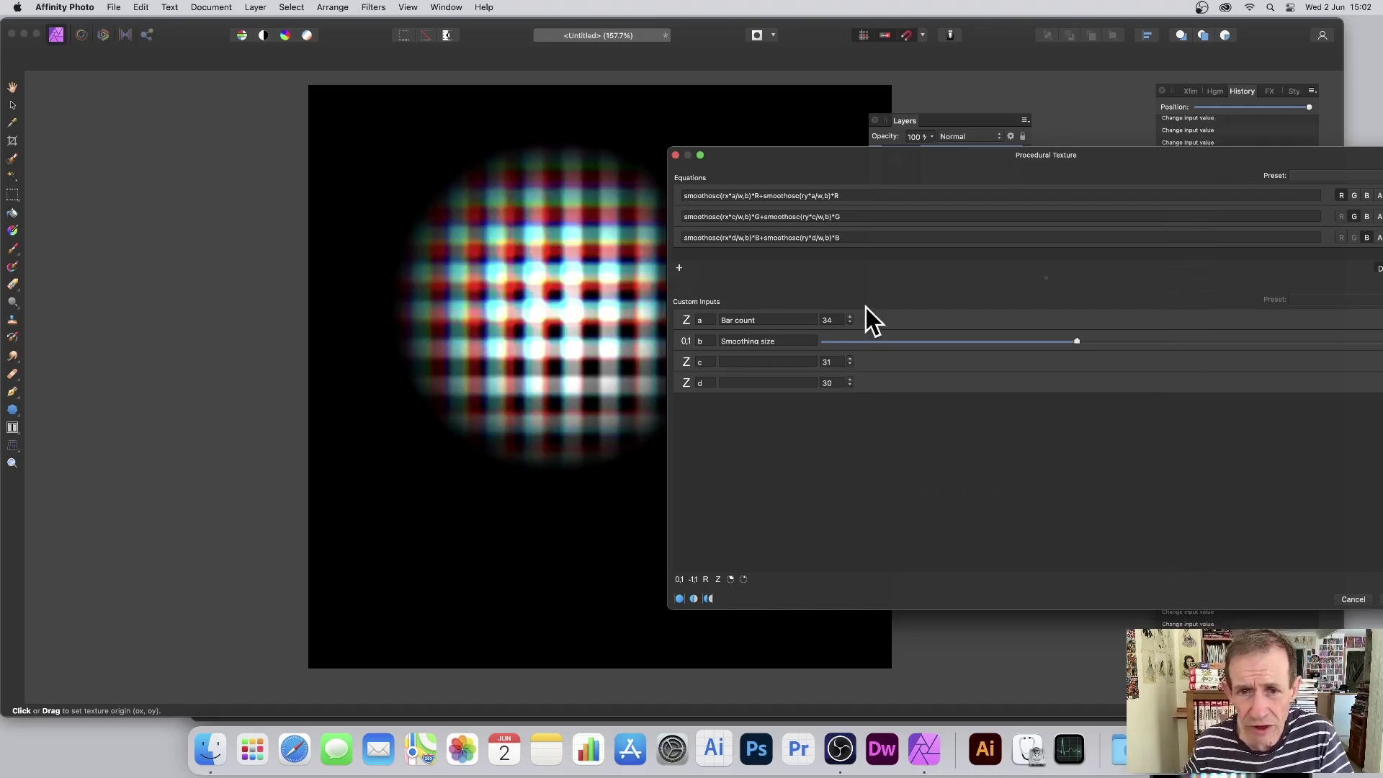
Multiply the rx term by a new variable e in the red, green and blue equations
click(757, 195)
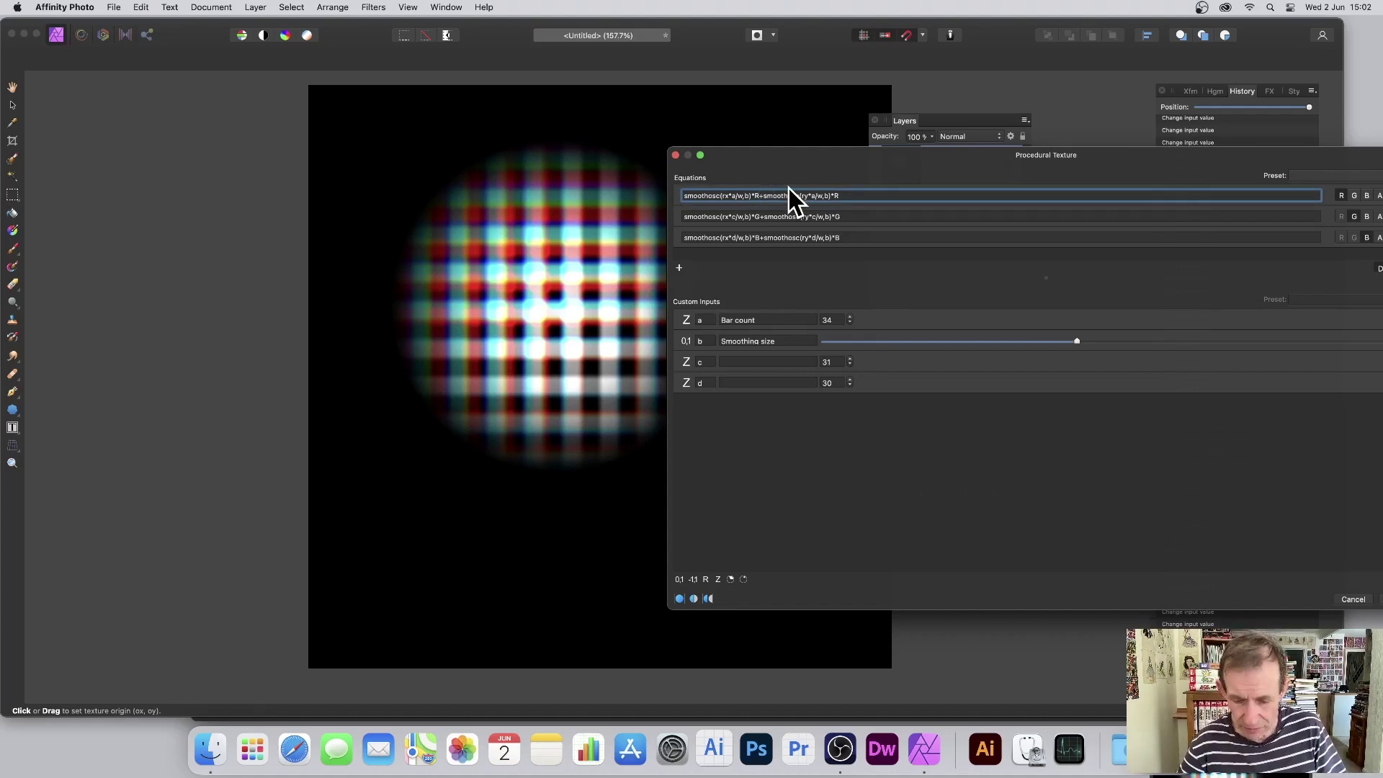
click(761, 195)
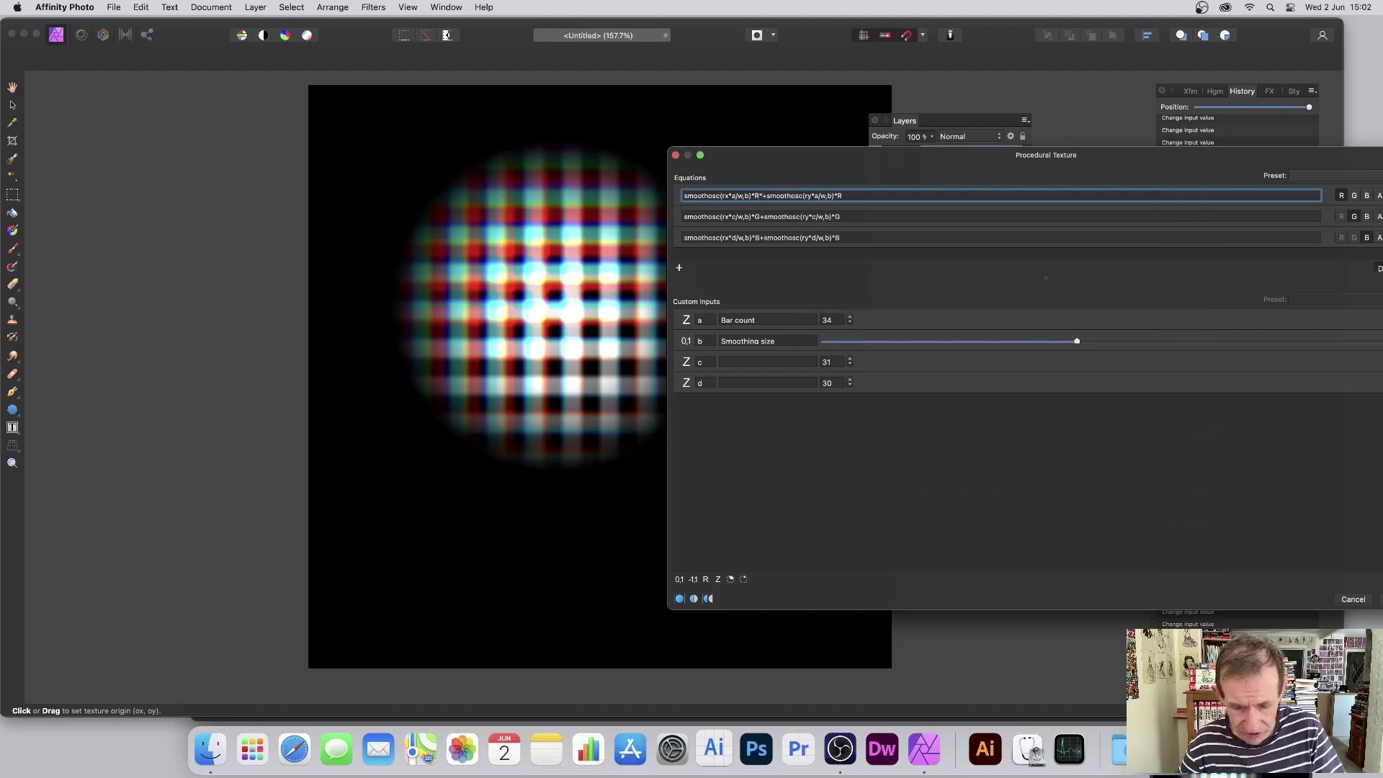
text(a)
key(BackSpace)
text(e)
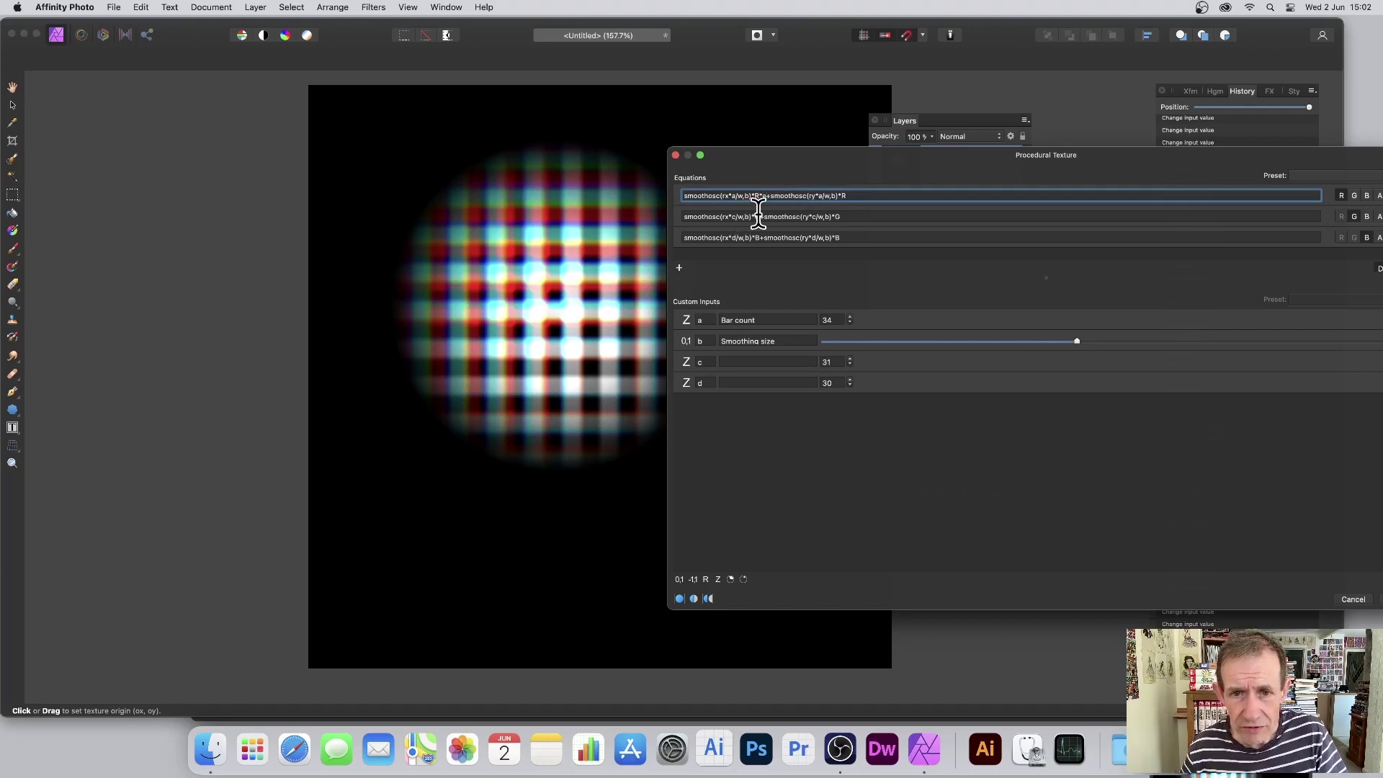
click(775, 210)
text(*e)
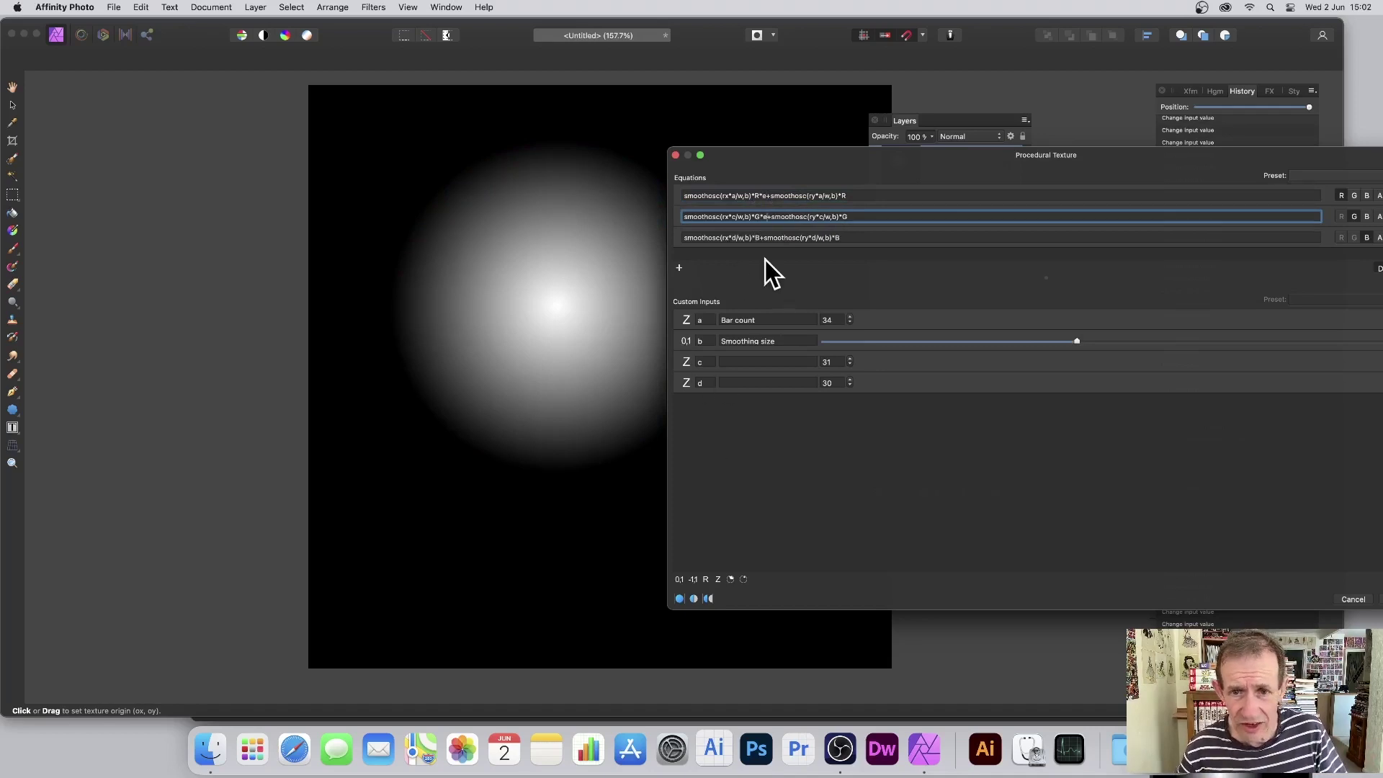
click(760, 238)
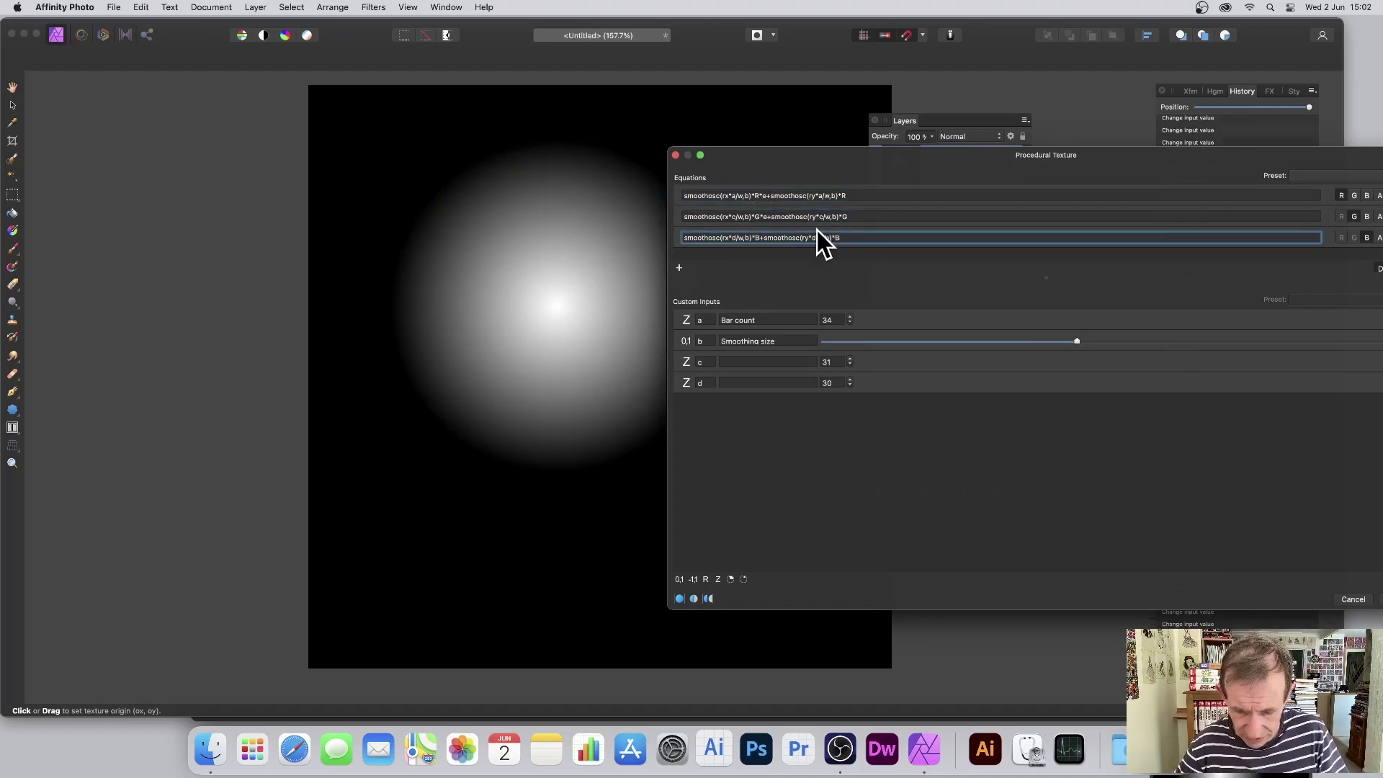
text(*e)
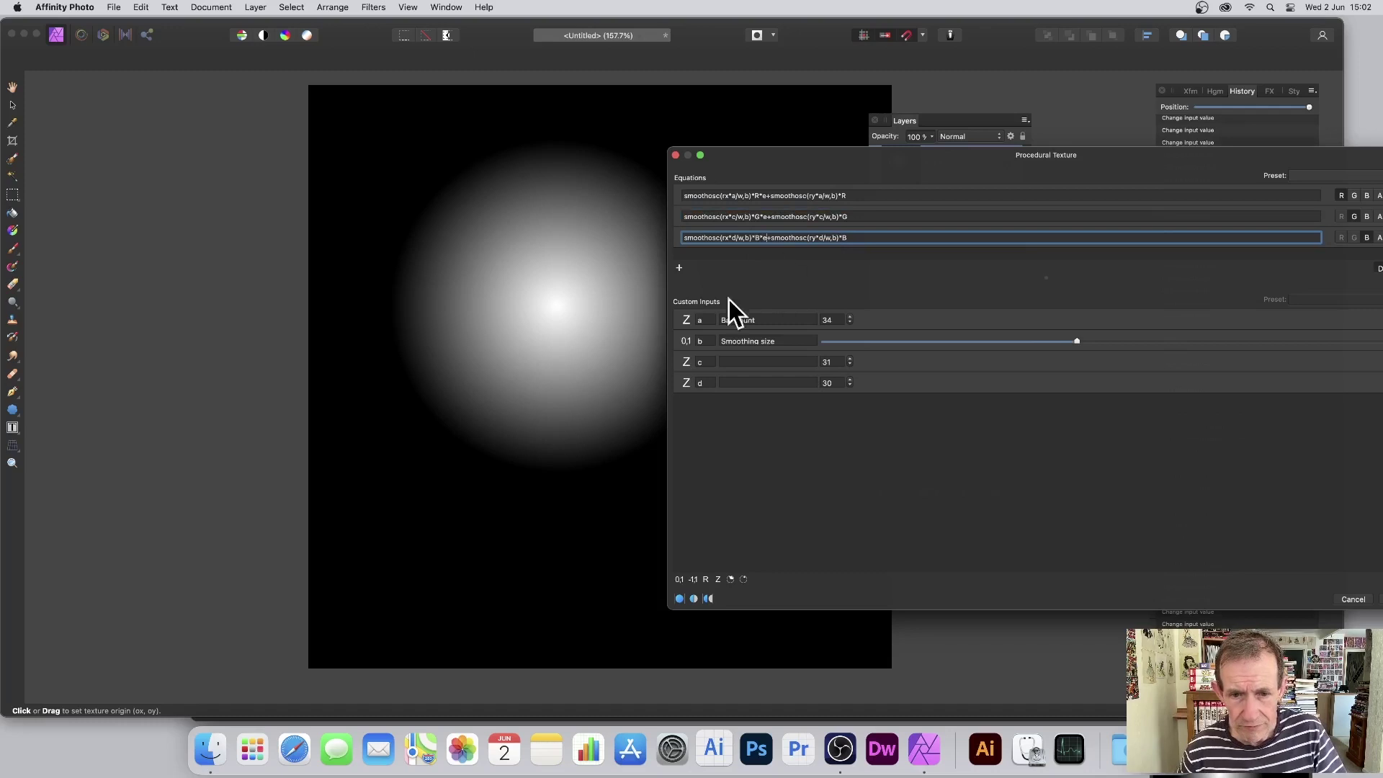
Add two real-number custom inputs, e and f, and set e to 0.2 and f to 0.7
click(706, 579)
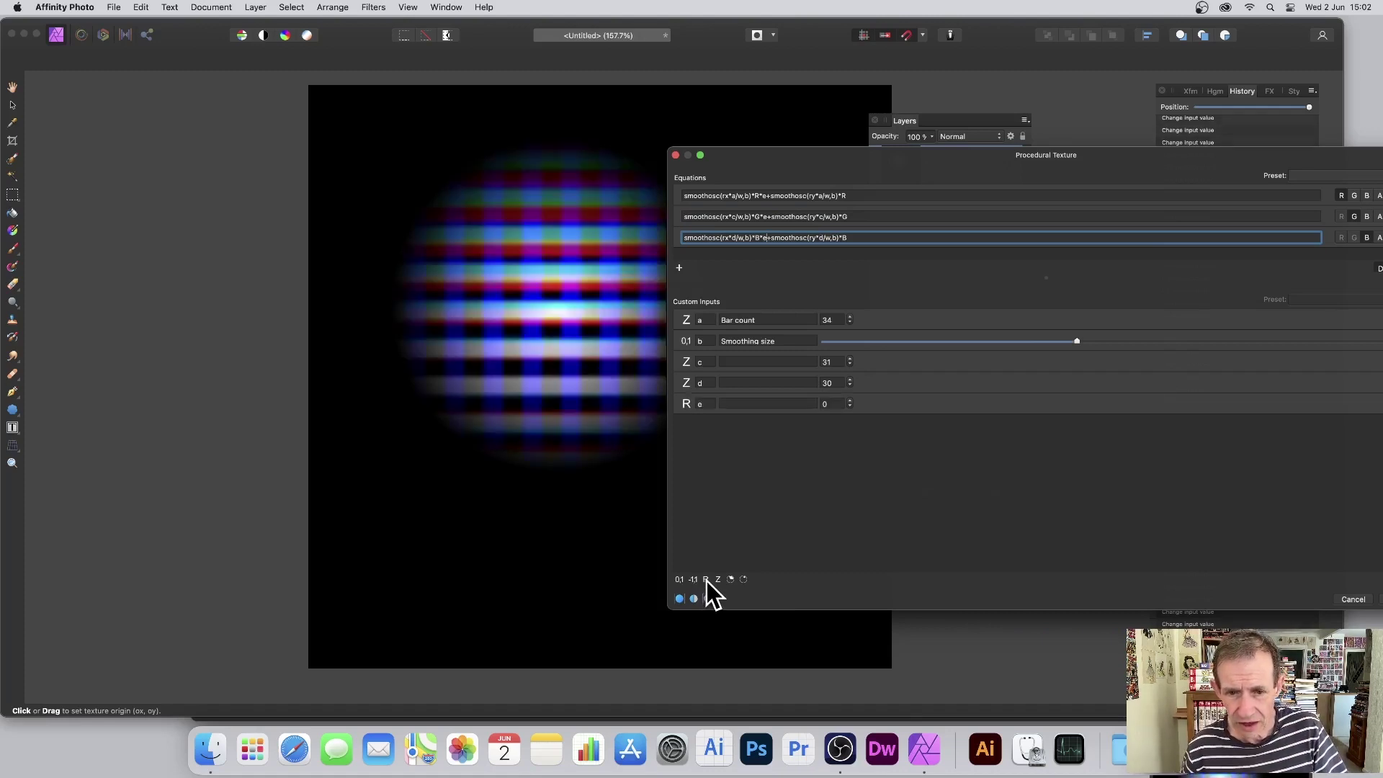
click(706, 580)
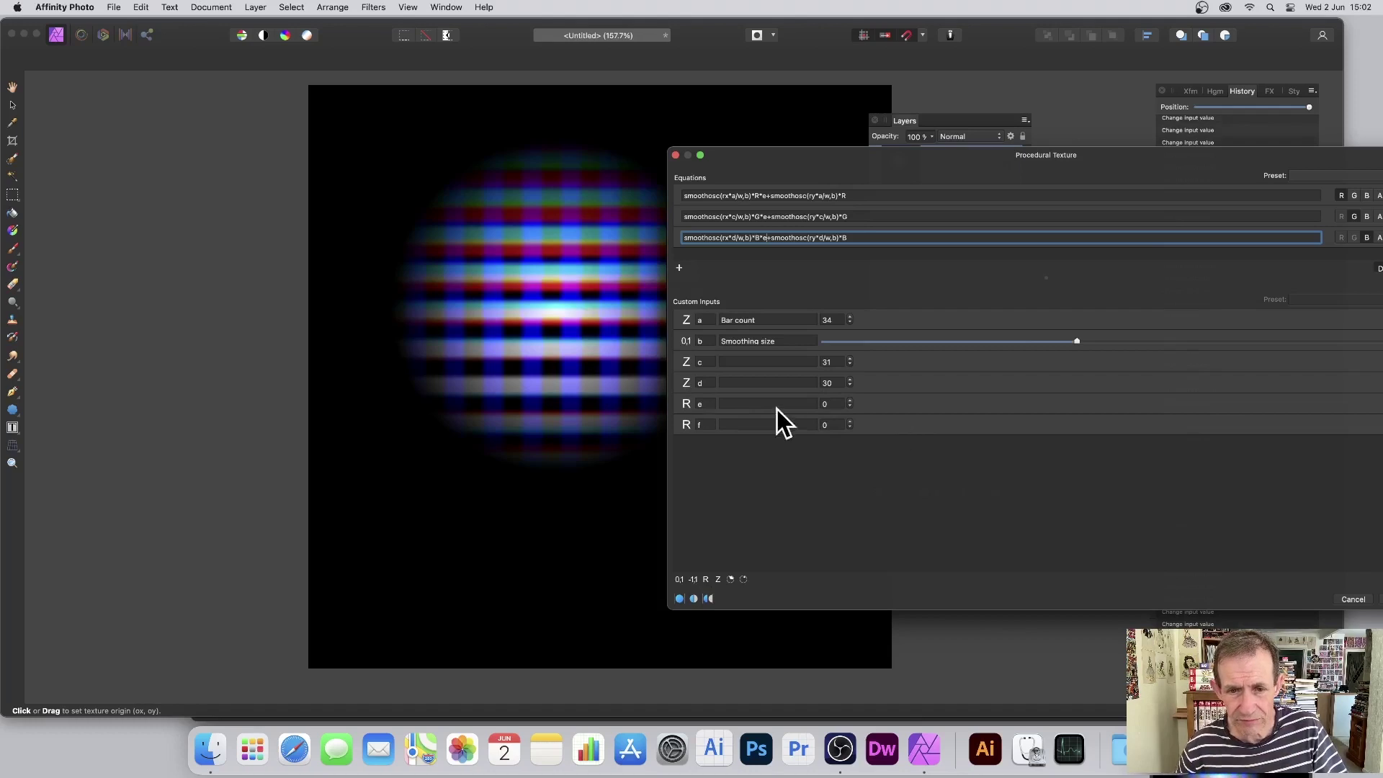
click(835, 402)
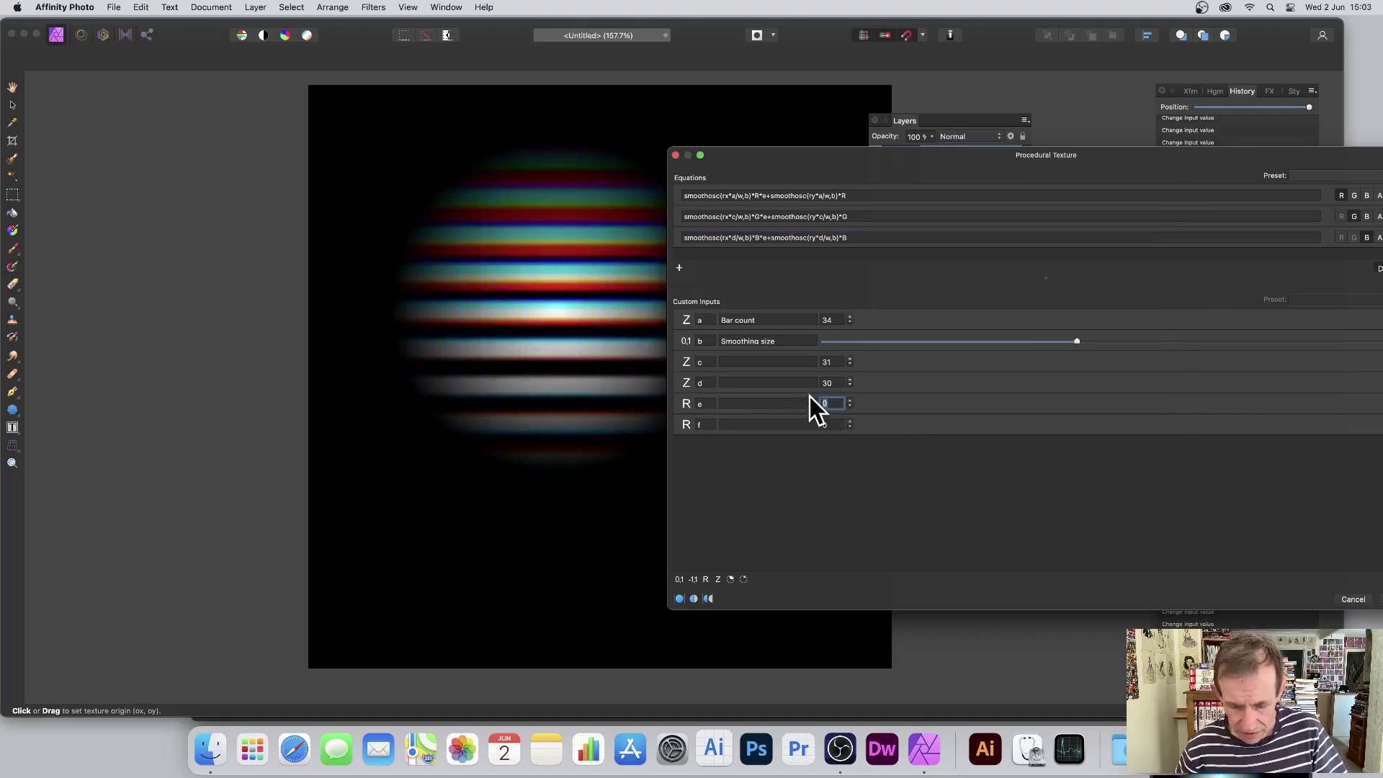
text(0.2)
key(Return)
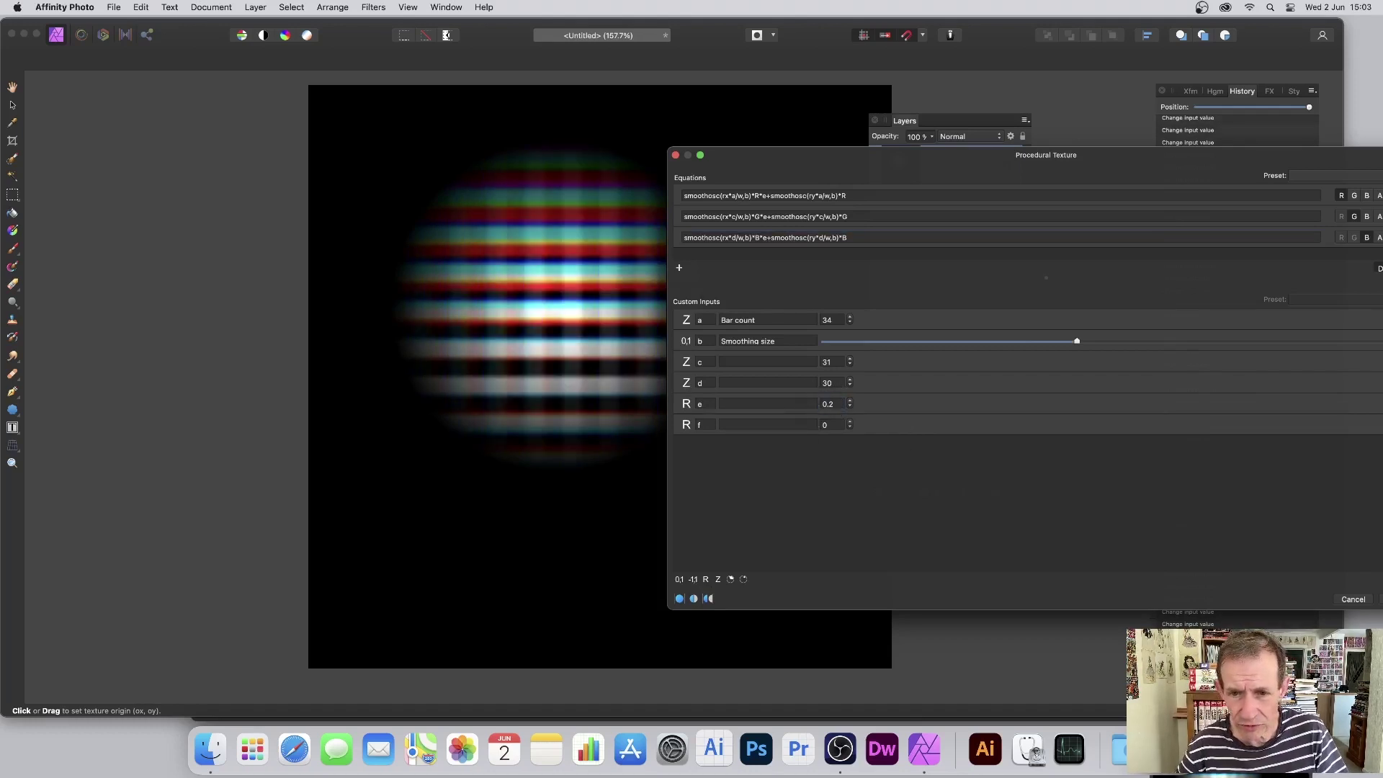
click(831, 424)
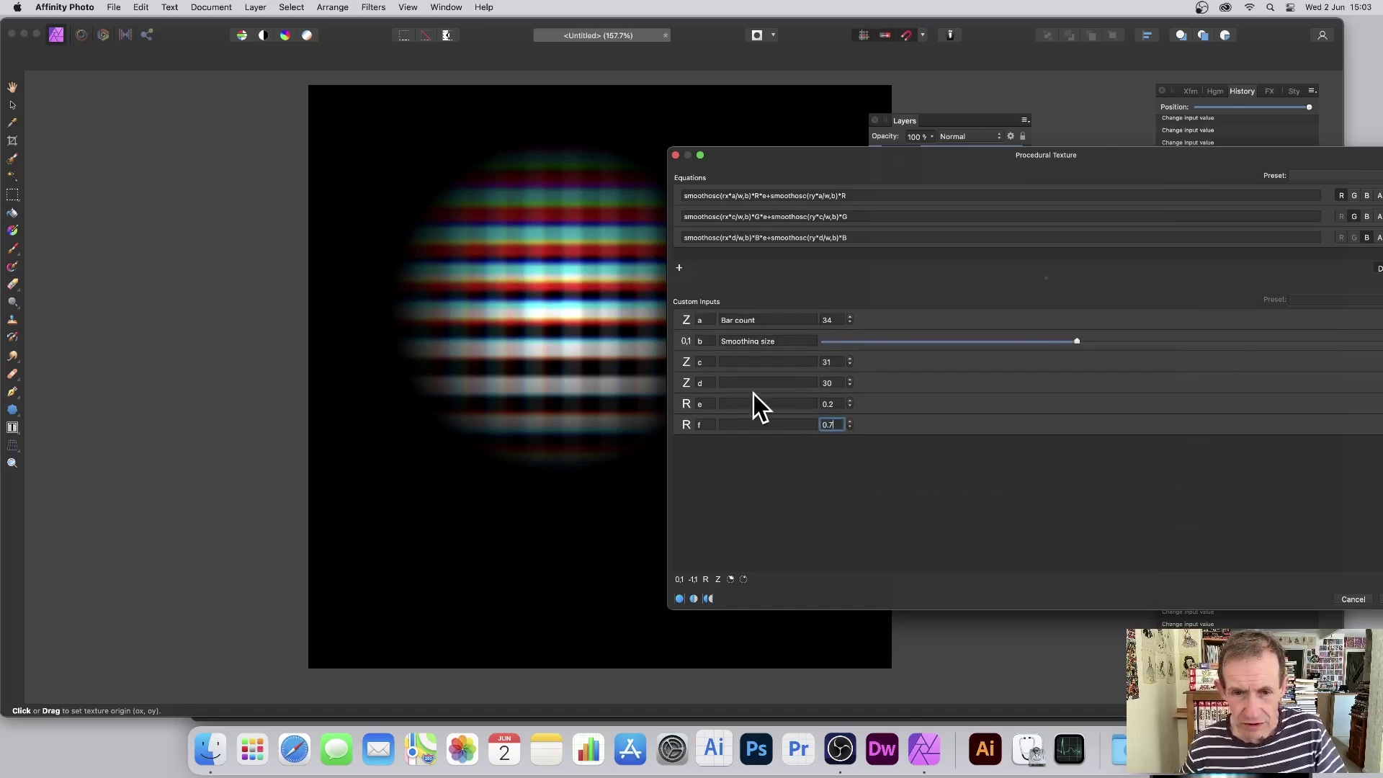
key(Return)
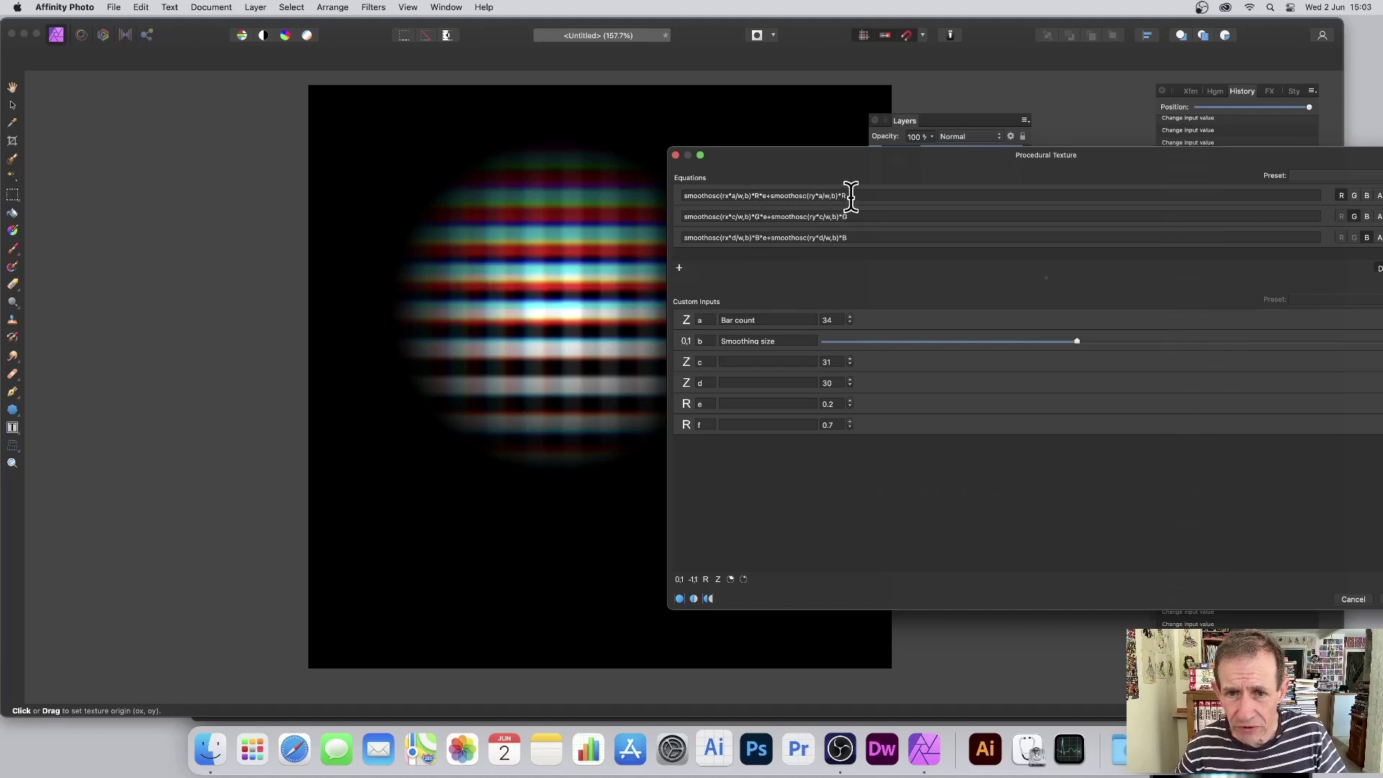
Multiply the ry term by f at the end of the red, green and blue equations
click(891, 199)
text(*)
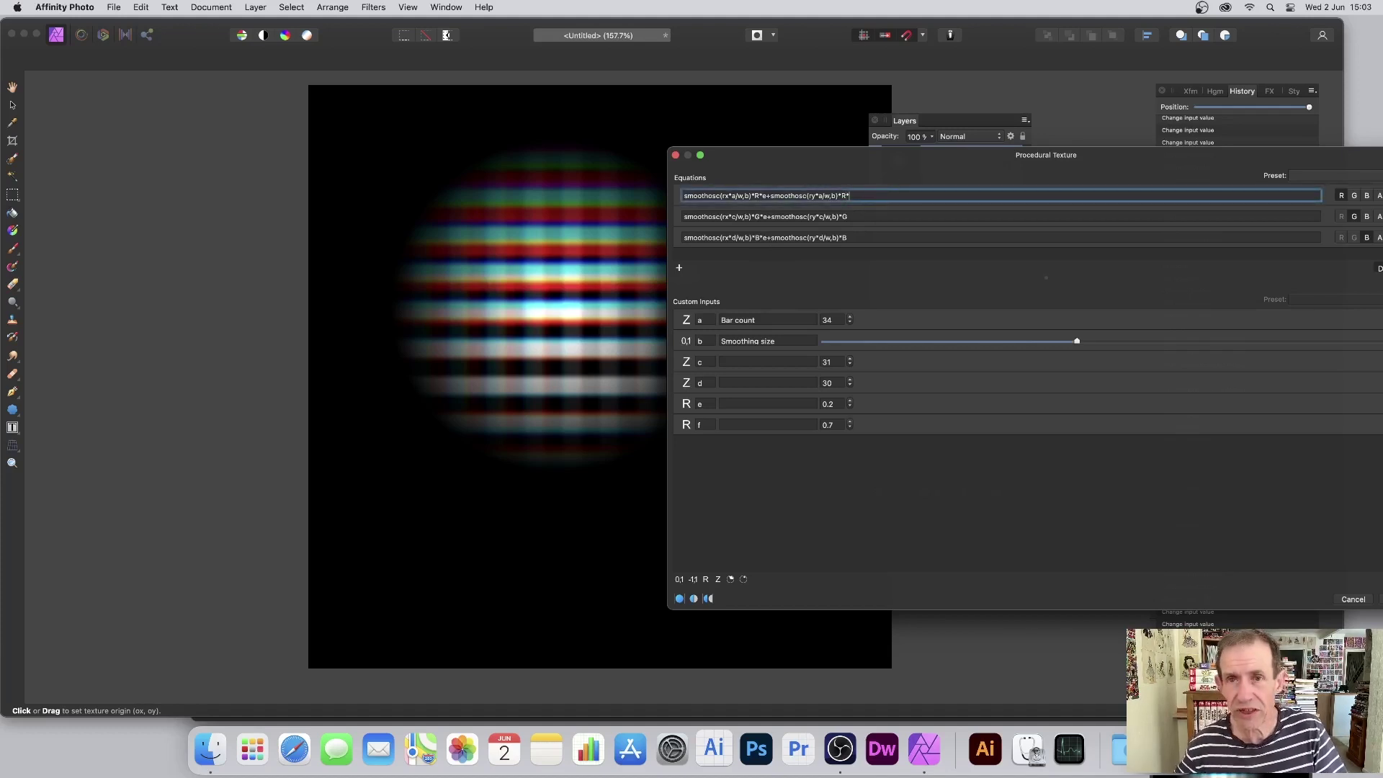
text(f)
click(865, 216)
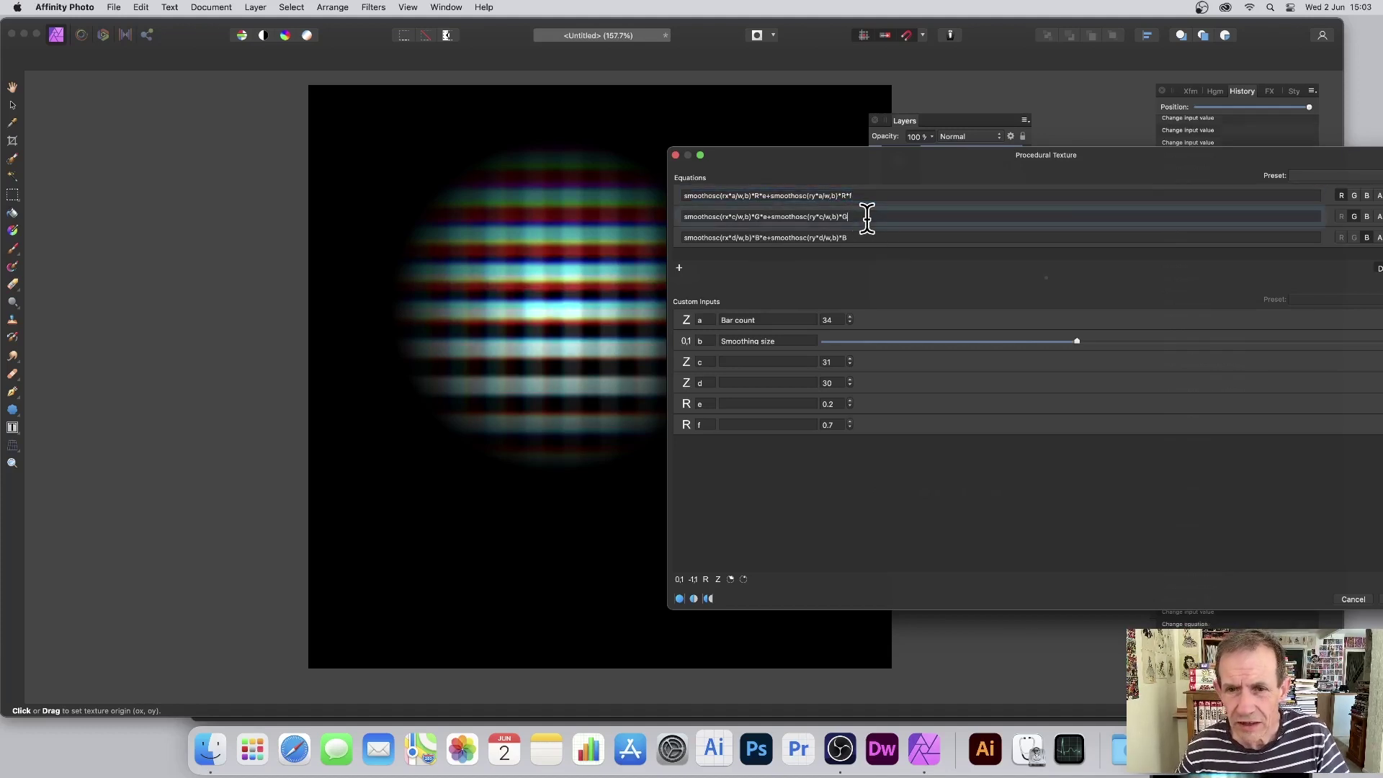
text(*f)
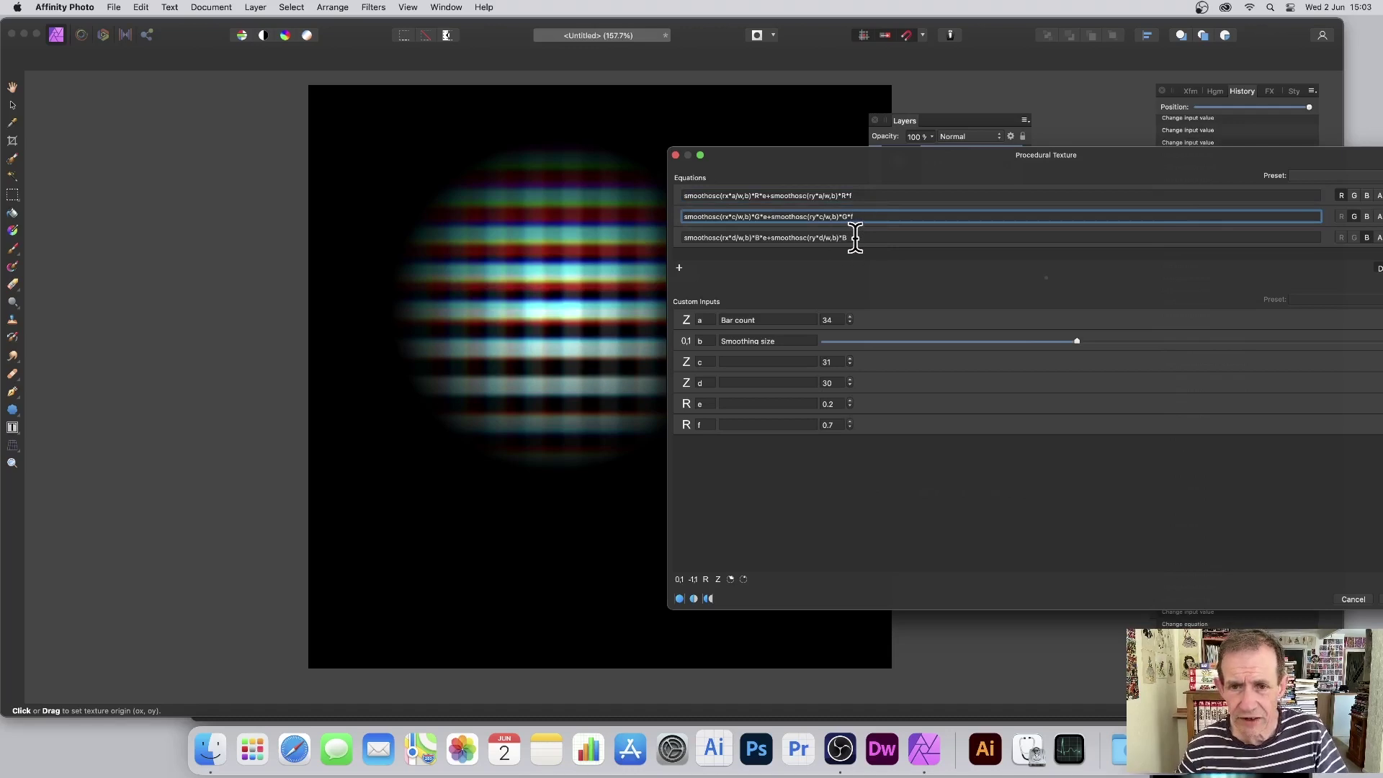
click(873, 232)
text(*f)
key(Return)
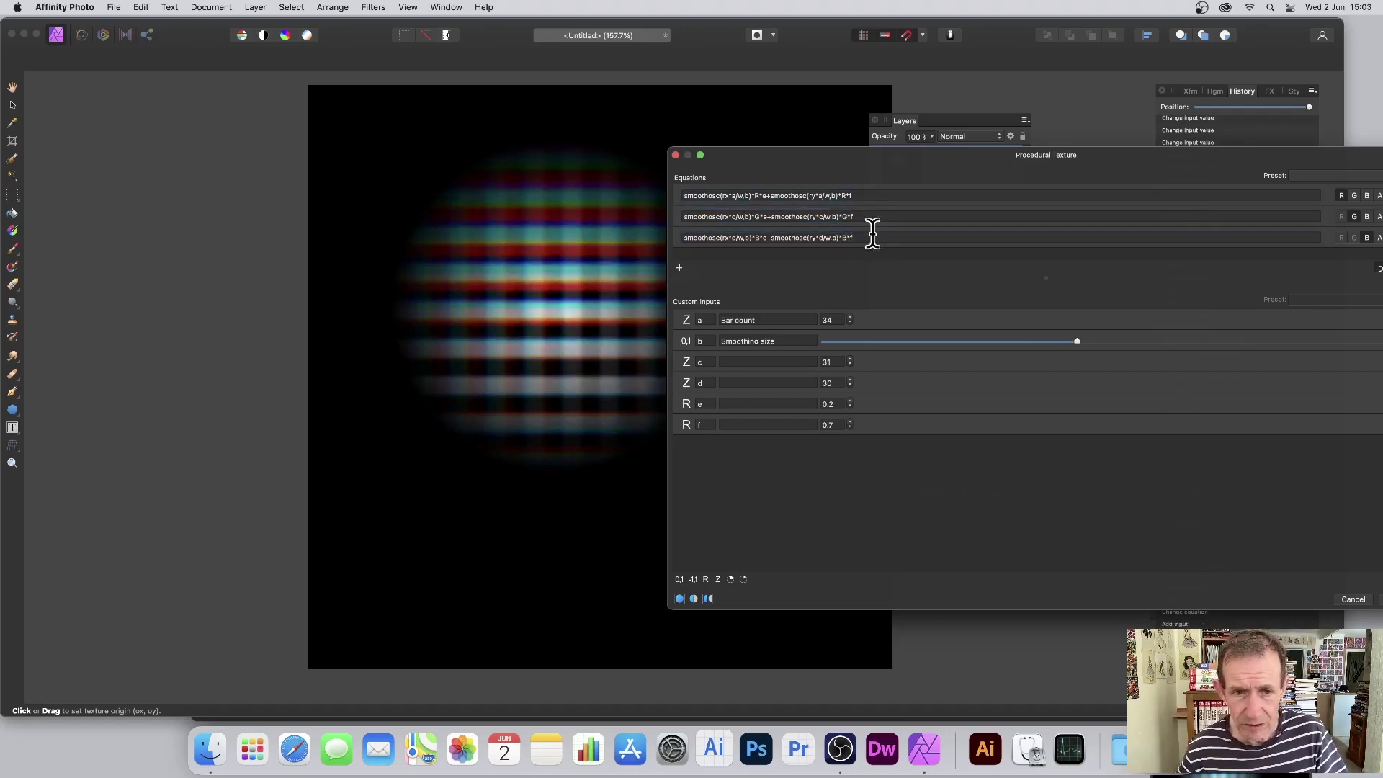
Move the dialog clear of the gradient circle and set the green bar count c to 32
drag(835, 160, 905, 139)
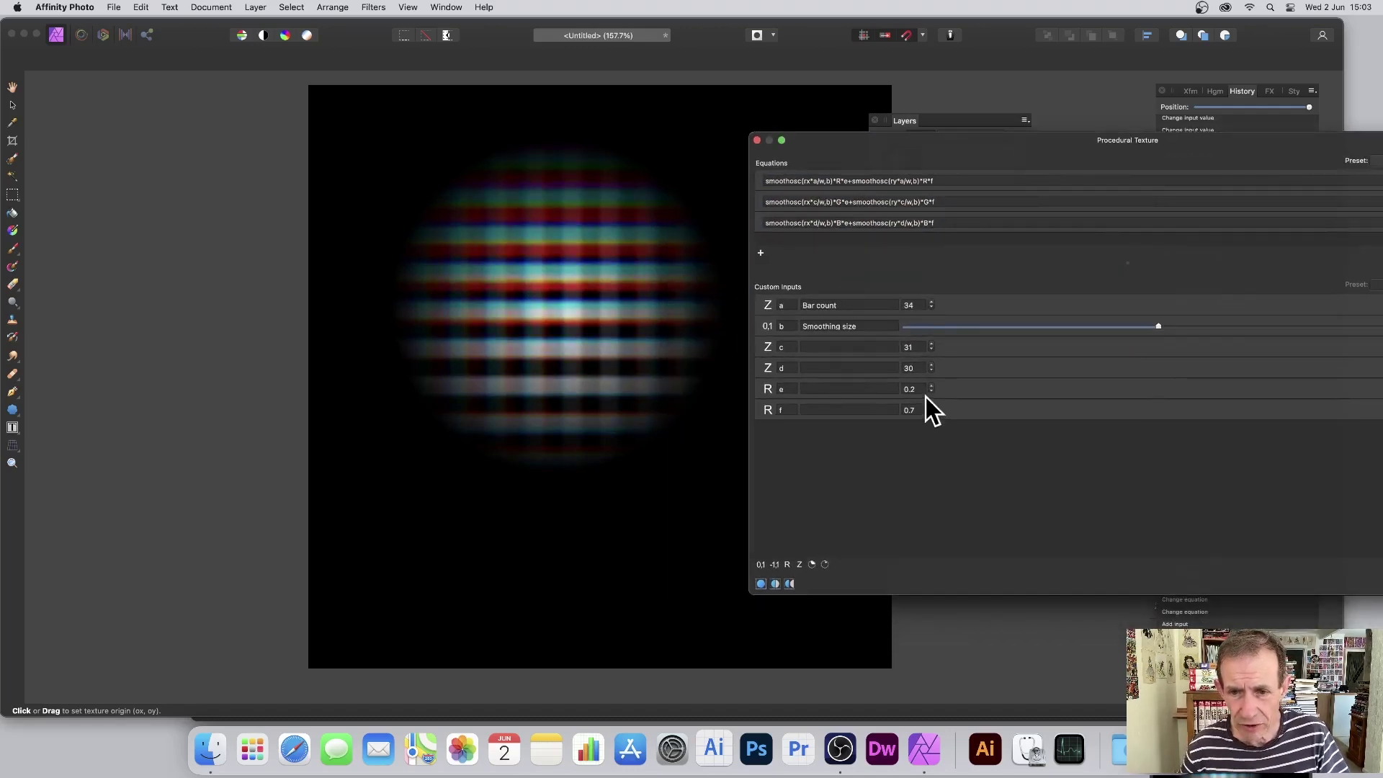
click(917, 344)
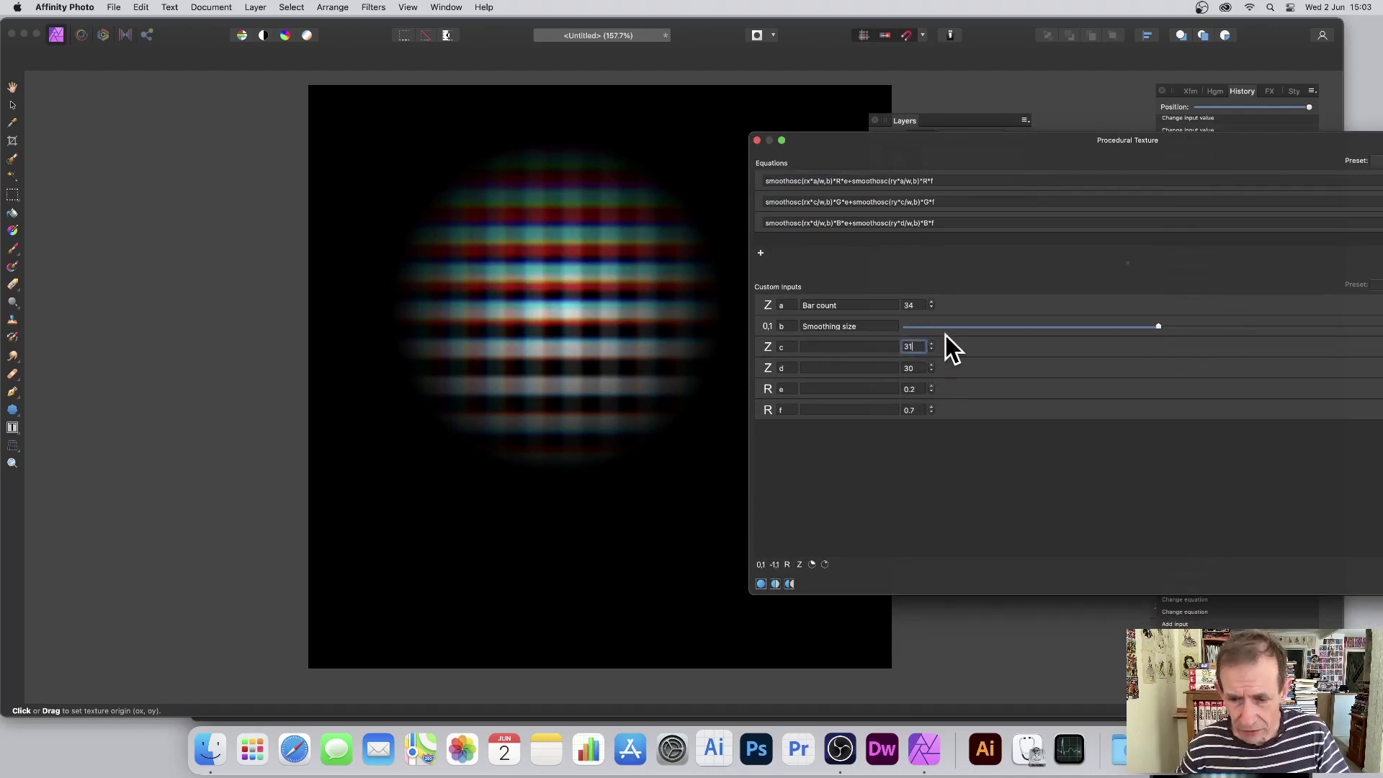
key(Up)
key(Up)
key(Up)
key(Up)
key(Up)
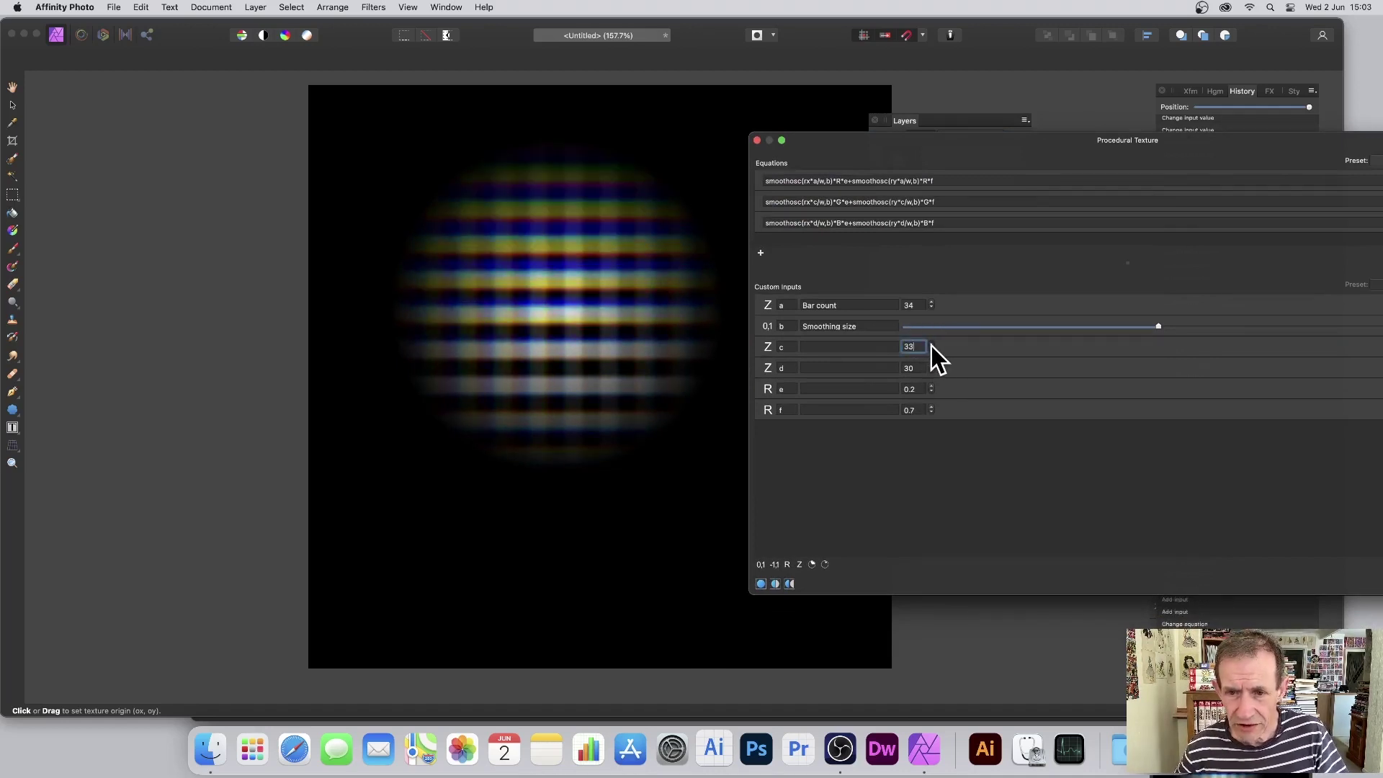
key(Down)
key(Down)
key(Down)
key(Down)
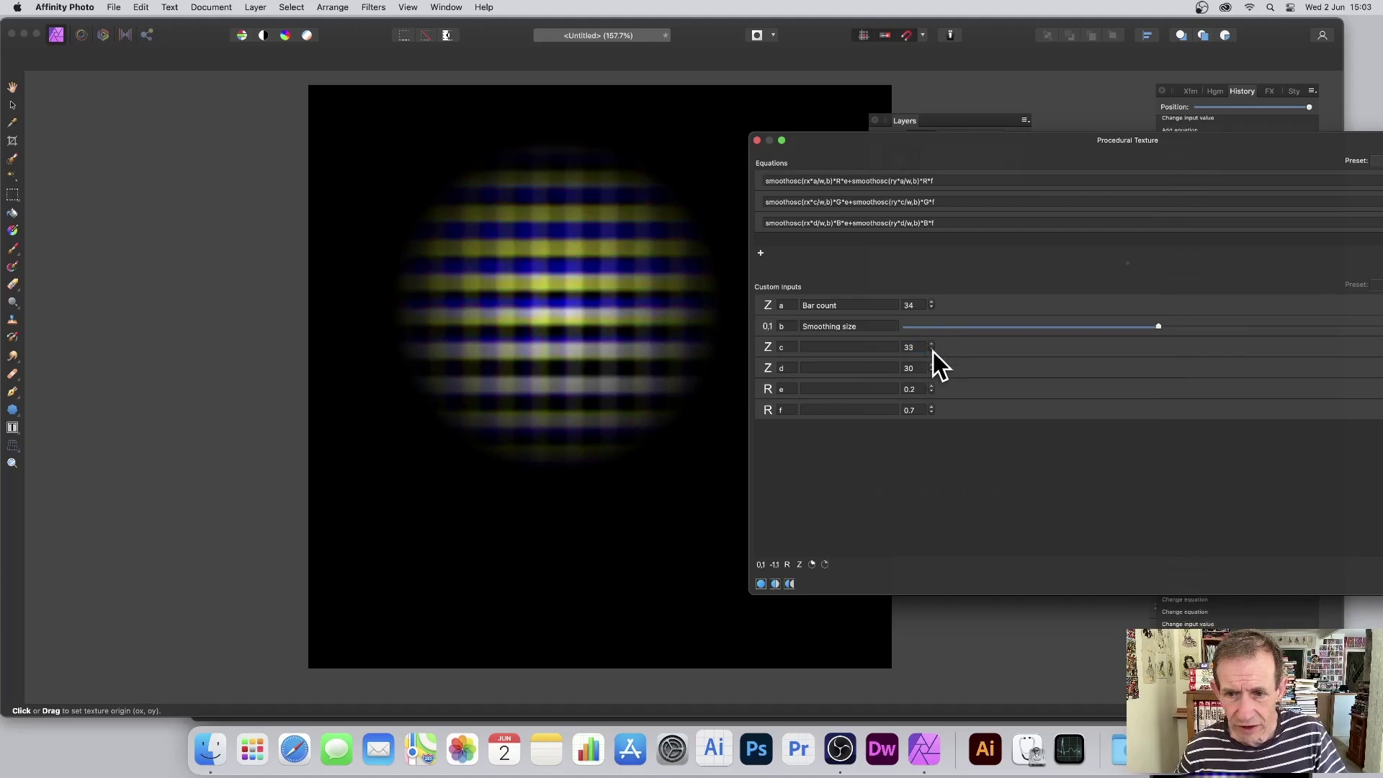
Set the rx multiplier e to 0.7 and try -0.5 for the ry multiplier f
click(912, 388)
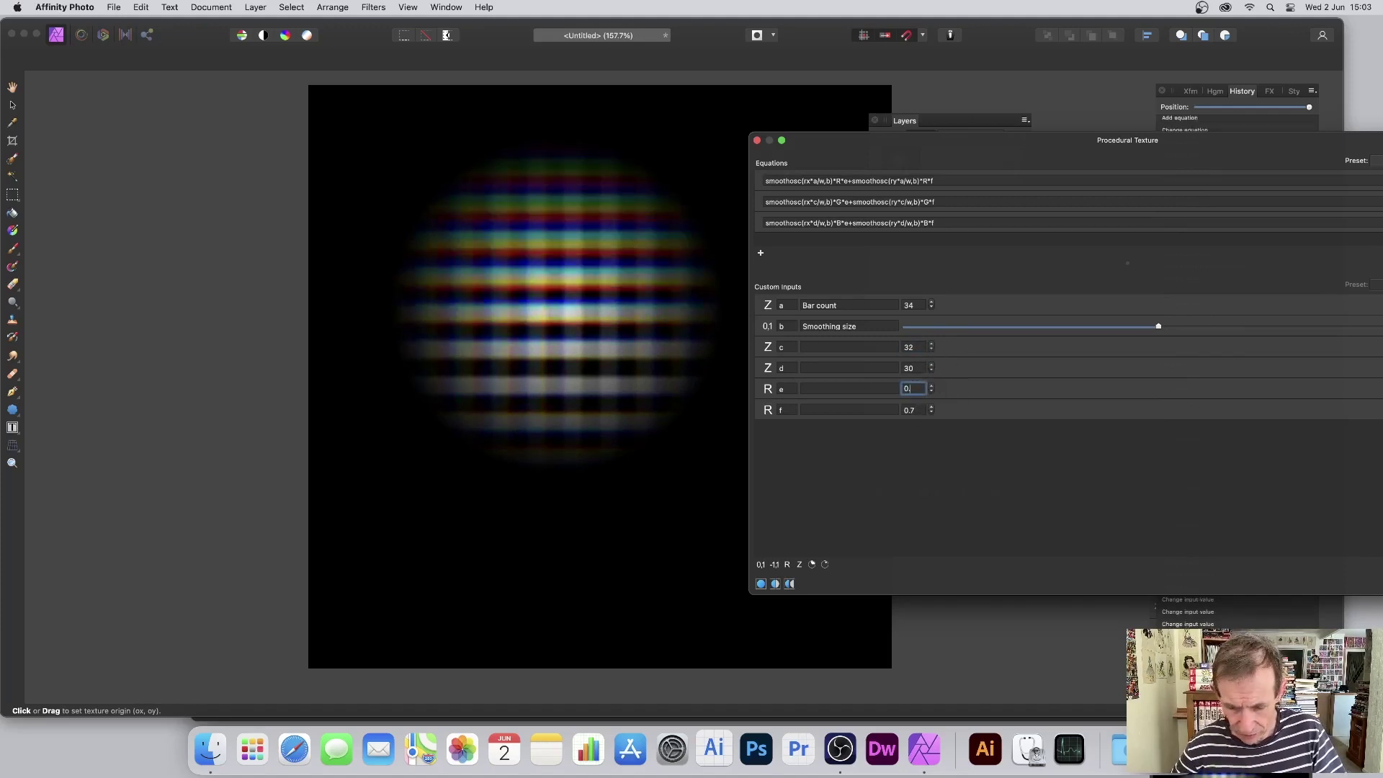
text(0.7)
key(Return)
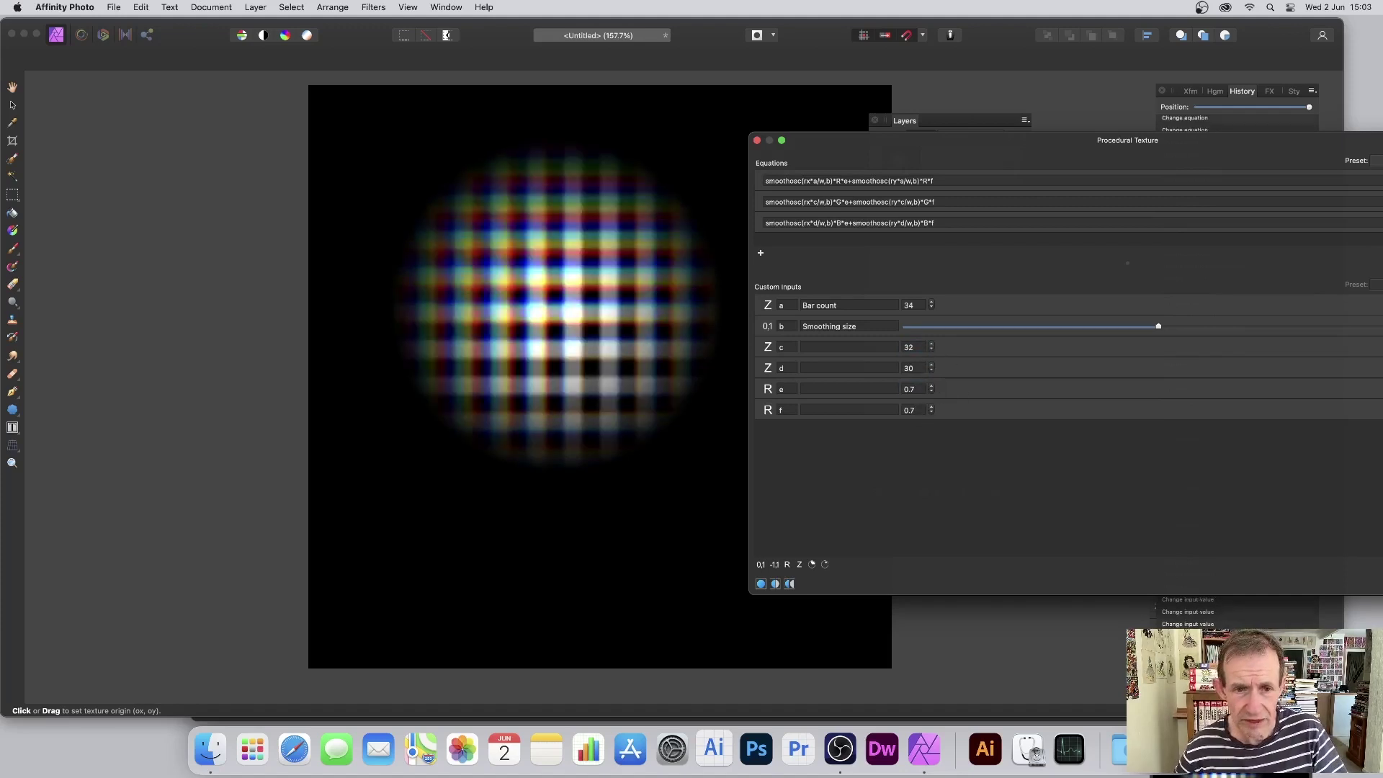
click(912, 409)
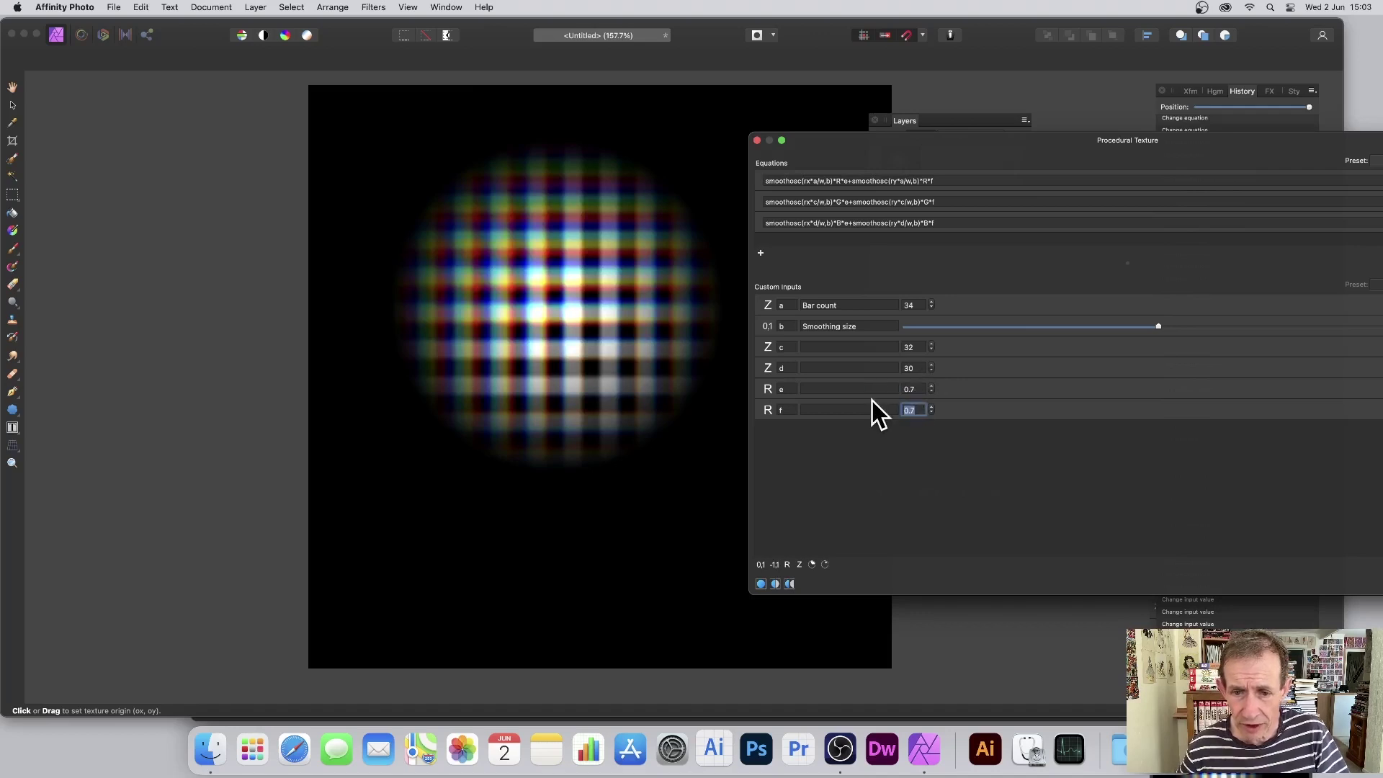
text(-0)
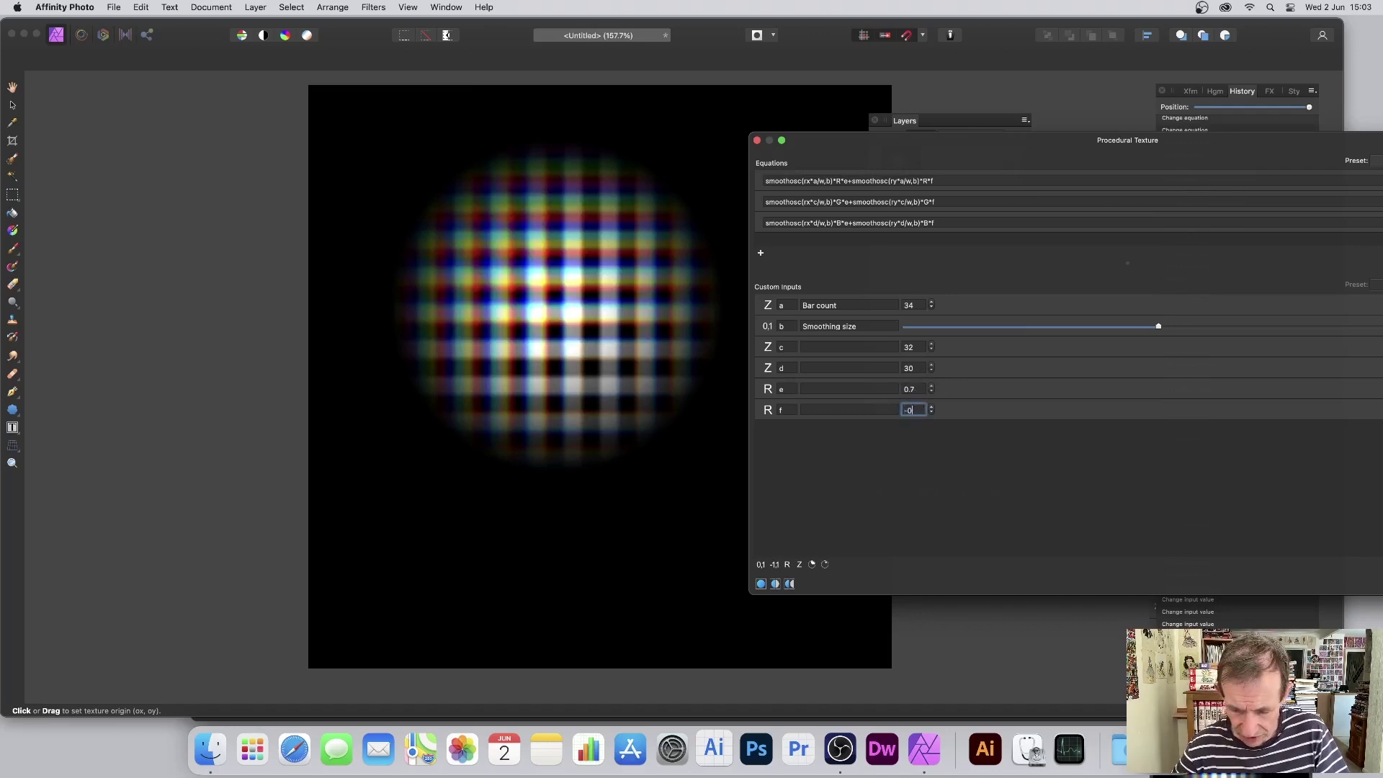
text(.5)
key(Return)
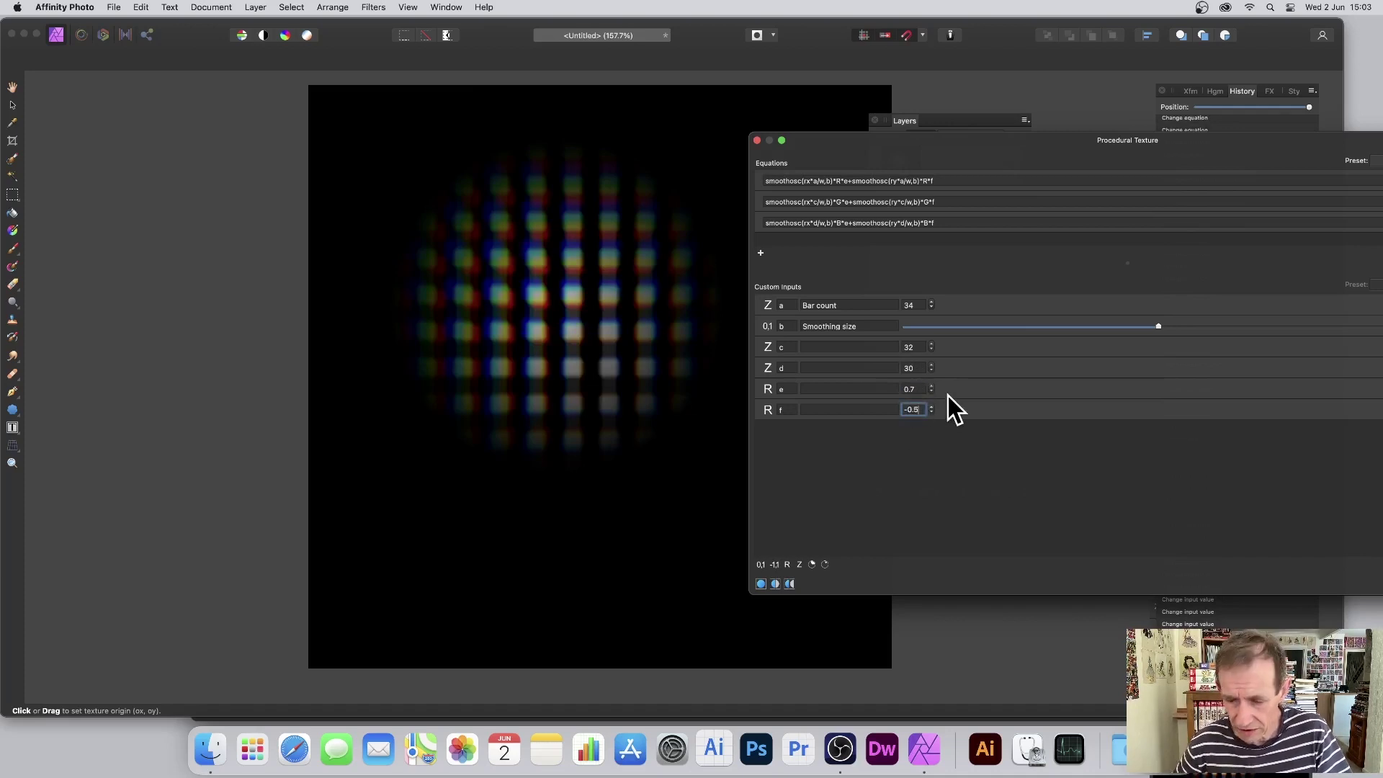
Set f to 2.3 and increase the smoothing size to about 70% of its range
key(BackSpace)
text(2.3)
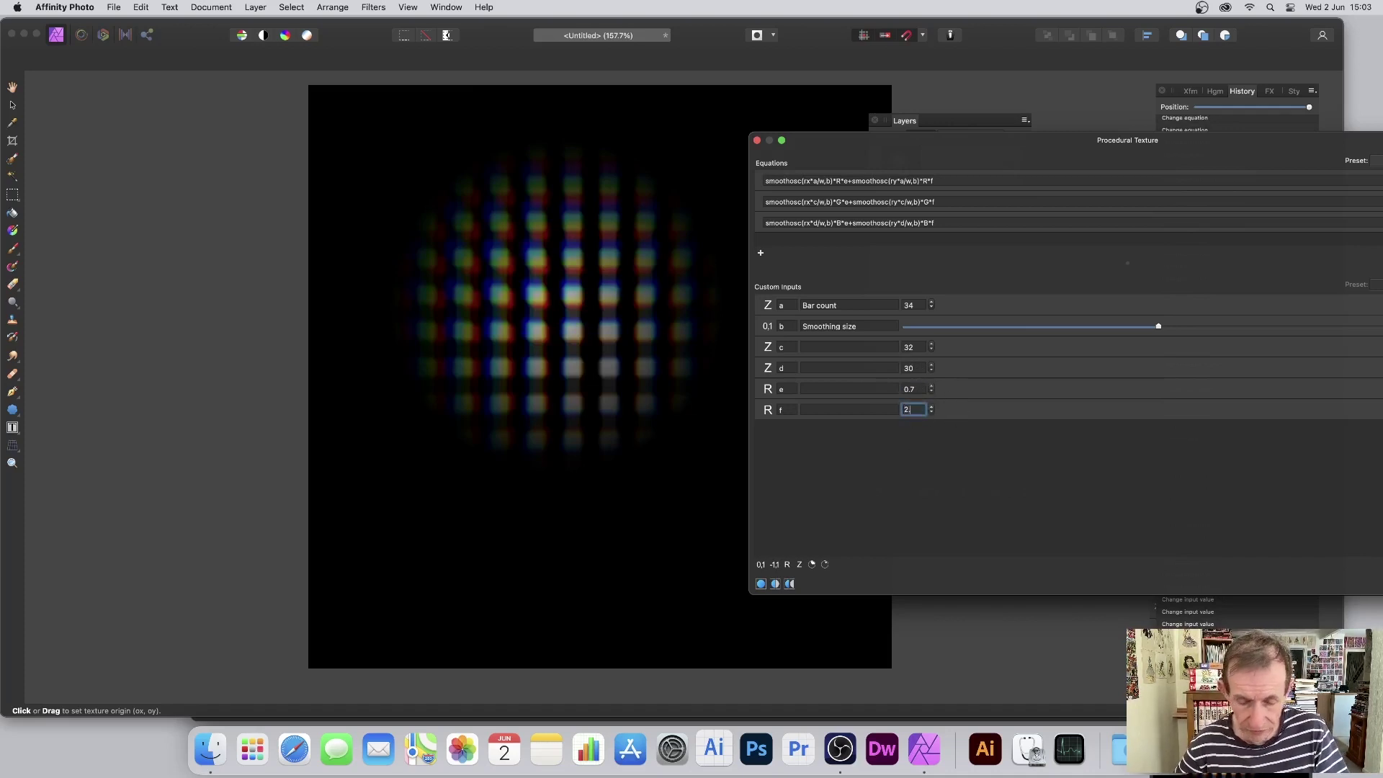
key(Return)
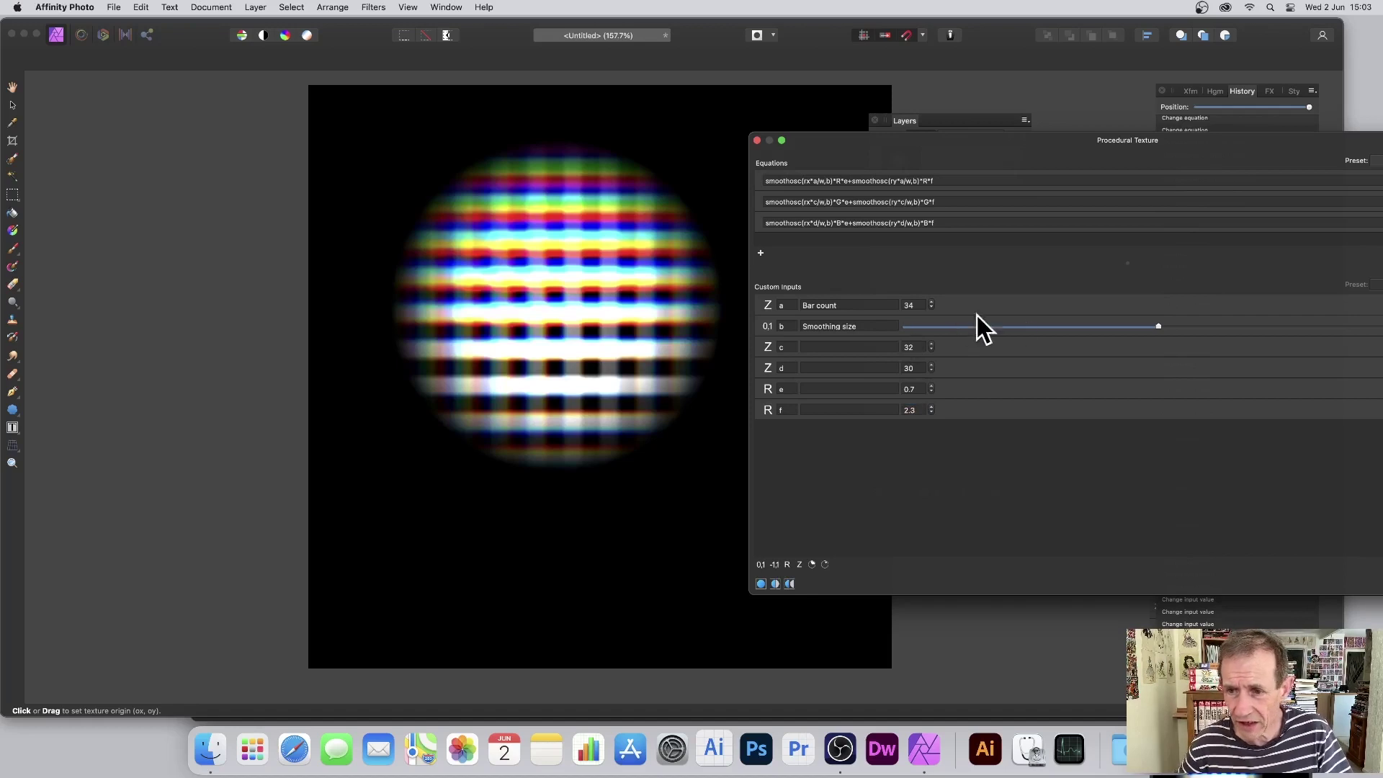
click(1306, 329)
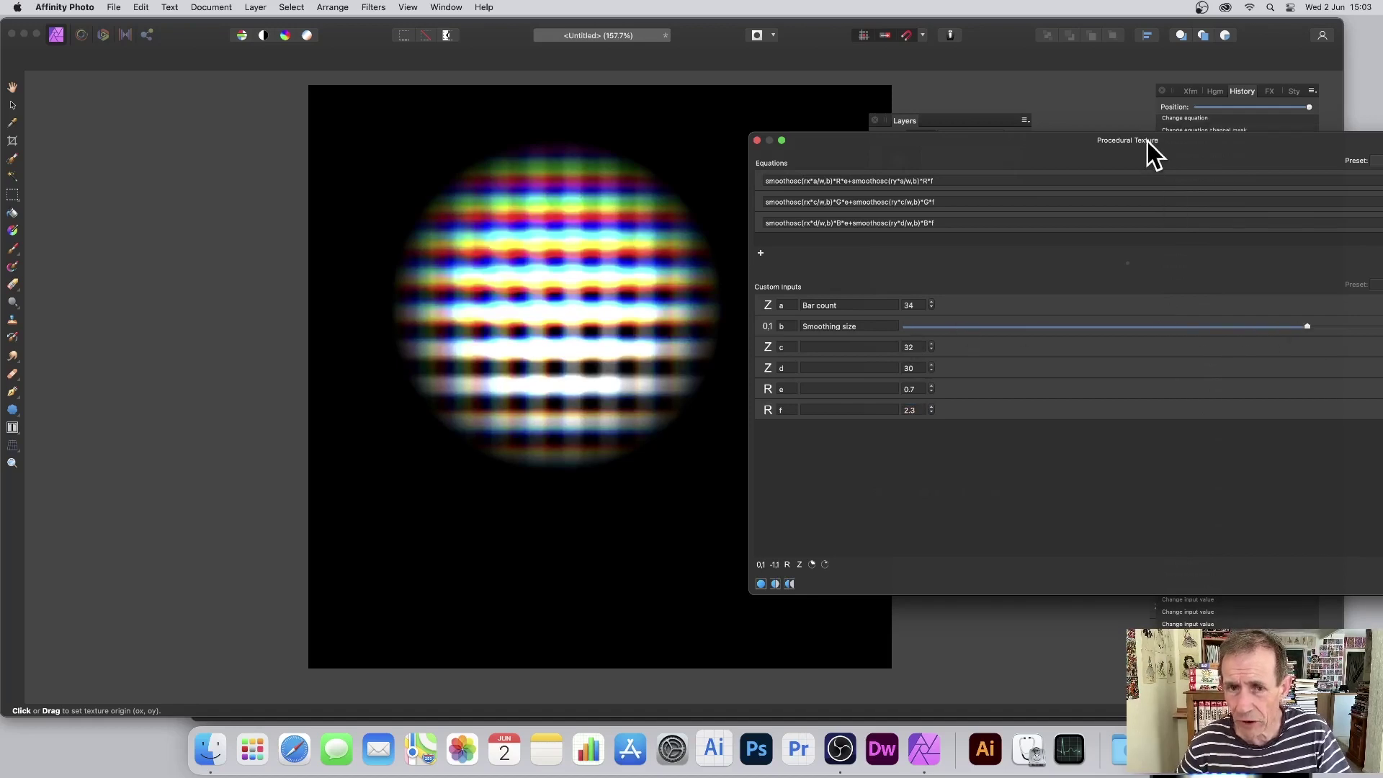
Shrink the Procedural Texture dialog so all its controls fit on screen and place it beside the gradient circle
drag(1148, 142, 1054, 137)
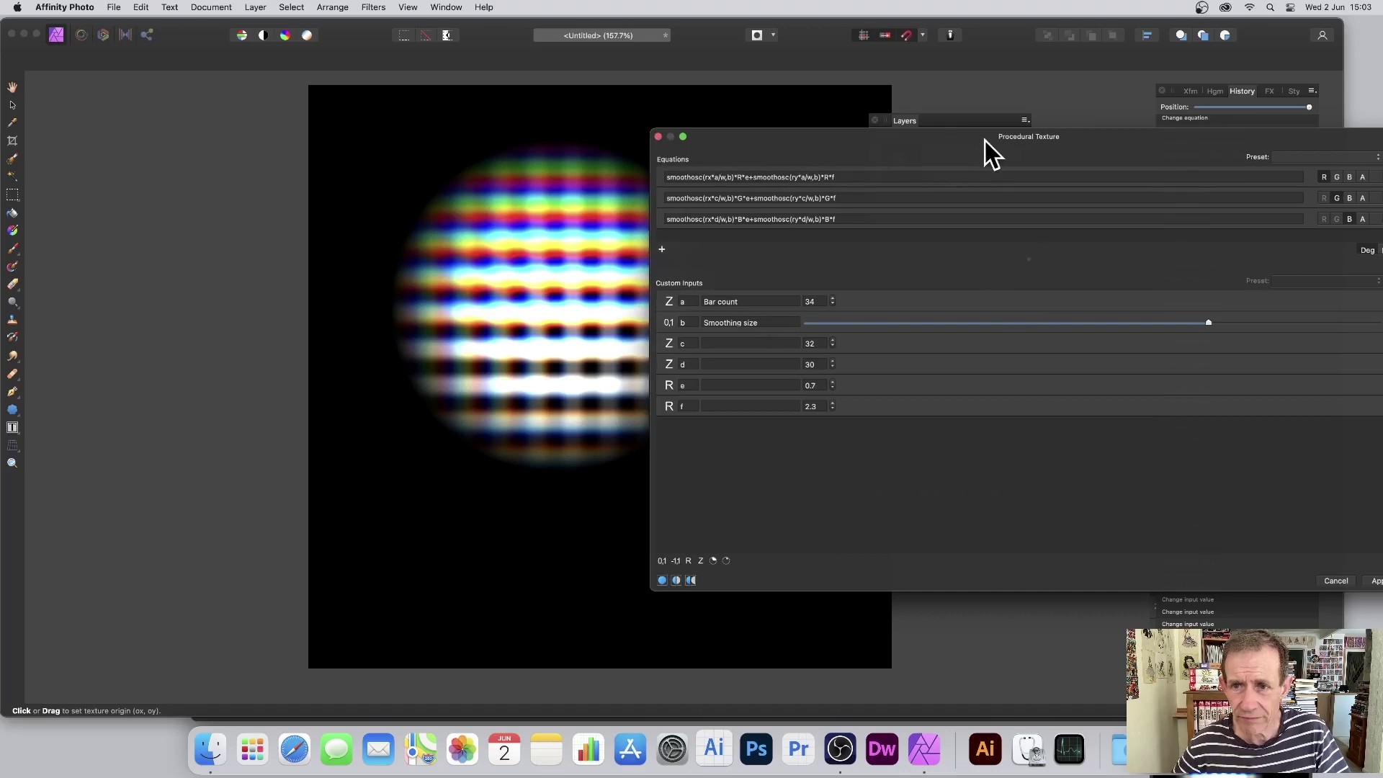
drag(984, 140, 562, 130)
drag(981, 582, 679, 500)
drag(394, 121, 980, 137)
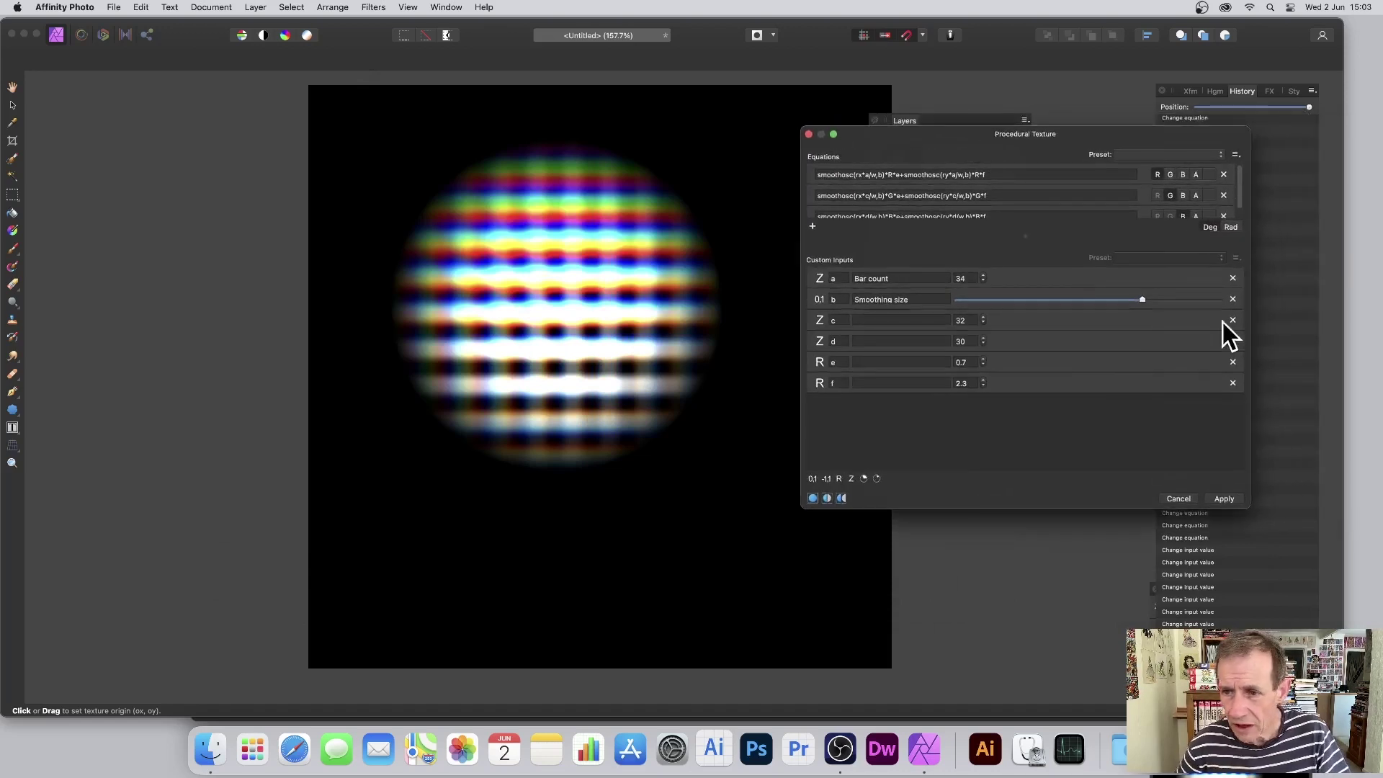
Try 1.7 for the multiplier e and return it to 0.7
click(983, 359)
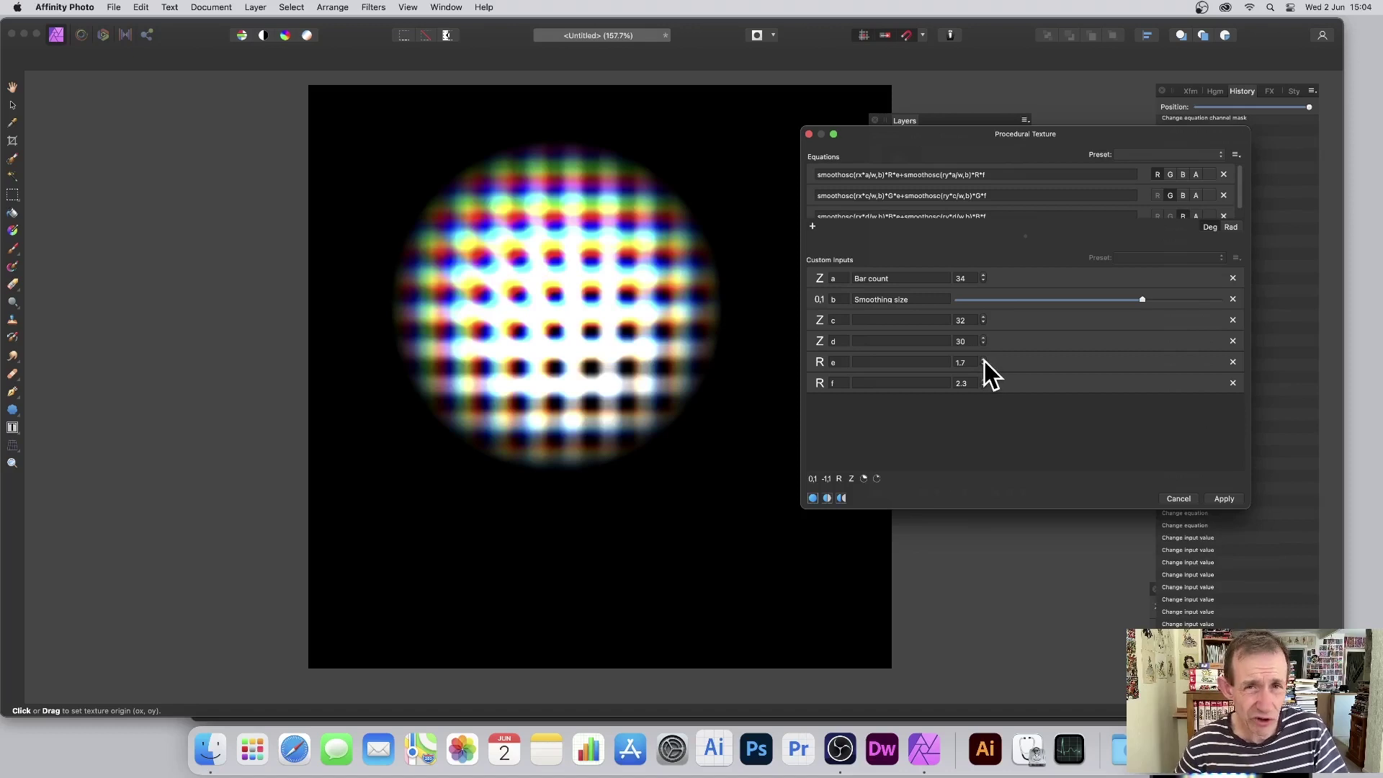
click(963, 361)
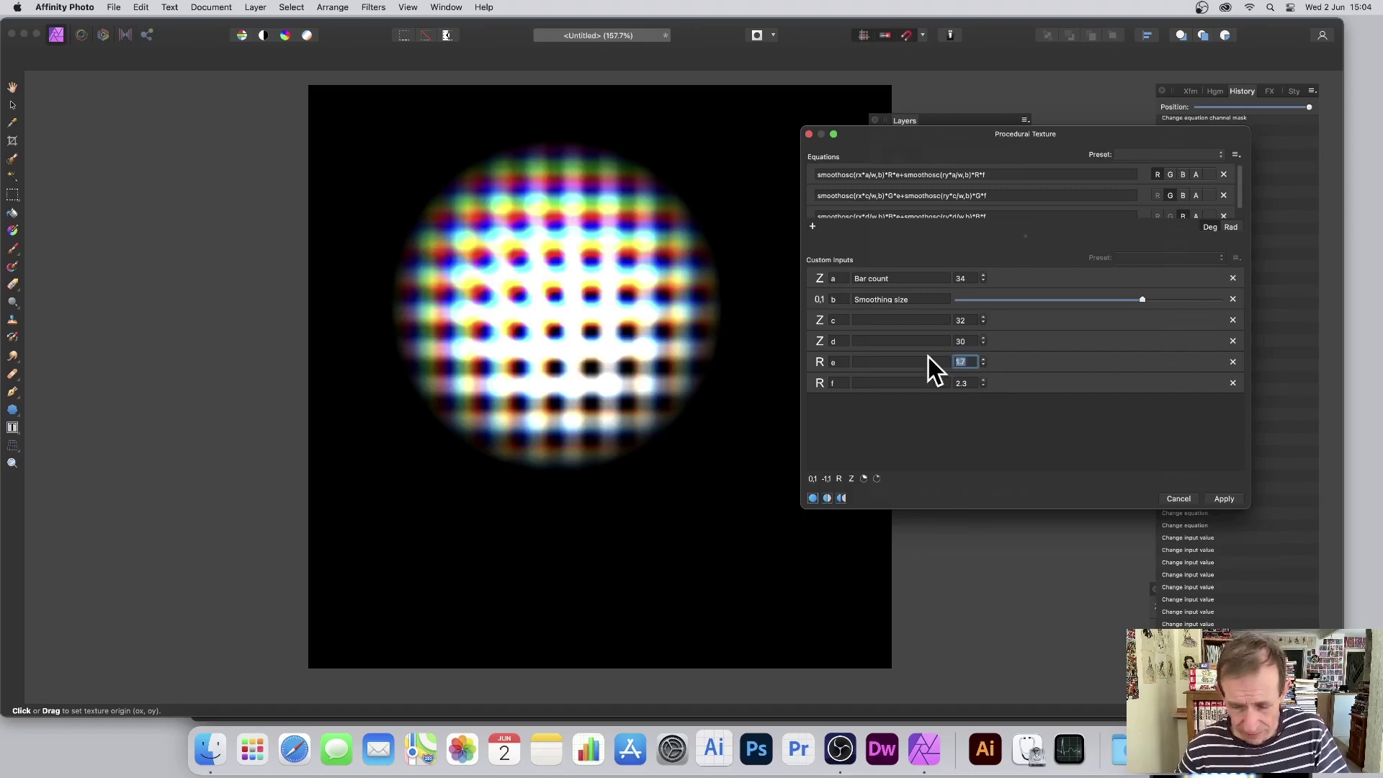
text(0.)
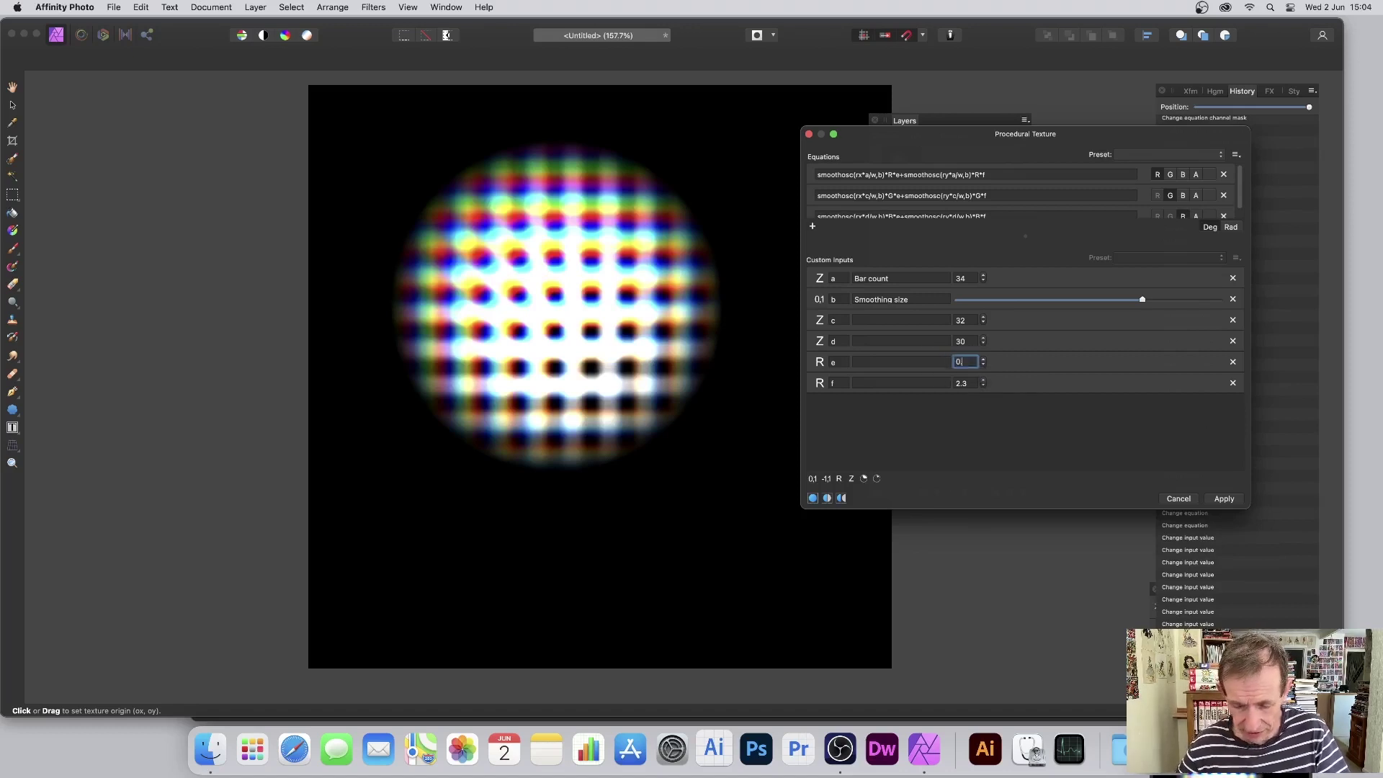
text(7)
key(Return)
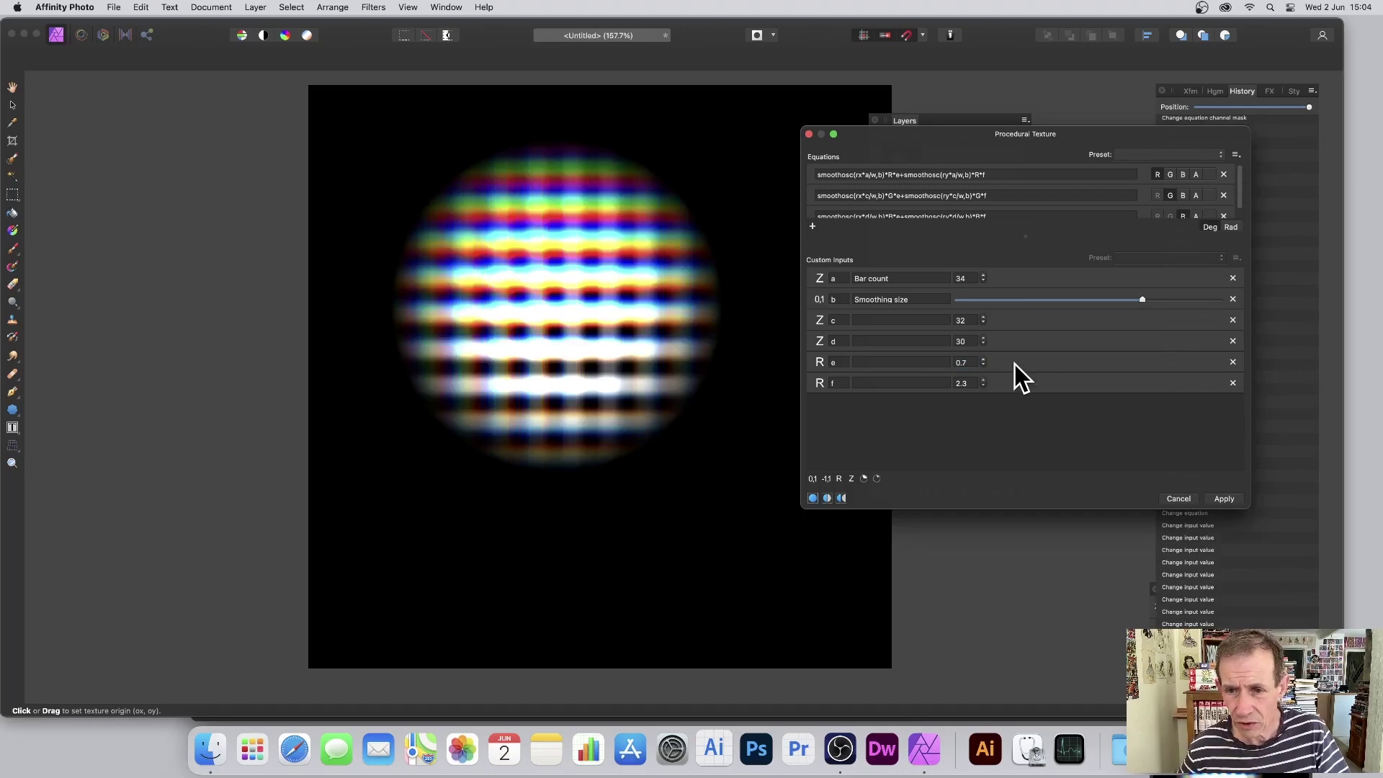
Set both the rx multiplier e and the ry multiplier f to 1.2
click(973, 362)
text(1.2)
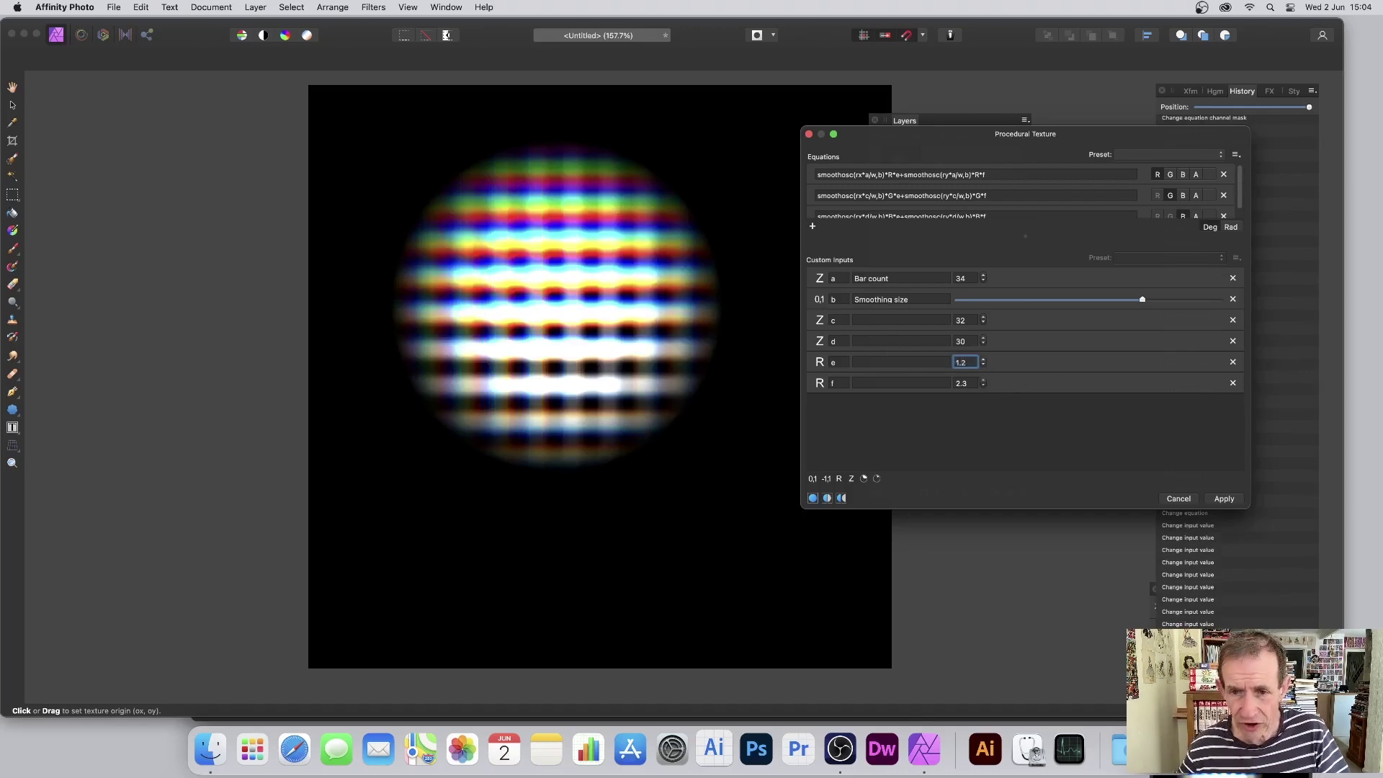
key(Return)
click(964, 383)
text(1)
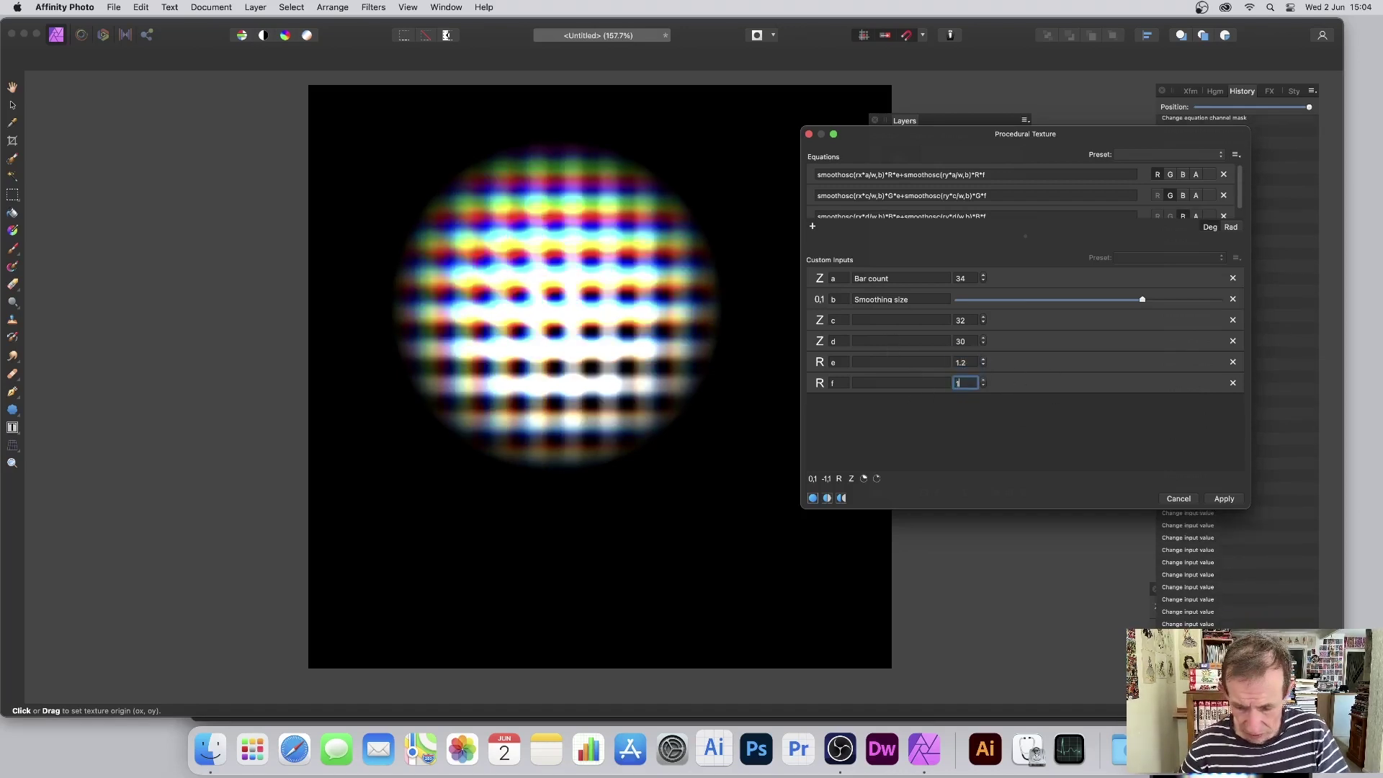
text(.2)
key(Return)
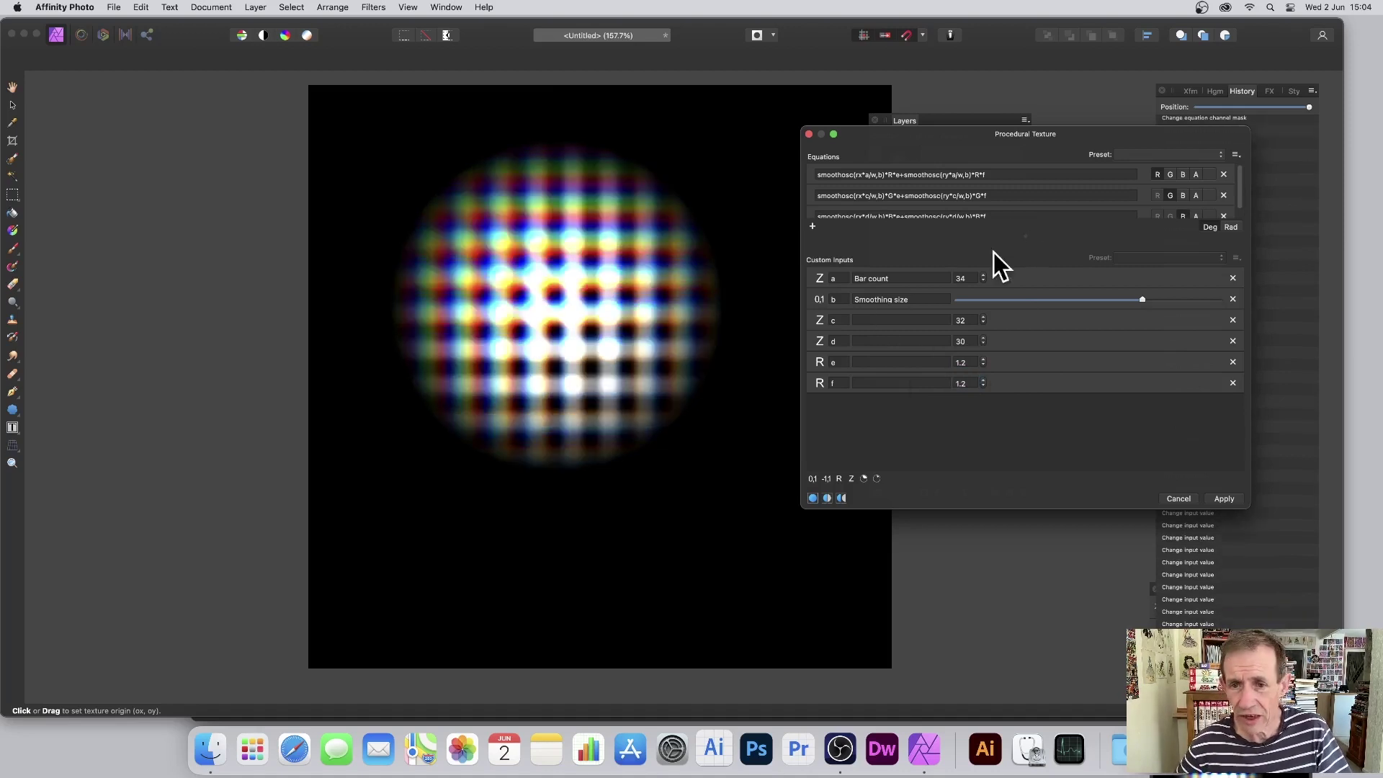
Raise the smoothing size b to its maximum and the bar count a to 38
drag(1145, 296, 1183, 301)
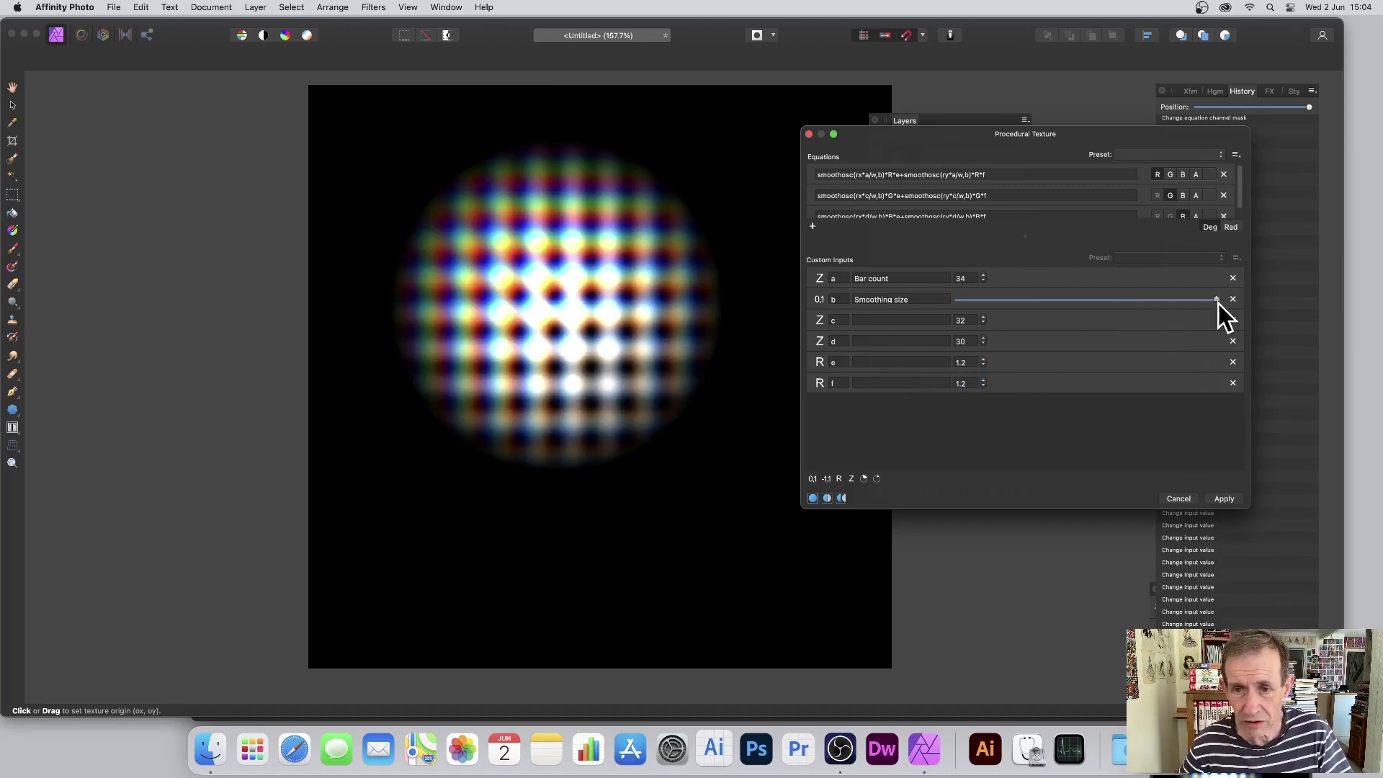
click(983, 276)
click(983, 276)
click(984, 276)
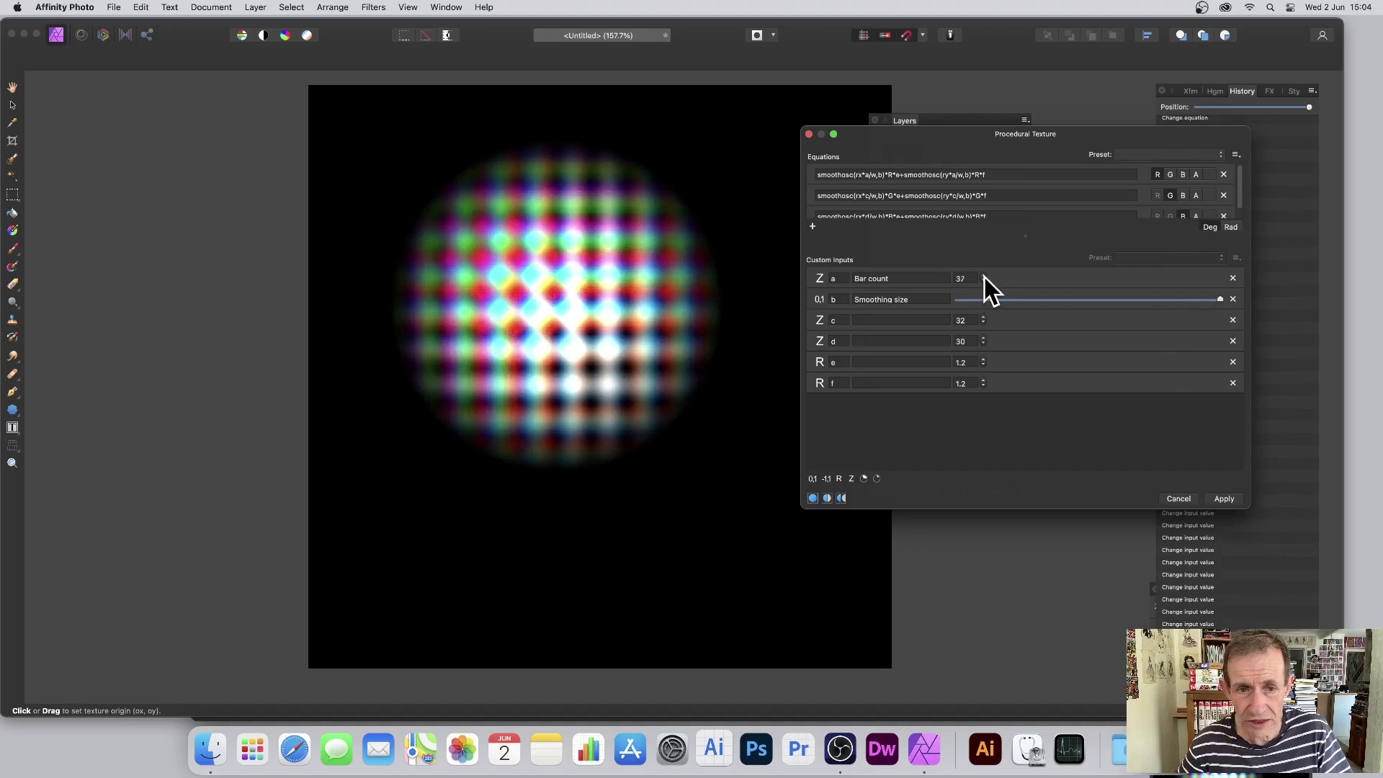
click(984, 276)
Lower the custom input c to 25 and the custom input d to 19
click(983, 319)
click(984, 320)
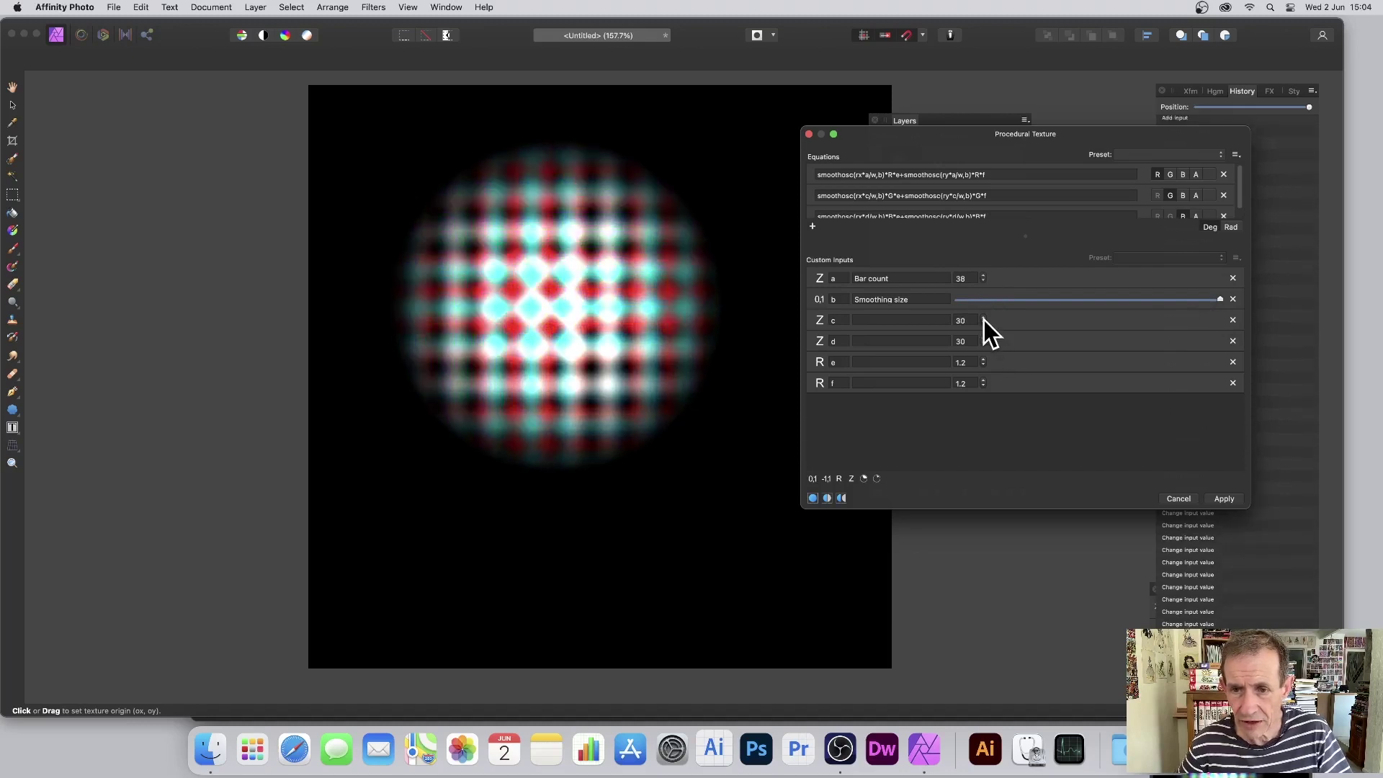
click(984, 320)
click(984, 320)
click(984, 319)
click(984, 320)
click(984, 319)
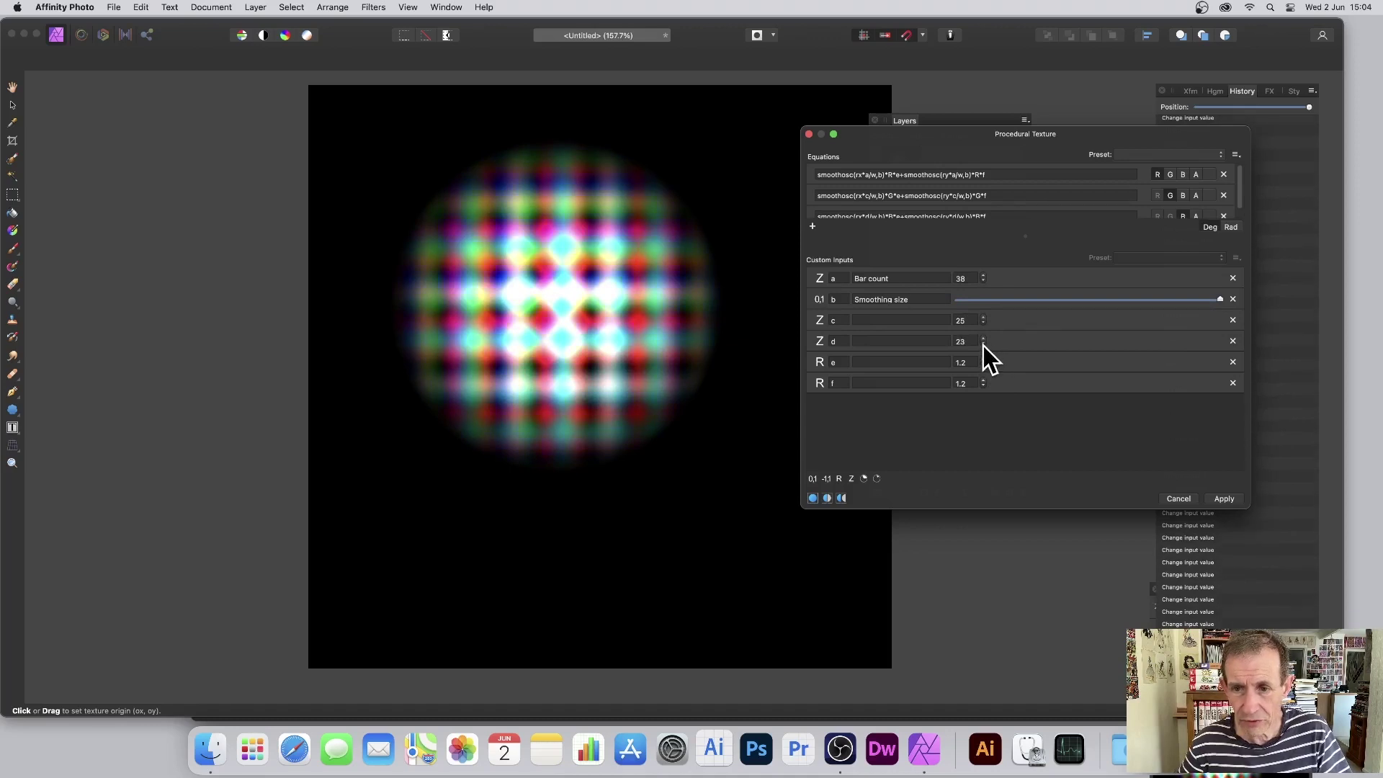
click(984, 345)
click(984, 345)
click(984, 344)
click(984, 344)
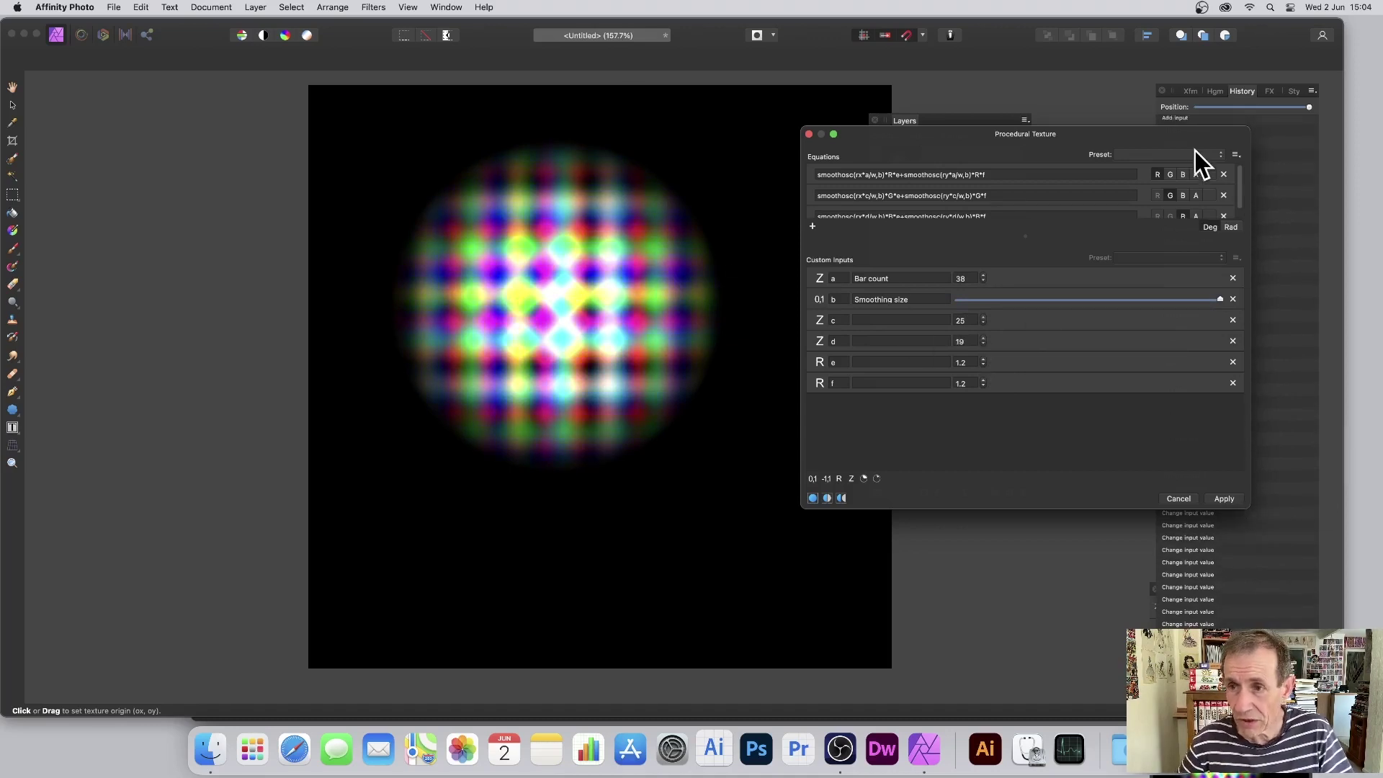
Save the procedural texture as a preset named "Smooth grid 2" in the Channel adjustments category
drag(1170, 131, 809, 154)
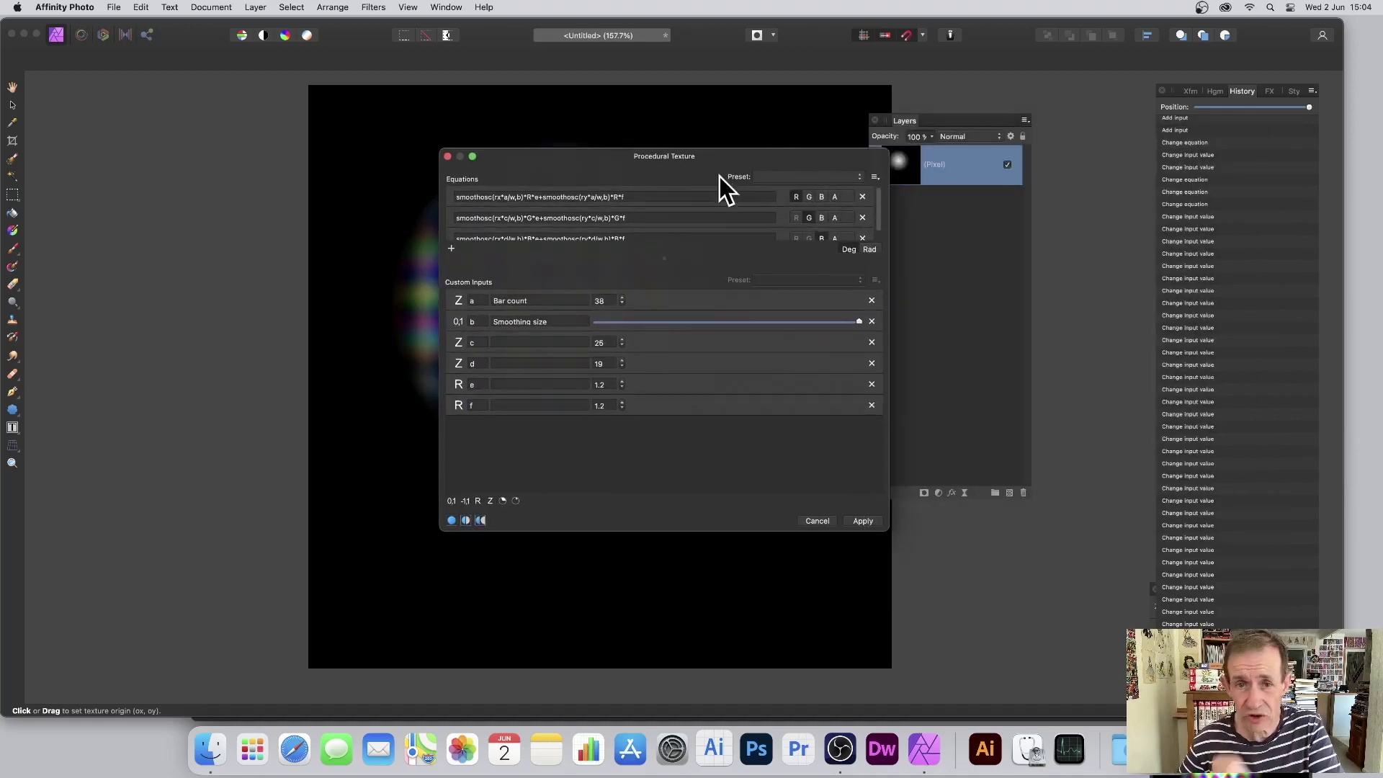
click(797, 175)
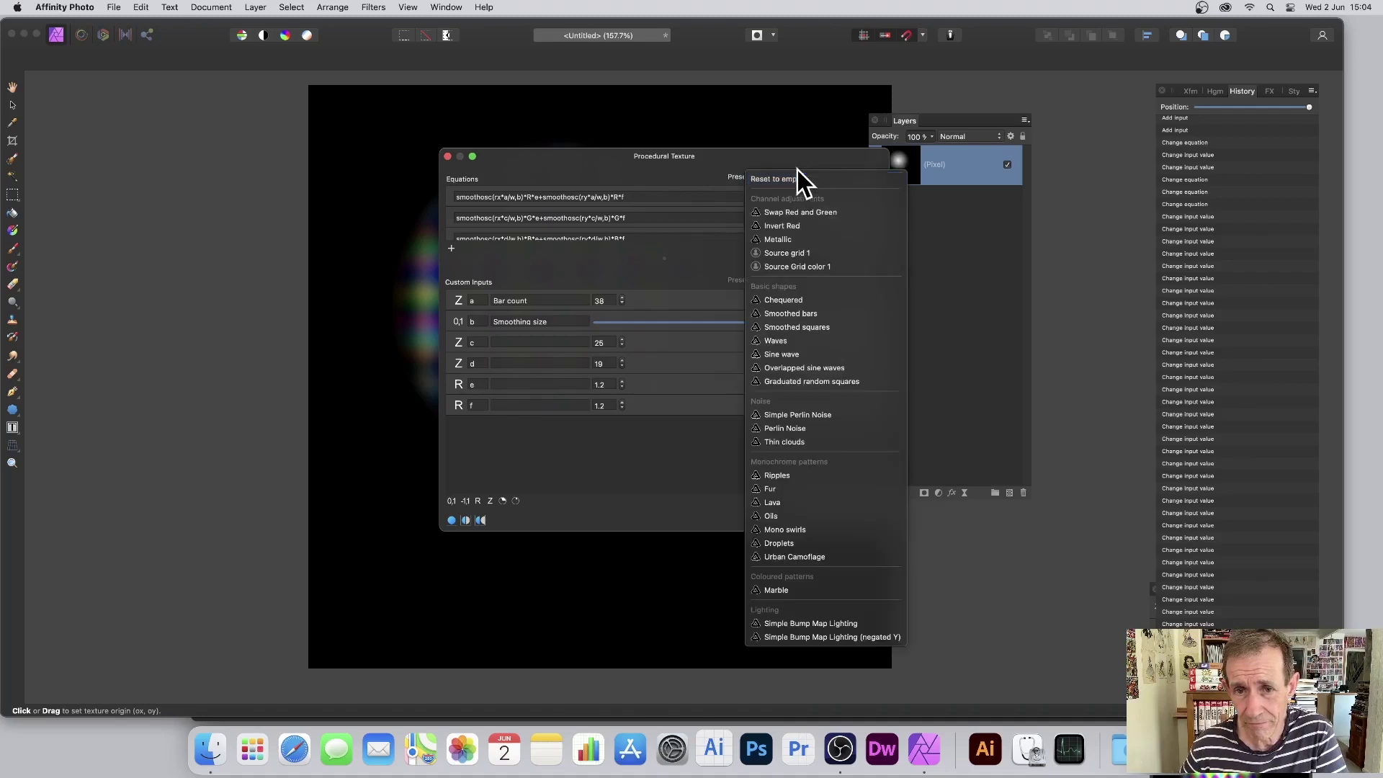
click(816, 157)
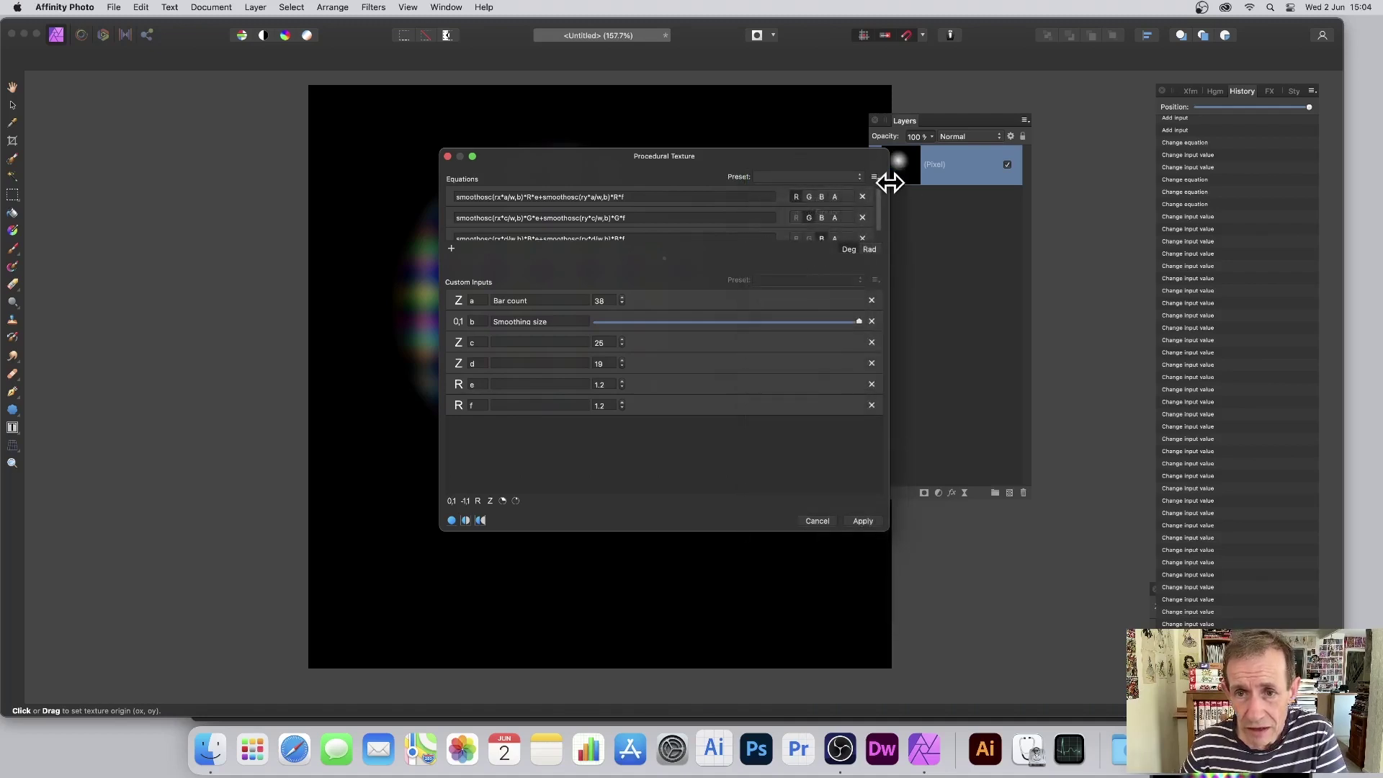
click(878, 178)
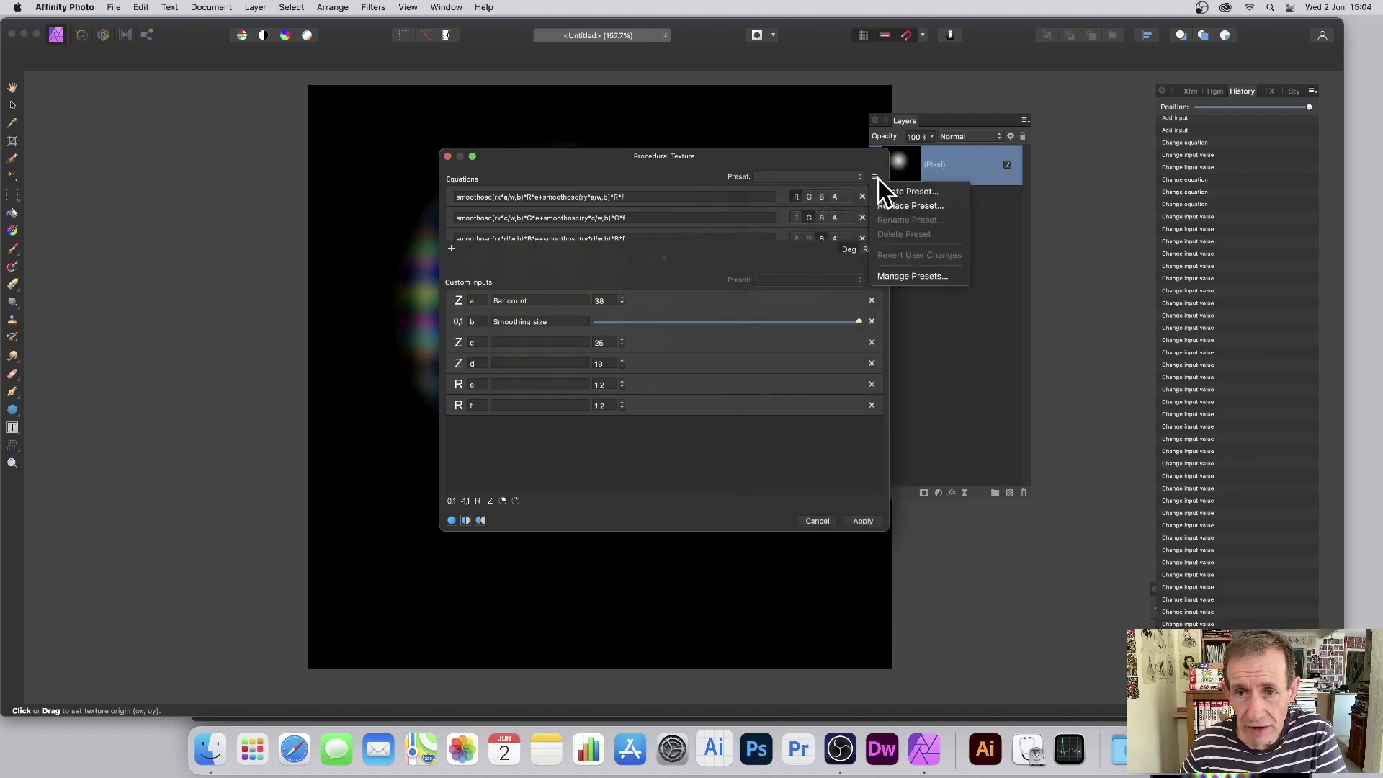
click(932, 191)
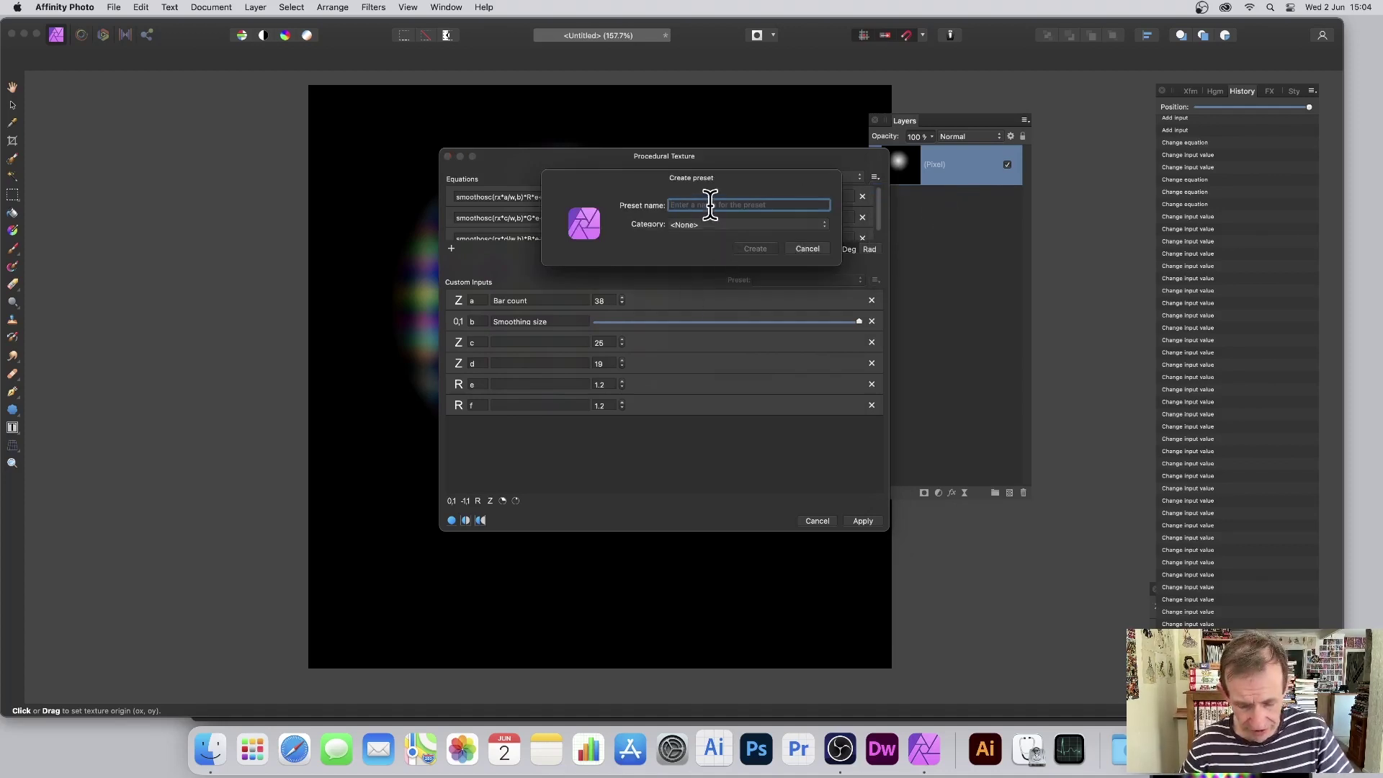
text(Smooth )
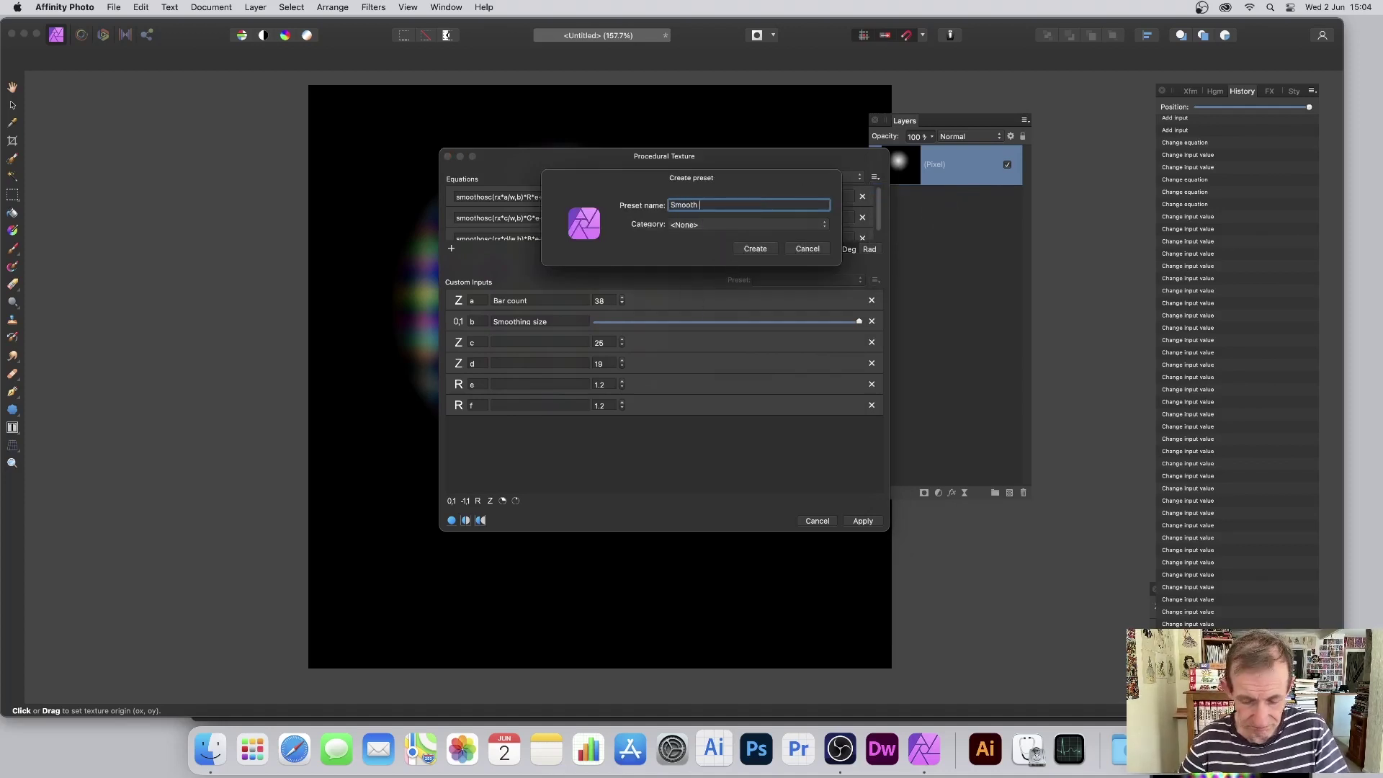
text(grid 2)
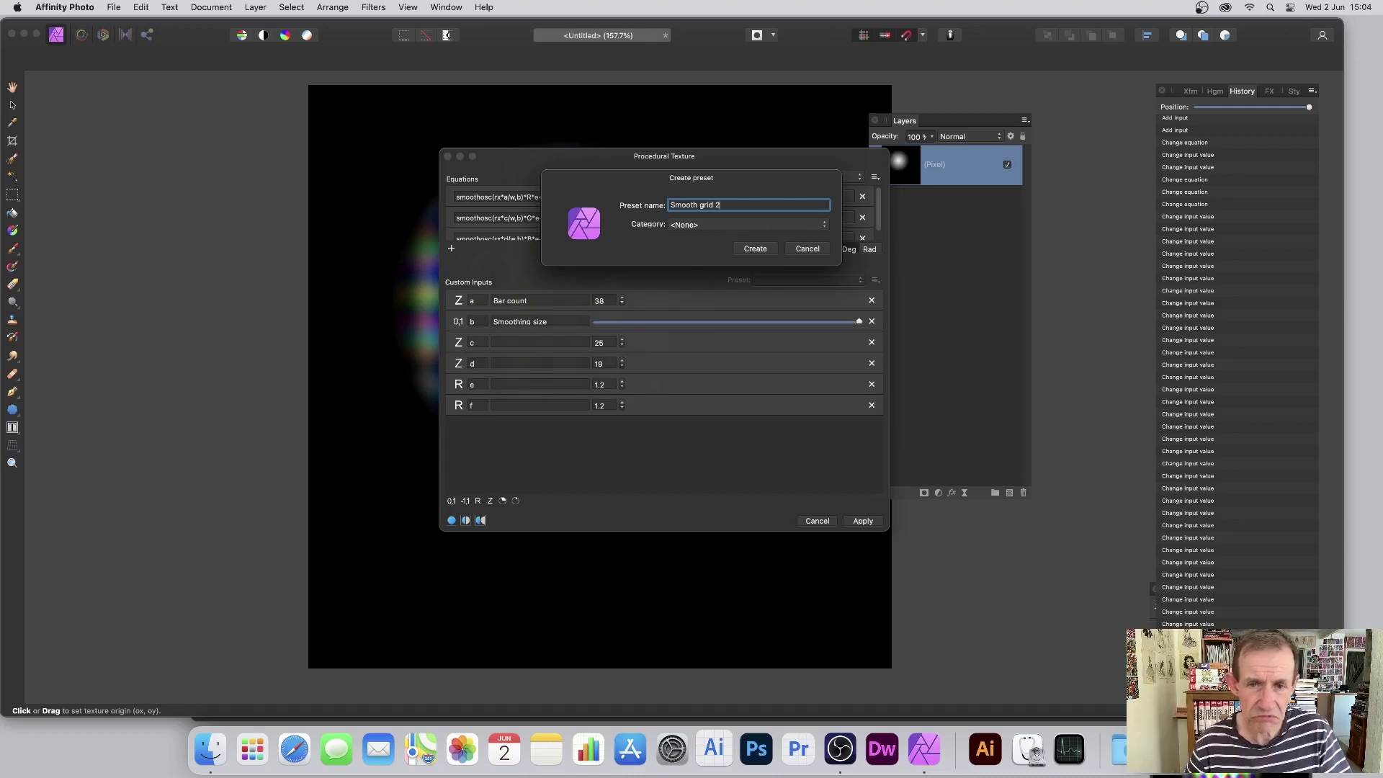
click(703, 225)
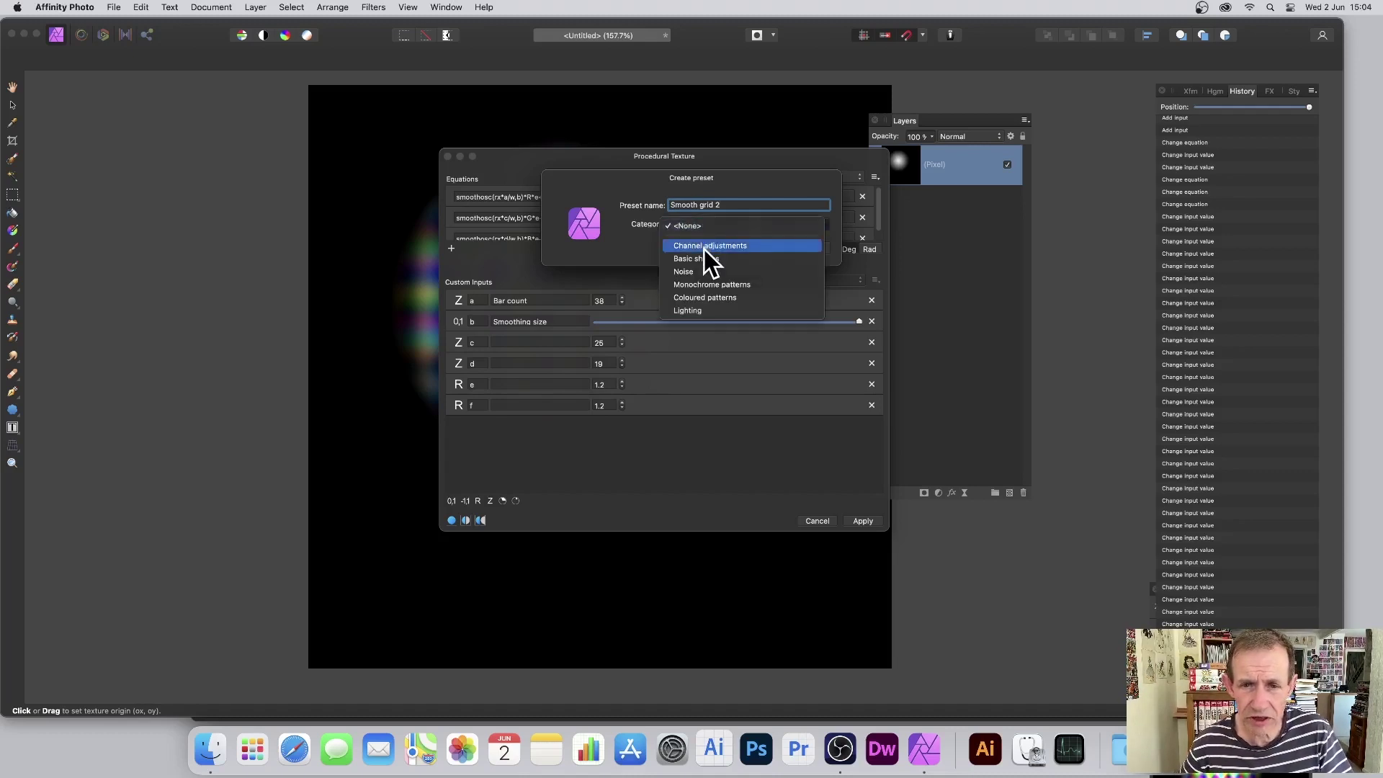
click(705, 250)
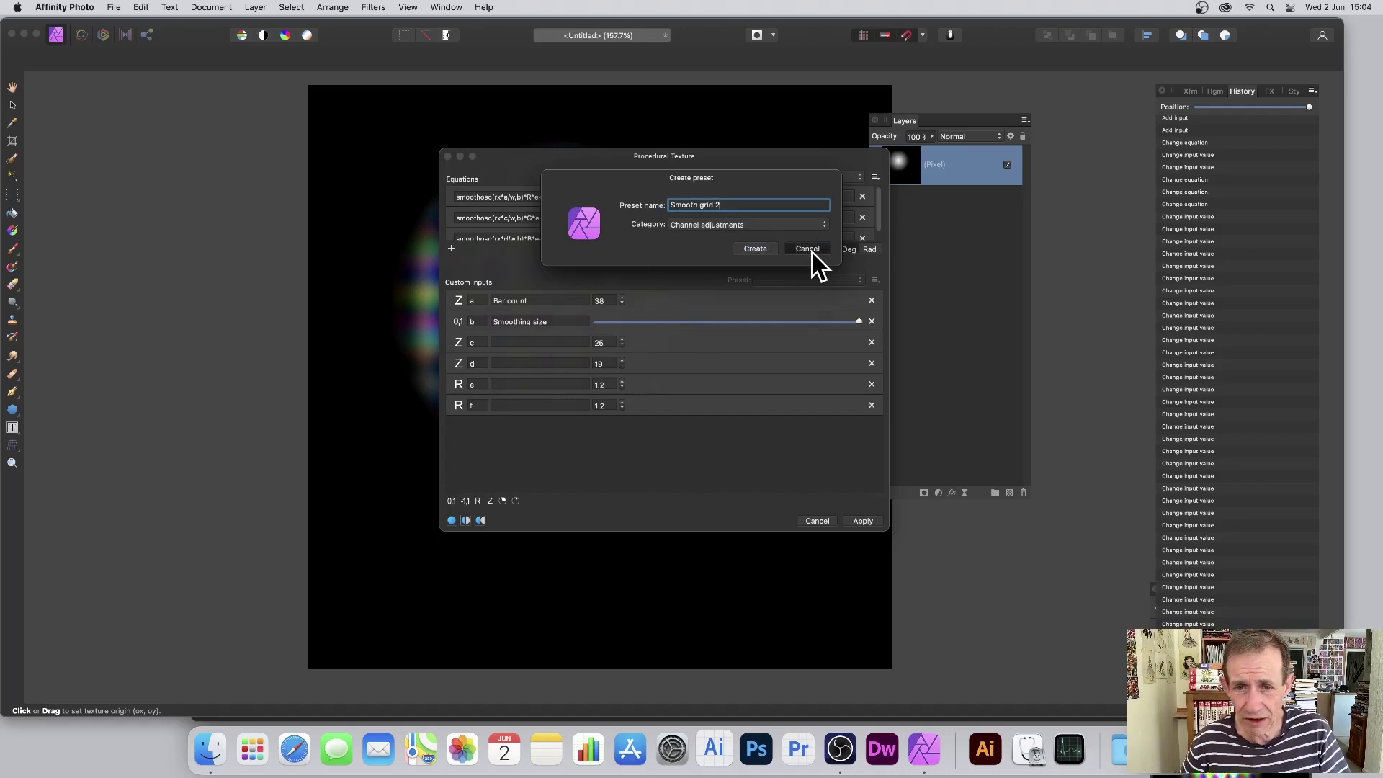
click(759, 249)
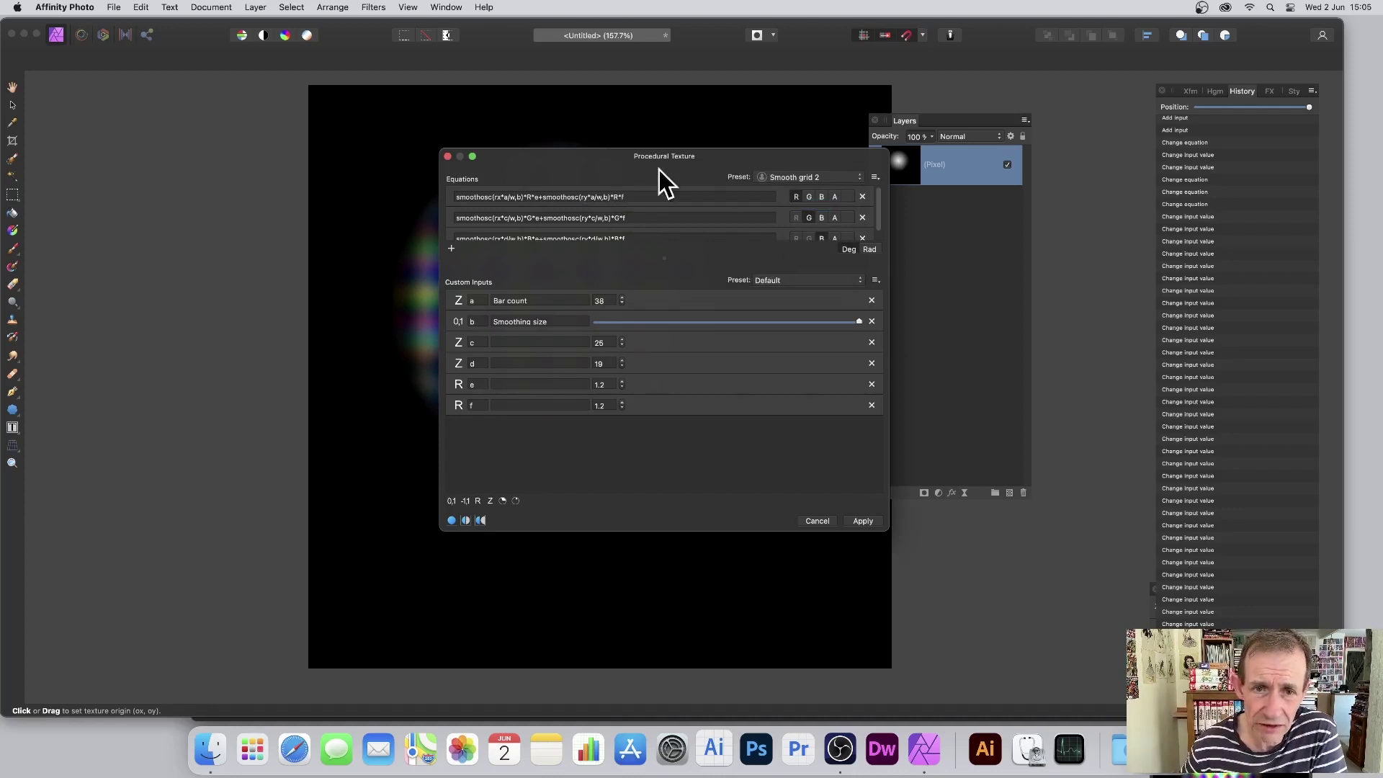
Move the dialog off the gradient circle and examine the texture presets and the values preset options for the custom inputs
drag(610, 160, 900, 120)
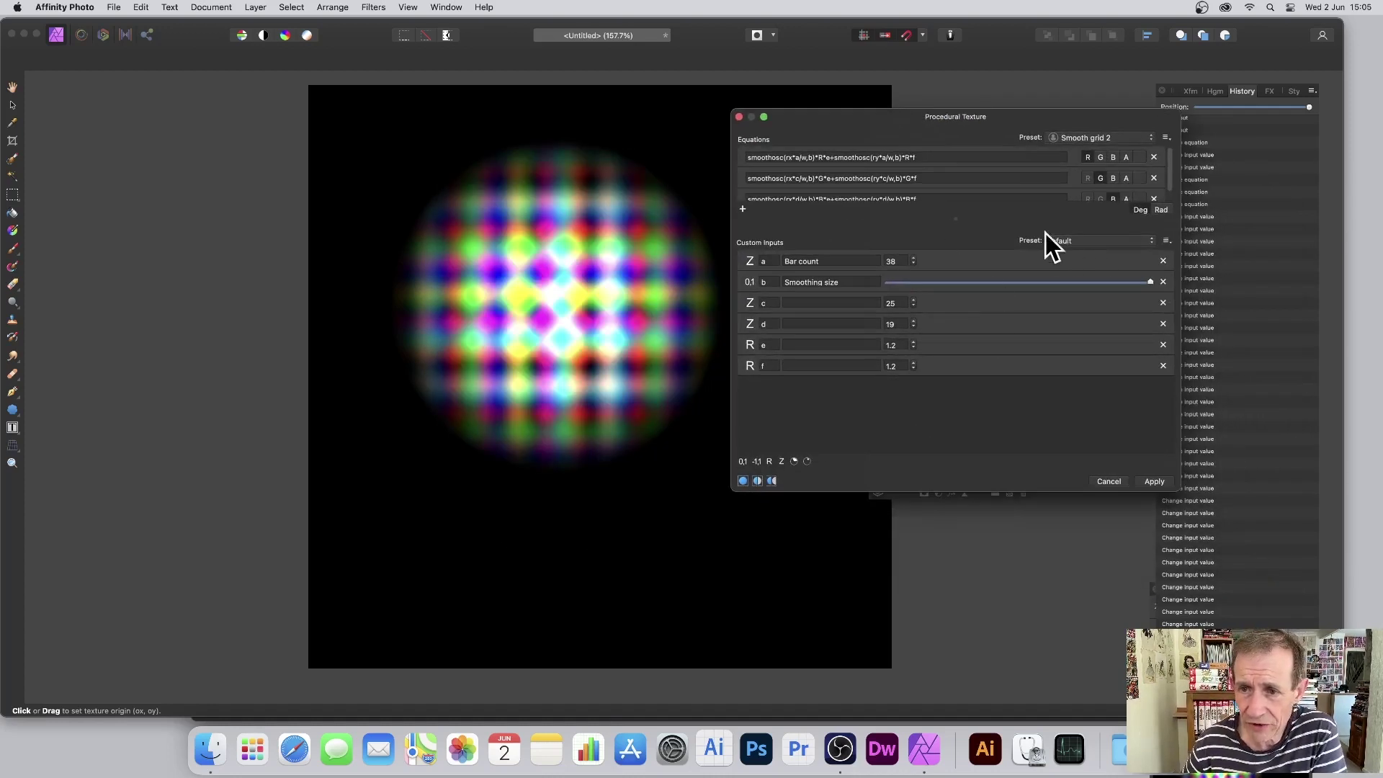
click(1105, 137)
click(993, 205)
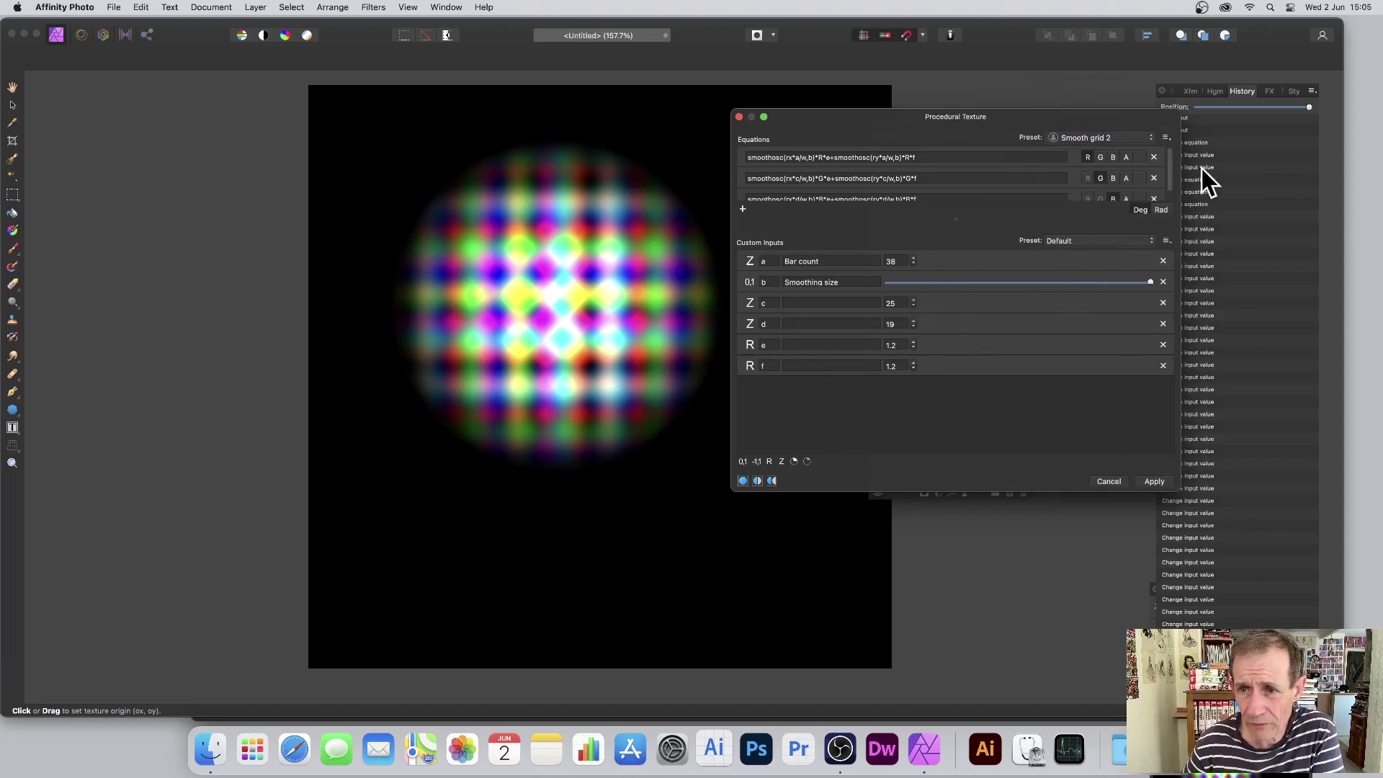
click(1086, 239)
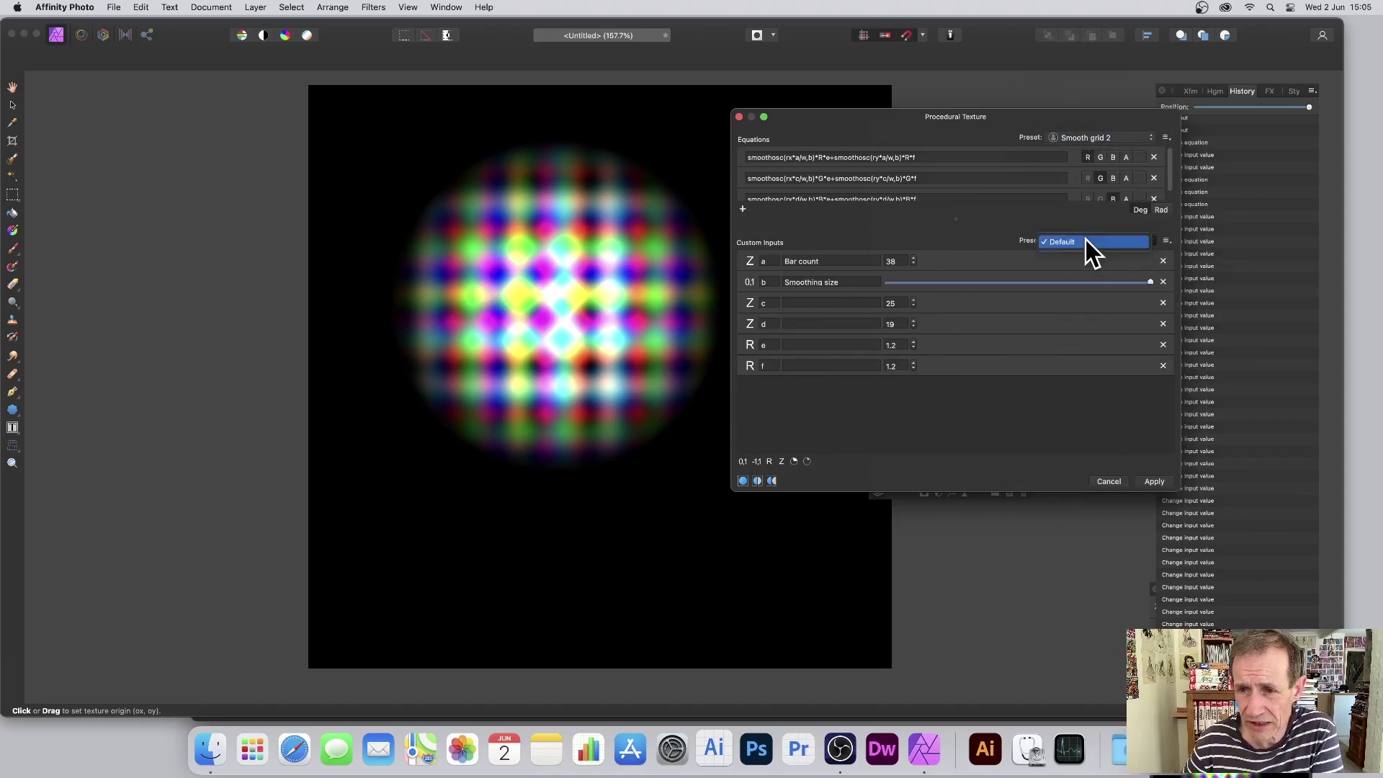
click(1169, 244)
click(1170, 244)
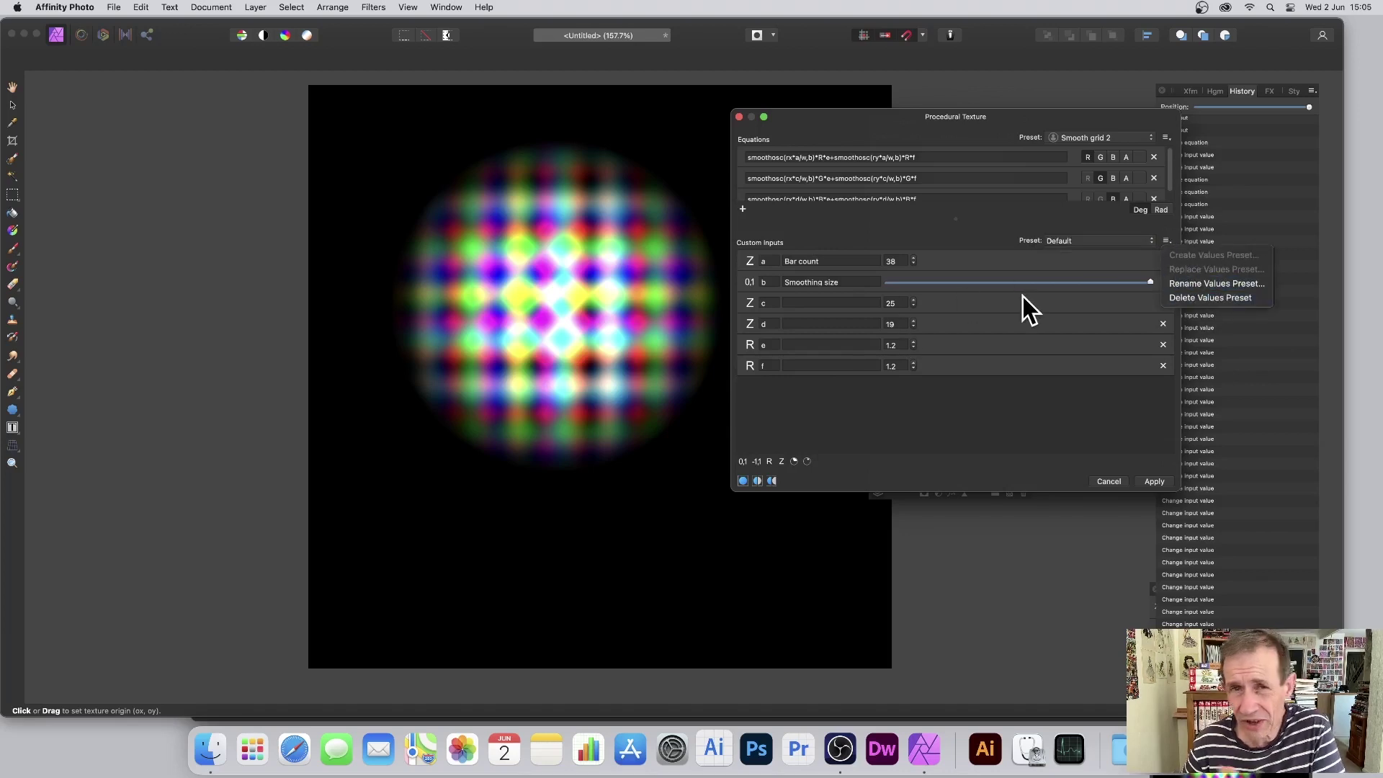
click(909, 241)
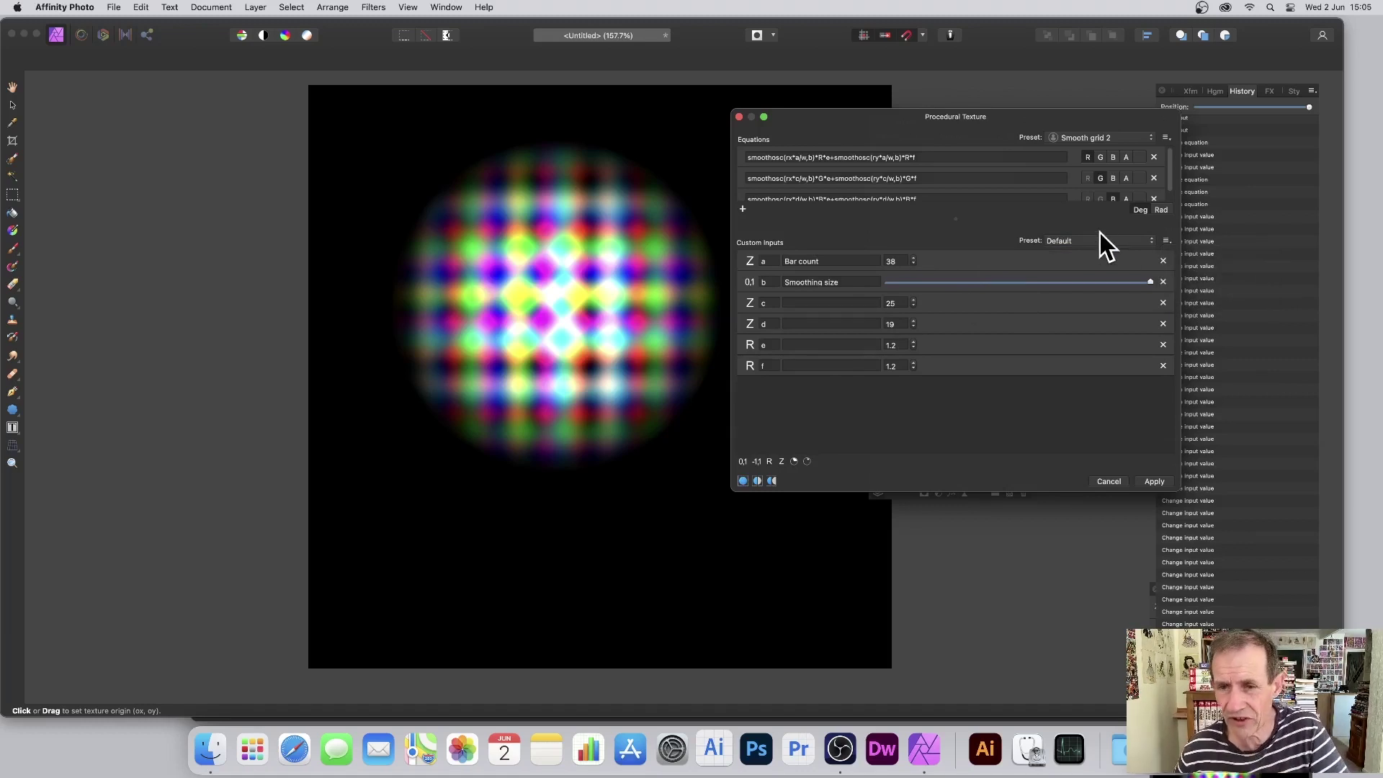
Set the bar count a to 25 and c to 28, and reduce the smoothing size to its minimum
click(915, 264)
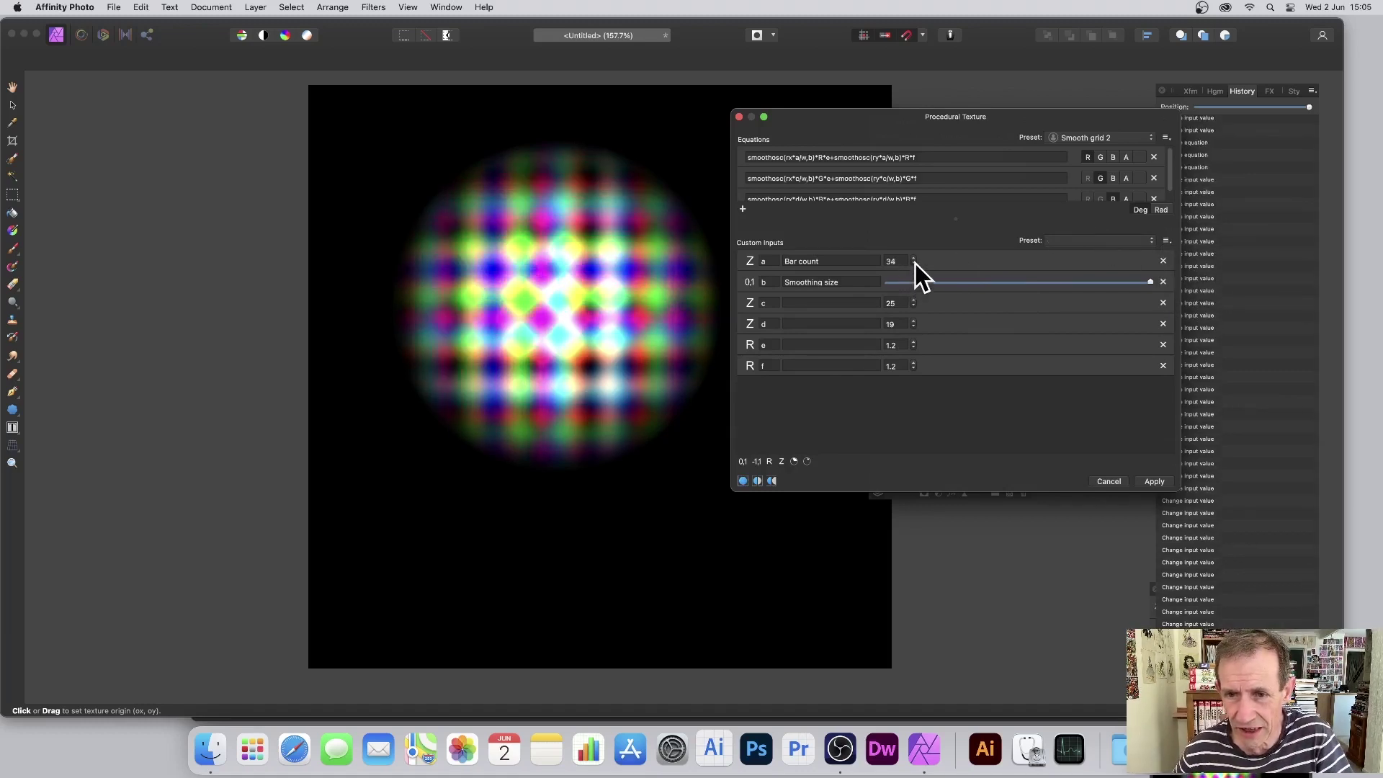
click(915, 263)
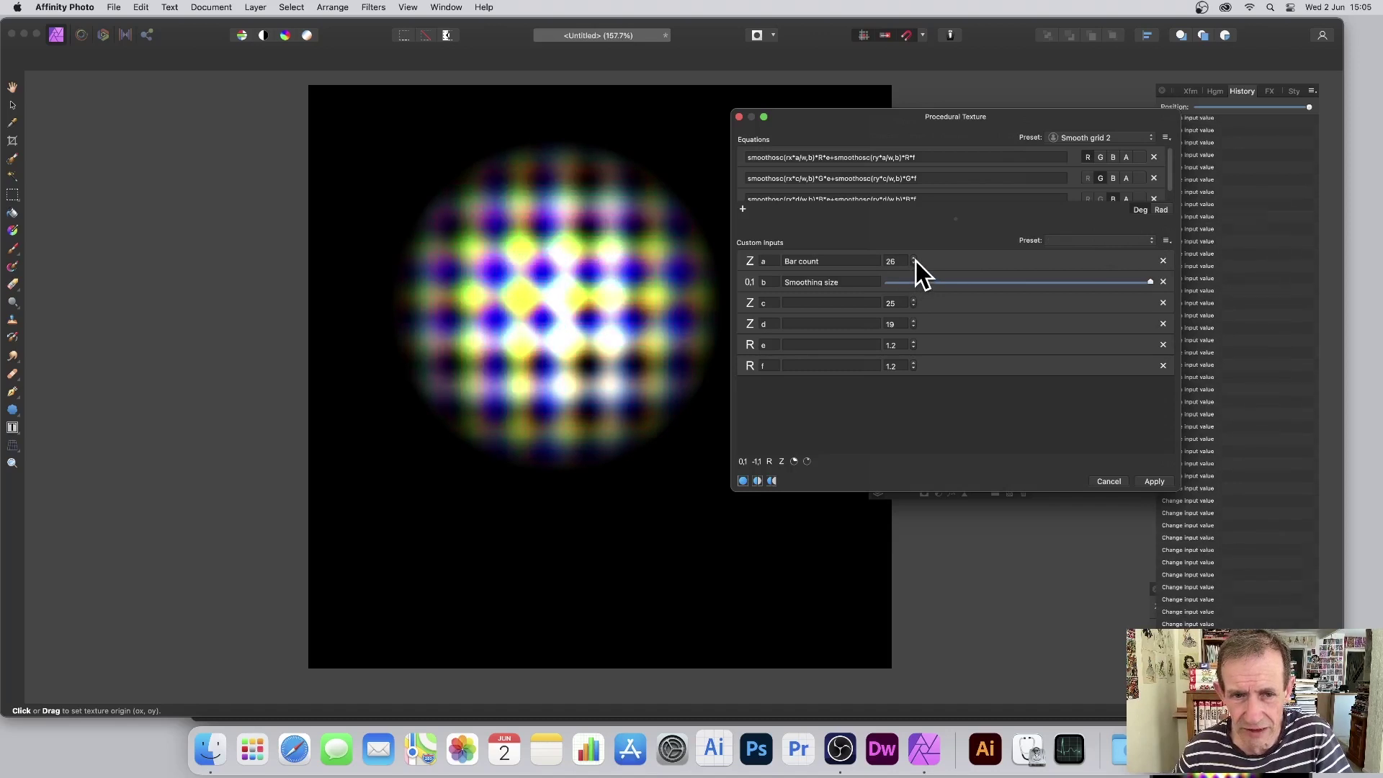
click(914, 300)
click(914, 300)
click(913, 299)
click(886, 281)
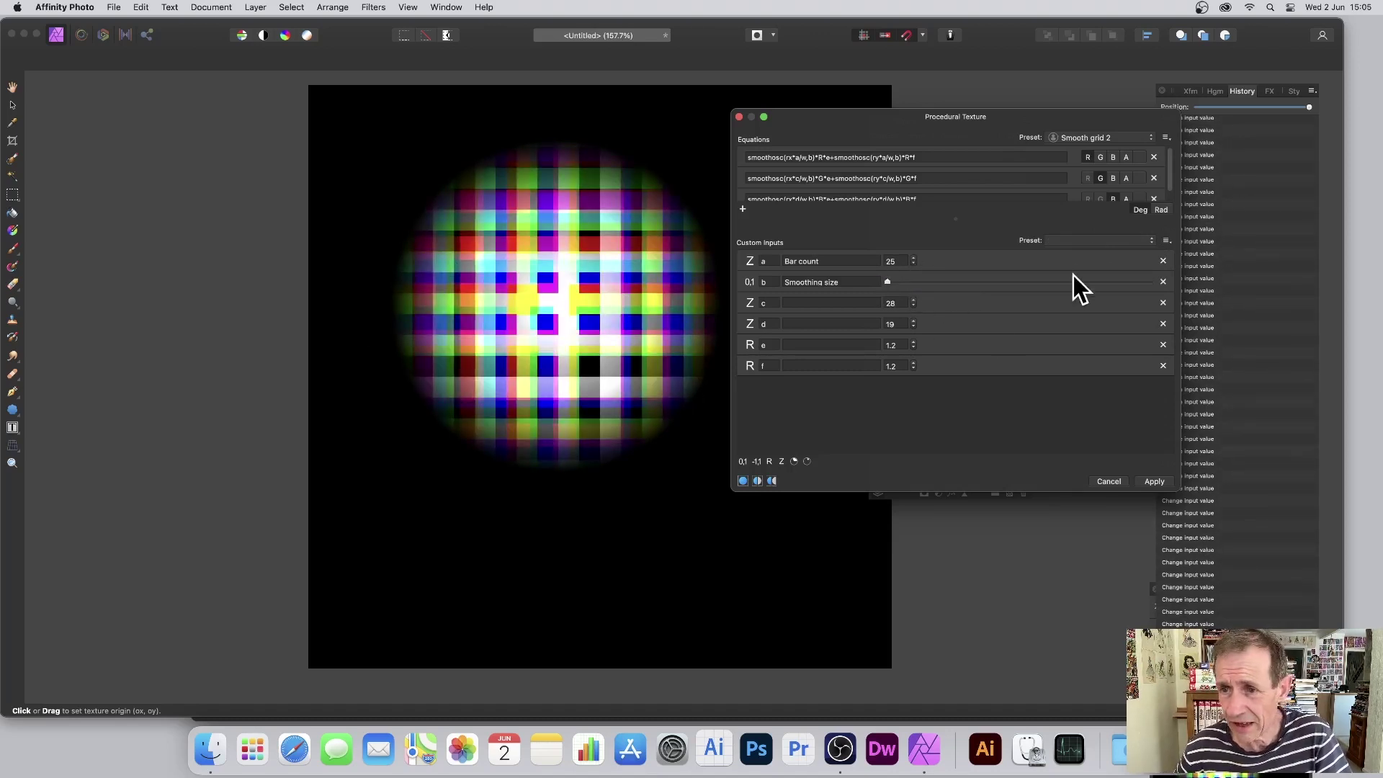
Save the custom input values as a values preset named "preset 1"
click(1166, 241)
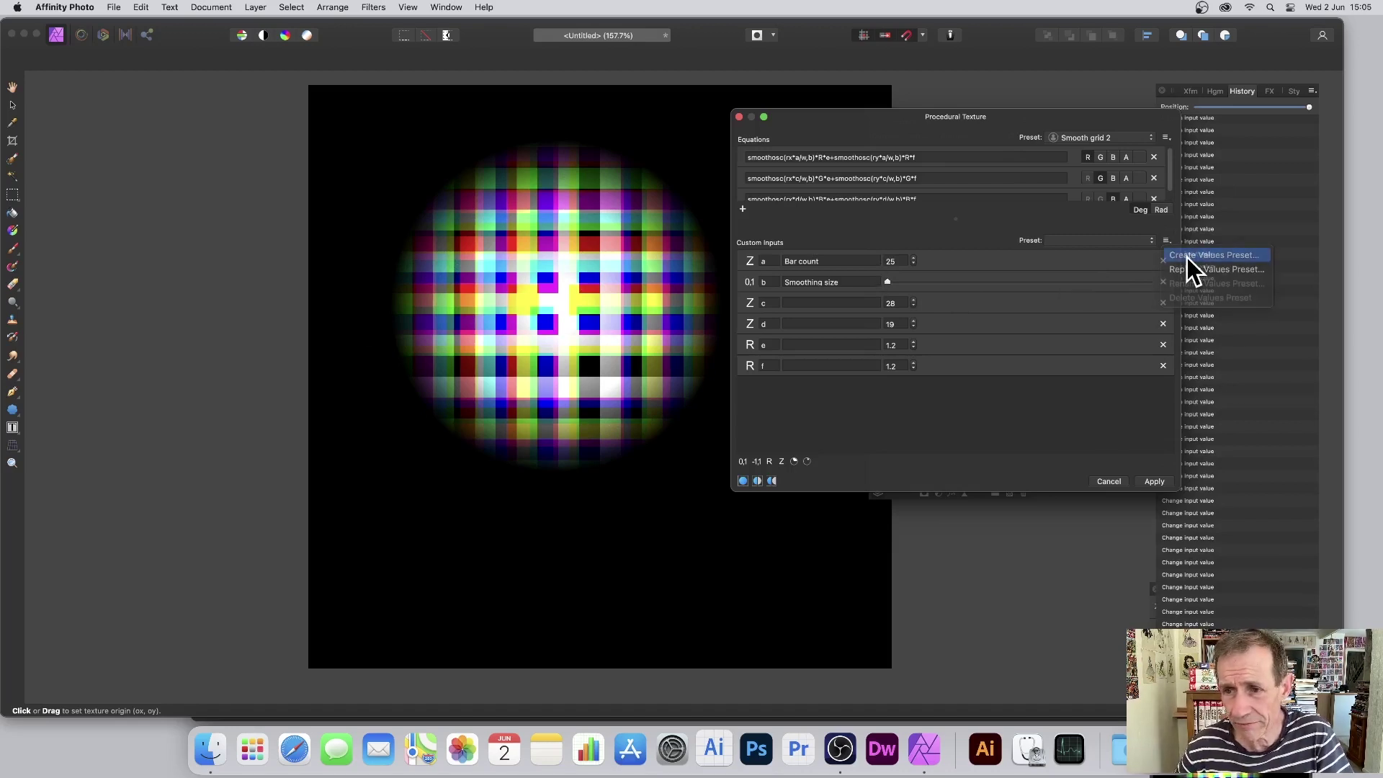
click(1188, 257)
text(preset 1)
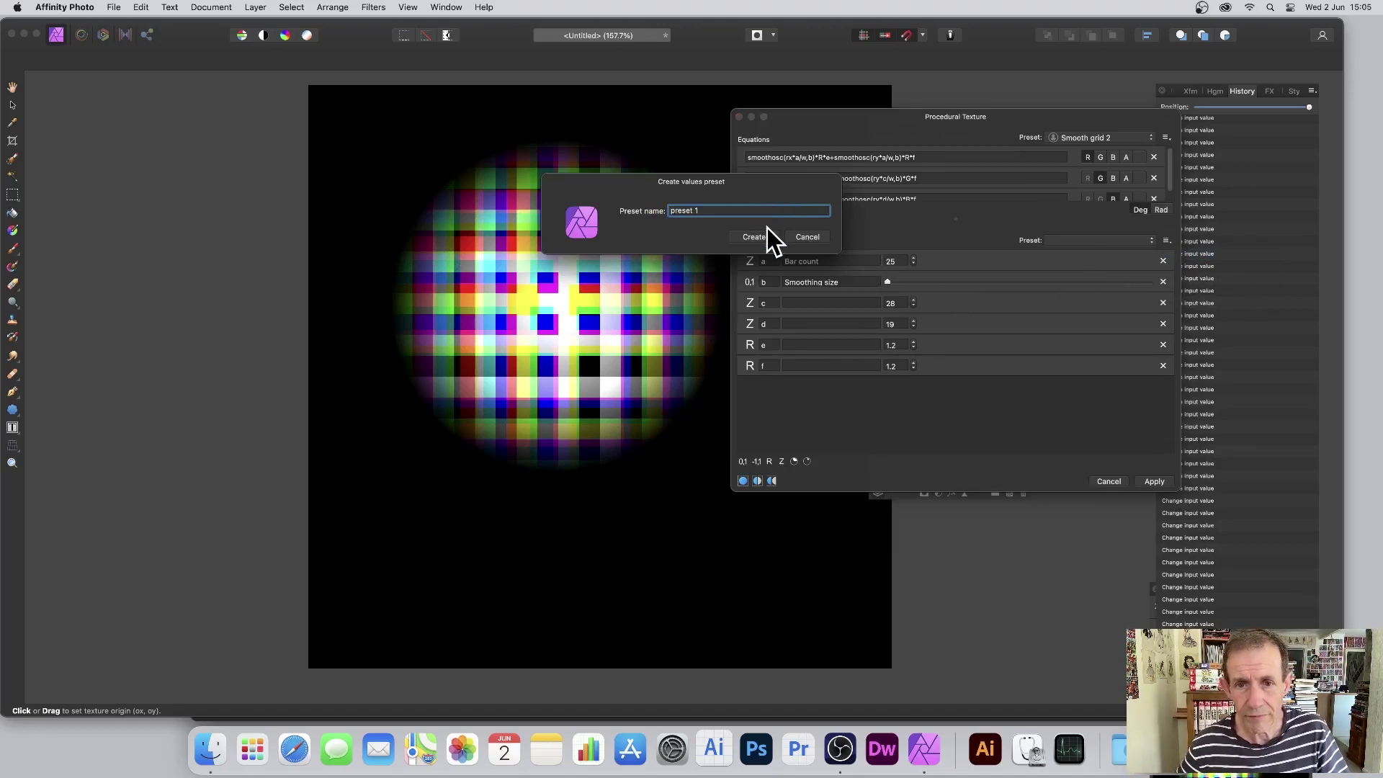
click(751, 236)
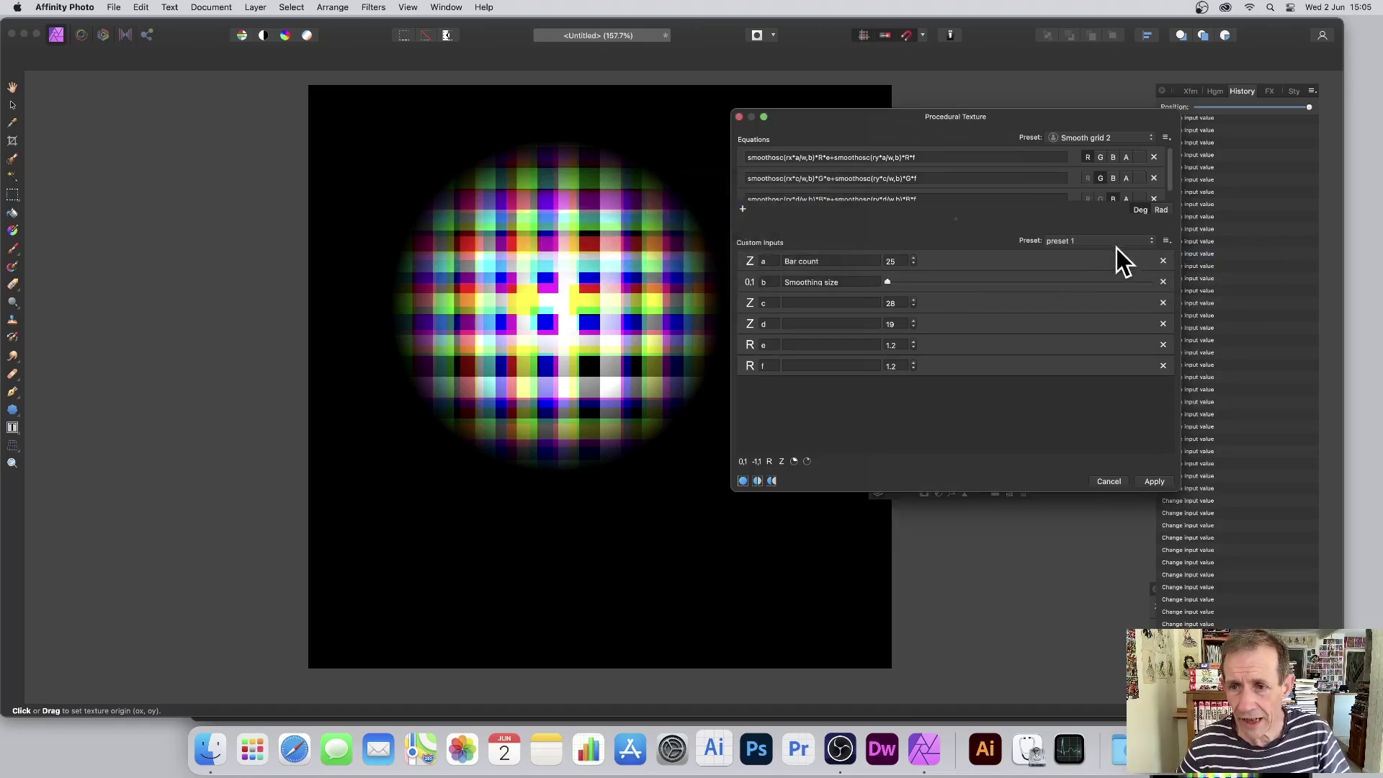
Raise the custom input d to 25 and the smoothing size to about 88% of its range
click(914, 320)
click(914, 320)
click(914, 321)
click(914, 320)
click(914, 320)
click(914, 320)
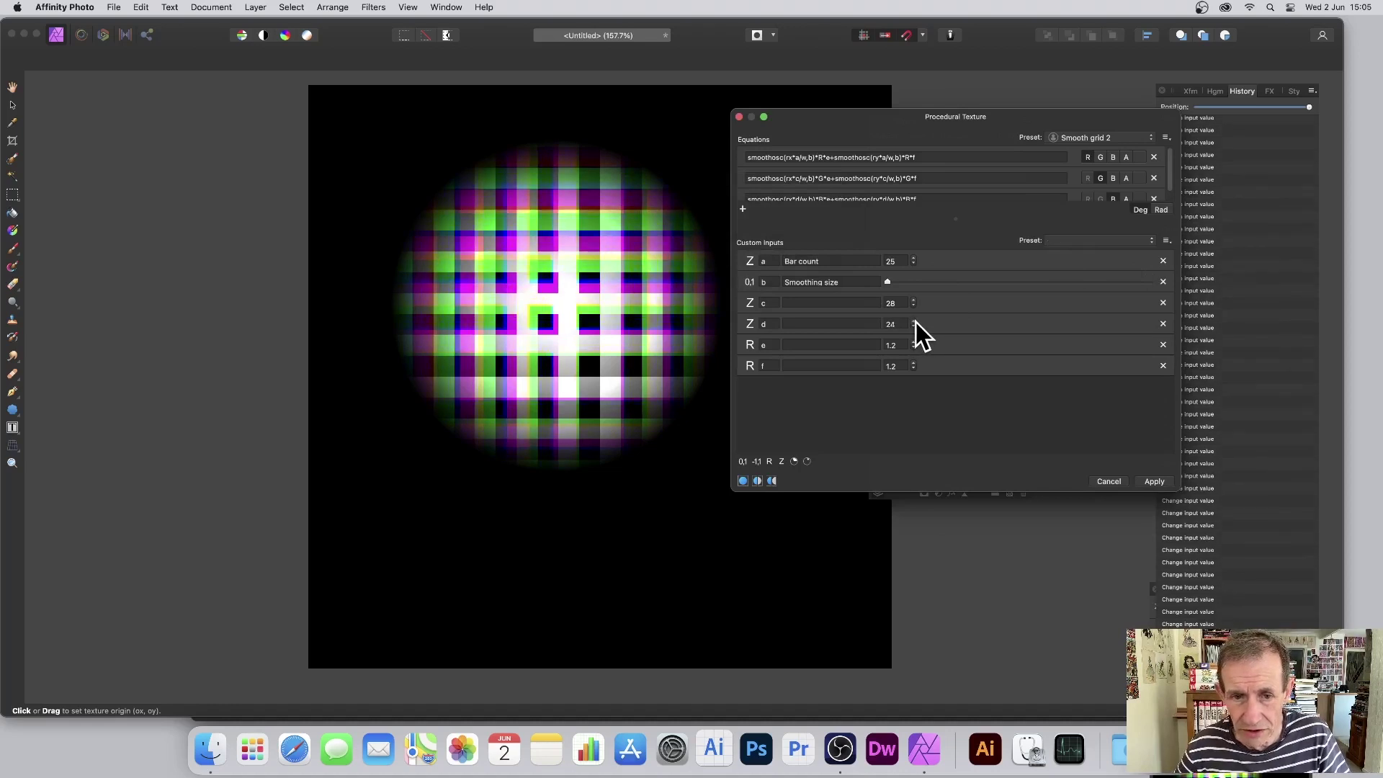
drag(915, 277, 1118, 290)
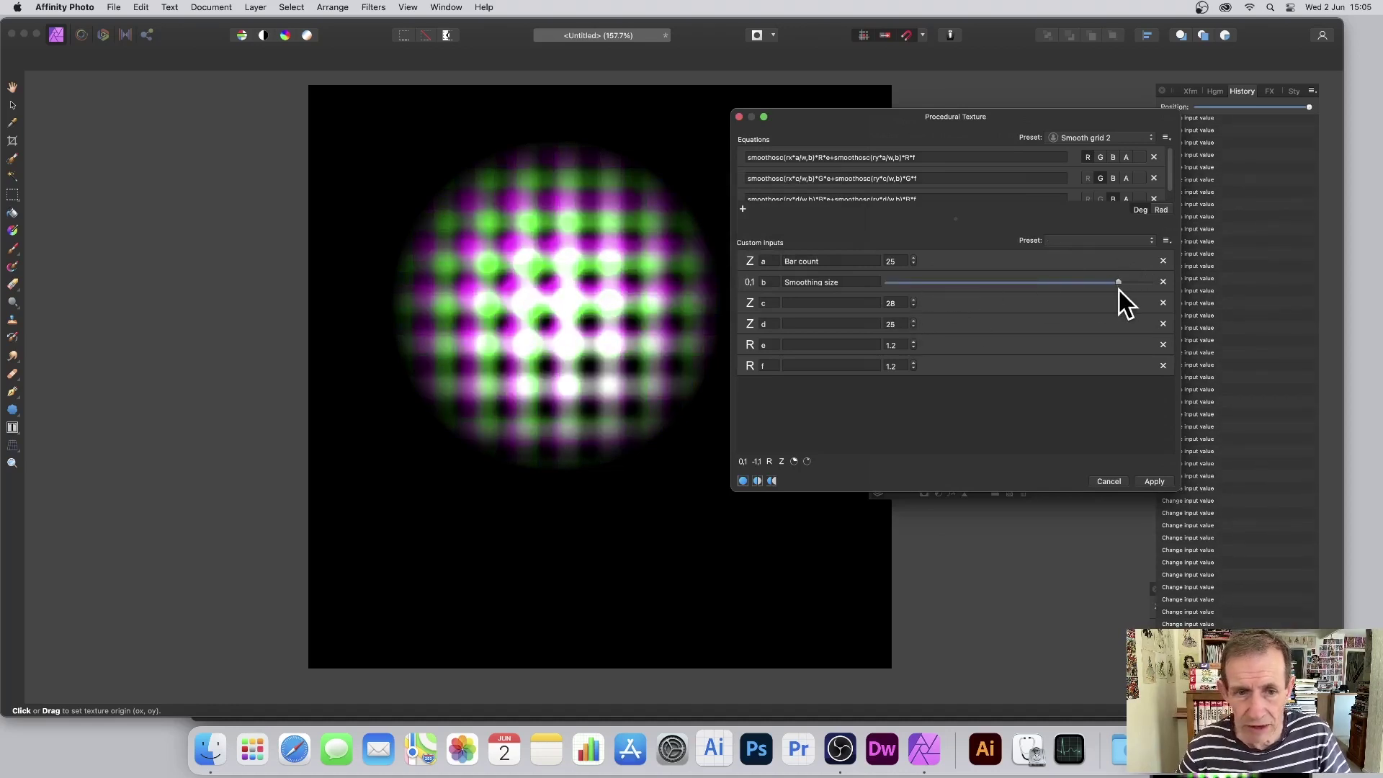
Save the custom input values as a second values preset named "Preset 2"
click(1169, 241)
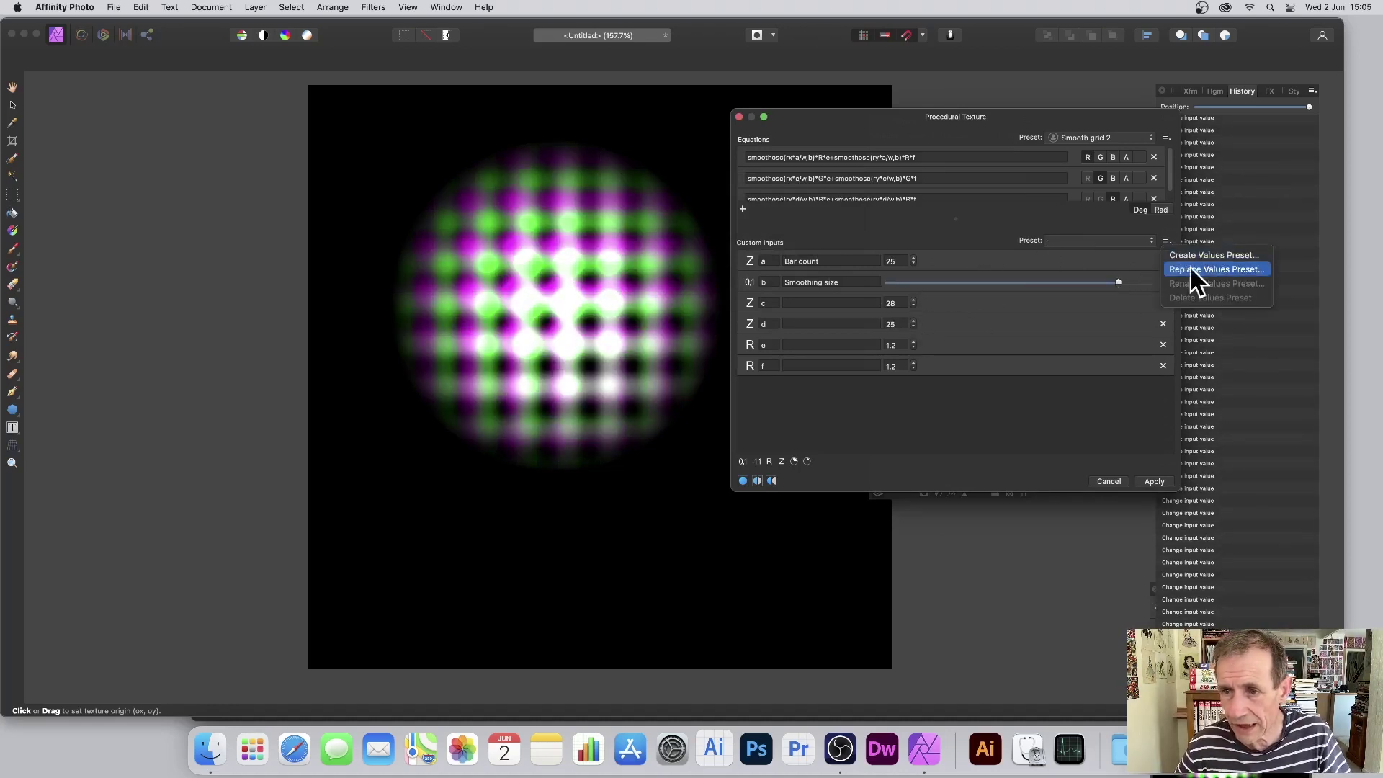
click(1203, 256)
text(Preset 2)
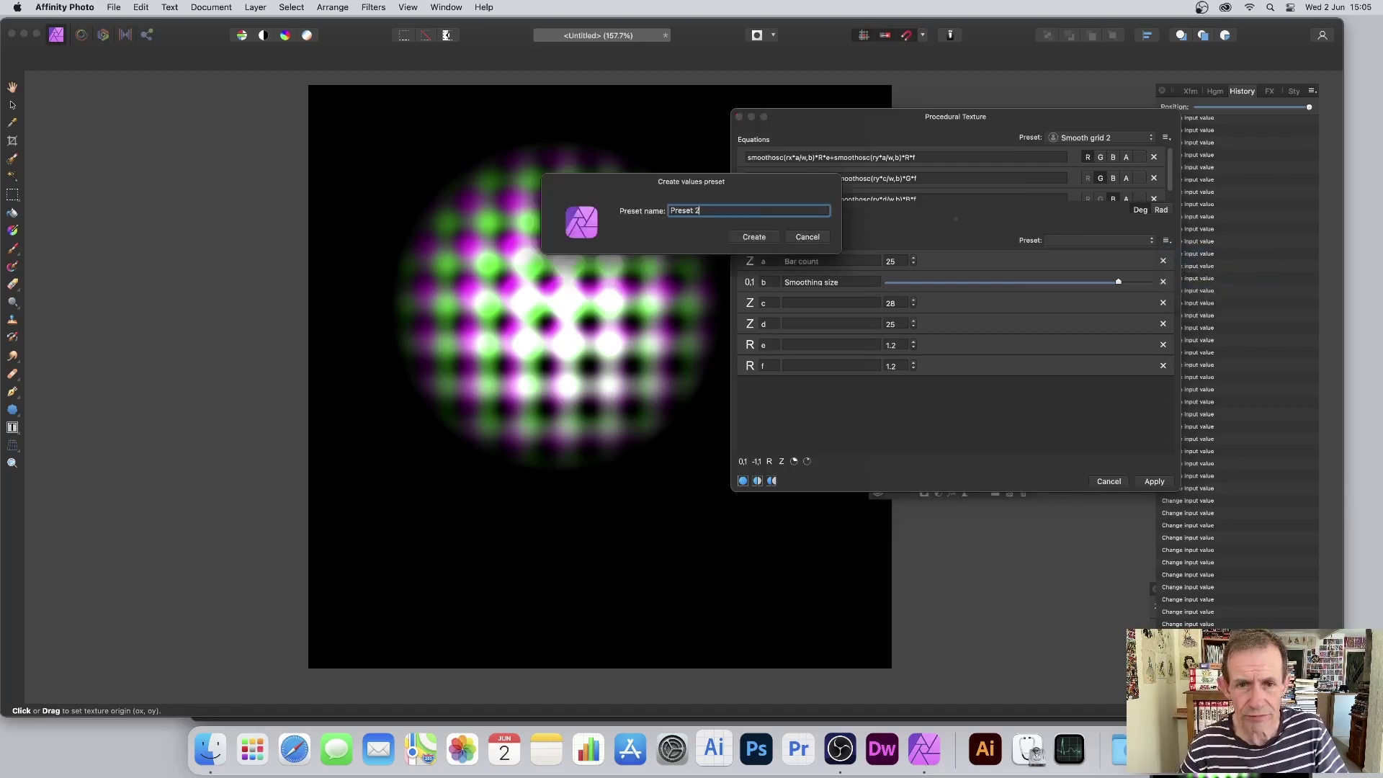
click(752, 238)
click(1168, 241)
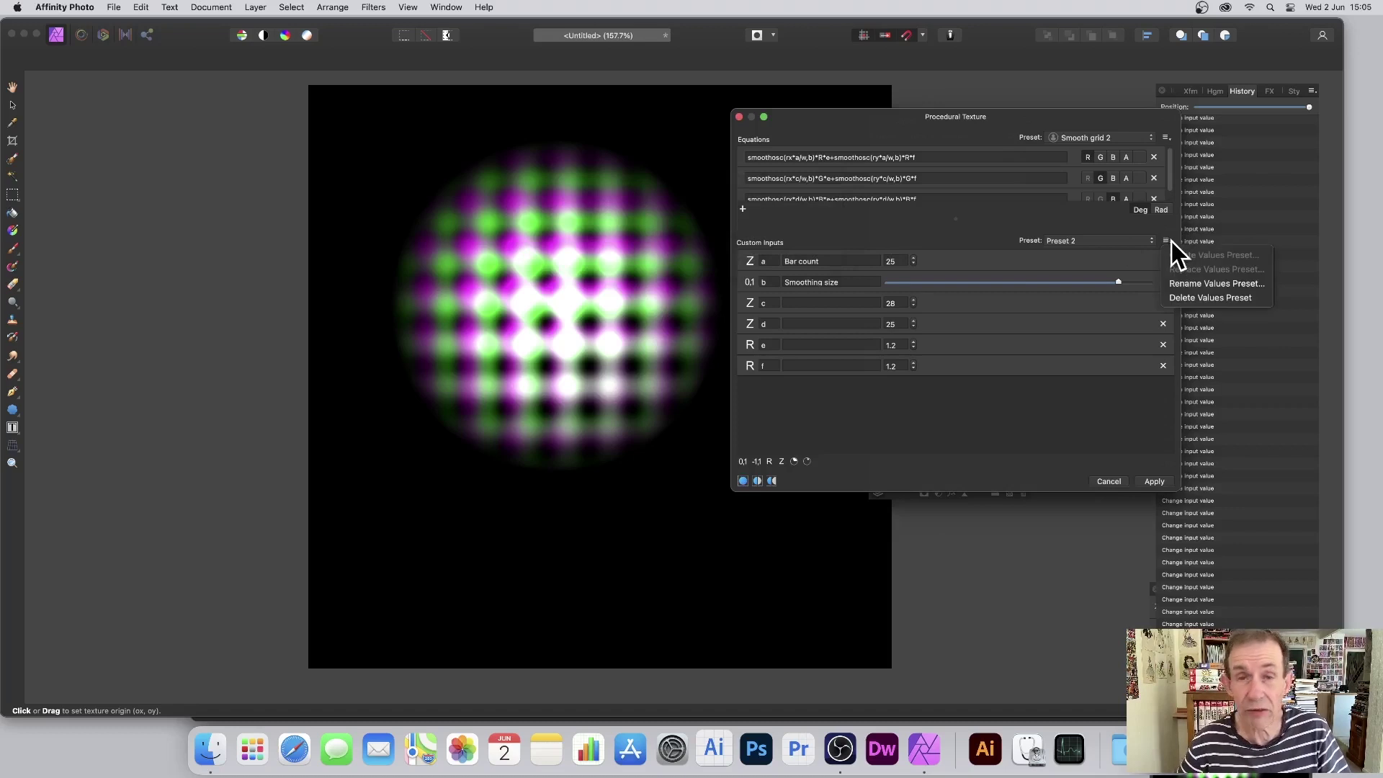
click(915, 344)
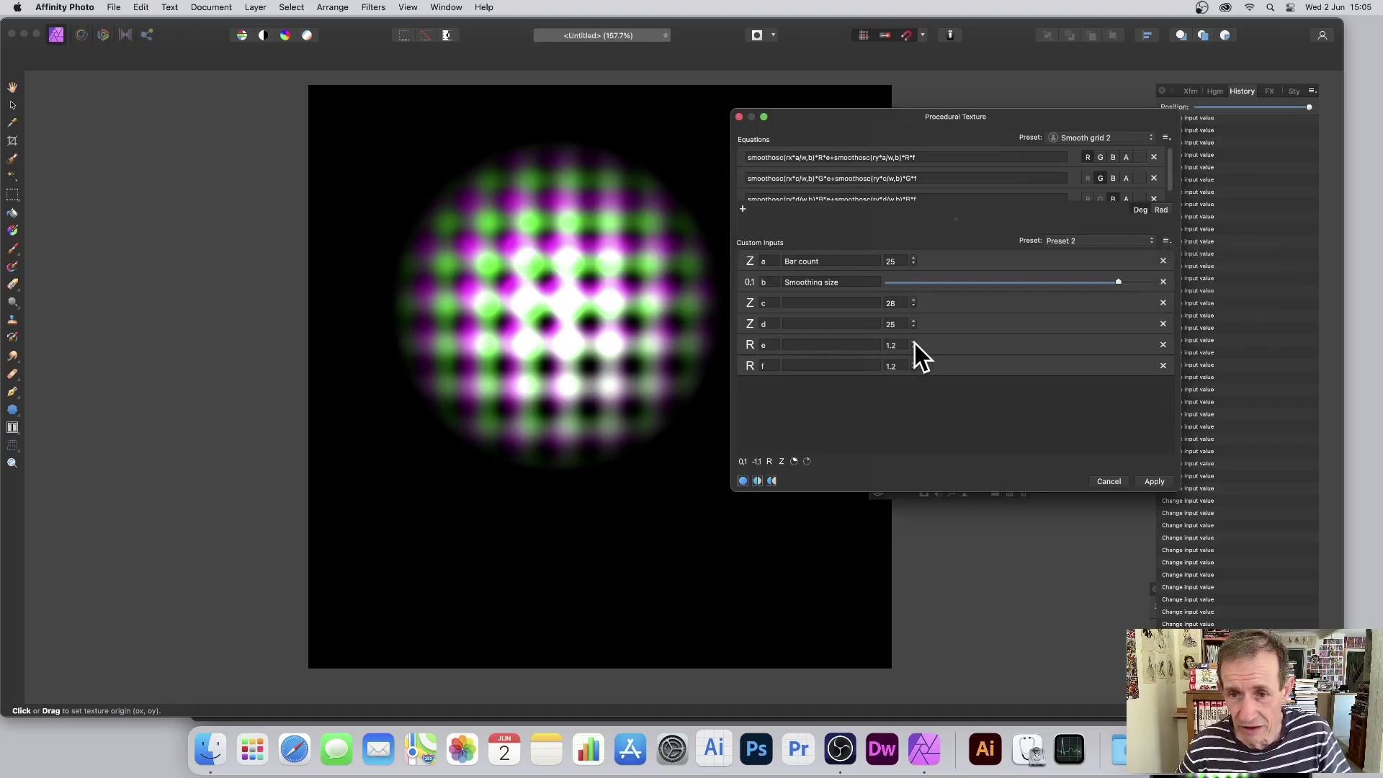
Set the custom input e to 2.2 and f to -0.4
click(915, 343)
click(914, 370)
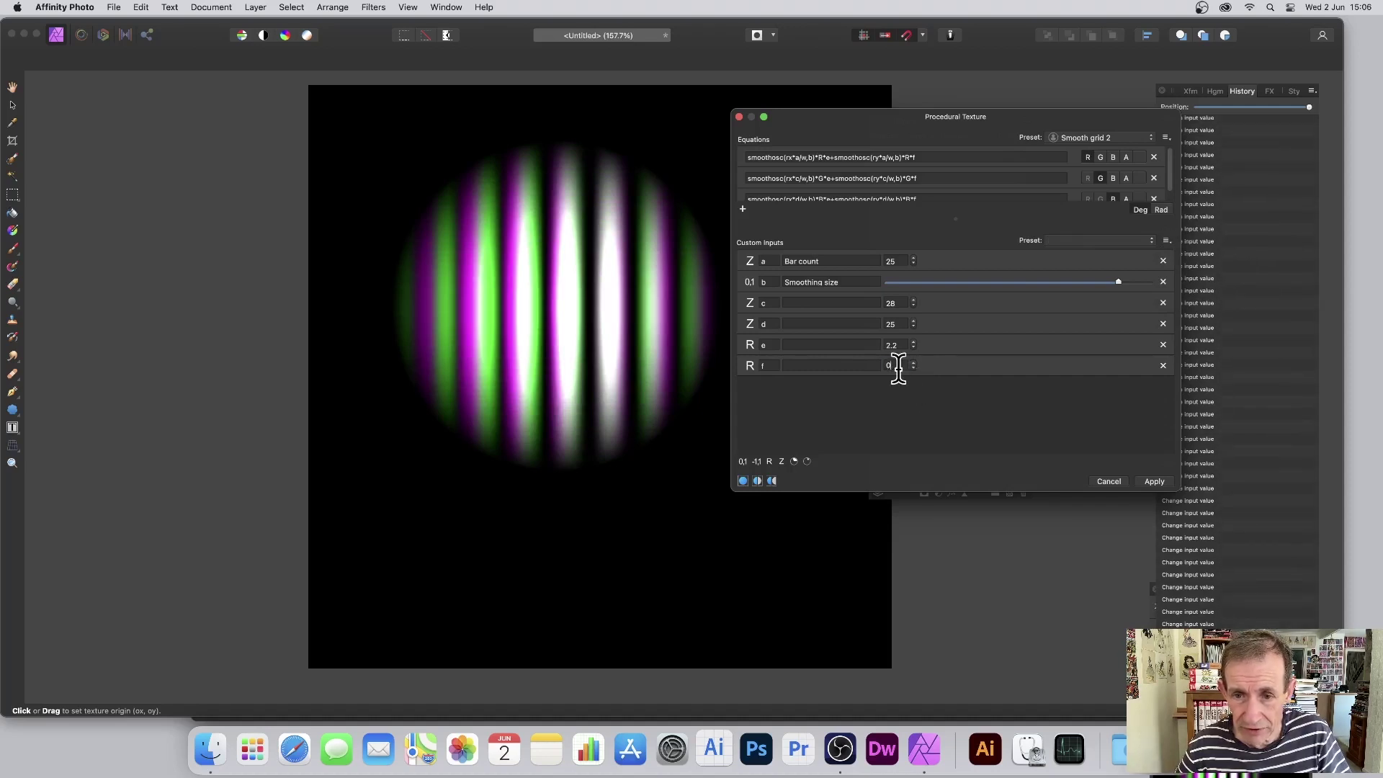
click(894, 366)
text(-)
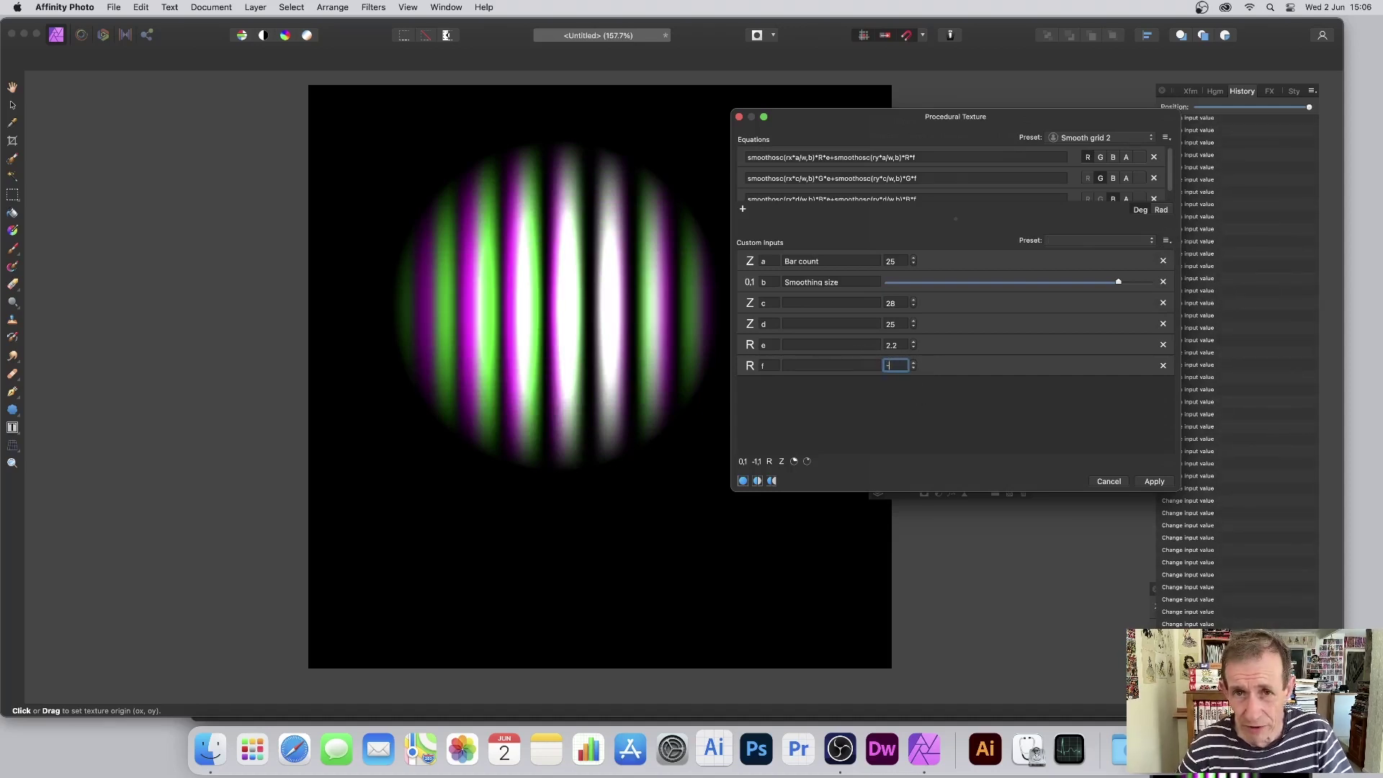
text(0)
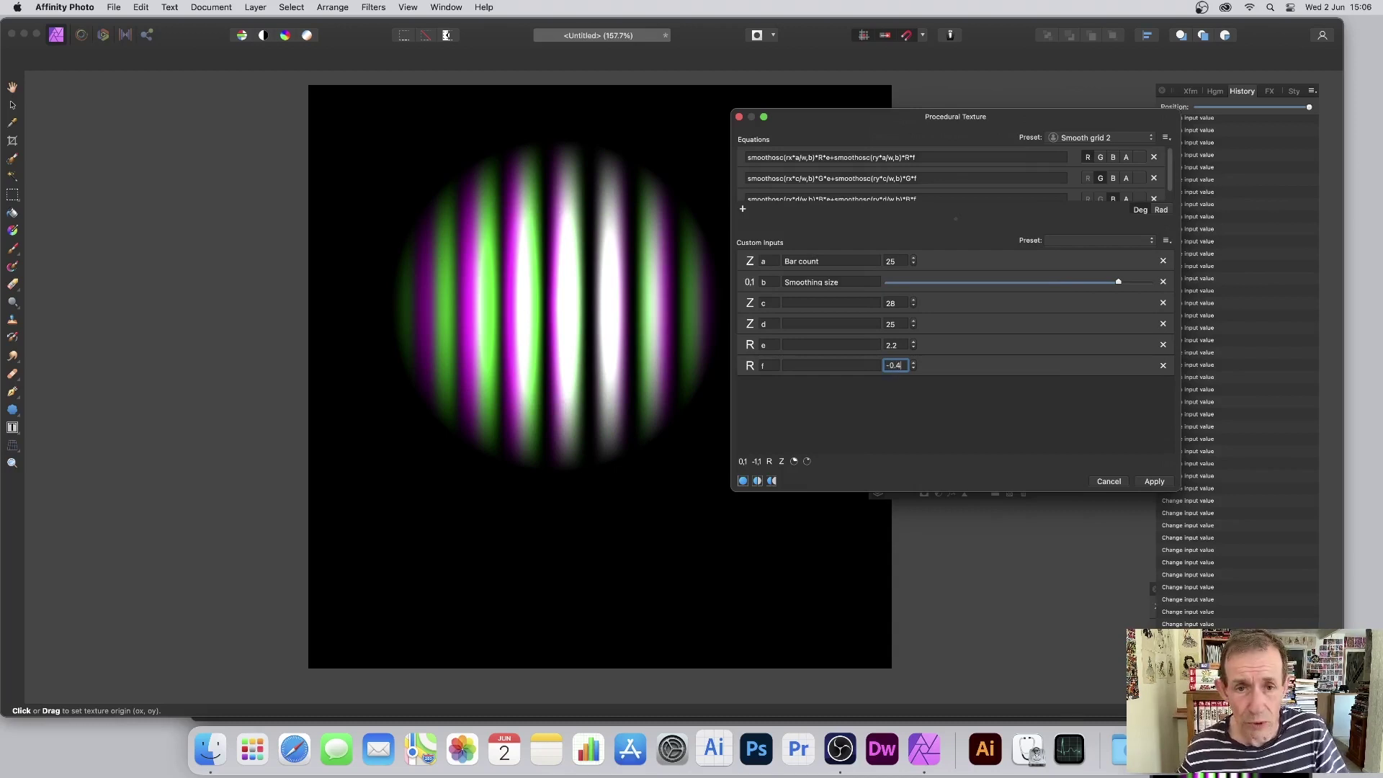
text(.4)
key(Return)
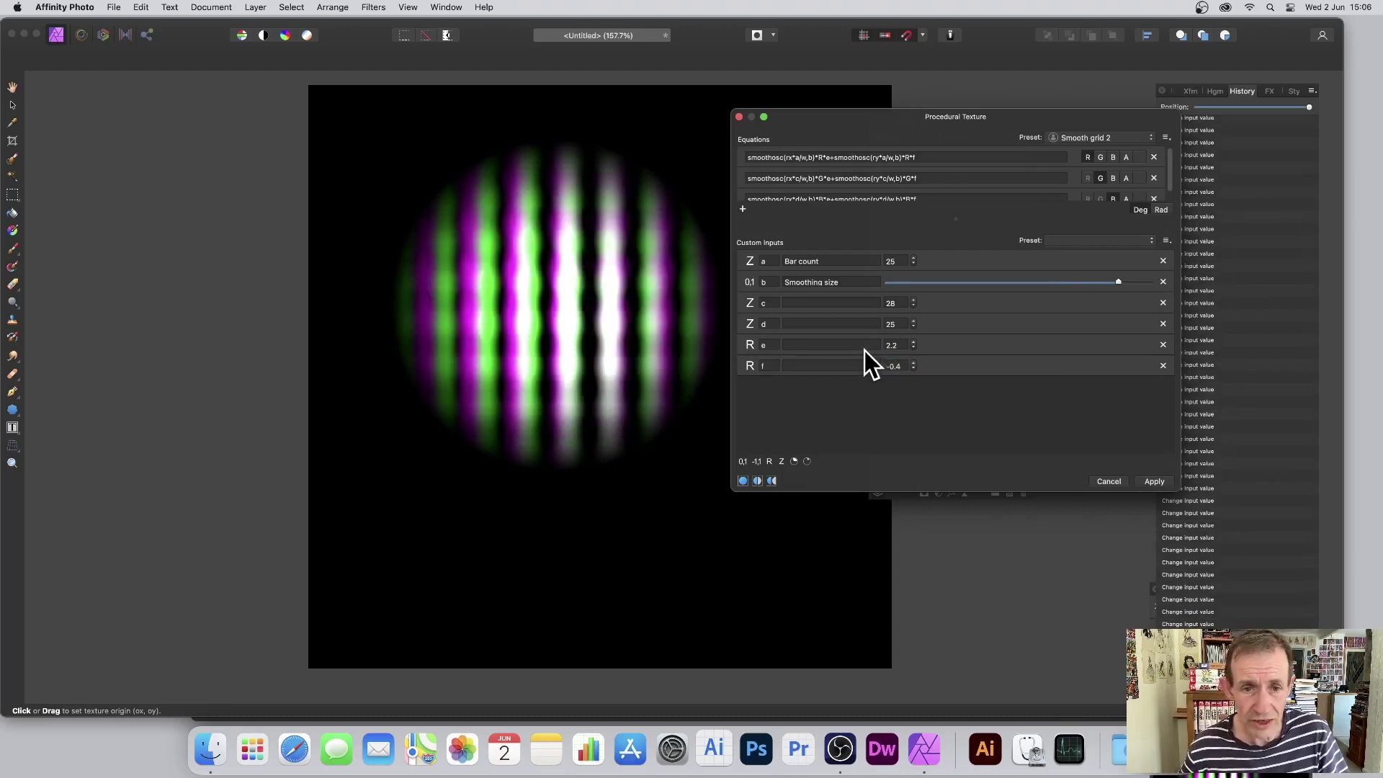
Lower the custom input d to 17
click(913, 326)
click(914, 327)
click(913, 326)
click(913, 326)
click(913, 326)
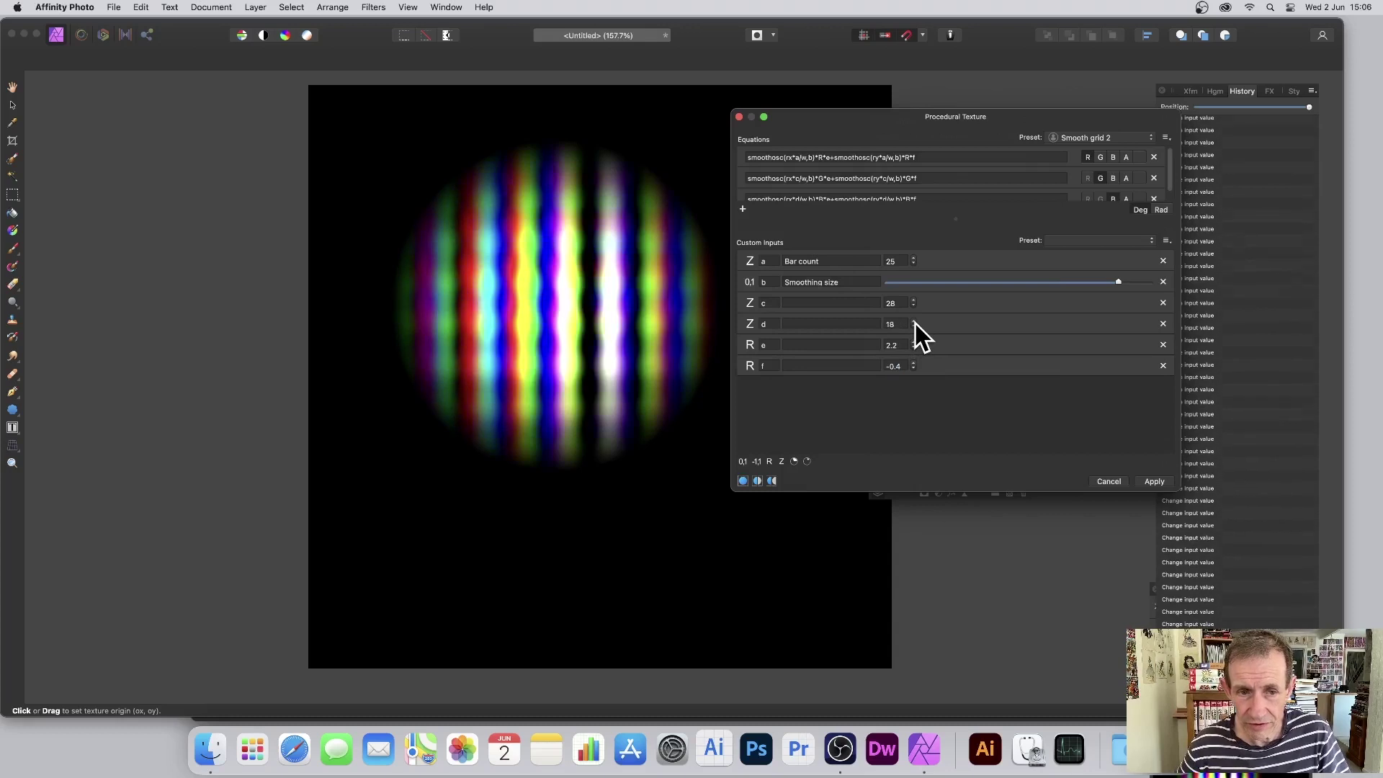
click(913, 326)
click(914, 326)
Save the custom input values as a third values preset named "Preset 3"
click(1166, 241)
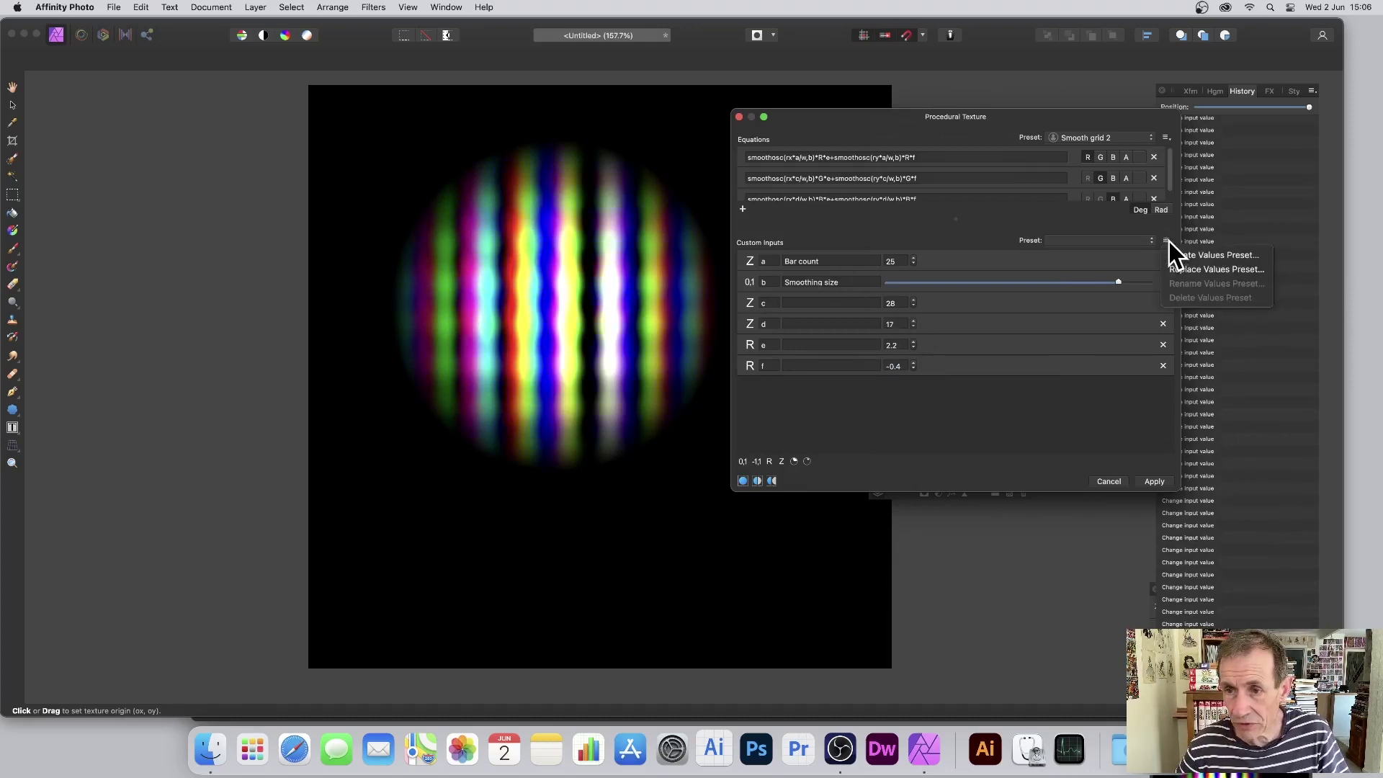
click(1196, 255)
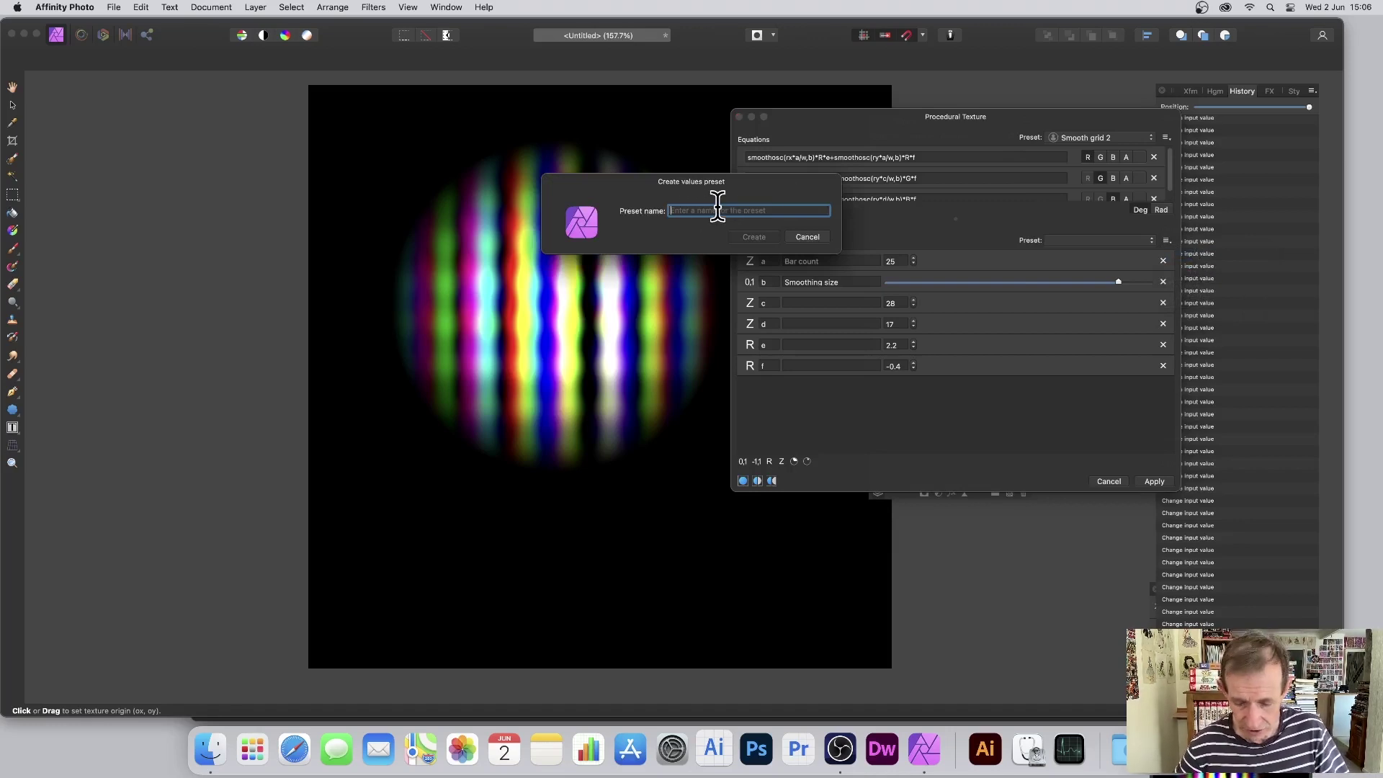
text(Preset 3)
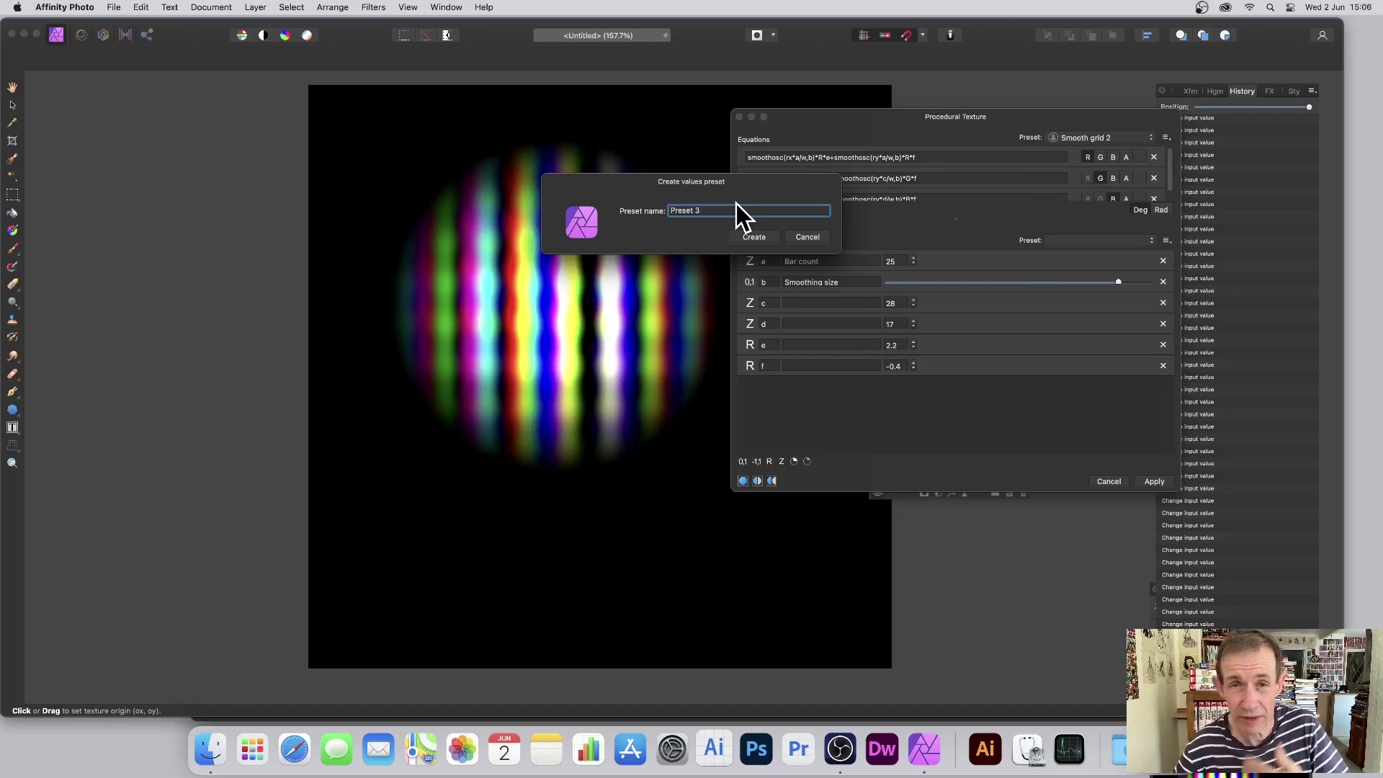
click(755, 237)
Check the list of saved values presets and apply the procedural texture to the pixel layer
click(1167, 241)
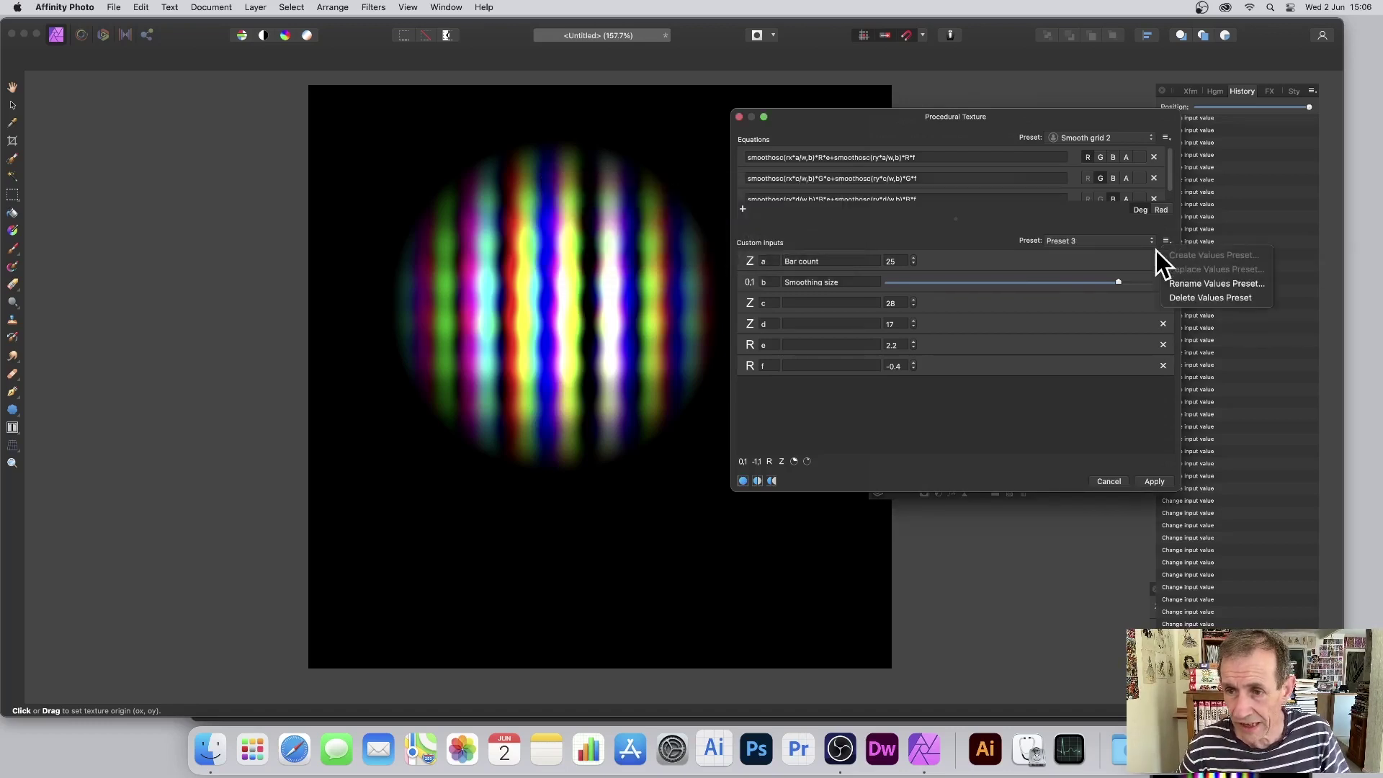
click(1112, 241)
click(1091, 243)
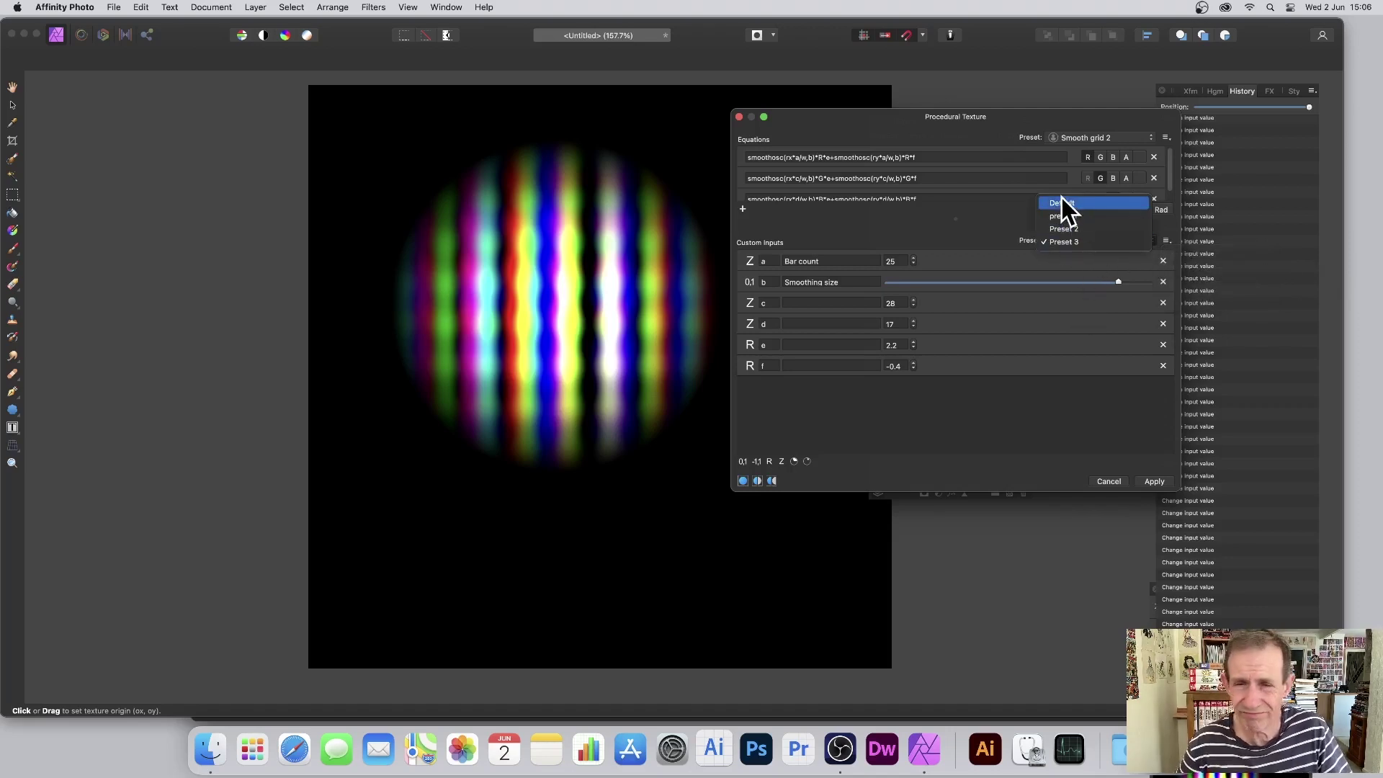
click(927, 236)
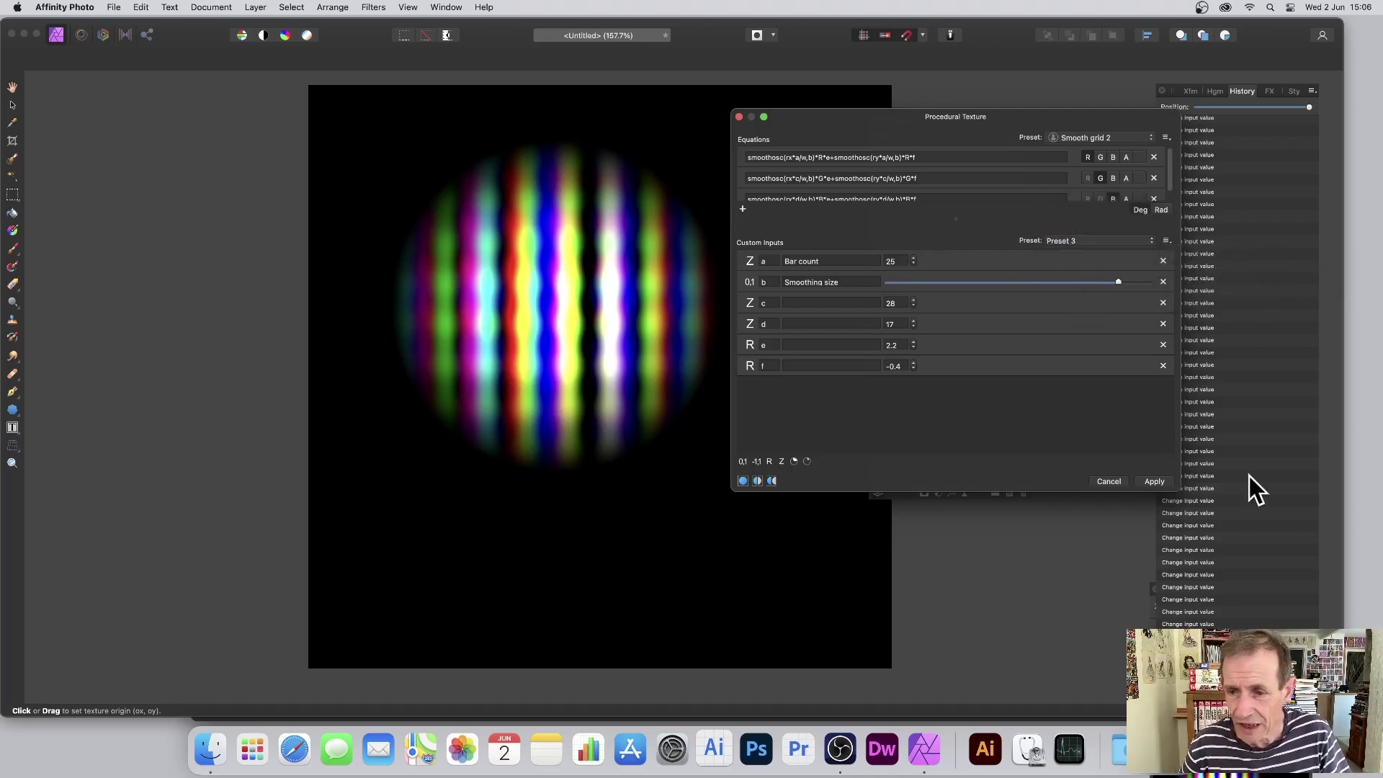
click(1159, 482)
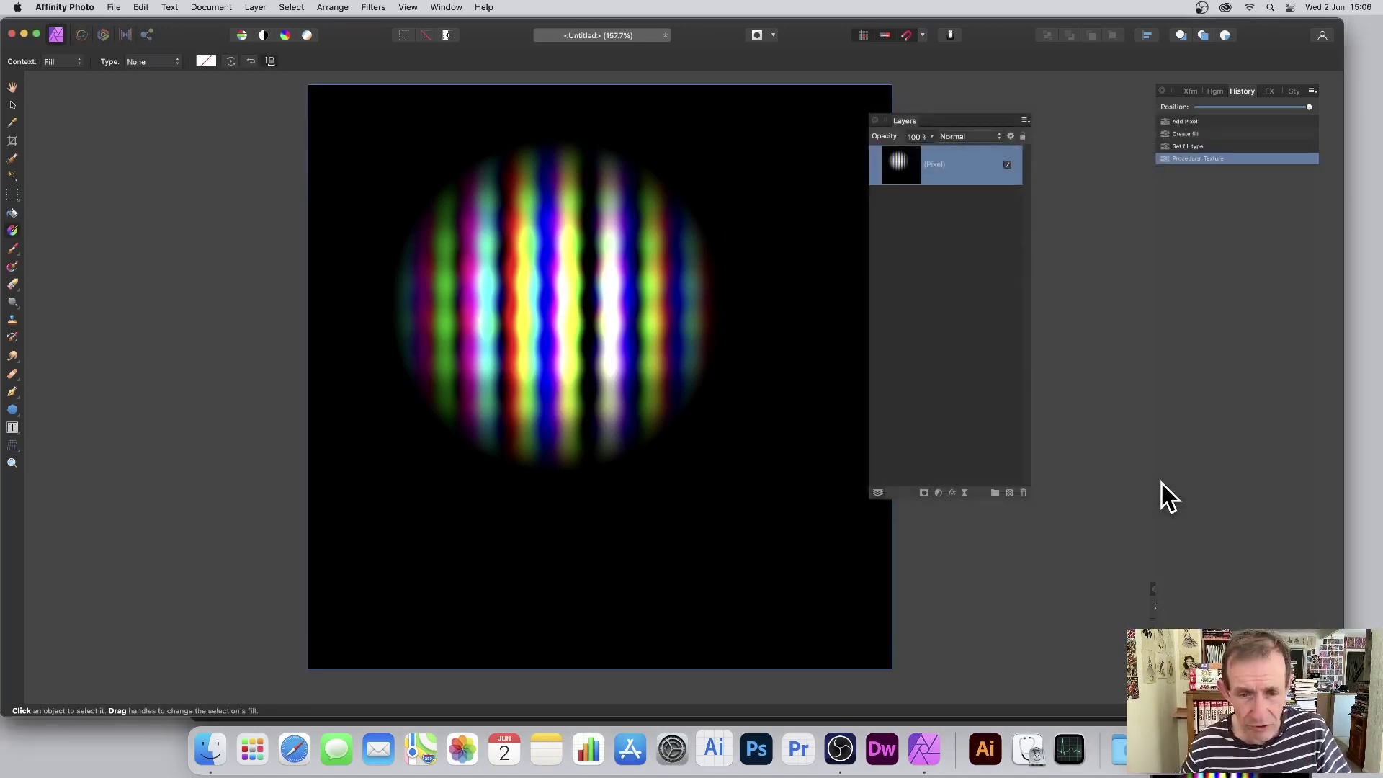
Undo the procedural texture and fill the layer with a diagonal linear gradient, white at the upper left to black at the lower right
key(super+z)
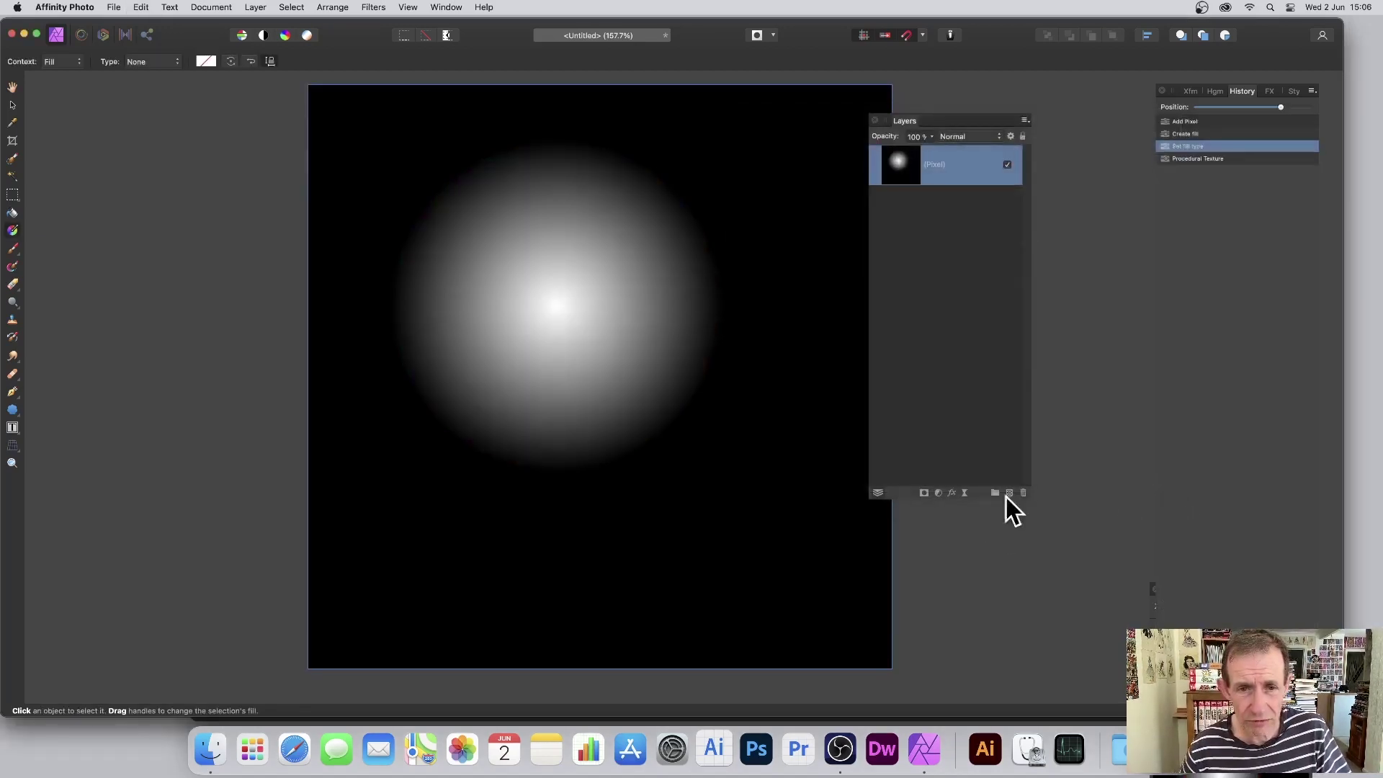
click(12, 231)
drag(425, 201, 828, 453)
Try repeating the last Procedural Texture filter on the linear gradient, and undo it
click(374, 7)
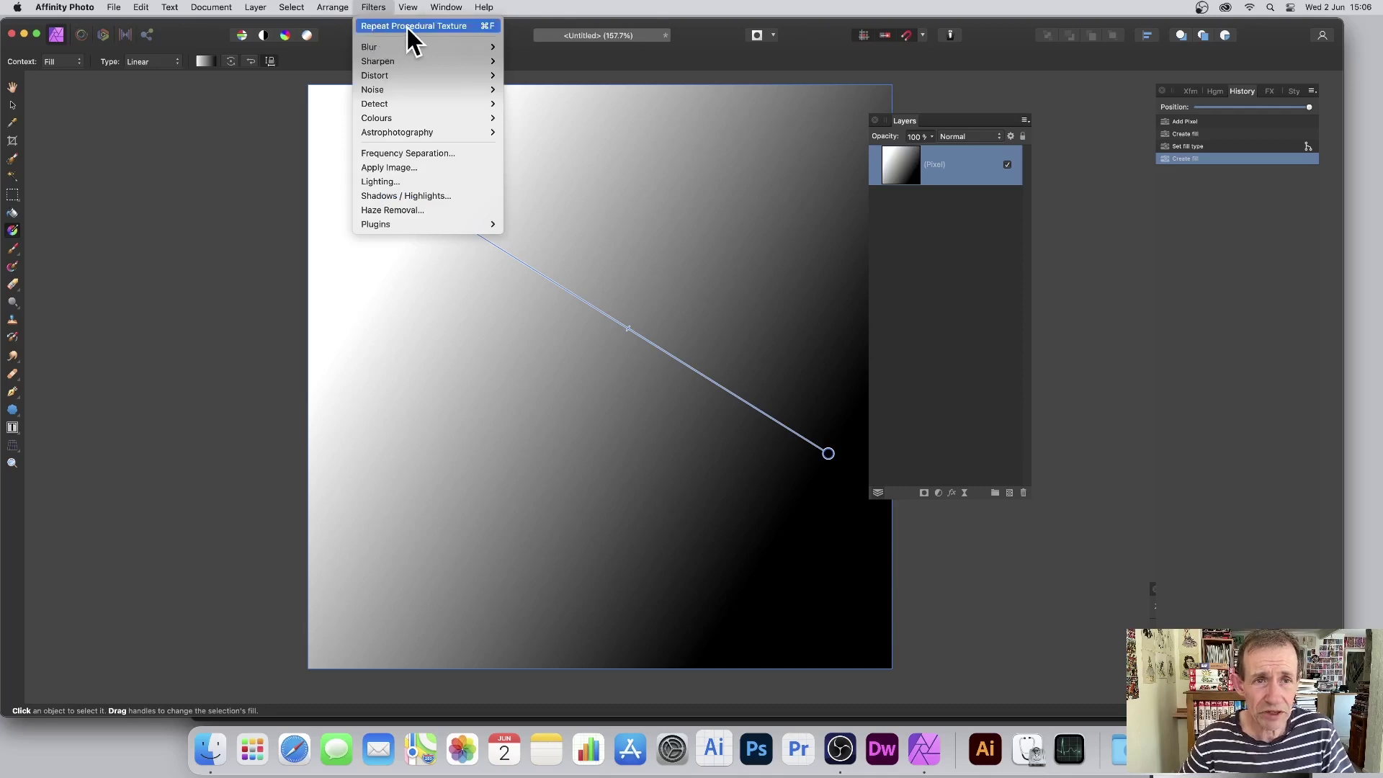
click(410, 28)
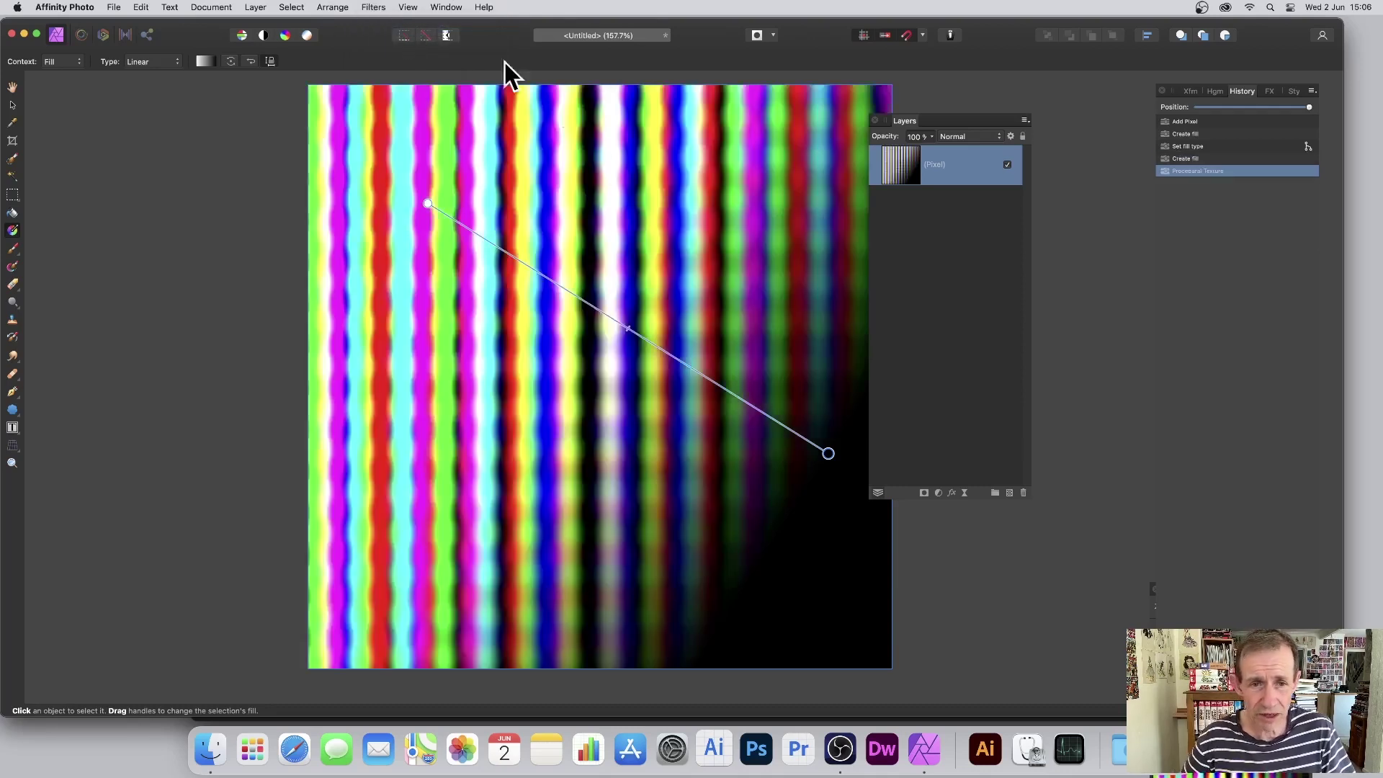
key(super+z)
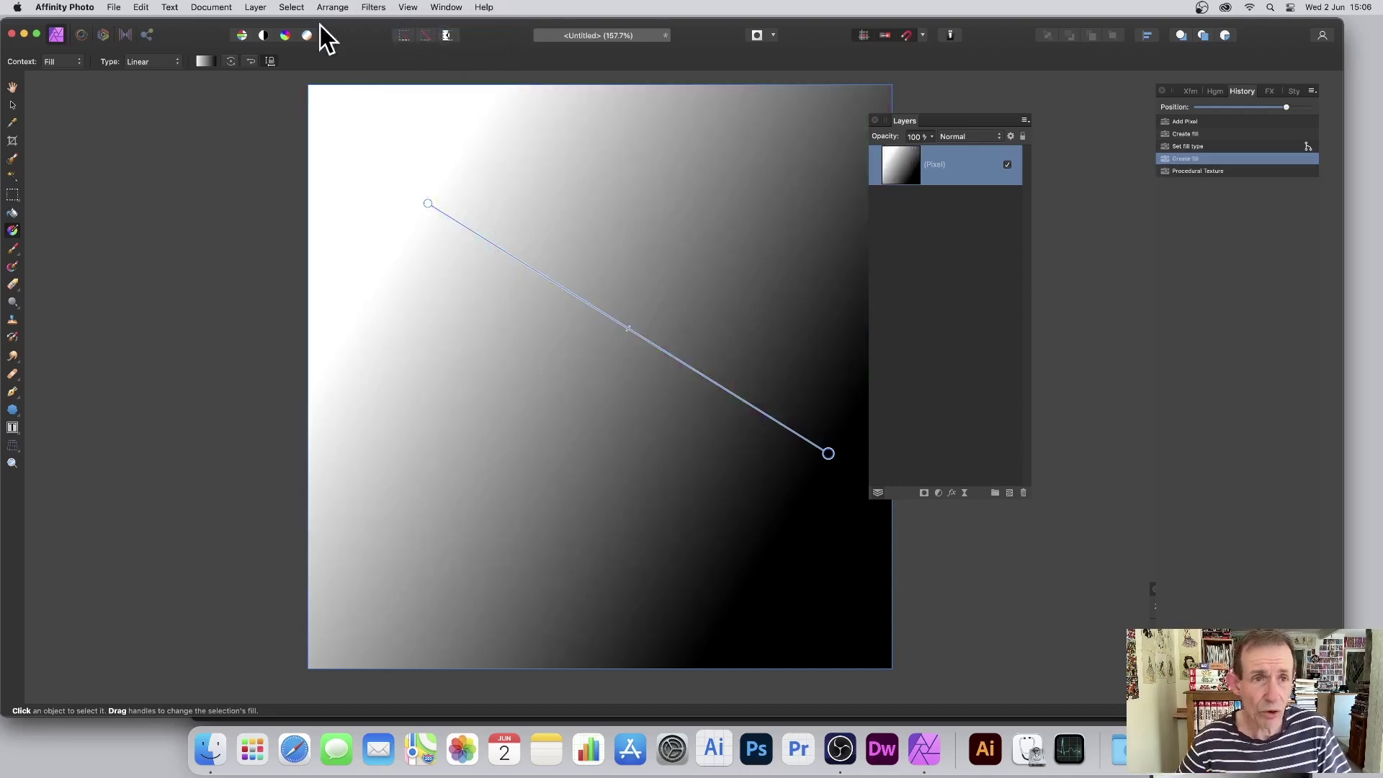
Start a new Procedural Texture on the linear gradient and load the "Smooth grid 2" preset, keeping the dialog clear of the image
click(373, 7)
mouse_move(388, 118)
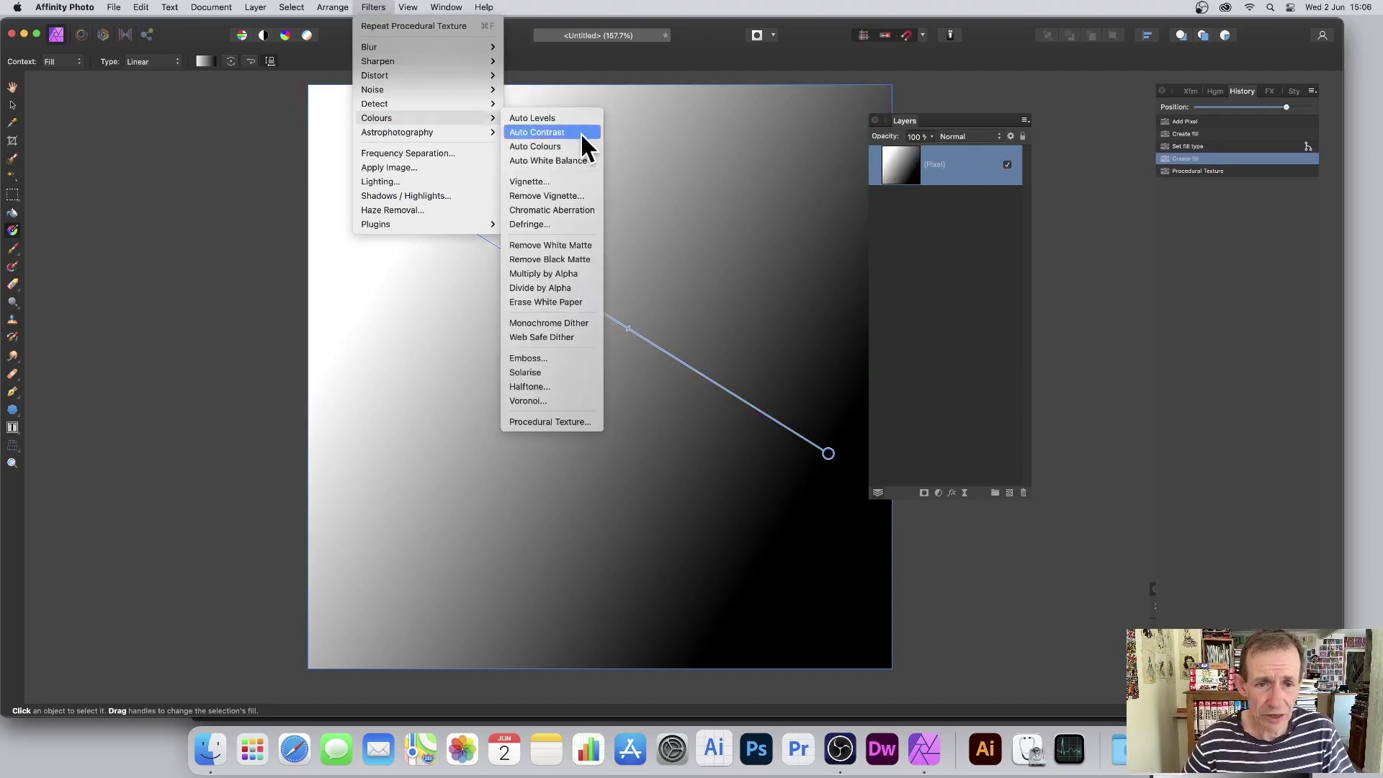
click(545, 421)
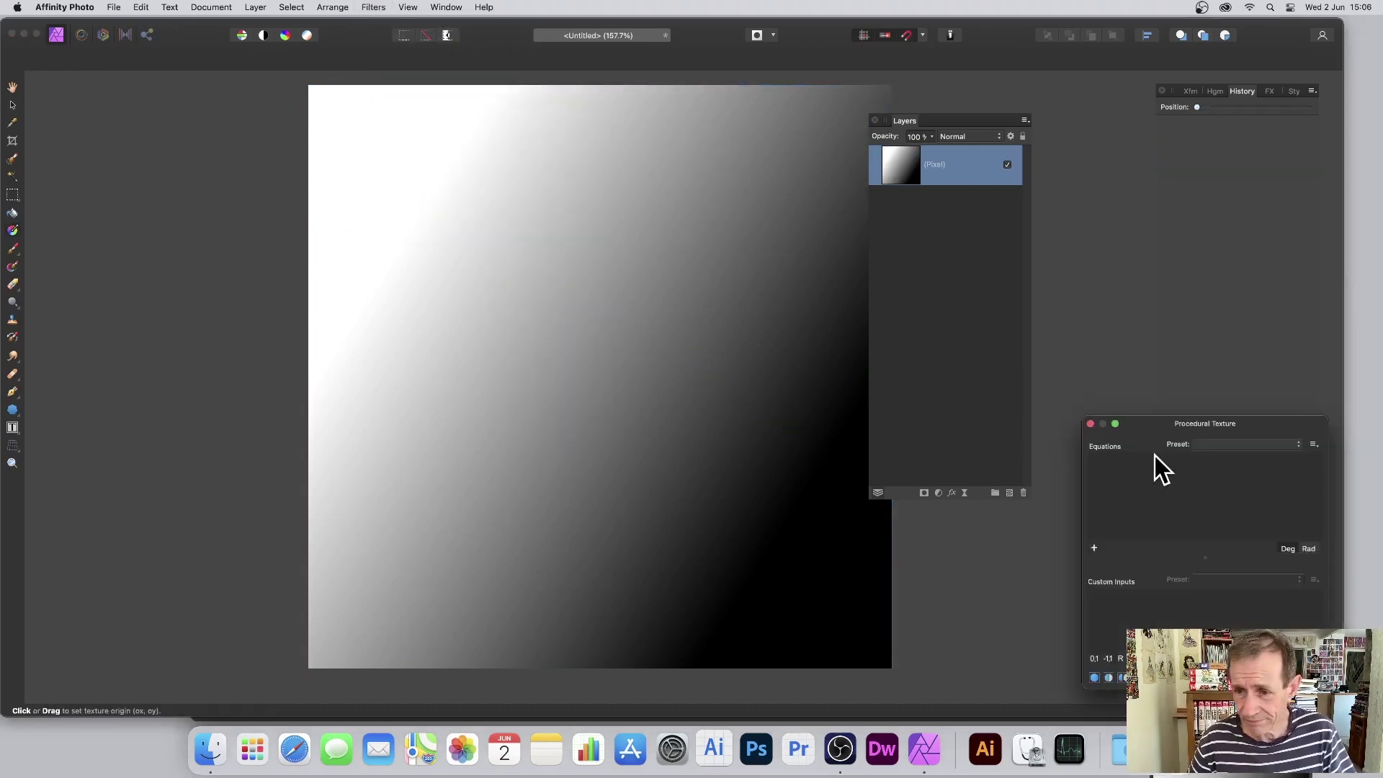
drag(1154, 424, 589, 177)
click(660, 199)
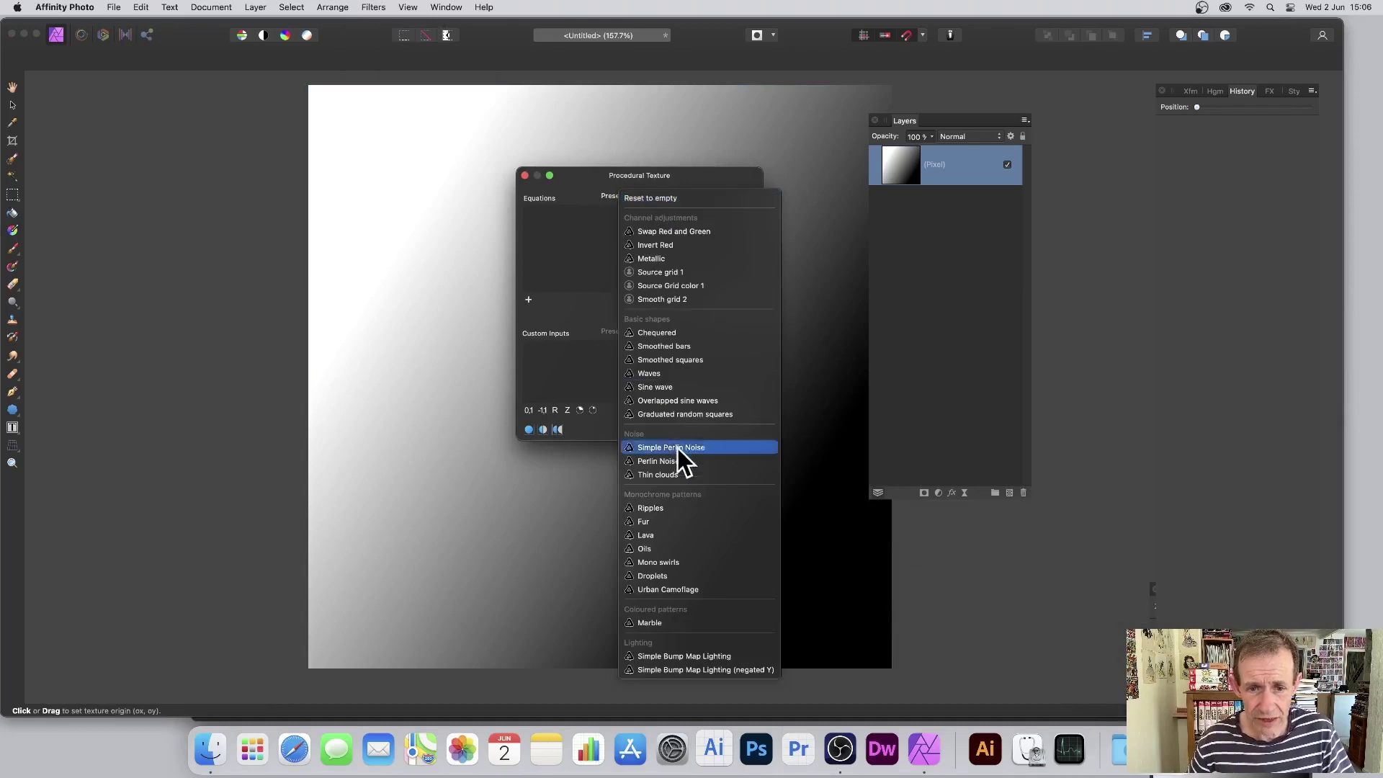
click(672, 300)
drag(611, 177, 1039, 183)
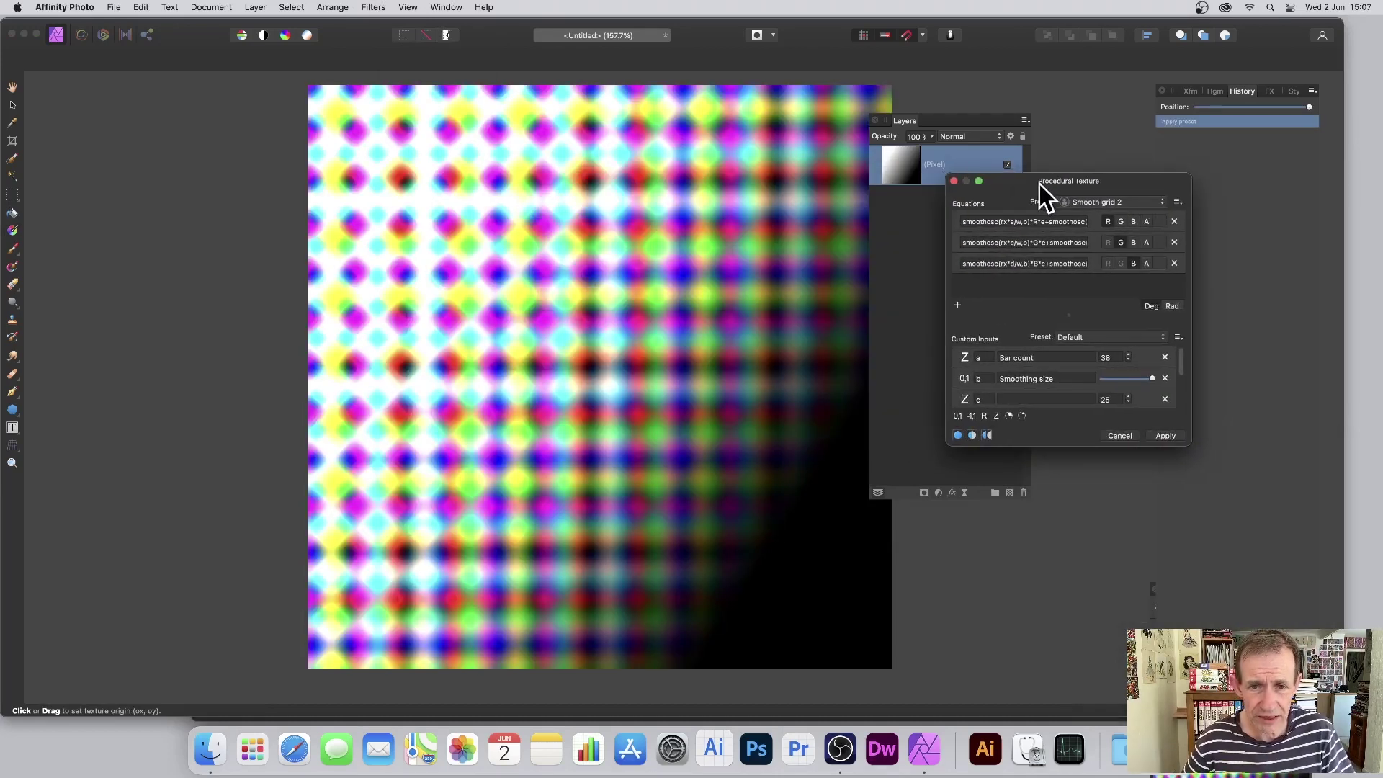
Try the values presets "preset 1" and "Preset 2" on the gradient, and settle on "Preset 3"
click(1095, 339)
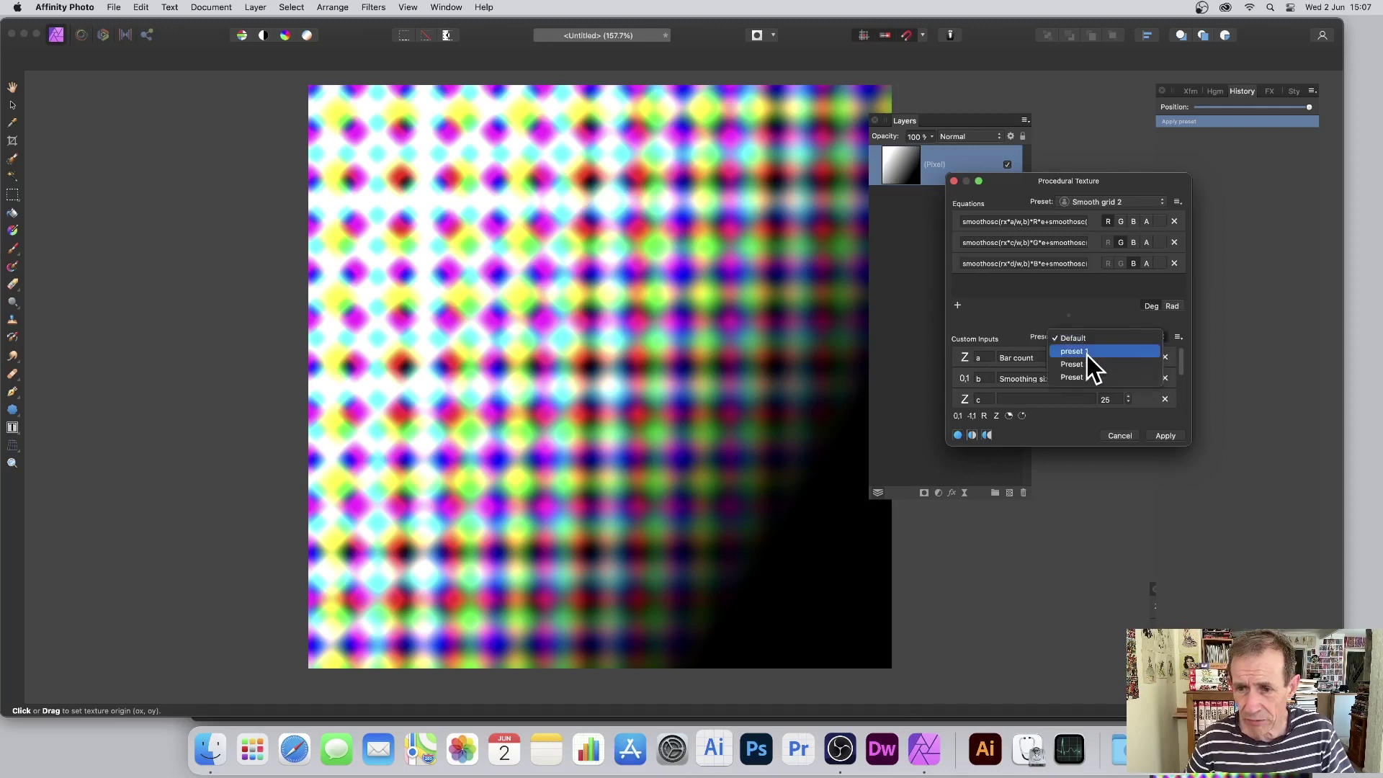
click(1087, 356)
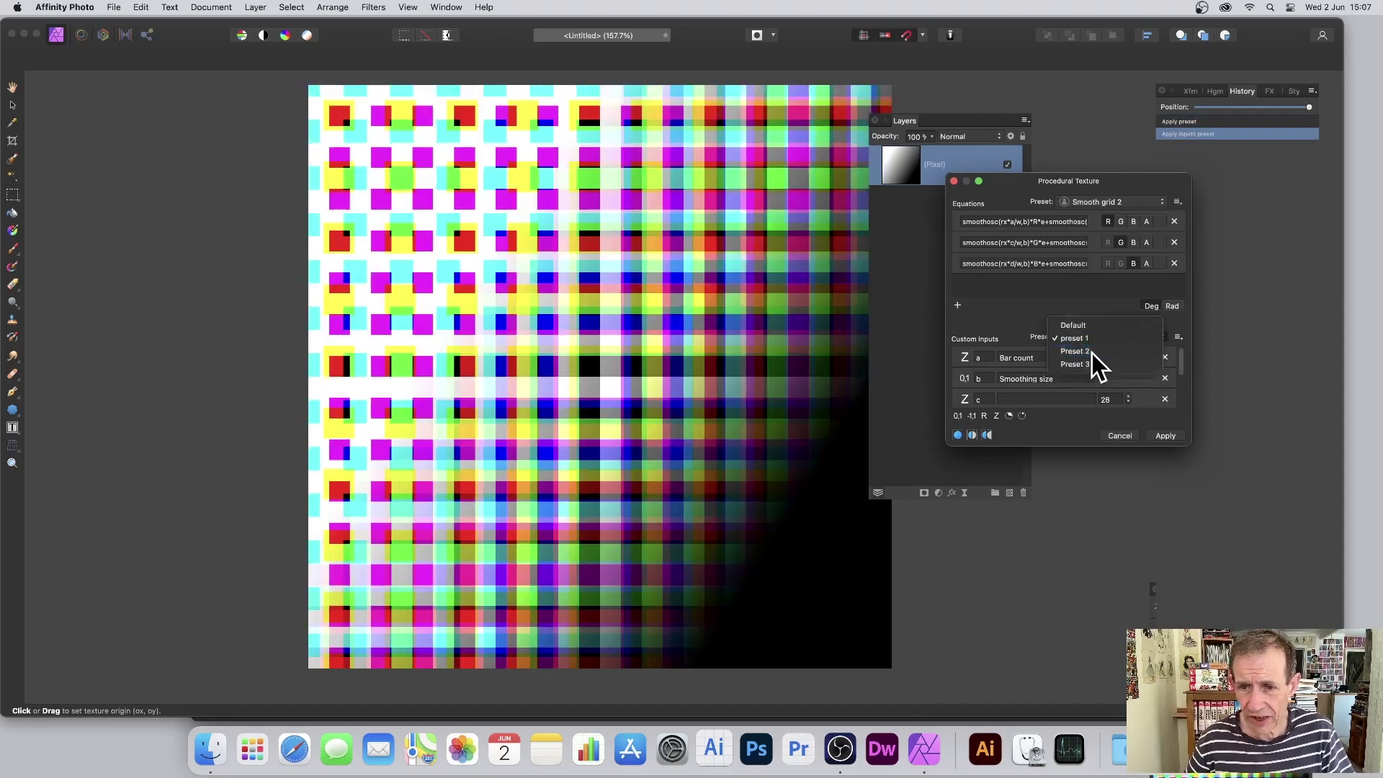
click(1092, 351)
click(1095, 348)
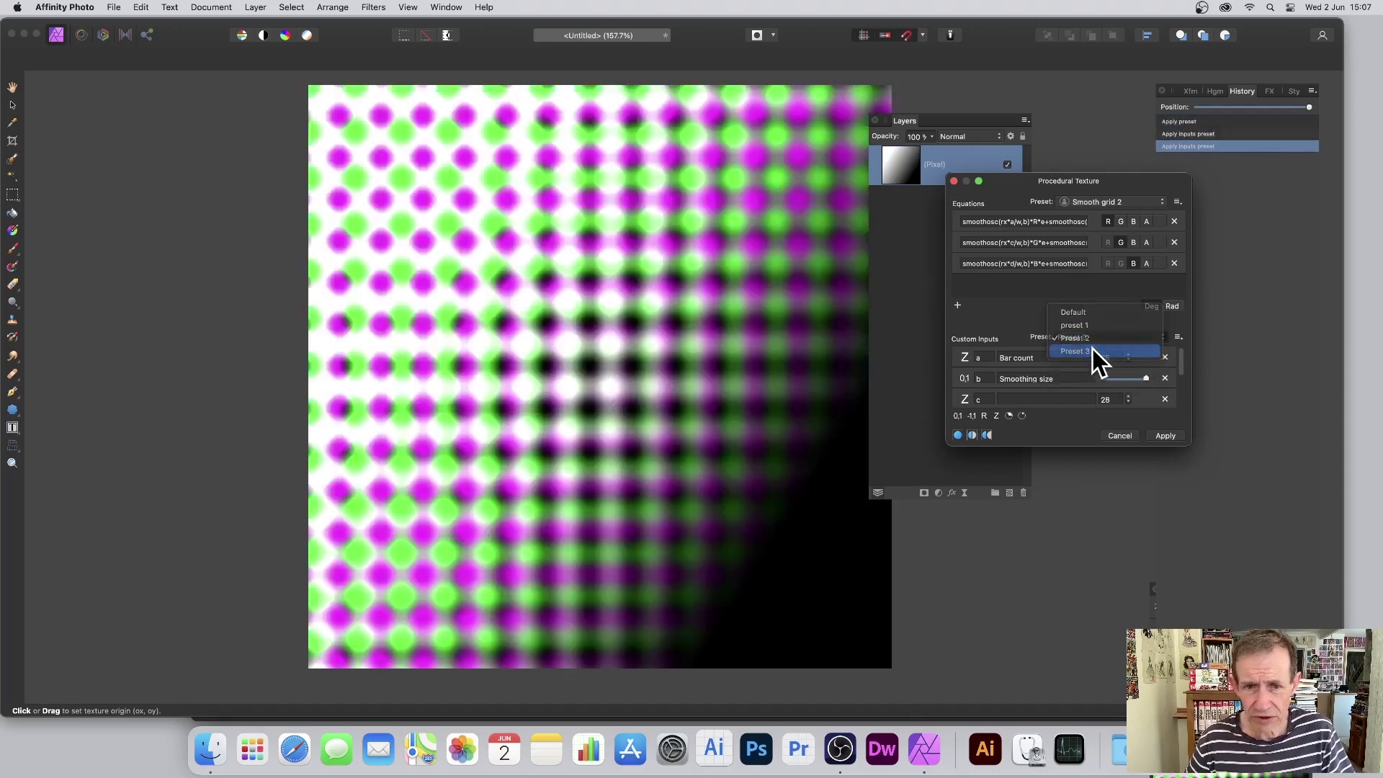
click(1092, 350)
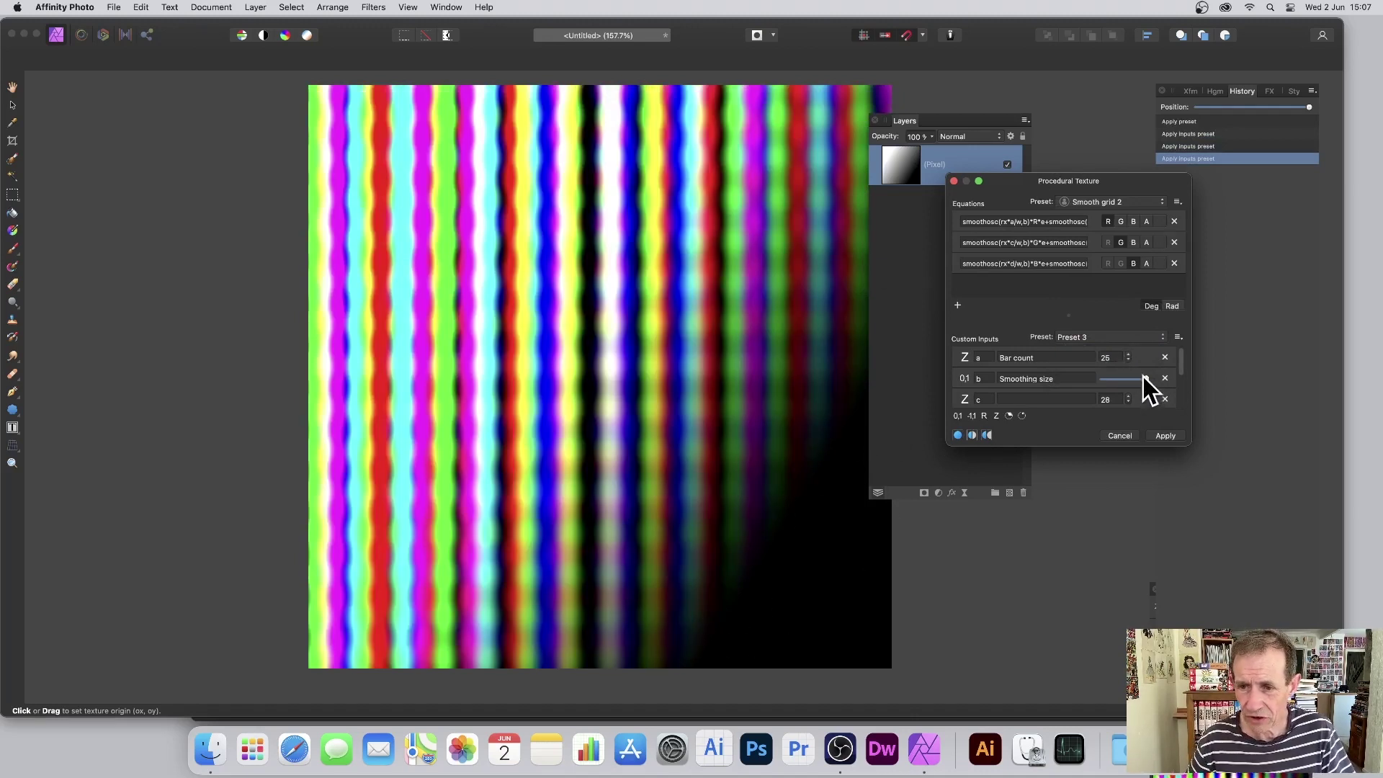
Raise the smoothing size to near its maximum, set the bar count to 29 and apply the procedural texture
mouse_move(1144, 378)
mouse_down()
mouse_move(1116, 378)
mouse_move(1170, 380)
mouse_move(1153, 379)
mouse_up()
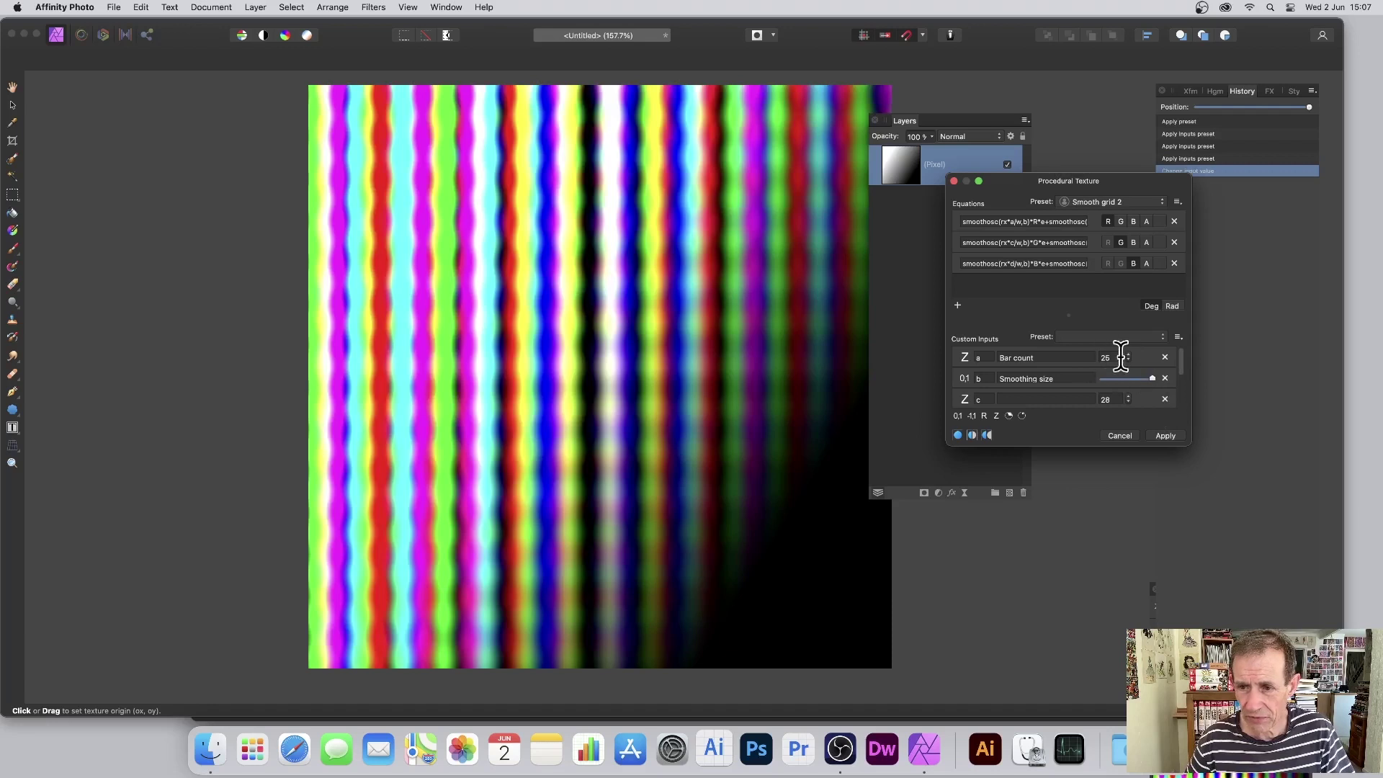
click(1128, 354)
click(1127, 354)
click(1128, 354)
click(1127, 354)
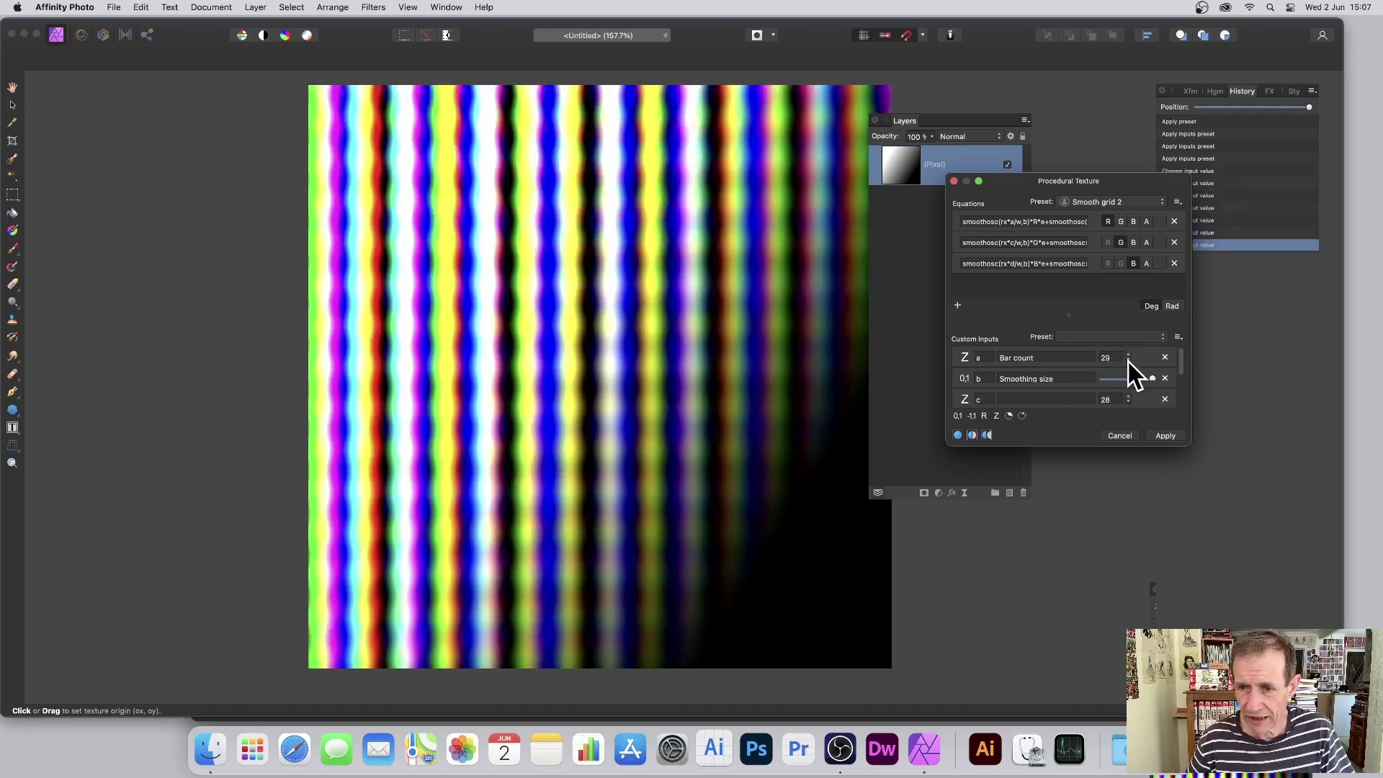
click(1159, 433)
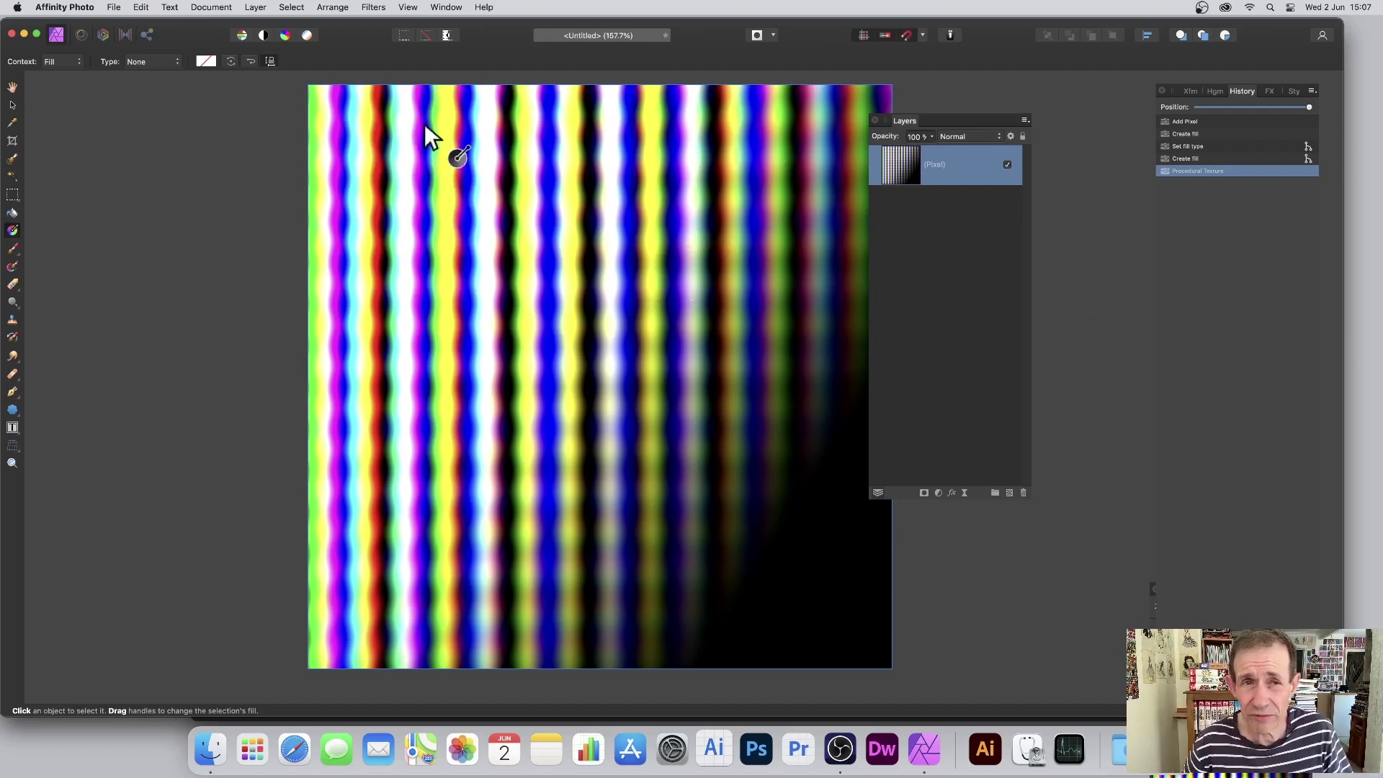
Start the Deform distortion on the texture with Similarity linear constraints and a master strength of 52 %
click(371, 7)
mouse_move(378, 75)
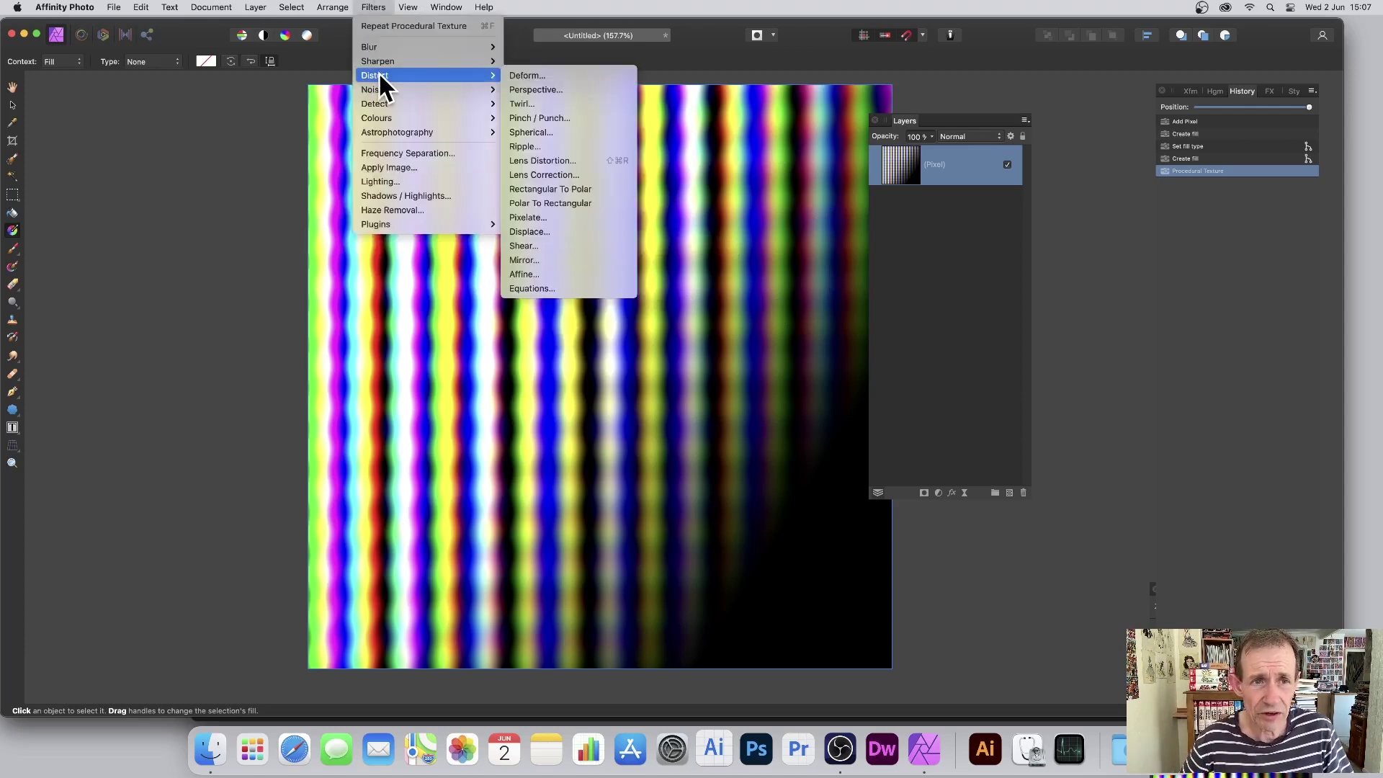
click(568, 75)
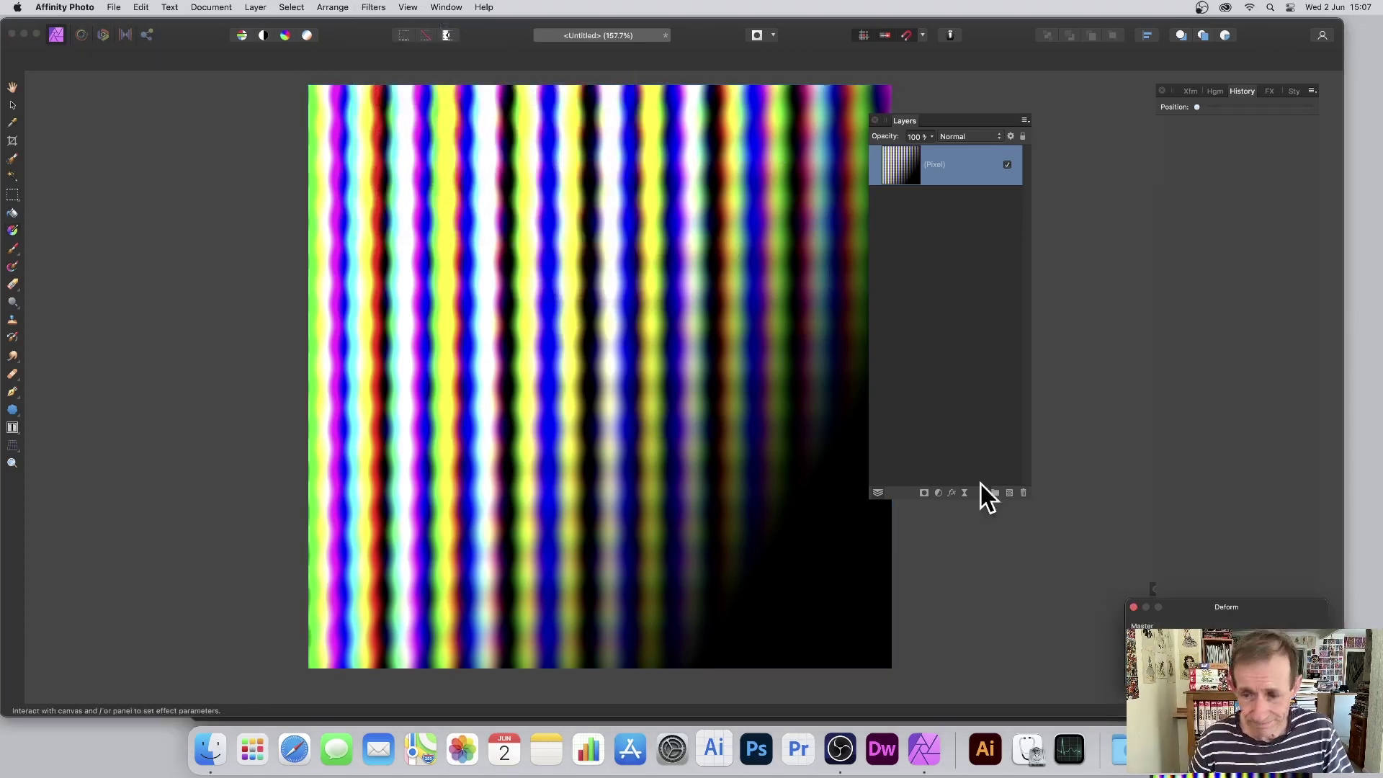
drag(1195, 611, 573, 238)
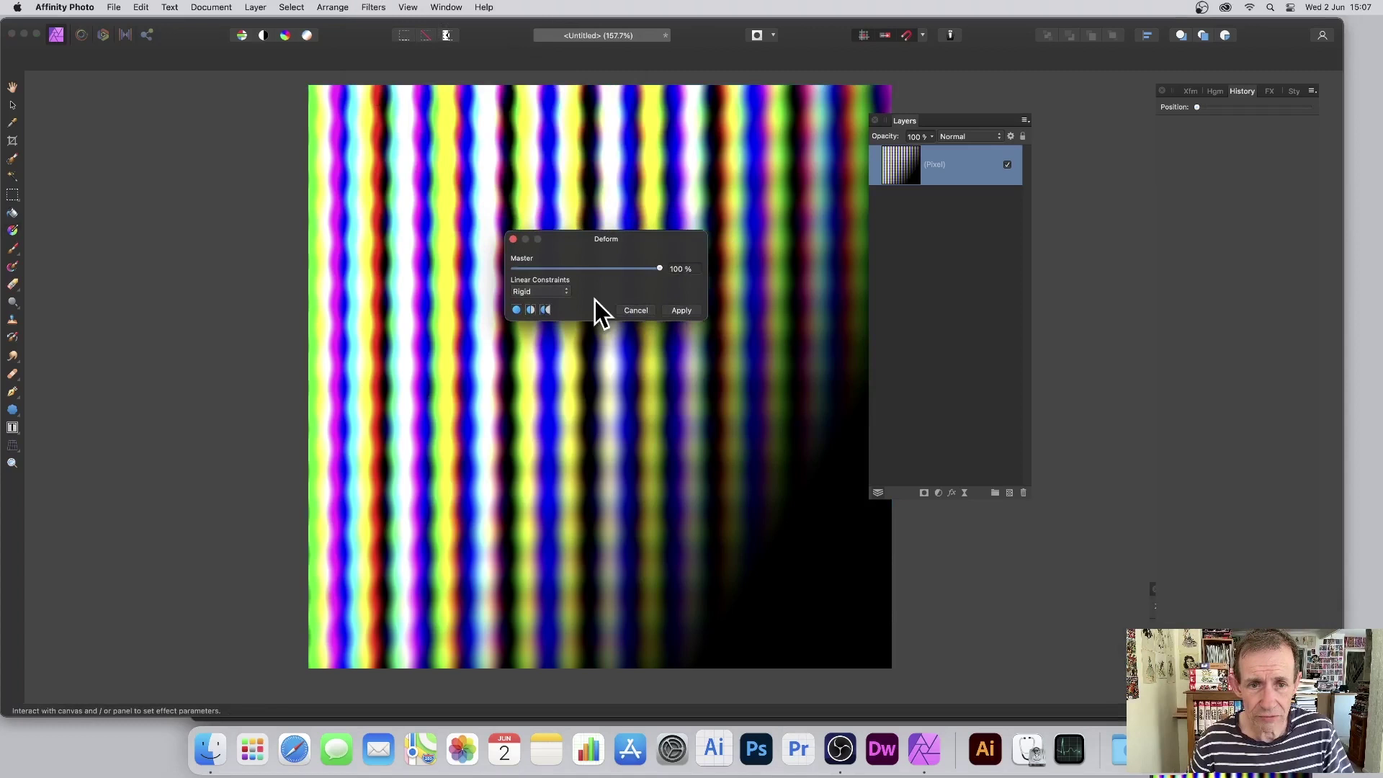
click(542, 292)
click(543, 310)
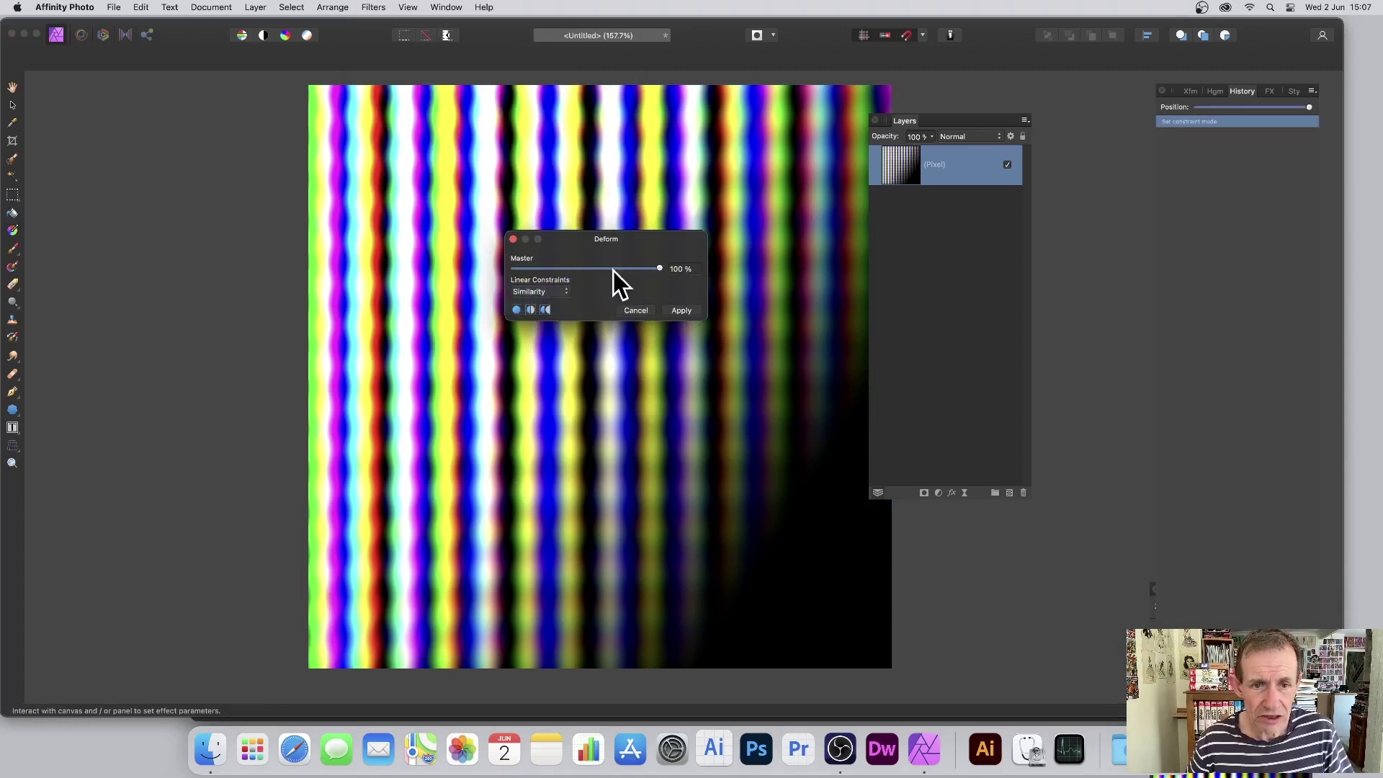
drag(606, 268, 589, 268)
Place six deform handles around the middle of the striped texture
click(476, 211)
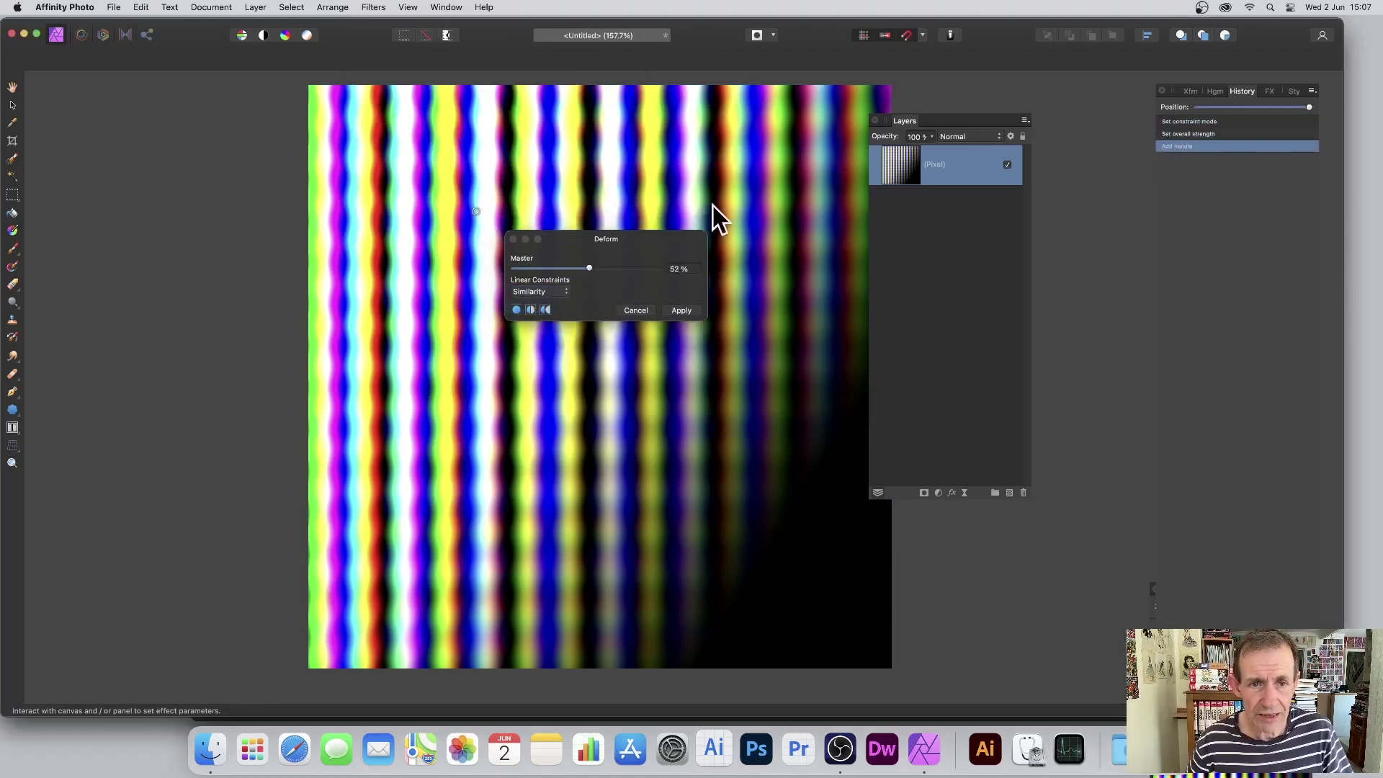
click(742, 183)
click(745, 402)
click(514, 488)
click(480, 378)
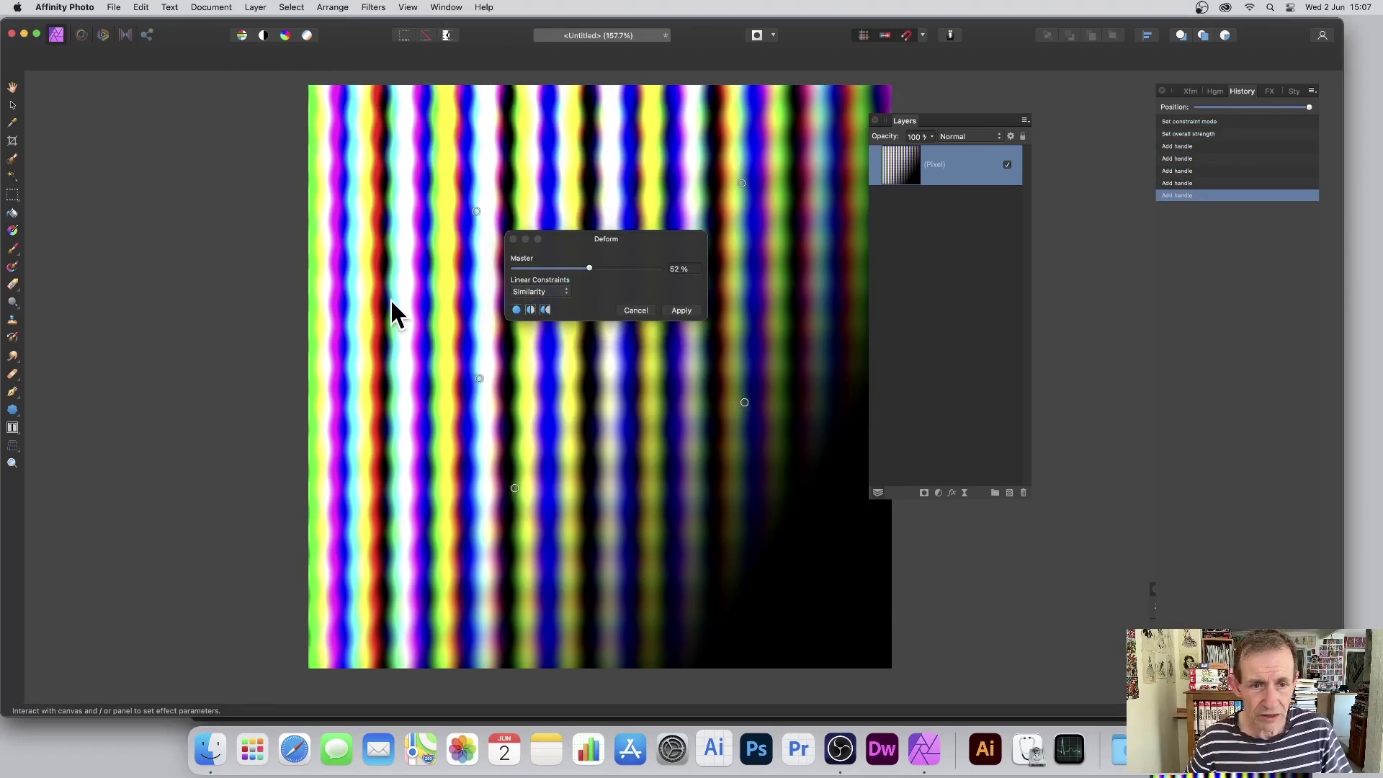
click(391, 298)
Warp the stripes by moving the leftmost handle up to the top centre and the upper-left handle down toward the lower left
drag(391, 298, 609, 147)
drag(473, 209, 410, 466)
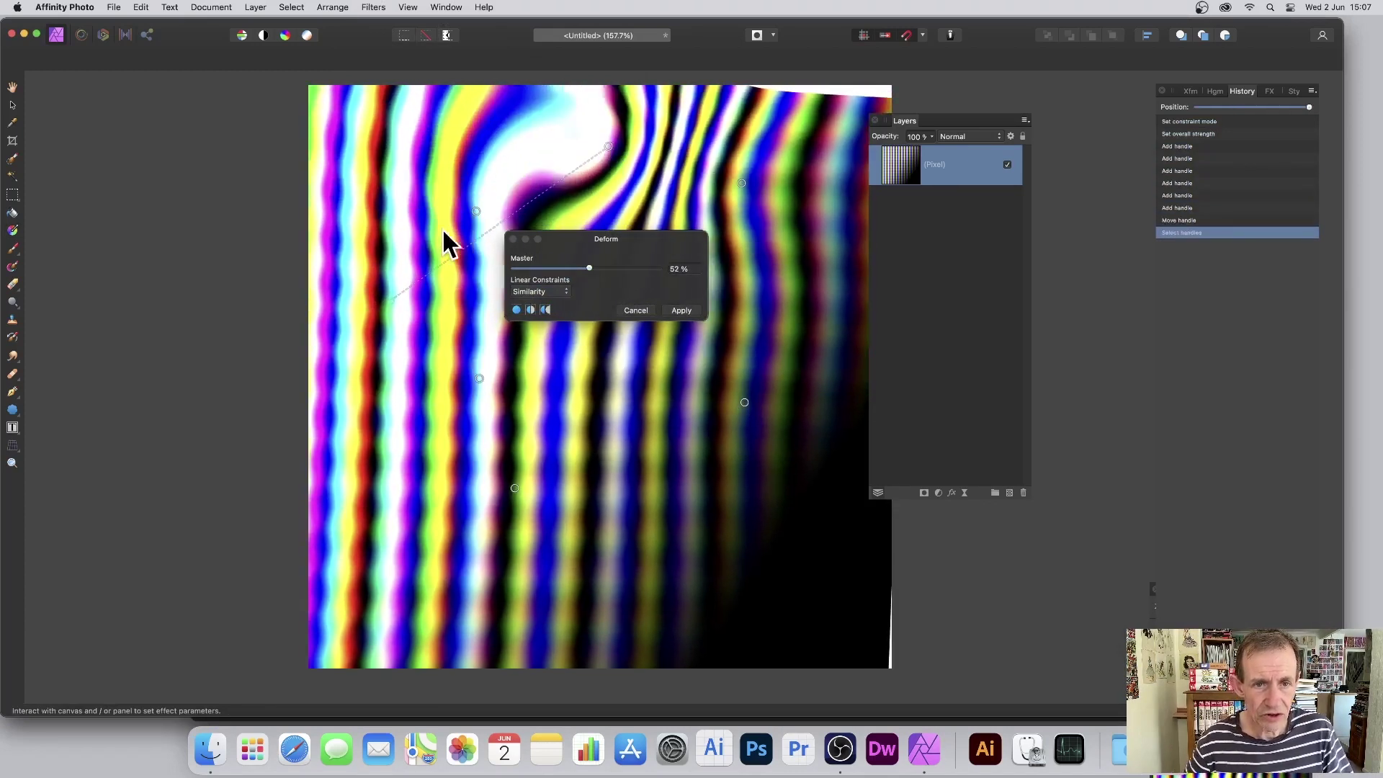
drag(477, 213, 344, 494)
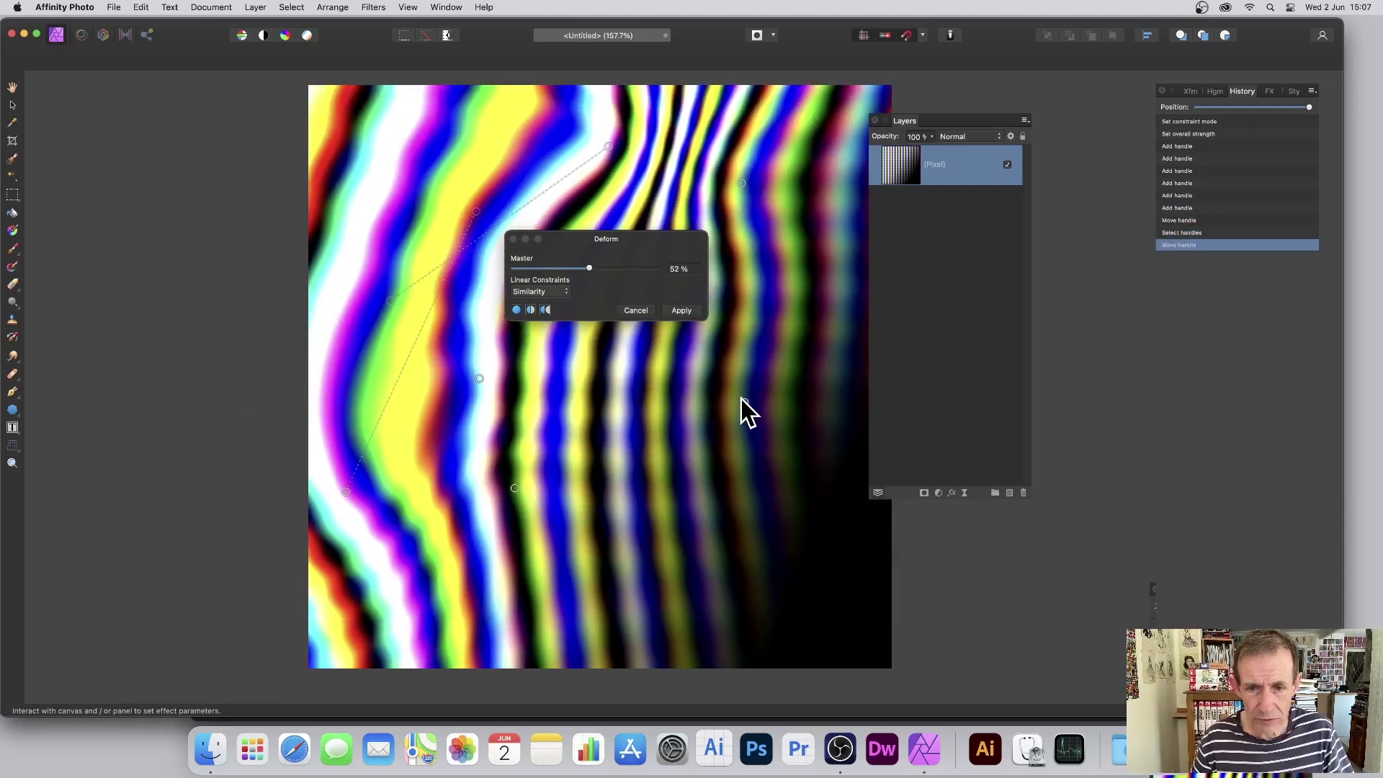
Pull the right-hand deform handle outward, warp from a new upper-left handle toward the lower right, and apply the distortion
drag(741, 410, 872, 446)
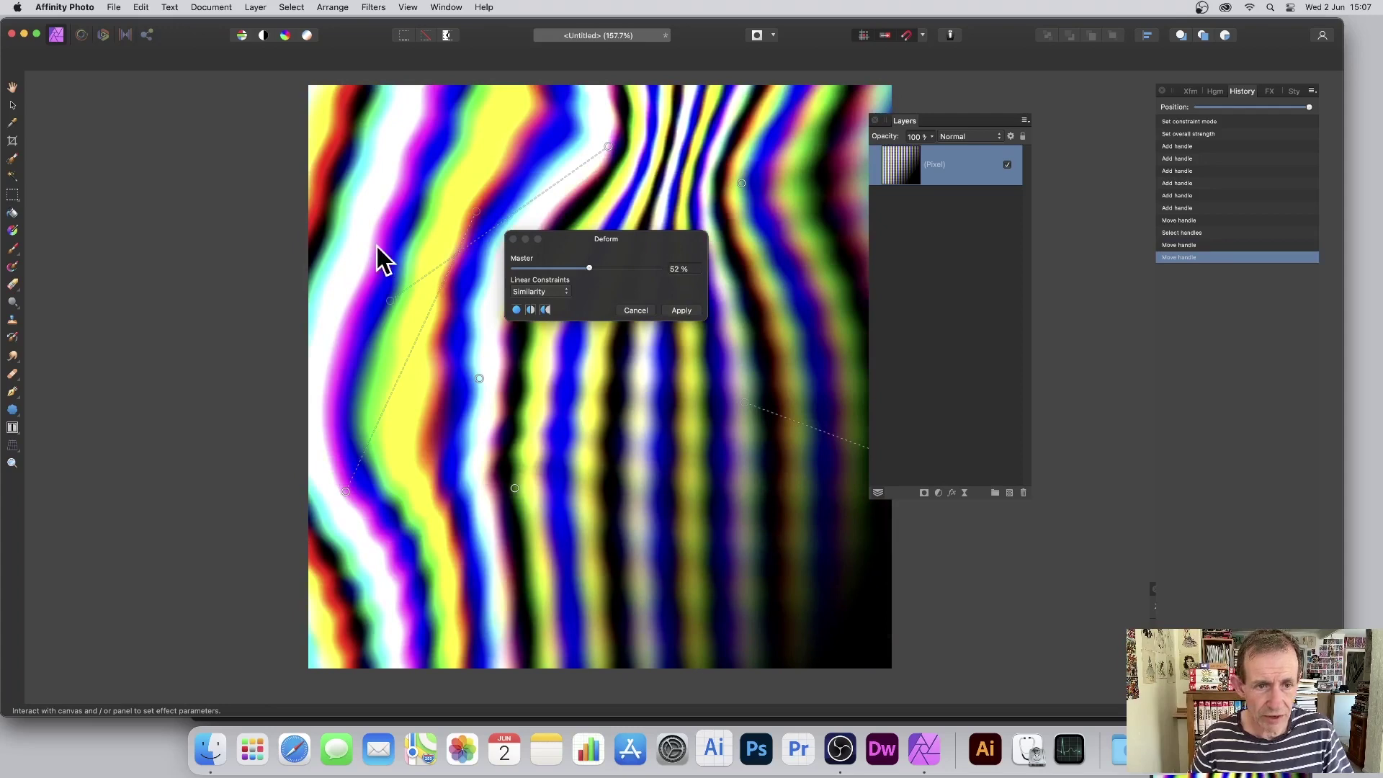
drag(375, 247, 824, 508)
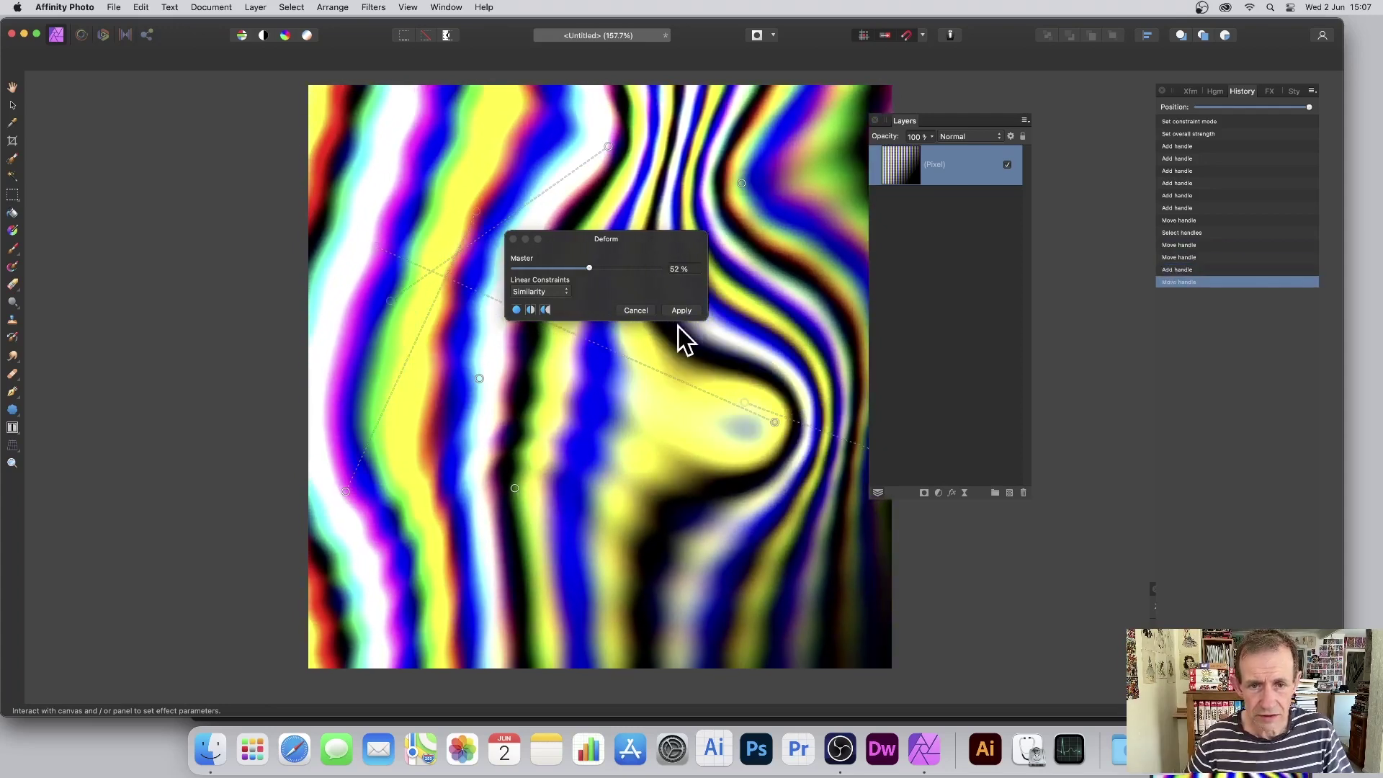
click(681, 310)
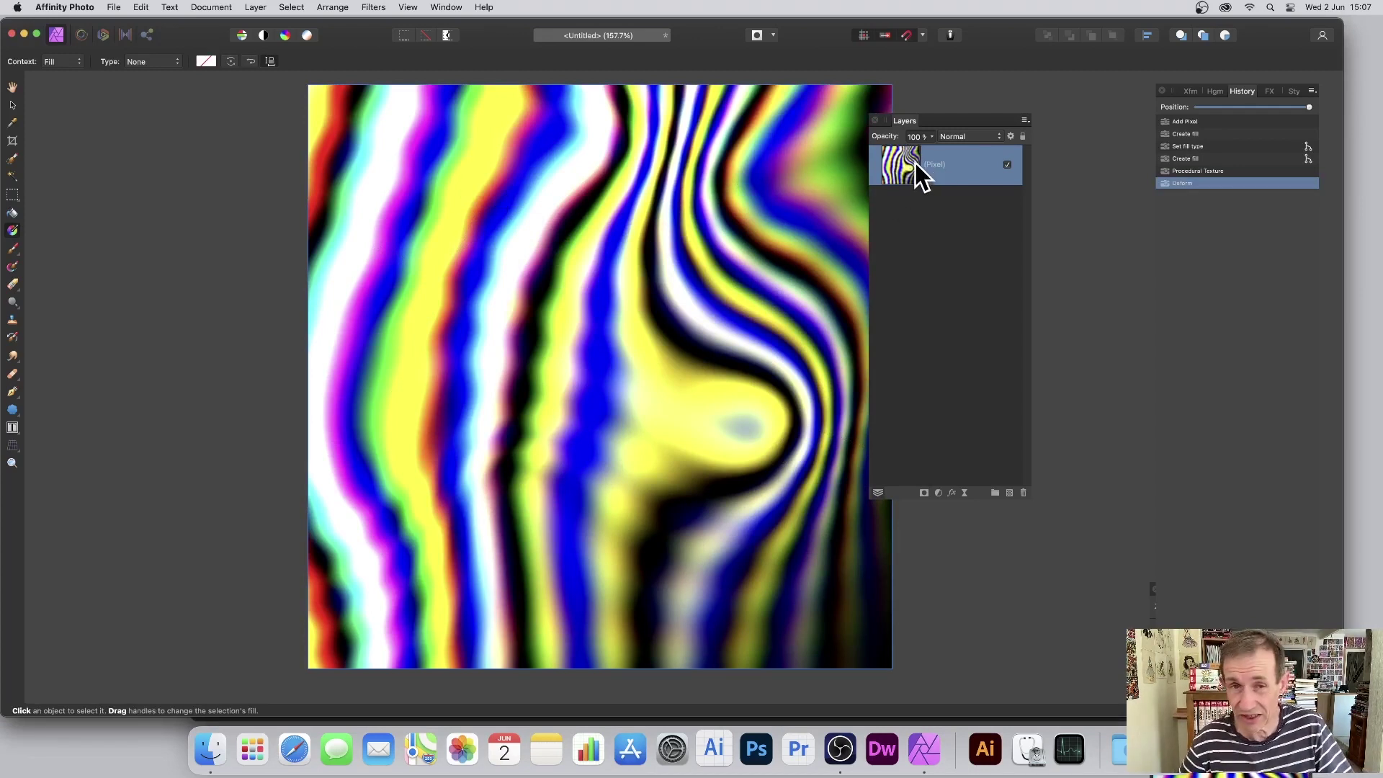
Duplicate the warped pixel layer and rotate the copy a quarter turn counterclockwise
click(255, 7)
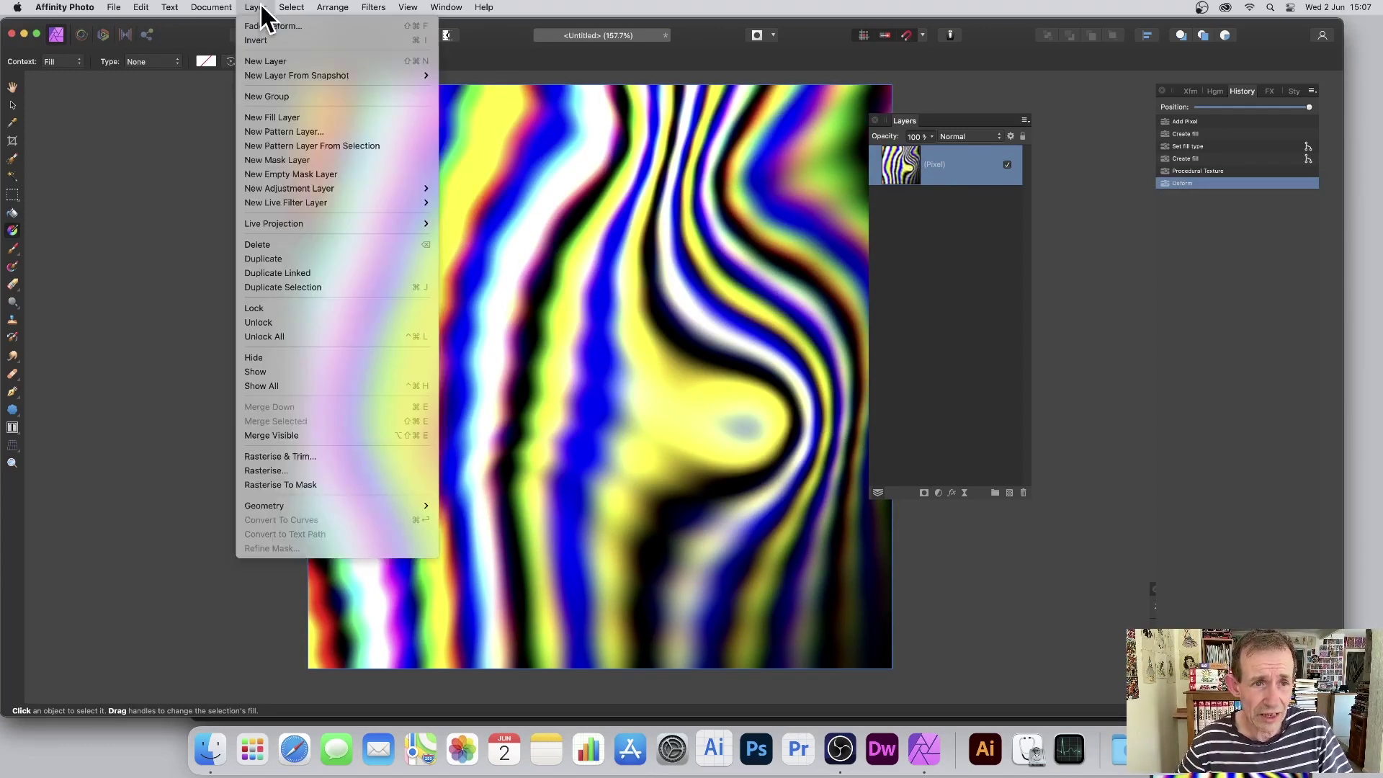
click(283, 258)
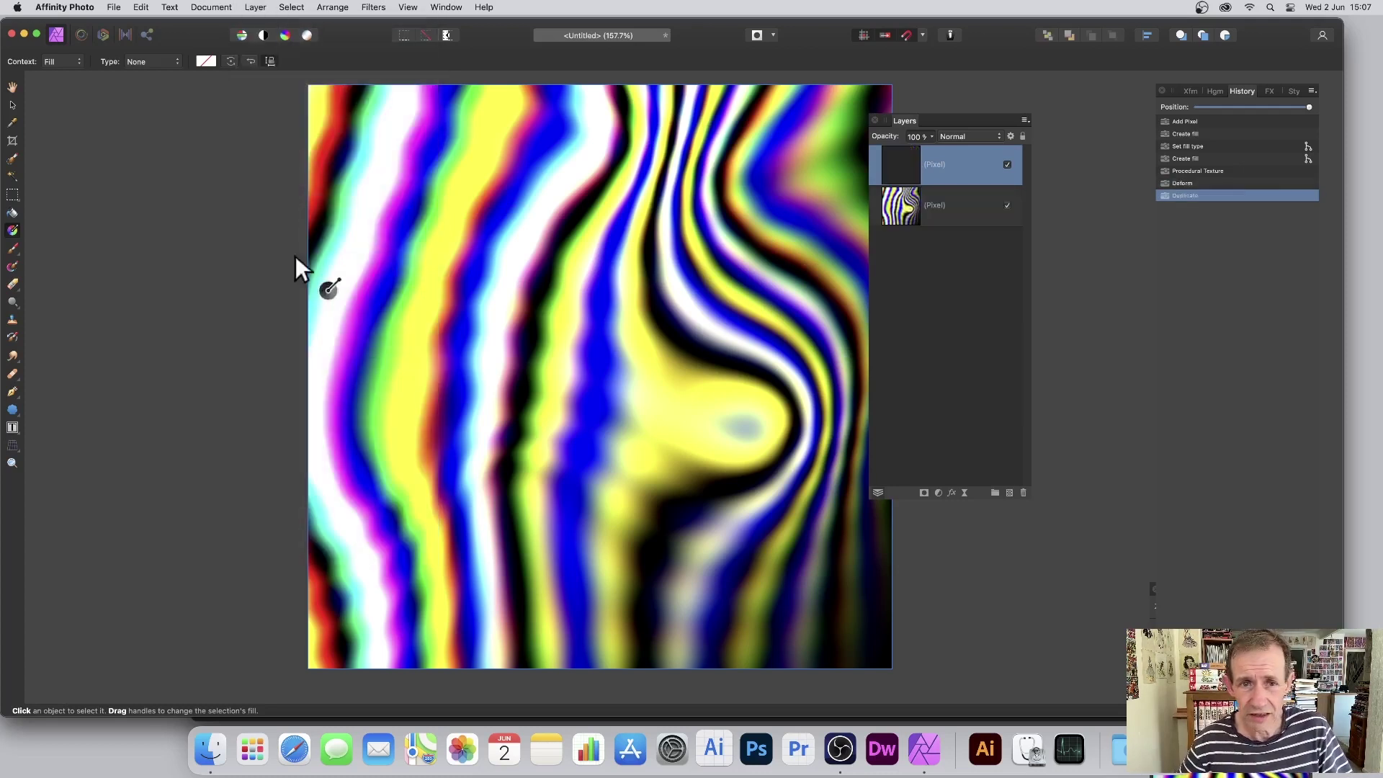
click(13, 104)
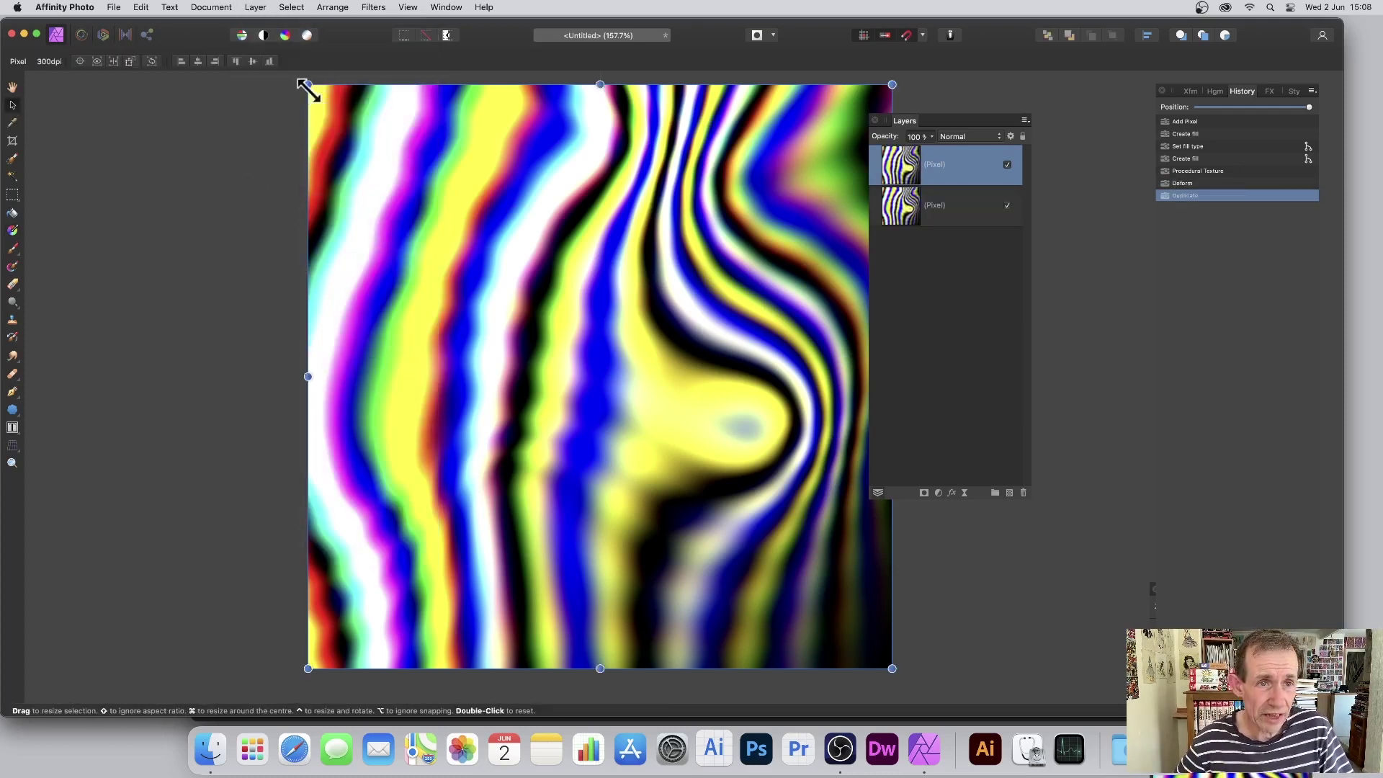
drag(317, 72, 451, 488)
Set the rotated copy's blend mode to Difference and add a Black & White adjustment layer above it
click(966, 136)
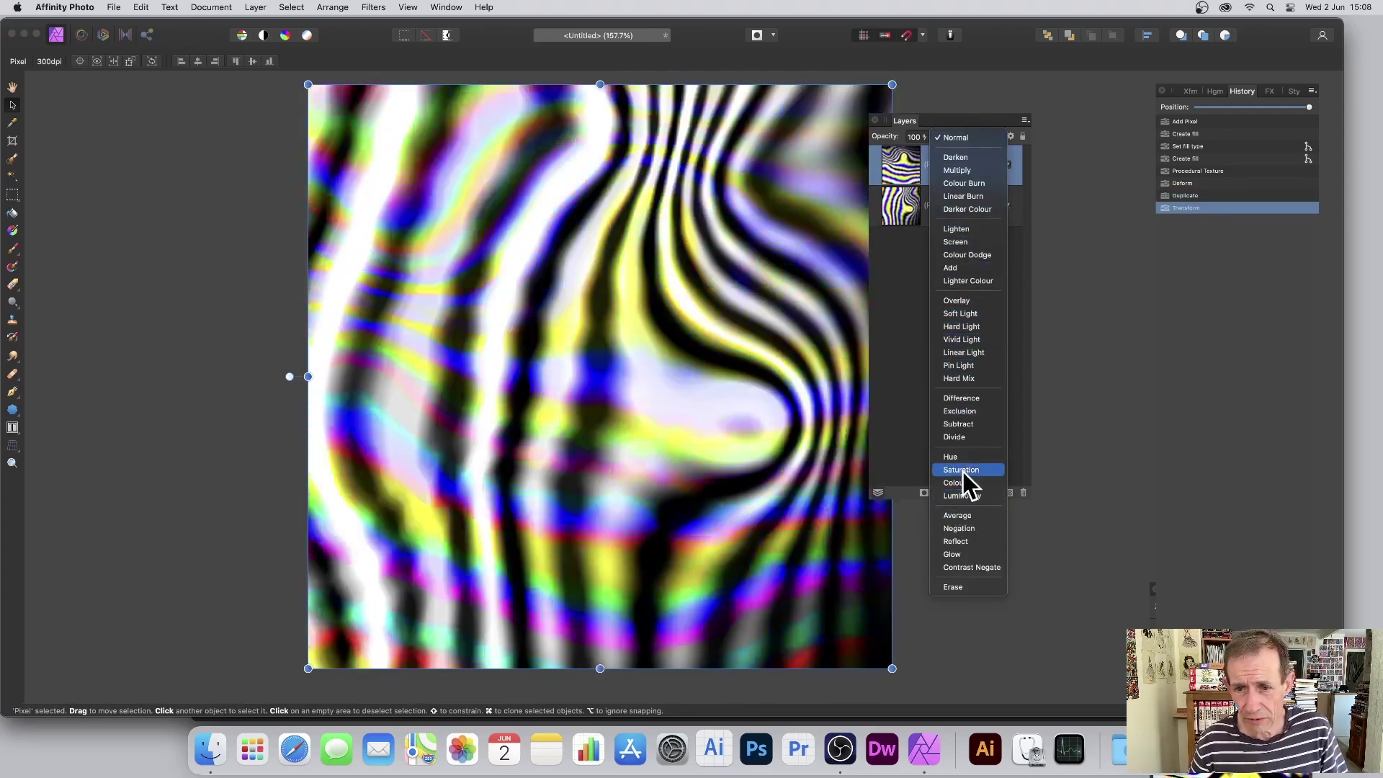
click(965, 398)
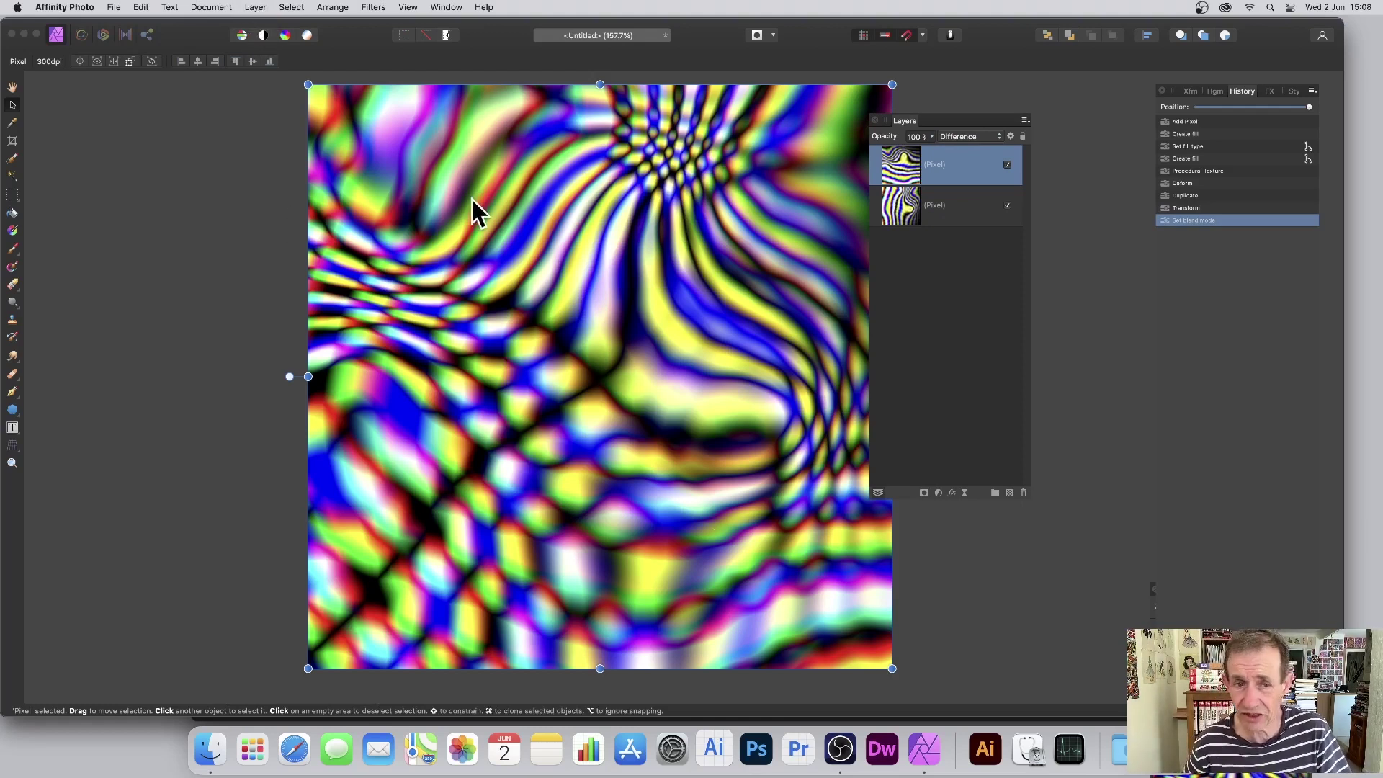
click(250, 7)
mouse_move(284, 189)
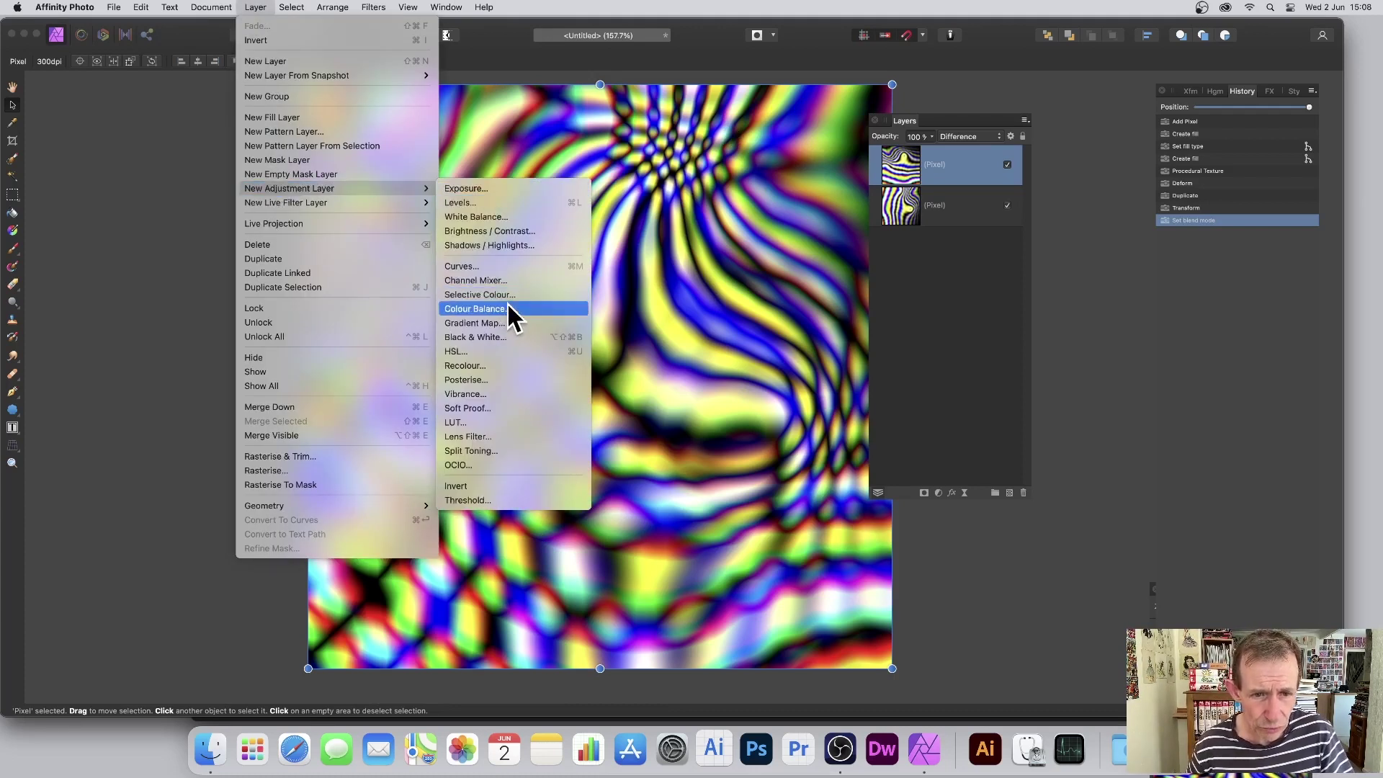
click(497, 336)
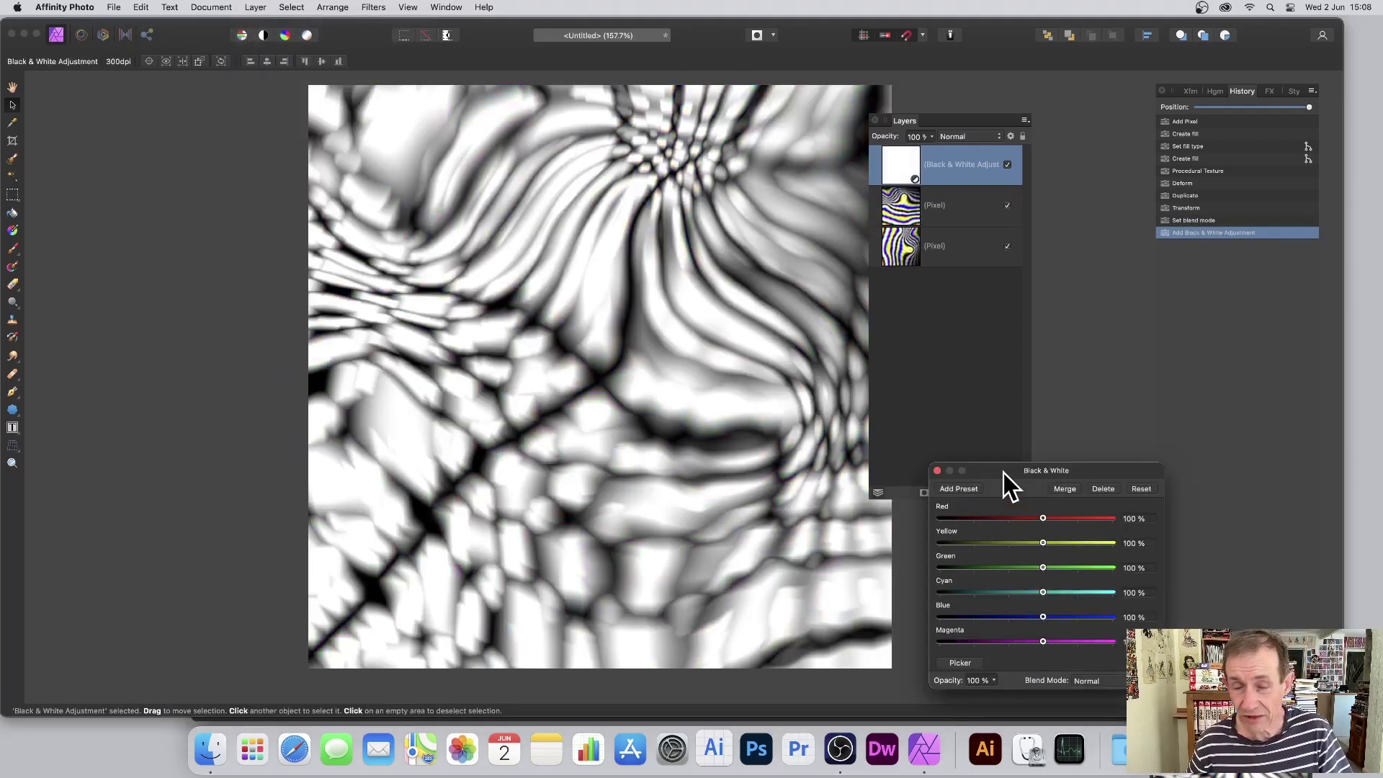
Set the Black & White adjustment to Red 10 %, Yellow 28 % and Blue 43 %, keeping its blend mode at Normal
drag(1004, 472, 738, 196)
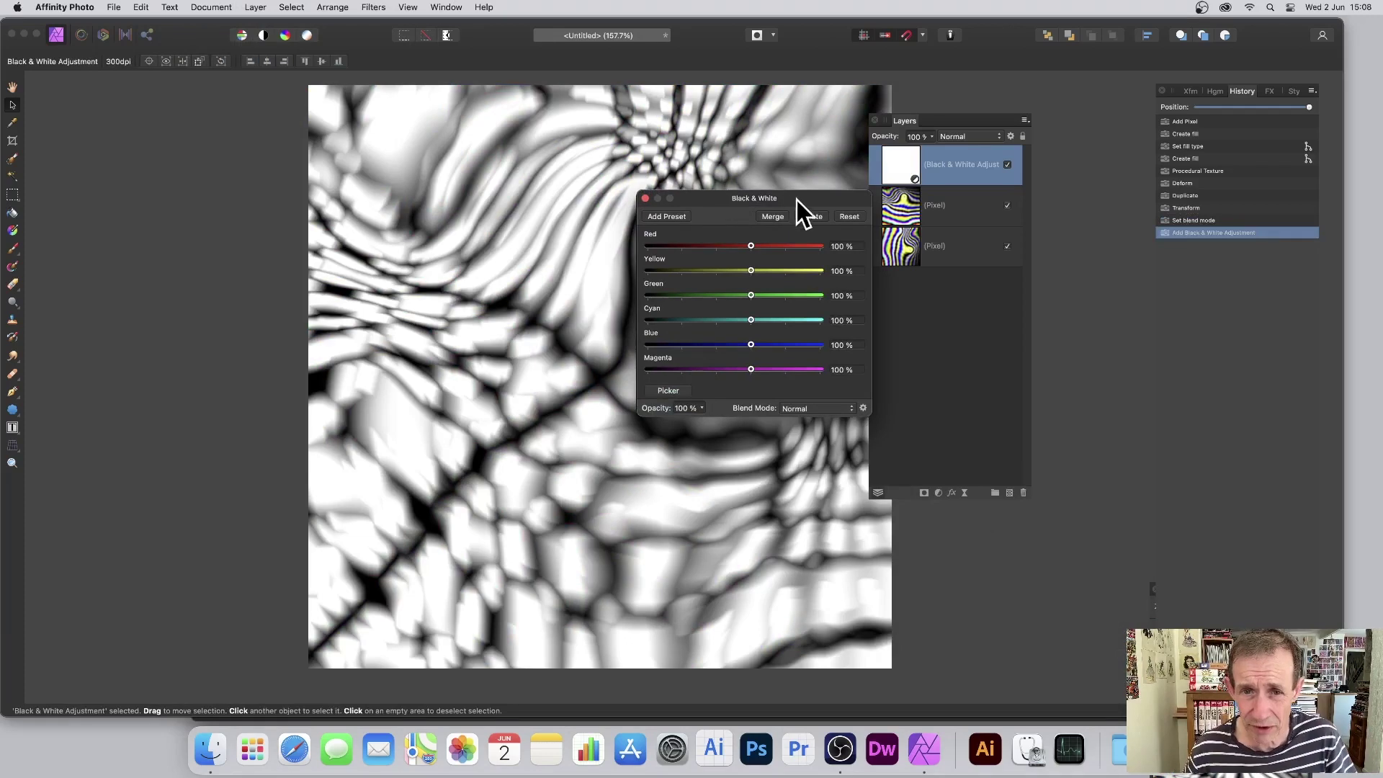
drag(755, 241, 720, 246)
mouse_move(750, 270)
mouse_down()
mouse_move(699, 267)
mouse_move(777, 274)
mouse_move(702, 269)
mouse_move(727, 271)
mouse_up()
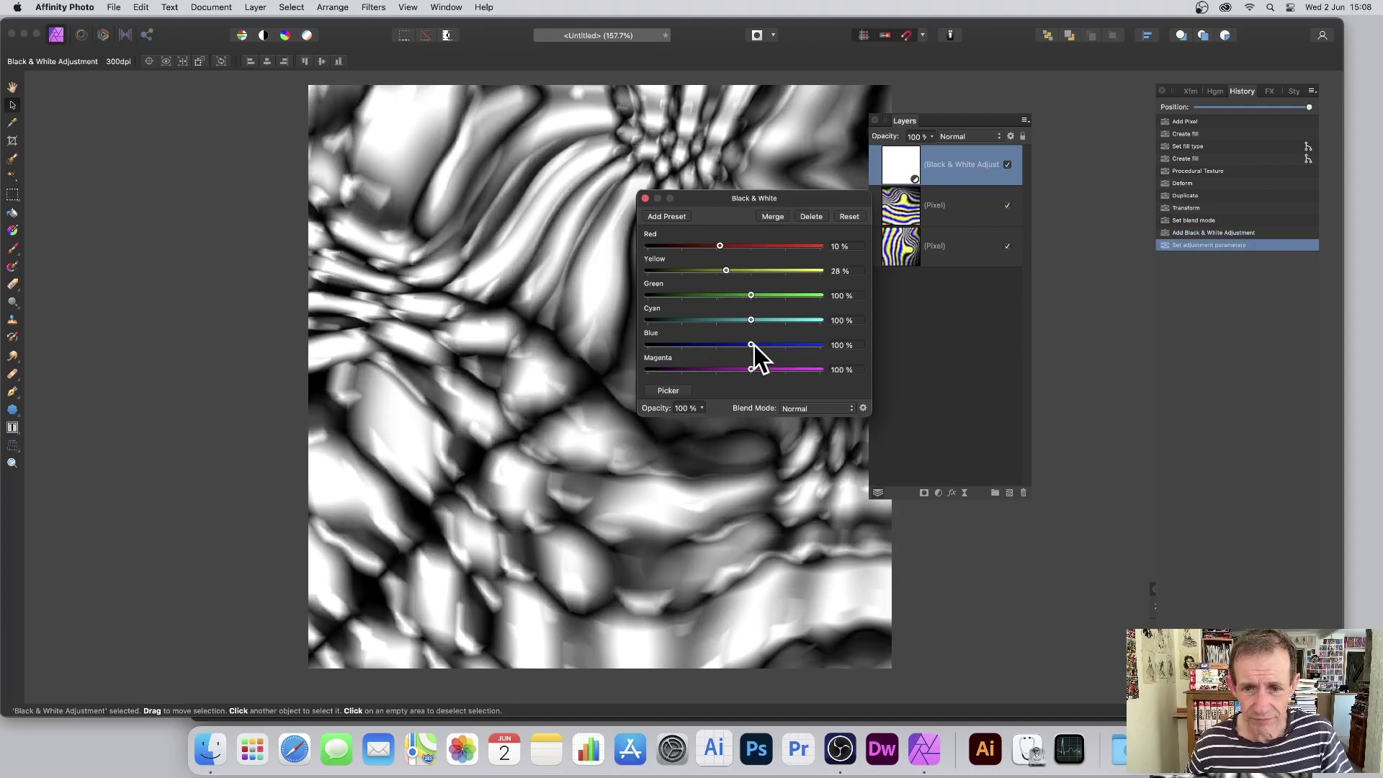
mouse_move(754, 344)
mouse_down()
mouse_move(785, 347)
mouse_move(731, 344)
mouse_up()
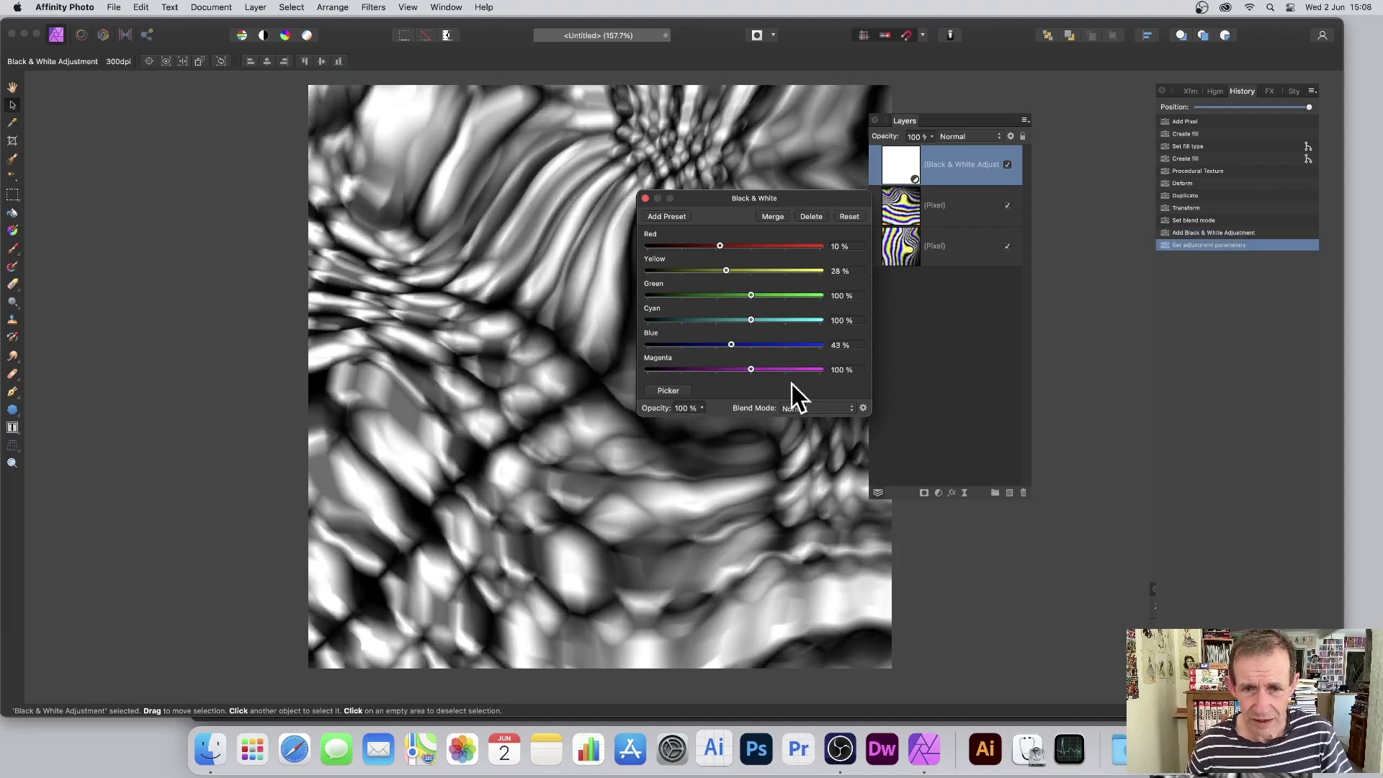
click(796, 405)
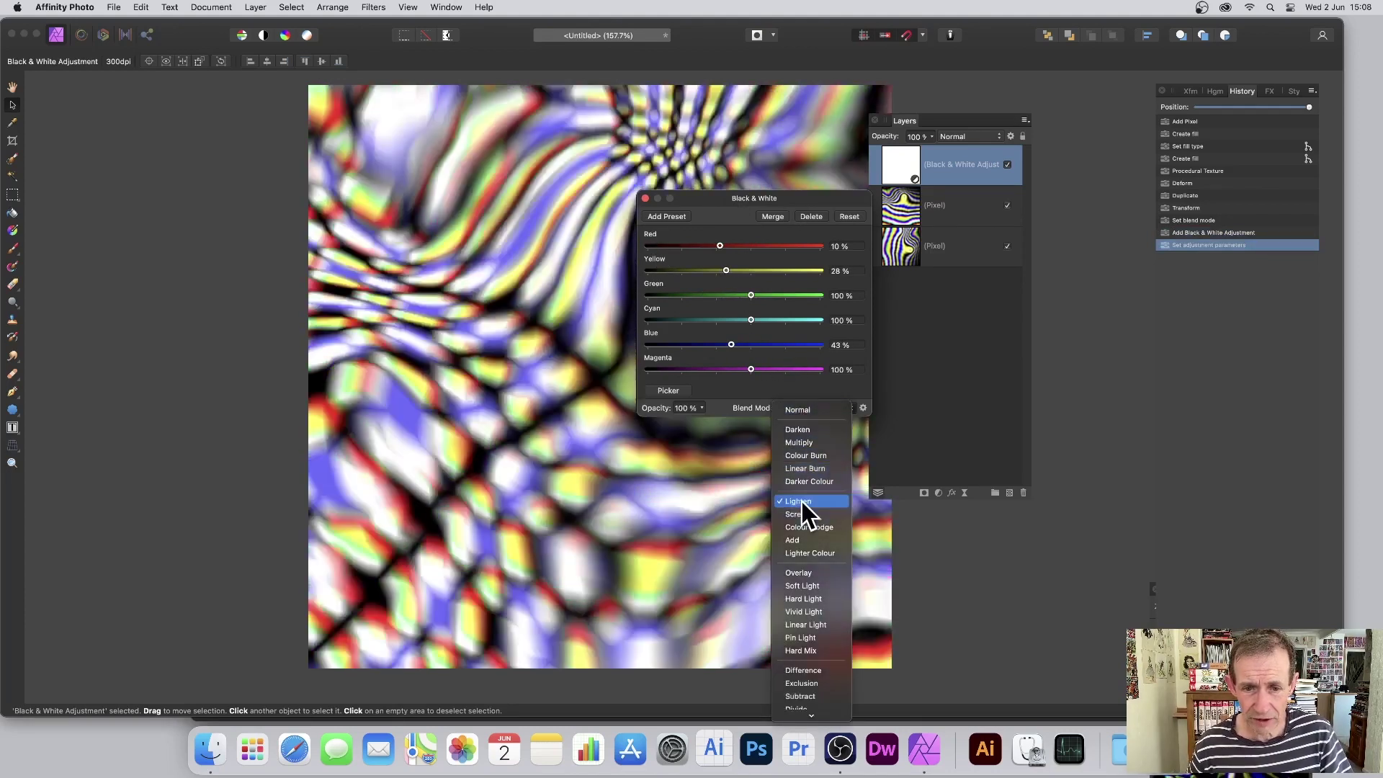
click(696, 232)
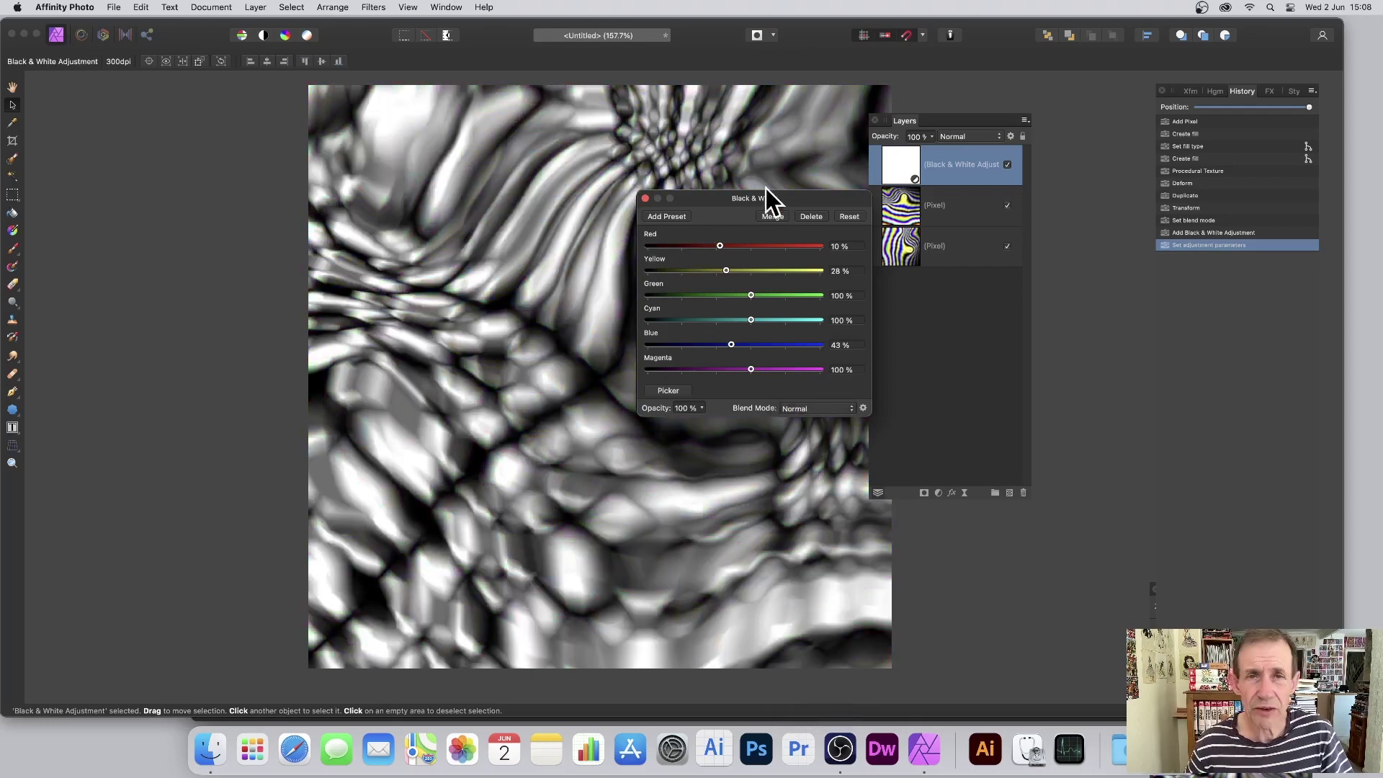
click(644, 197)
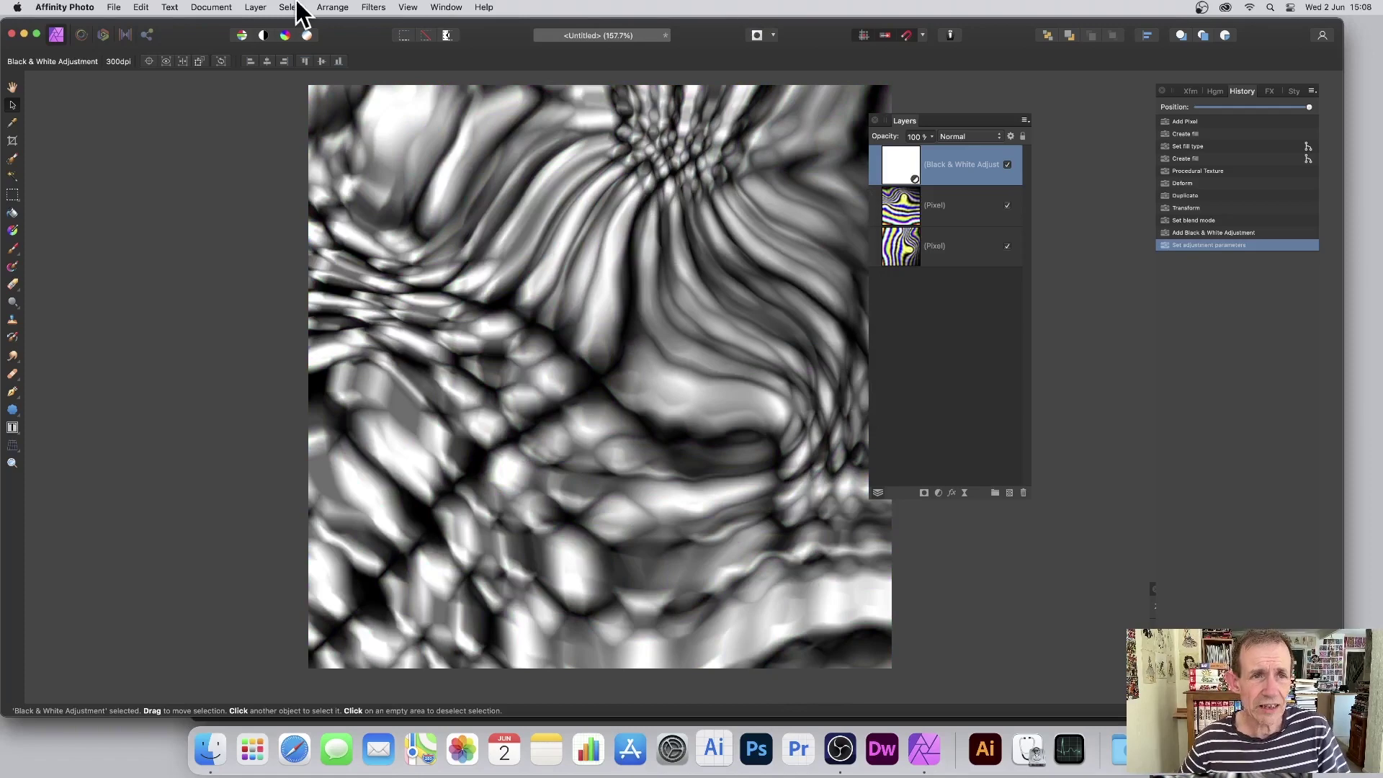
Merge the visible layers into a new pixel layer and load the Smooth grid 2 procedural texture preset on it
click(254, 7)
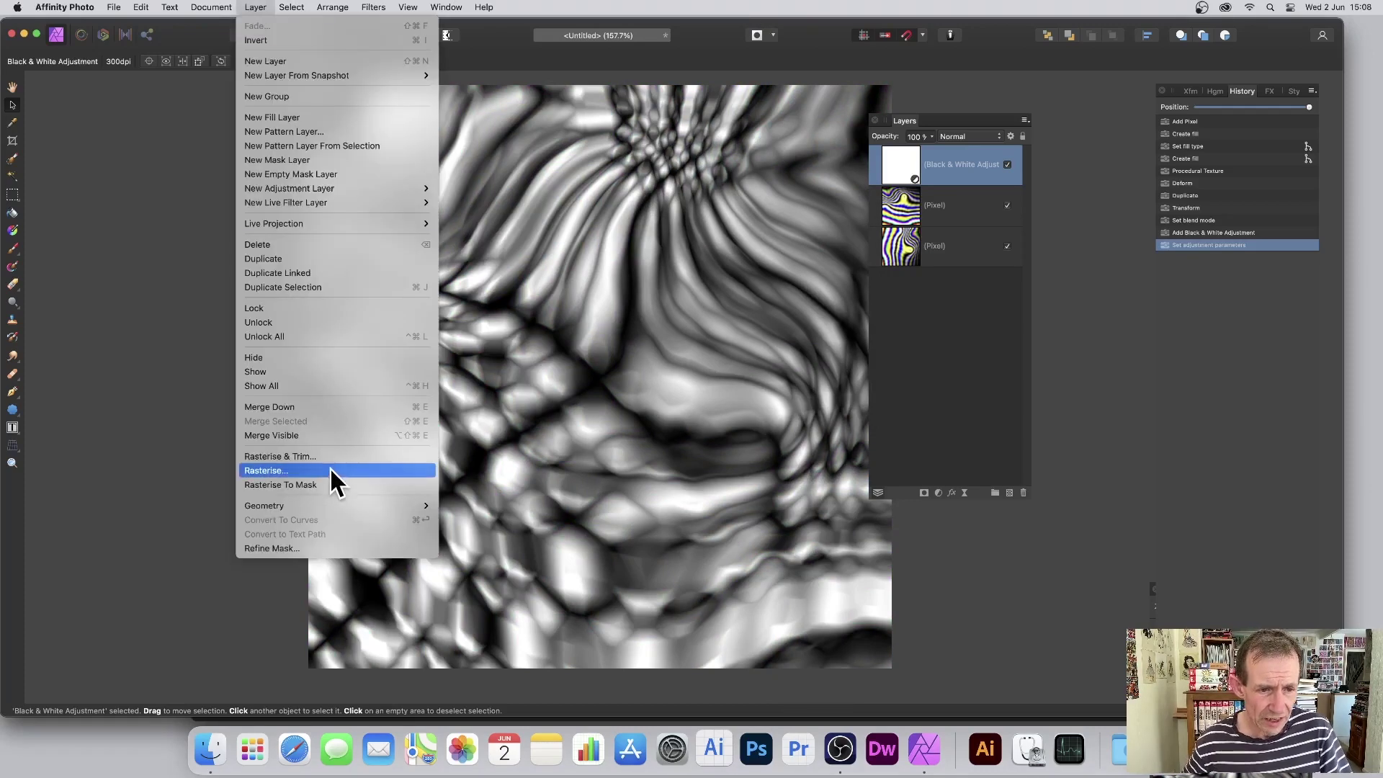
click(296, 435)
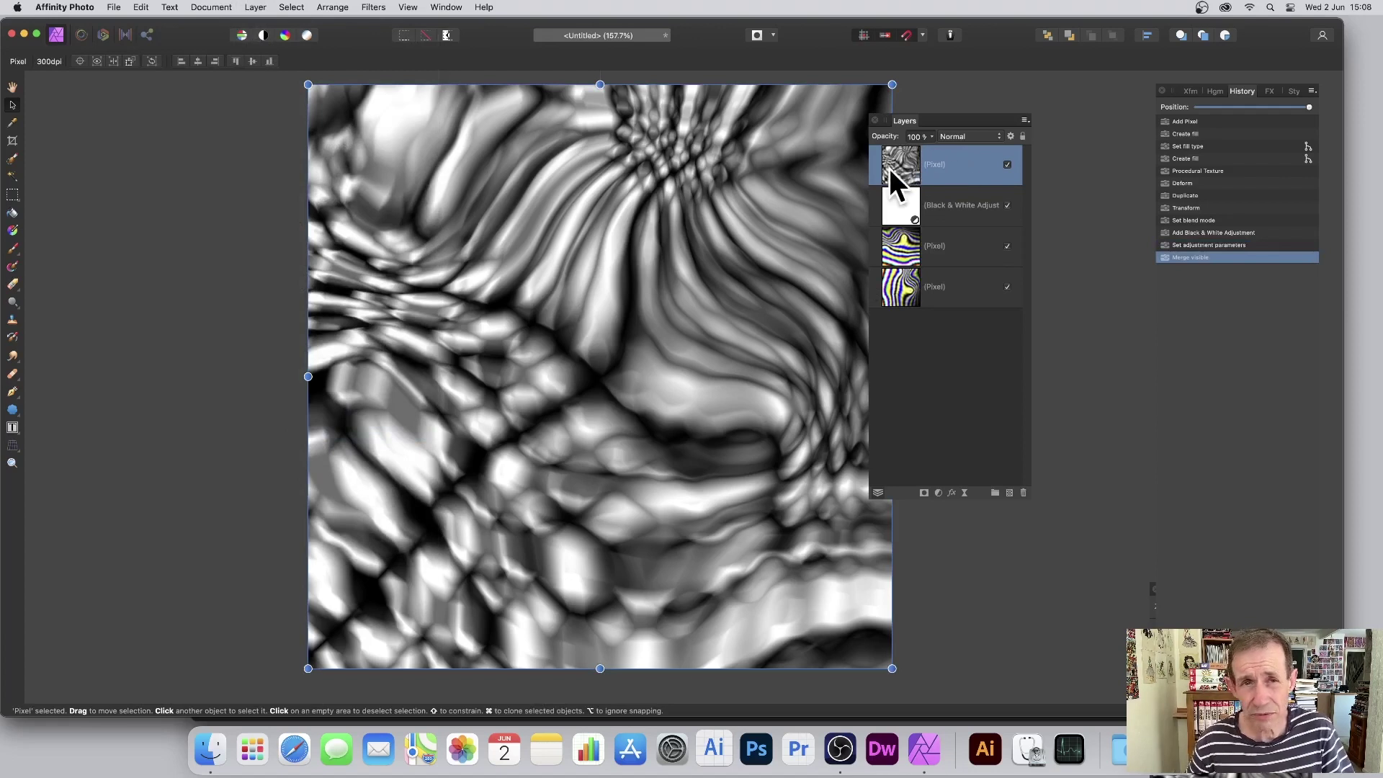
click(375, 7)
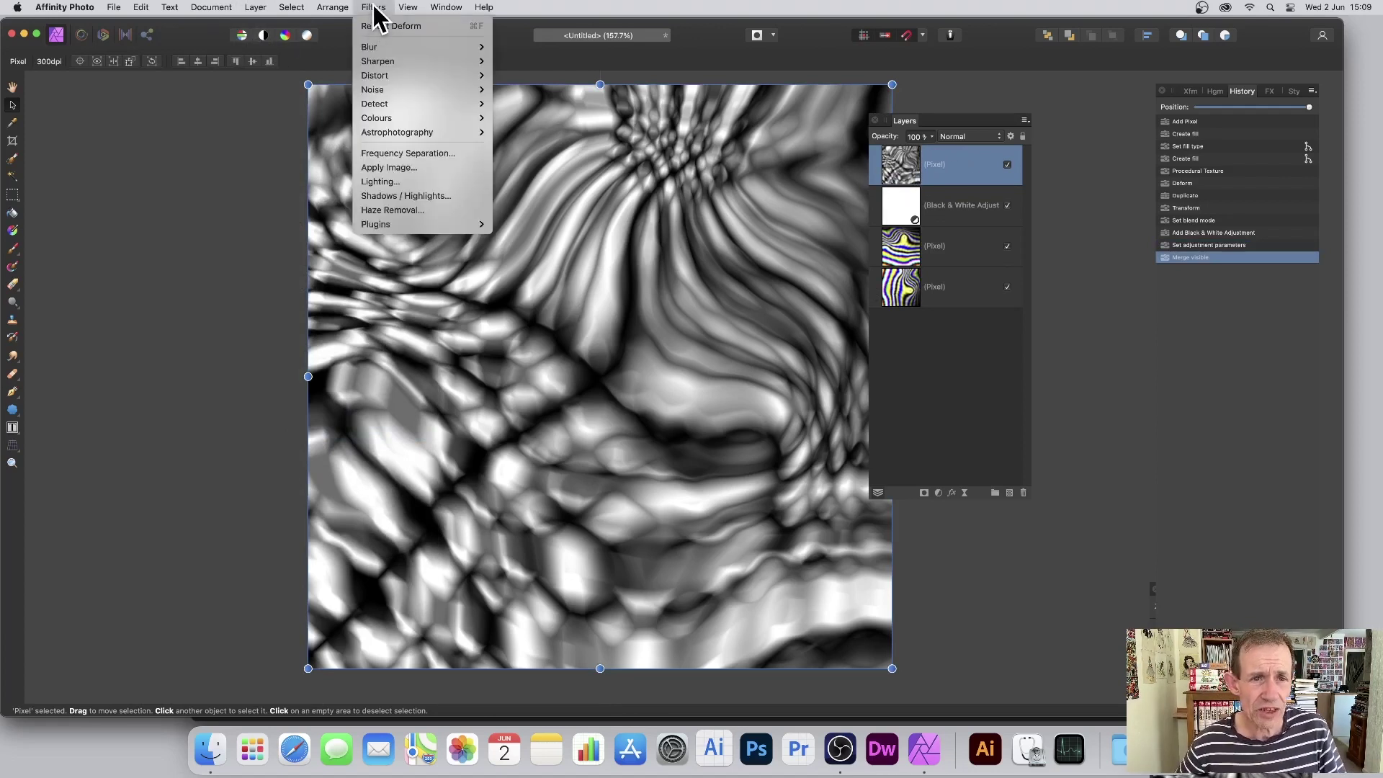
mouse_move(404, 119)
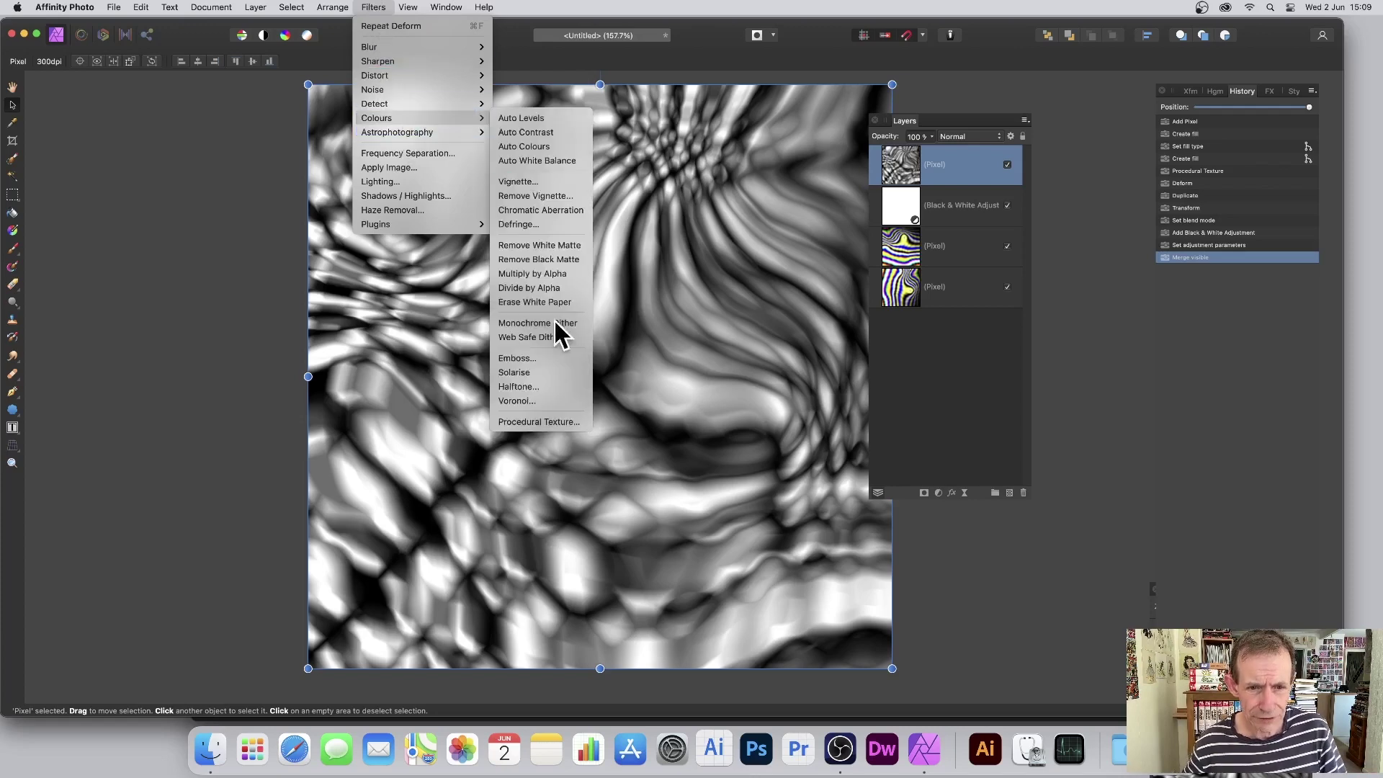
click(540, 424)
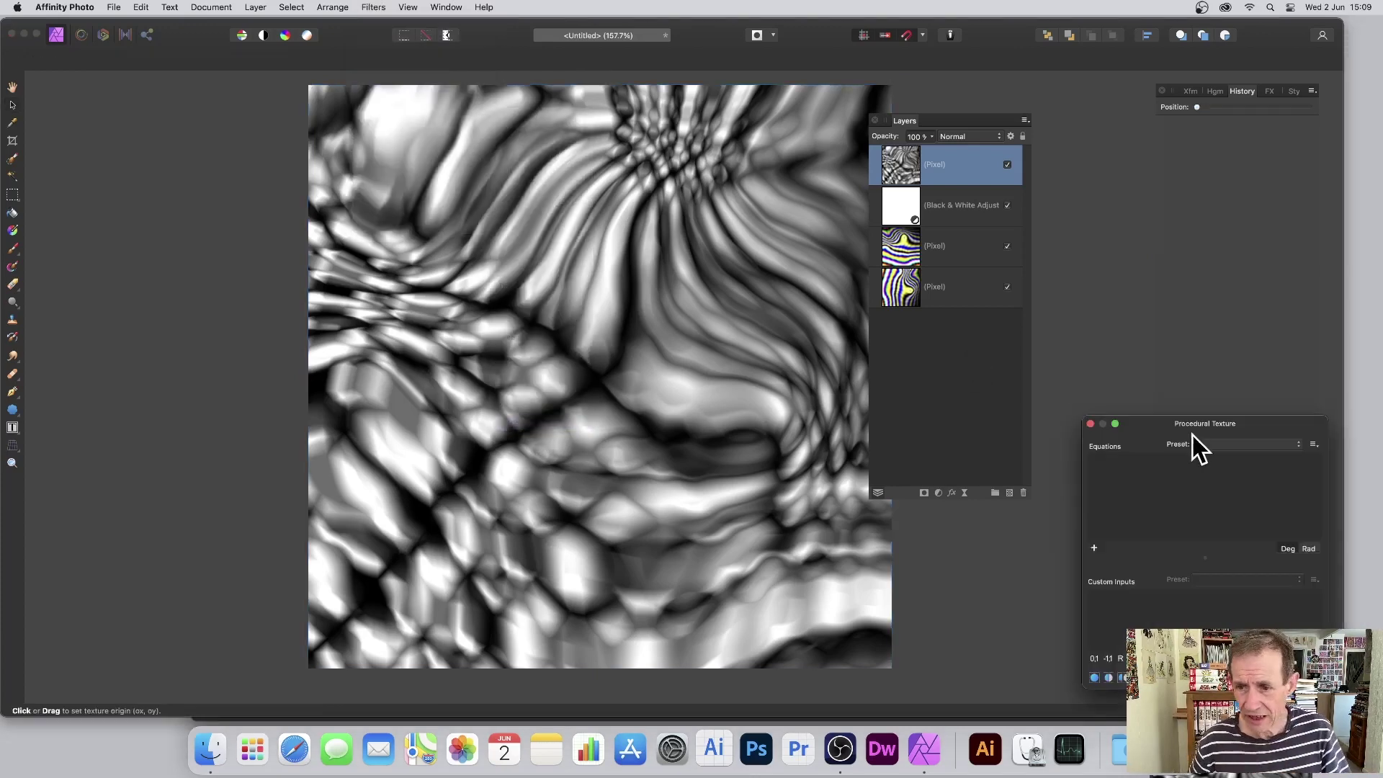
drag(1191, 435, 725, 245)
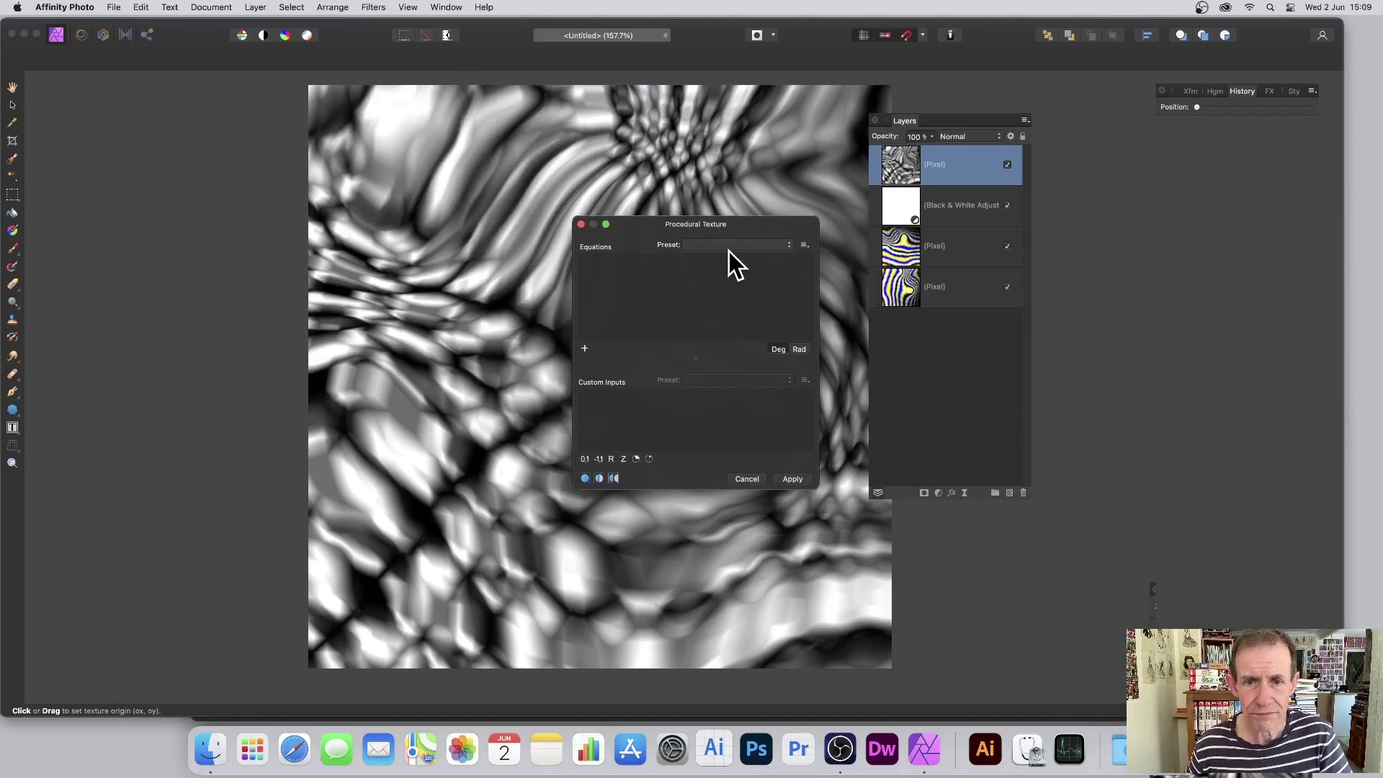
click(729, 248)
click(750, 351)
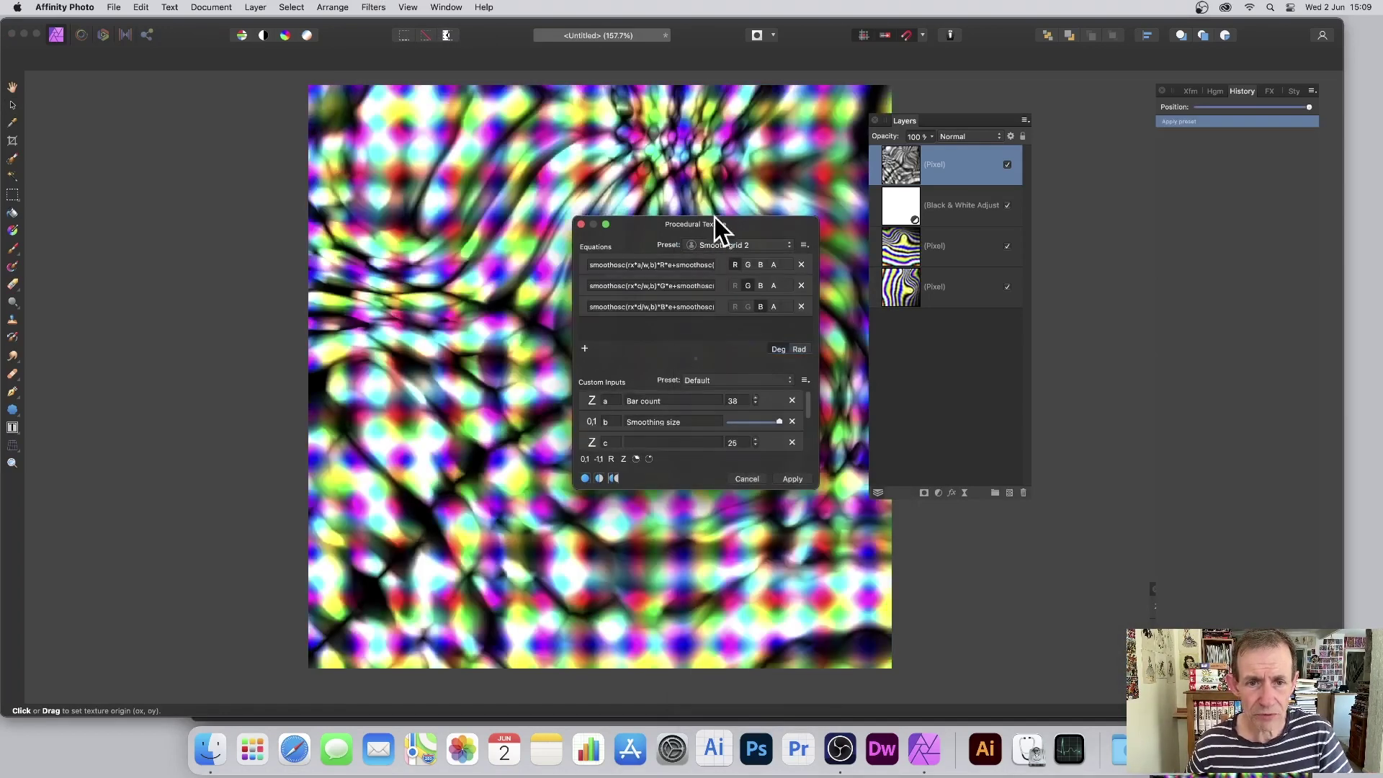
drag(651, 232, 1008, 201)
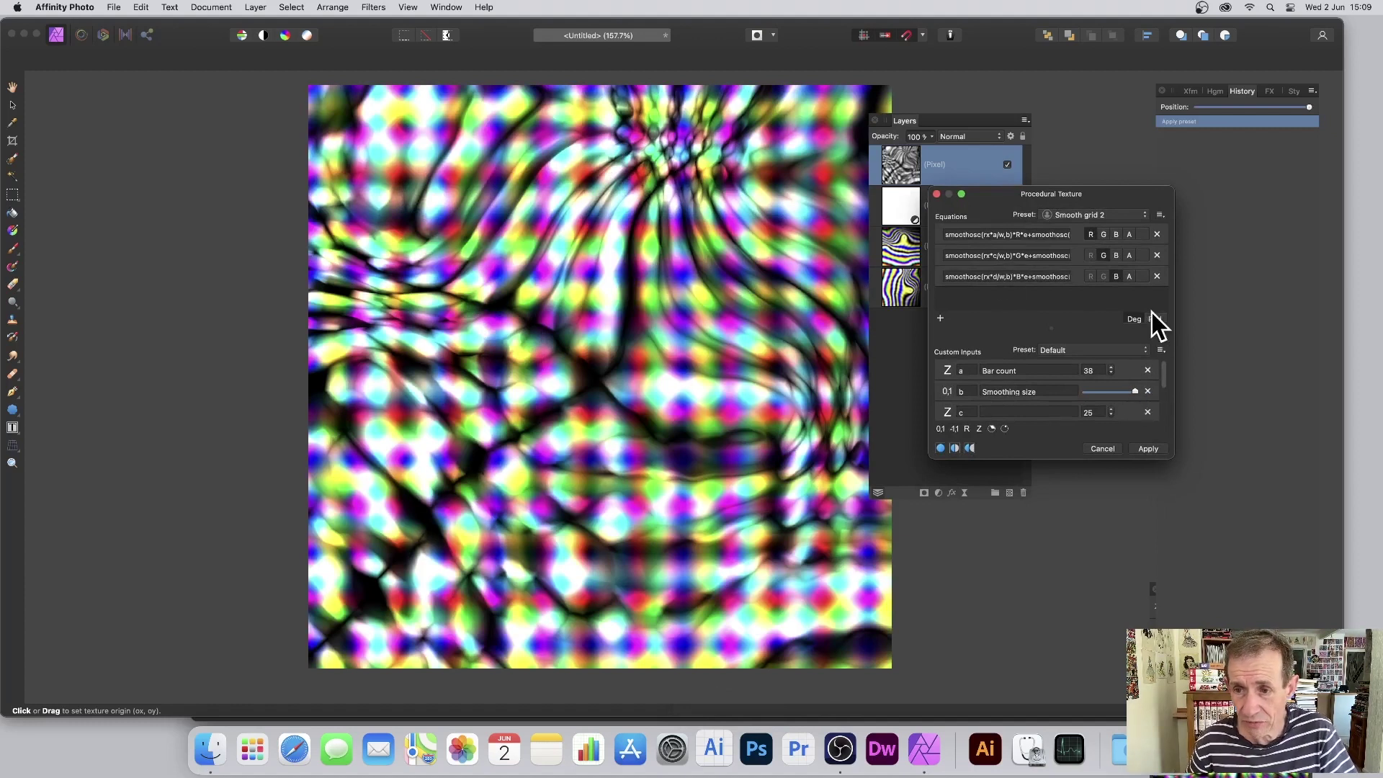
Try the custom input presets preset 1 and Preset 2, and settle on Preset 3 for the procedural texture
click(1120, 350)
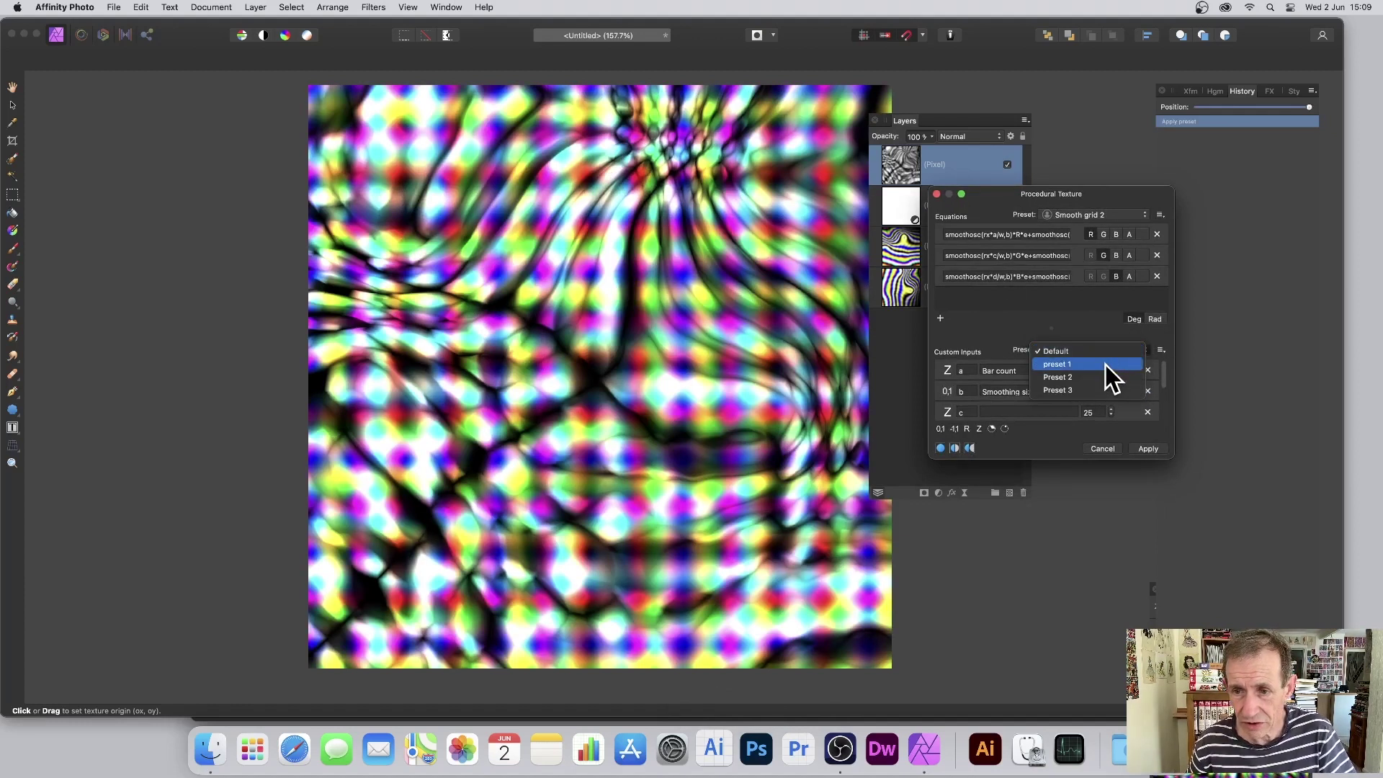
click(1105, 366)
click(1106, 352)
click(1092, 365)
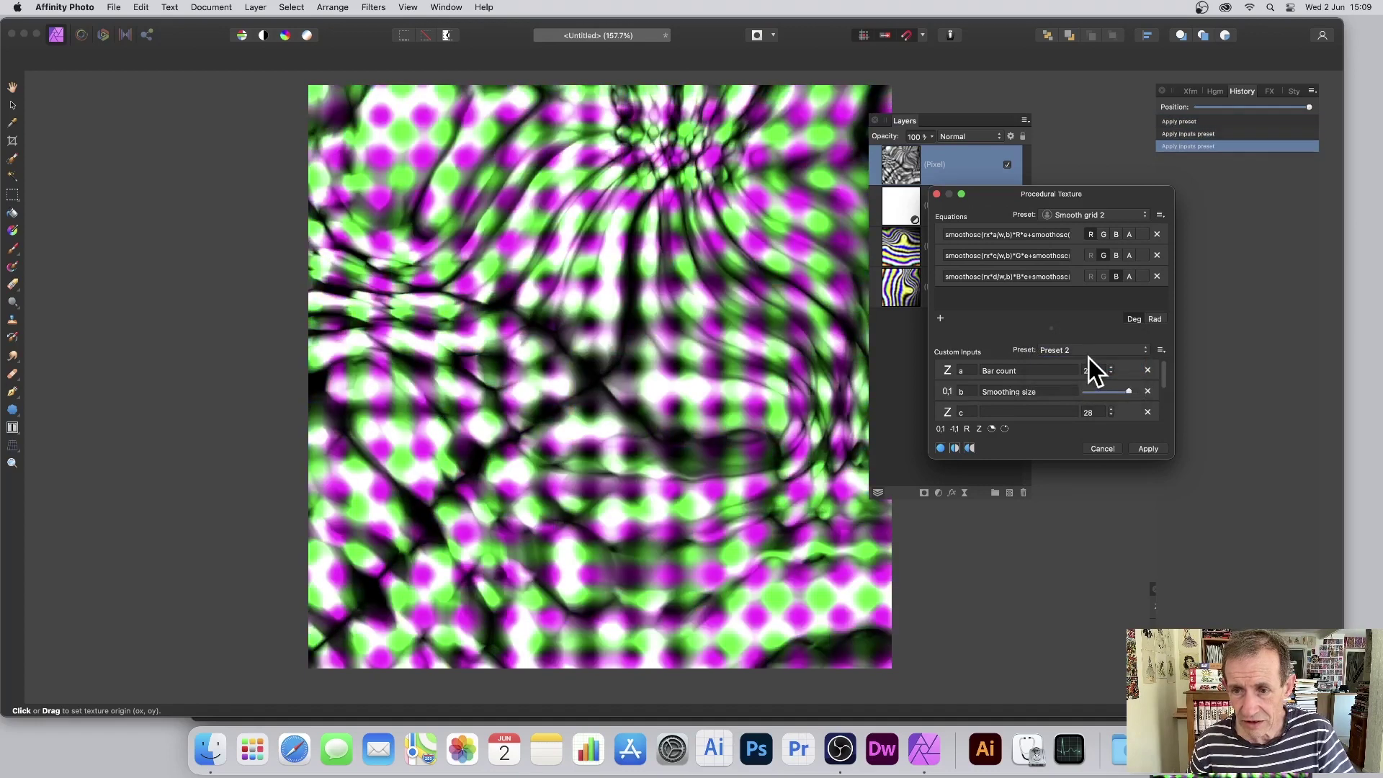
click(1089, 353)
click(1089, 364)
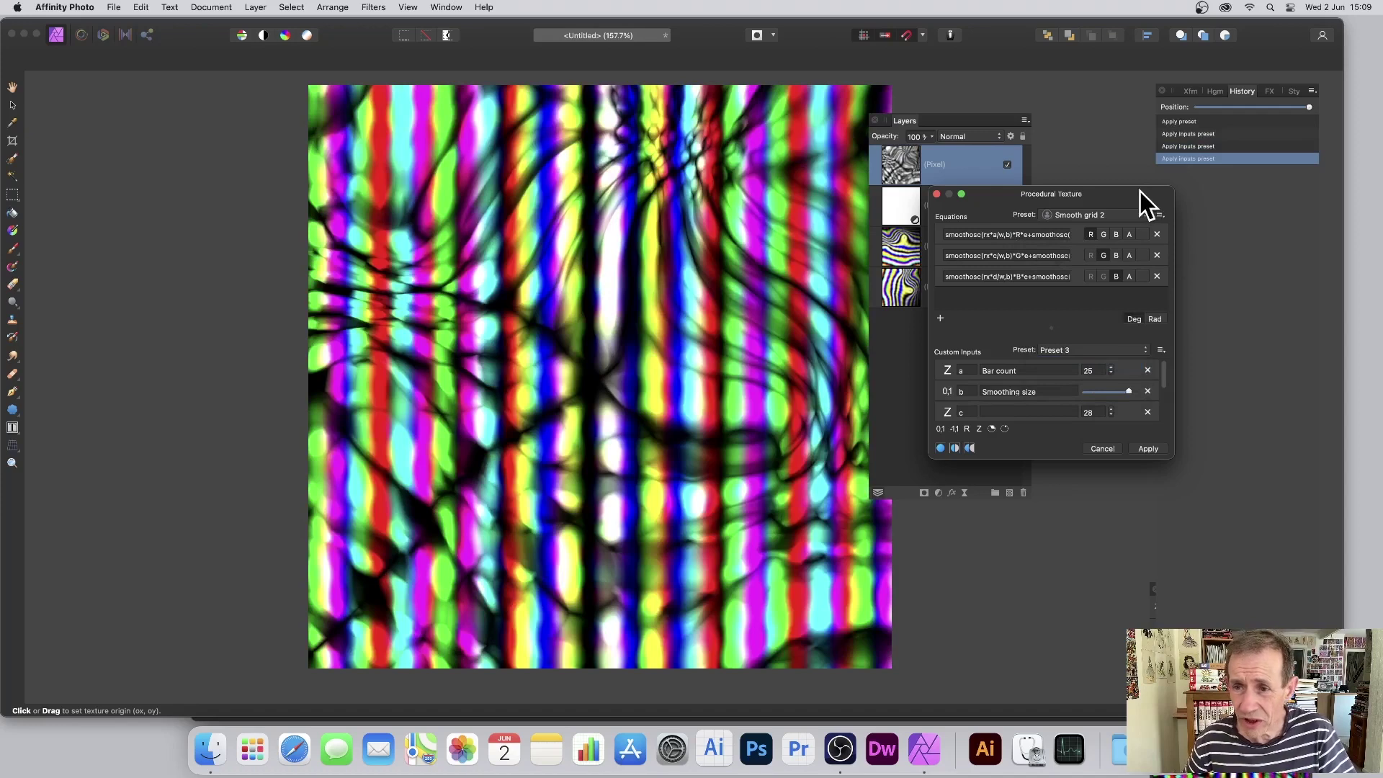
Enlarge the Procedural Texture dialog and wrap the whole red channel equation in sqrt( )
drag(1139, 192, 933, 174)
drag(966, 444, 1259, 487)
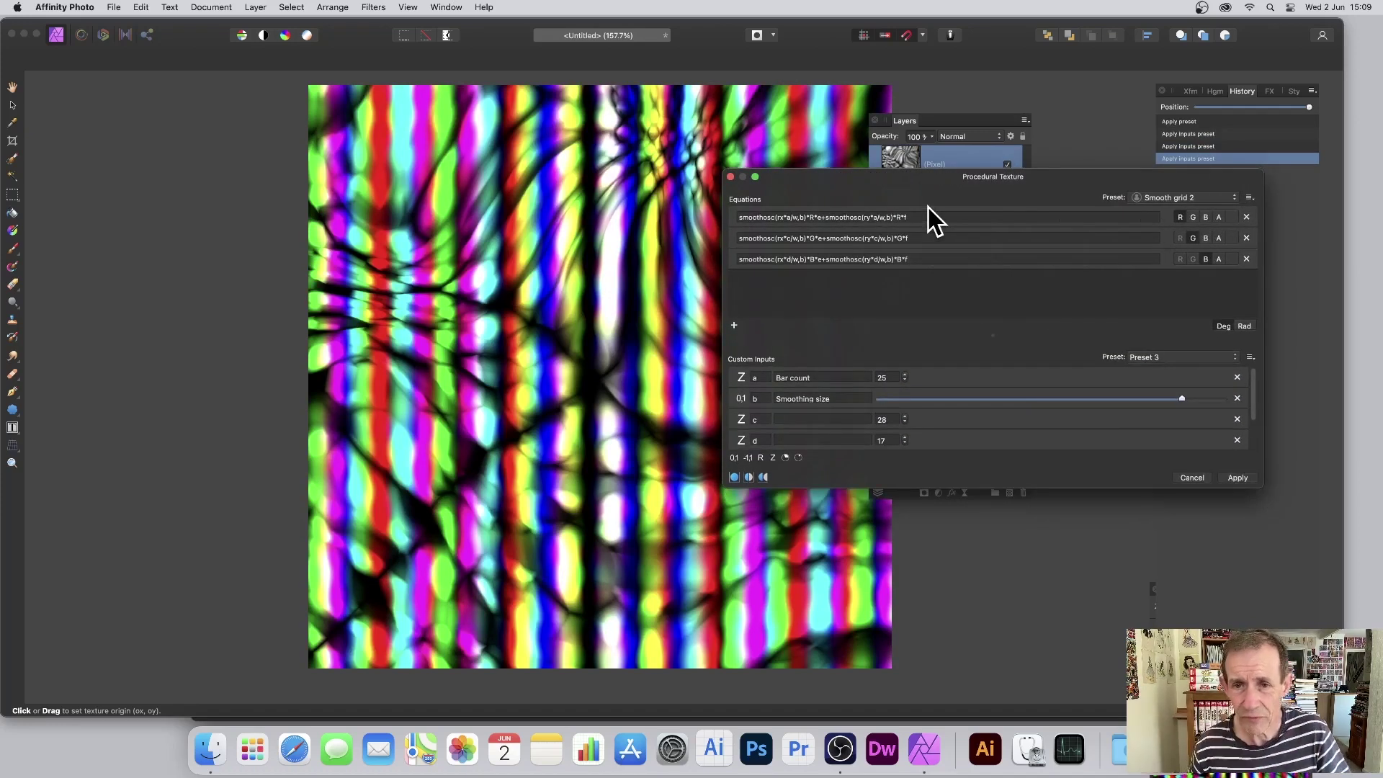
click(826, 217)
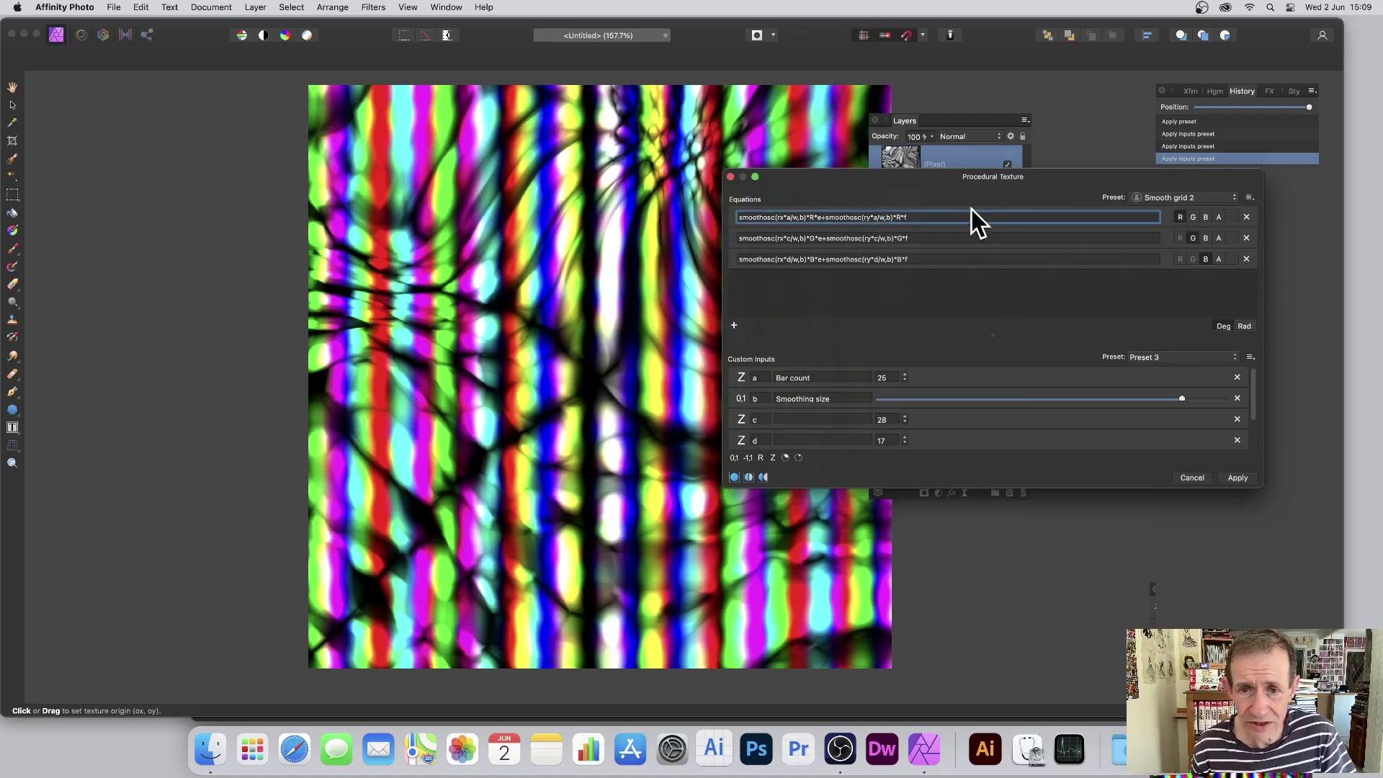
click(739, 217)
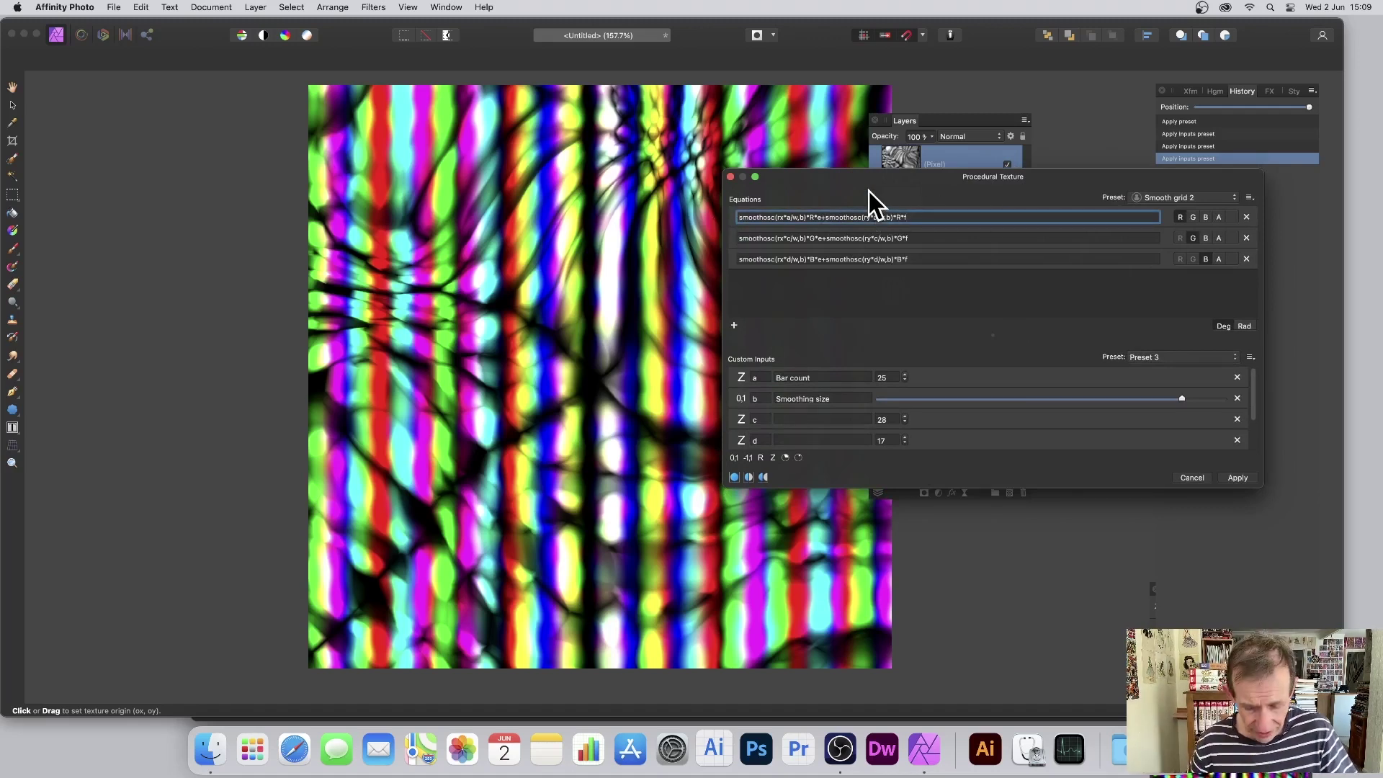
text(sqrt)
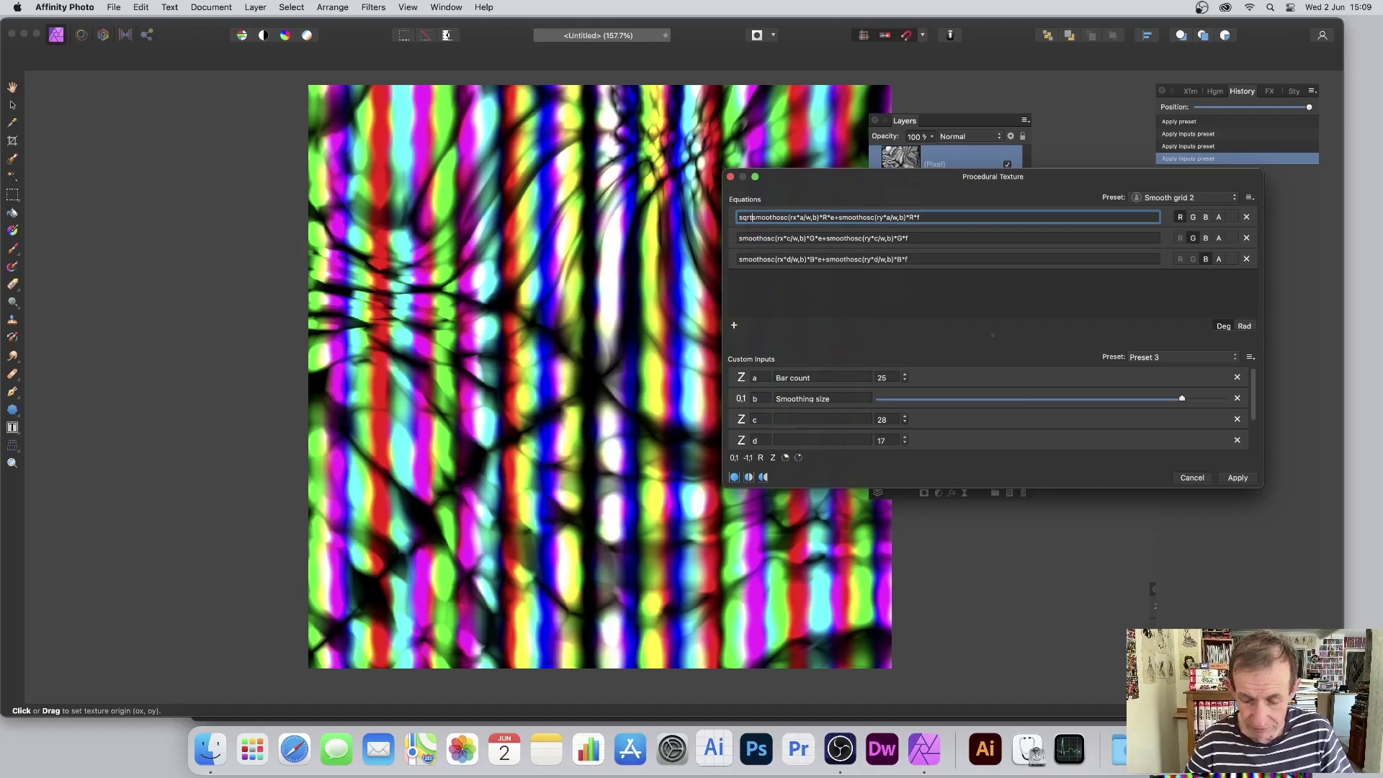
text(()
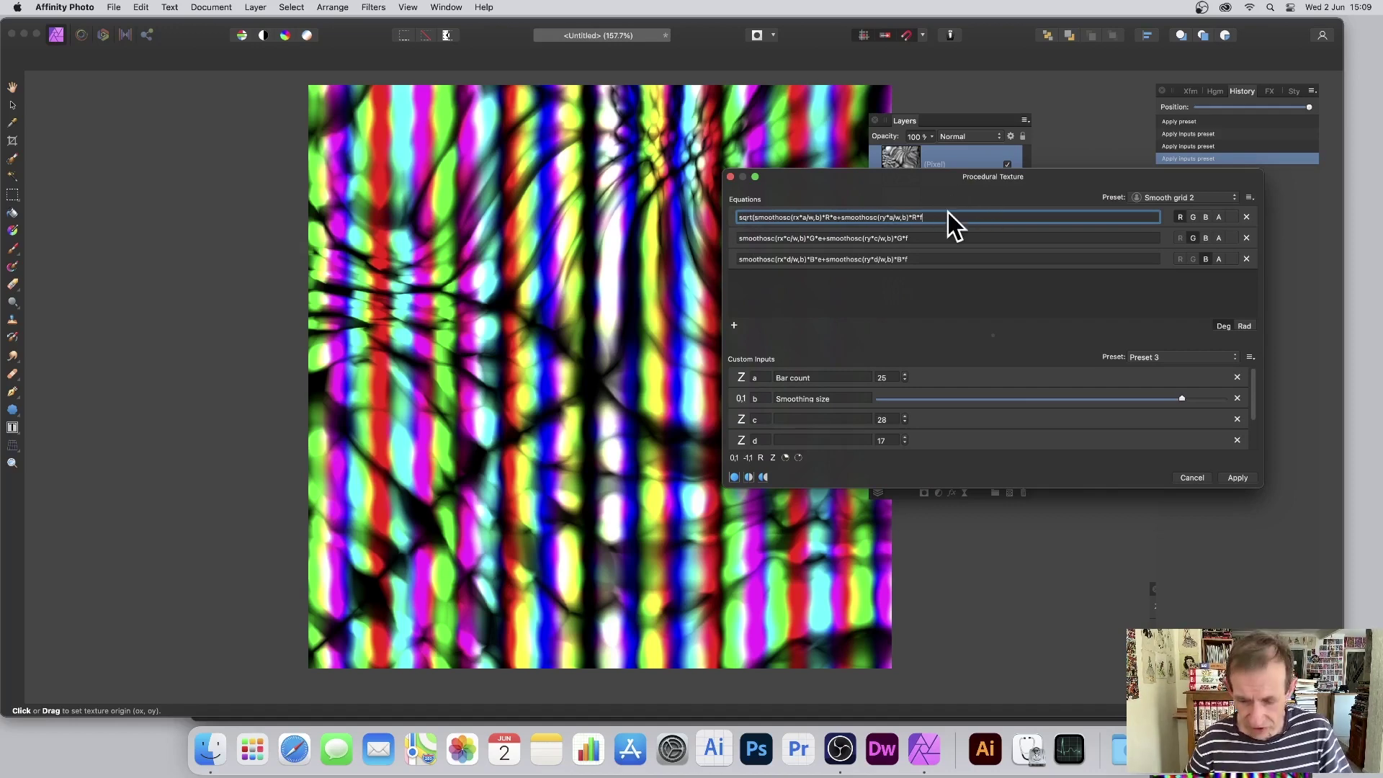
key(Return)
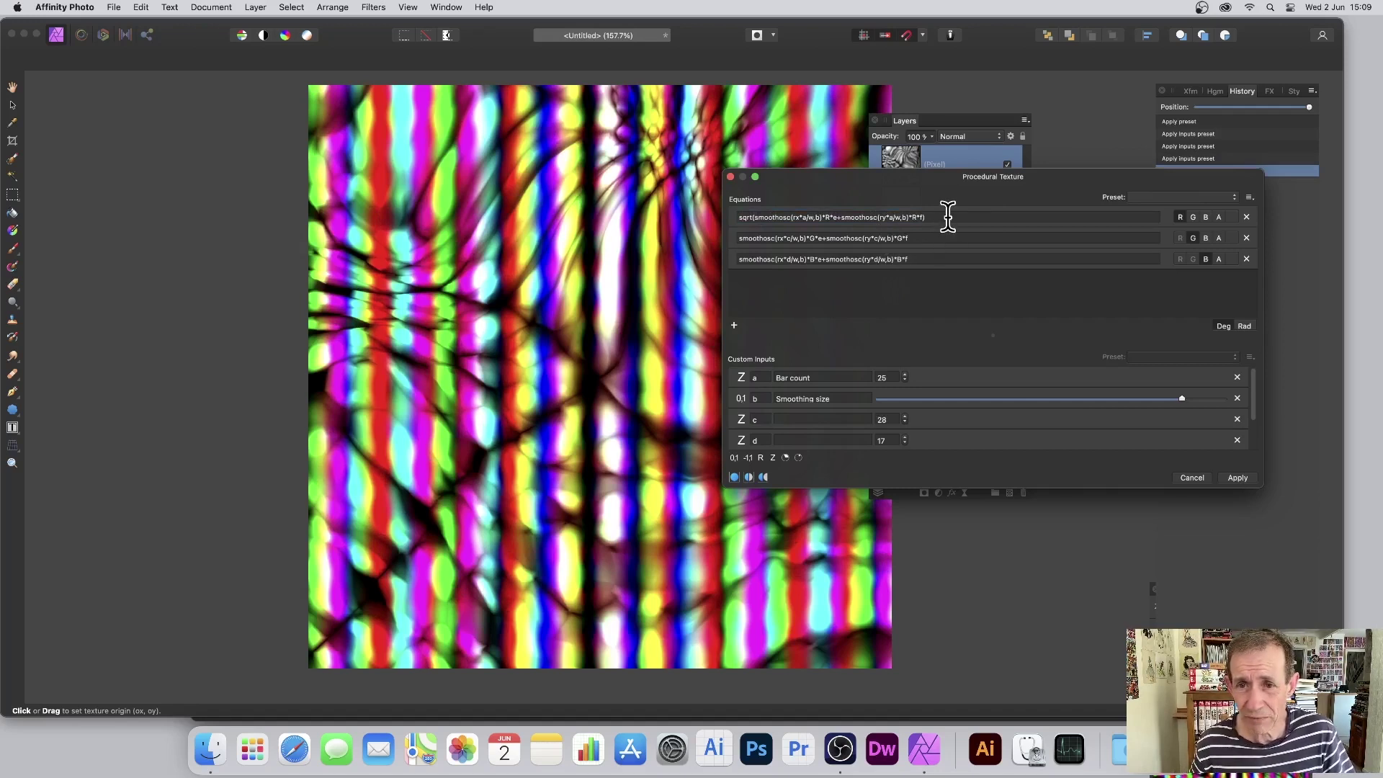
Try multiplying the first smoothosc term inside the red channel's sqrt equation by 12
click(788, 238)
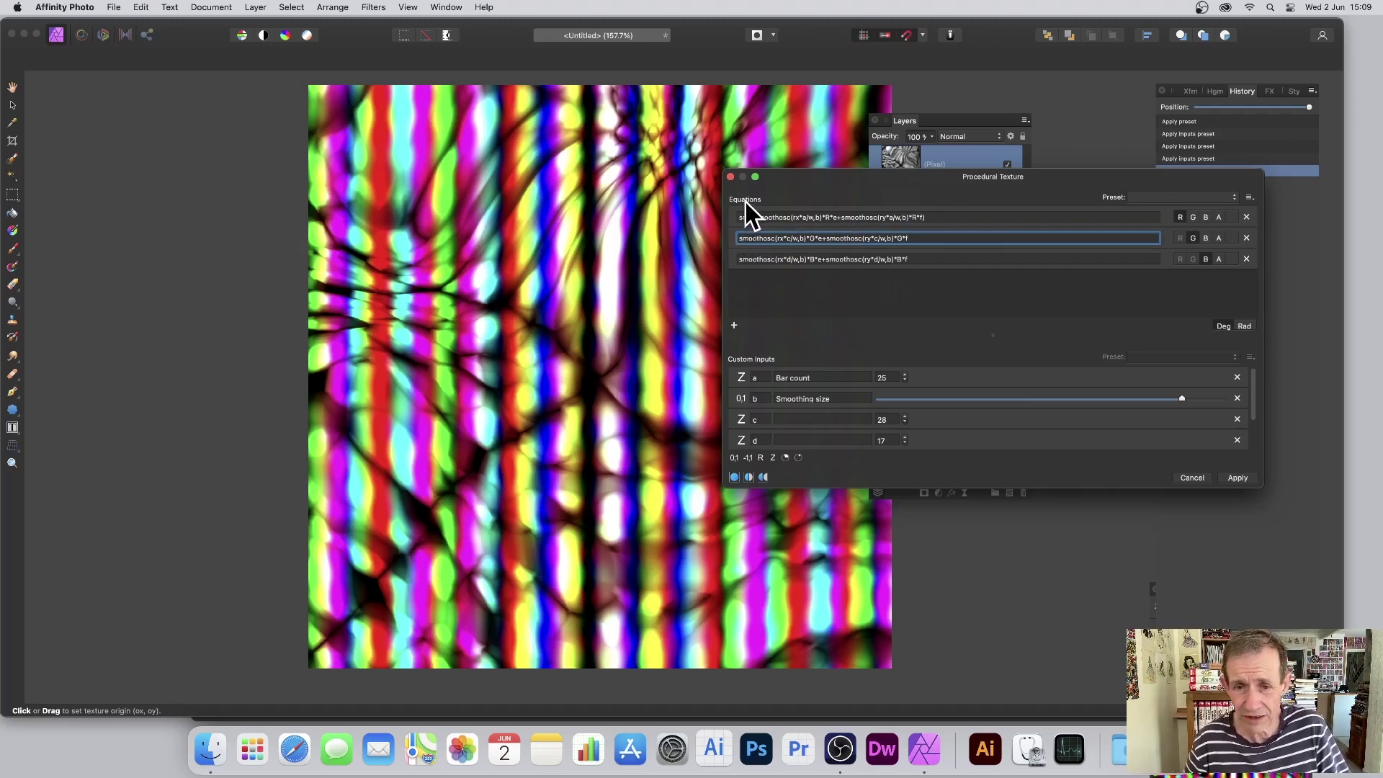
click(758, 216)
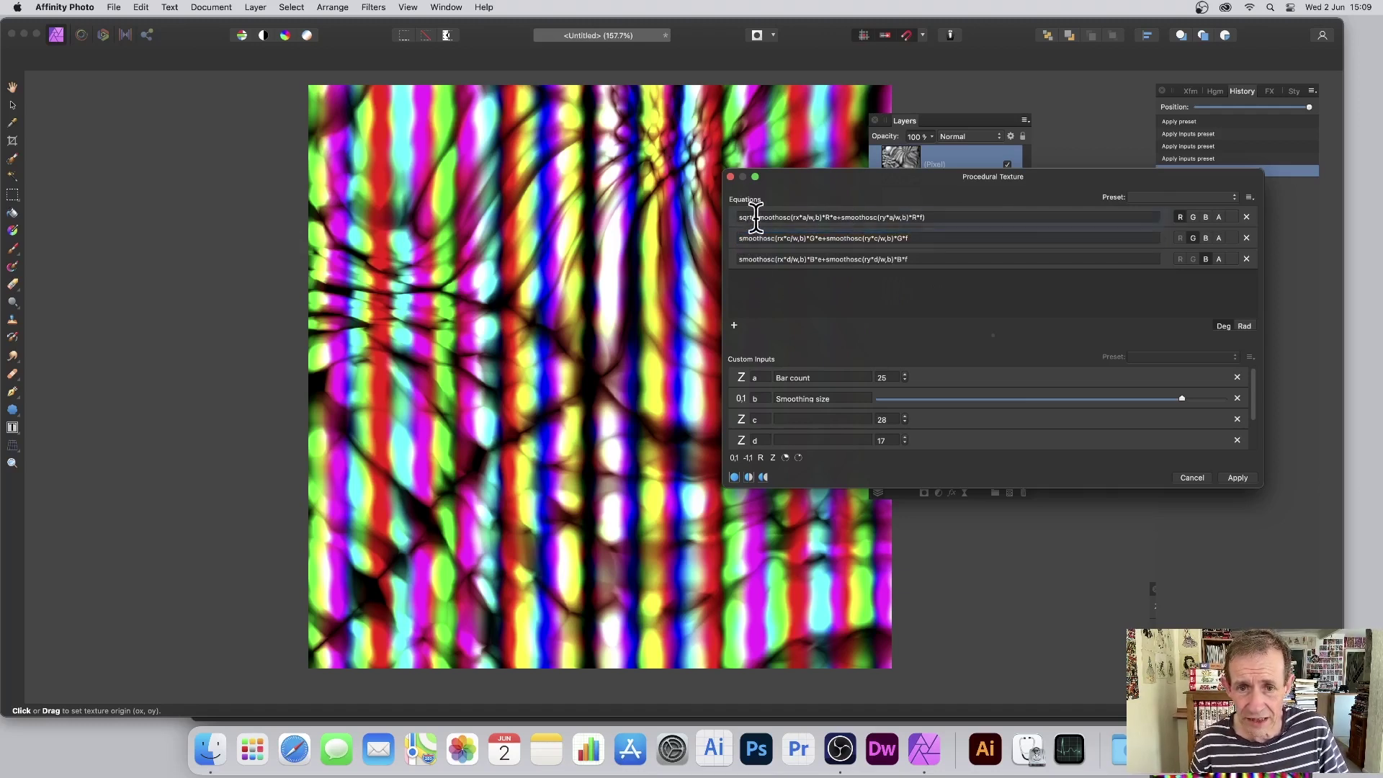
text(1=)
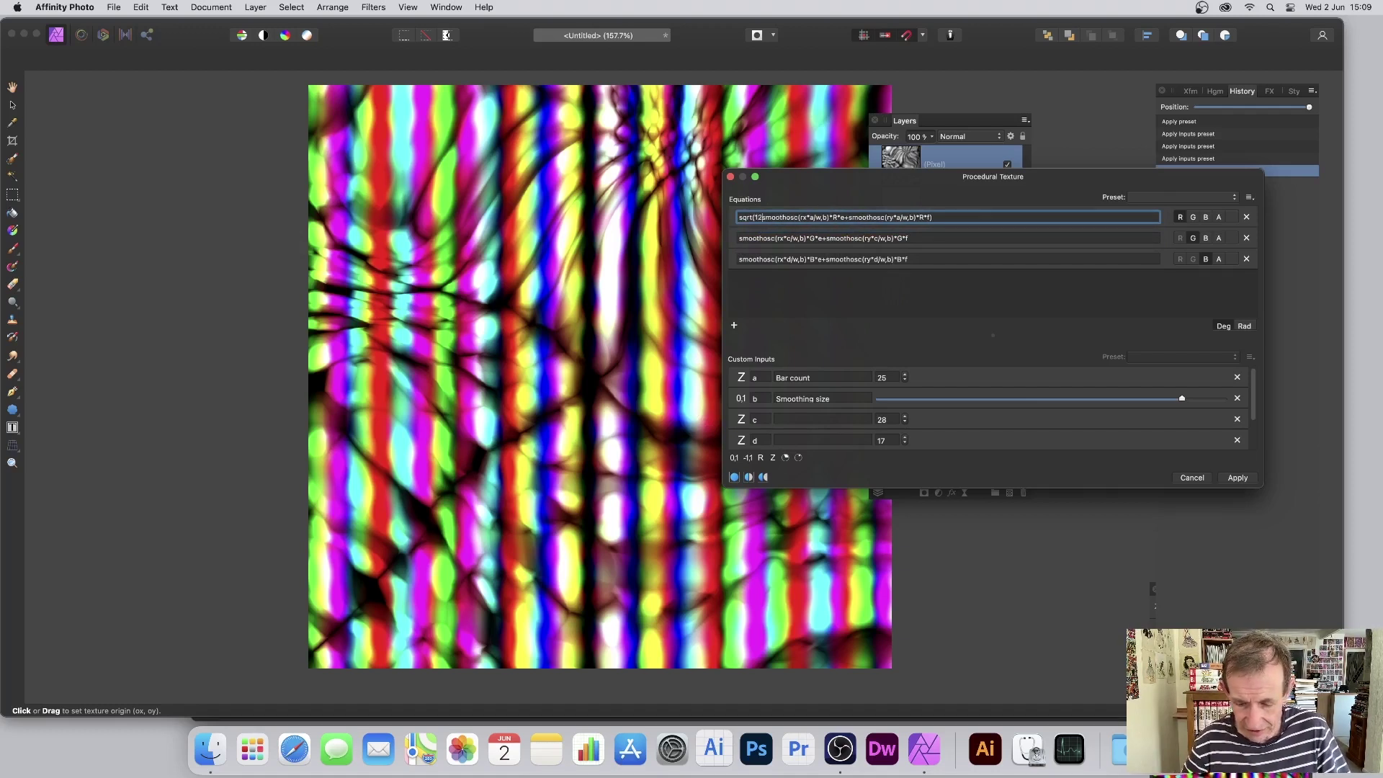
key(BackSpace)
text(2)
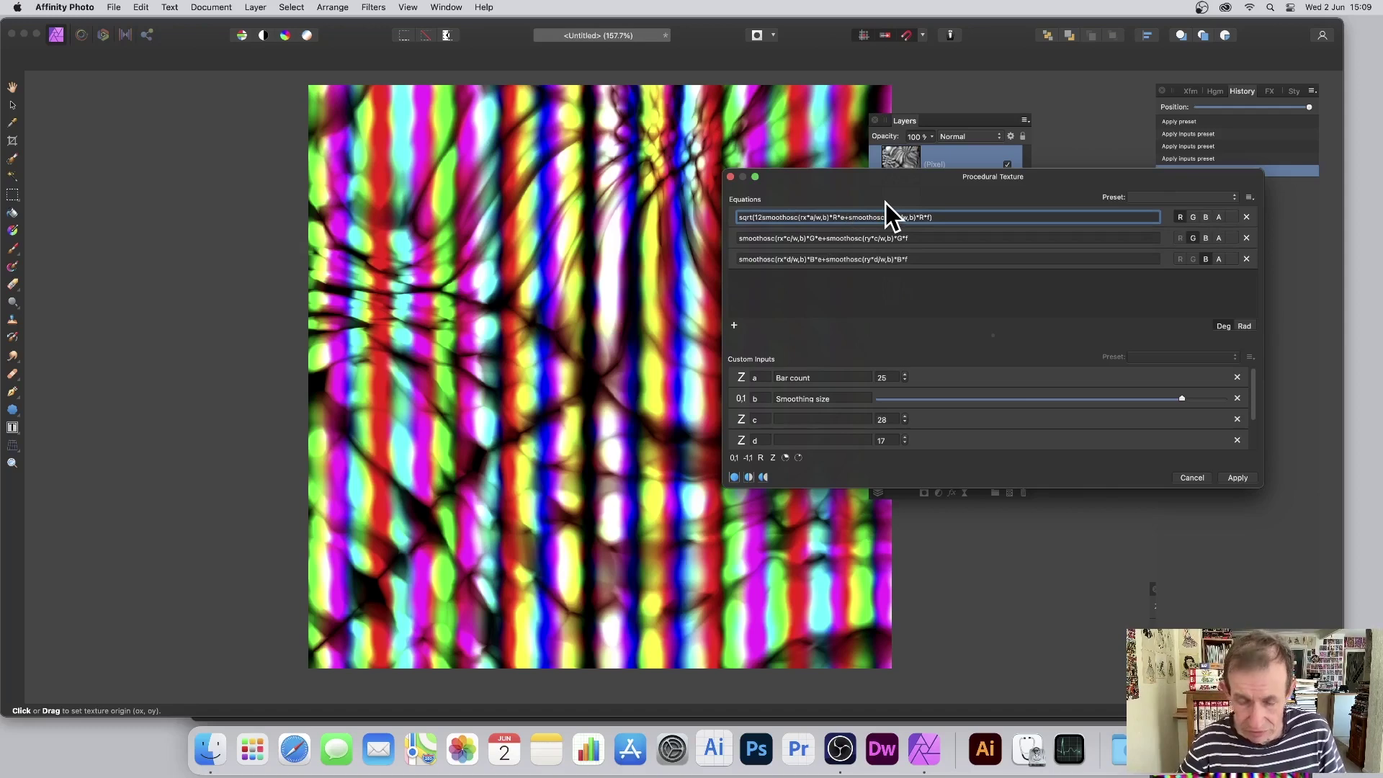
text(*)
key(Return)
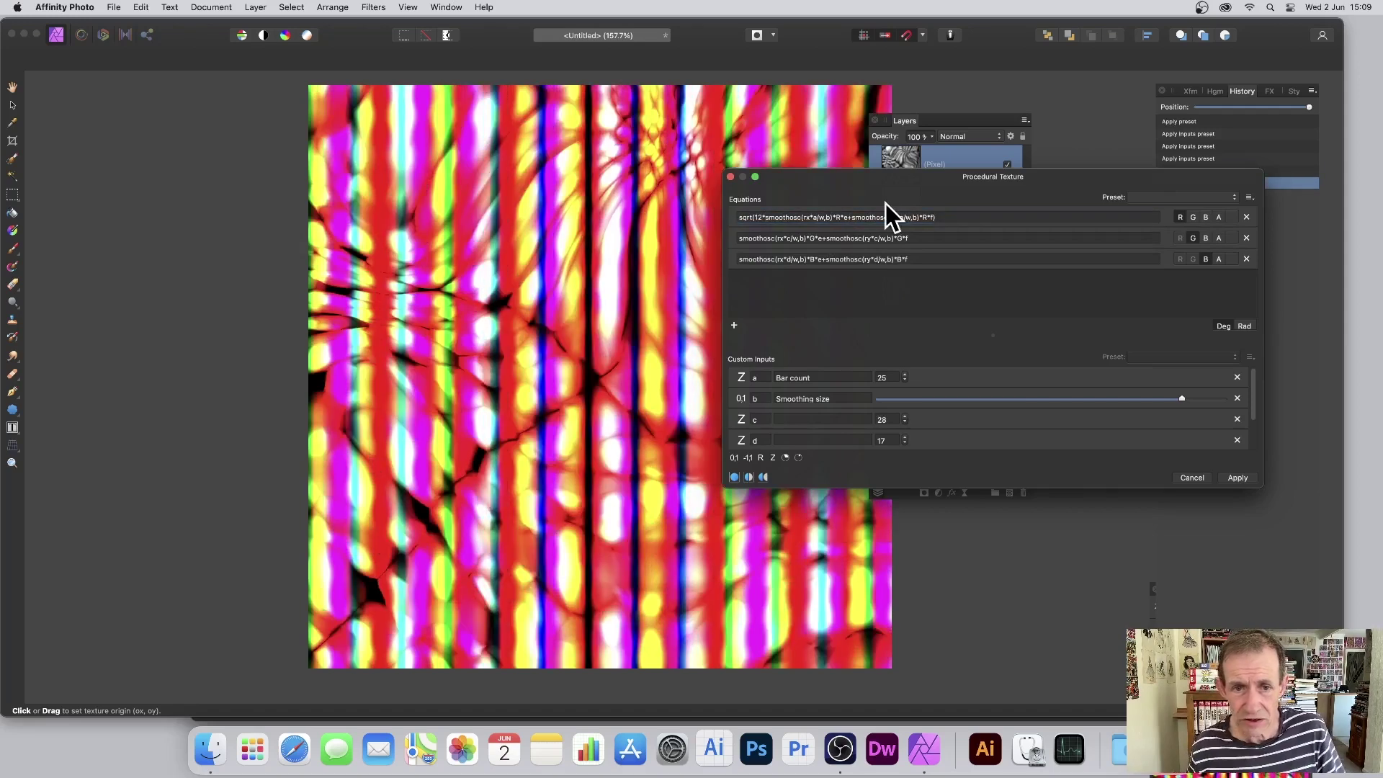
Remove the 12* multiplier from inside the red channel's sqrt equation
double_click(757, 216)
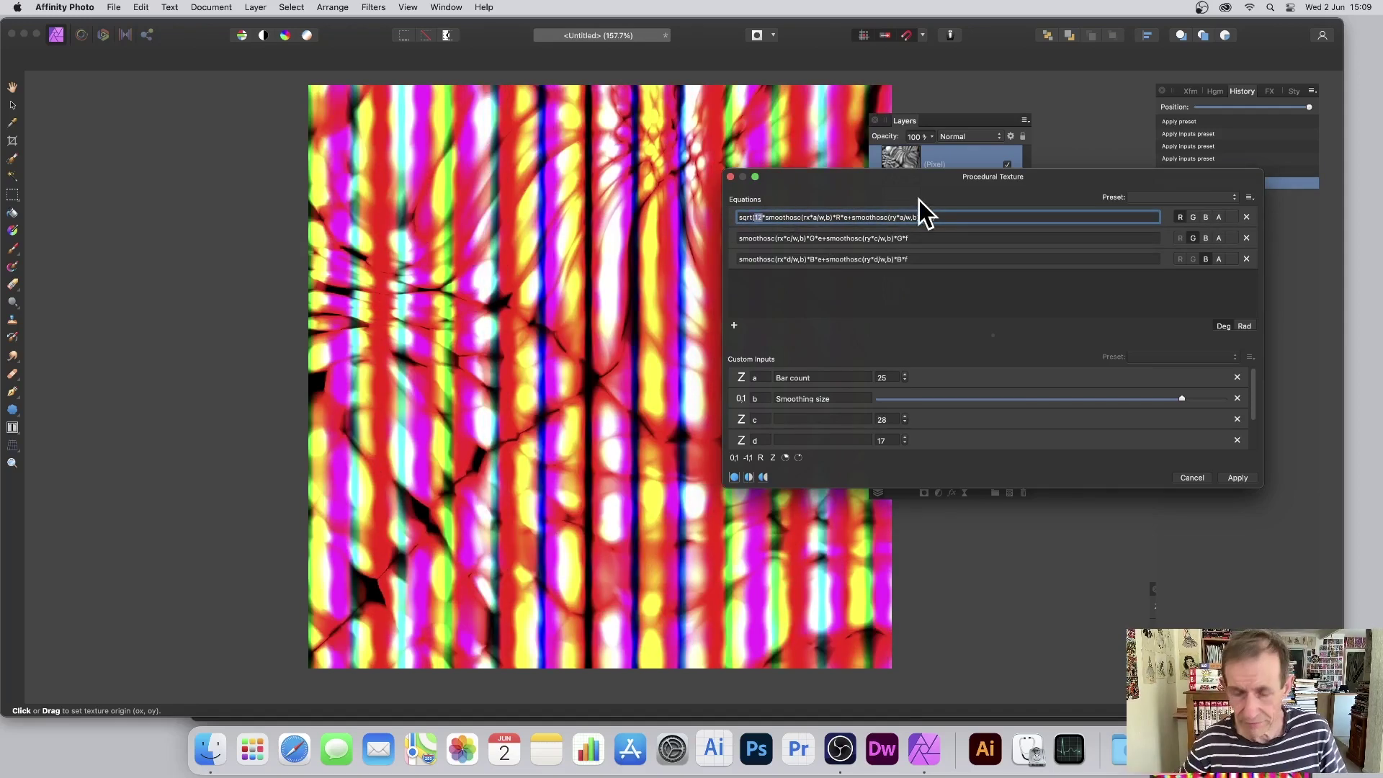
text(f)
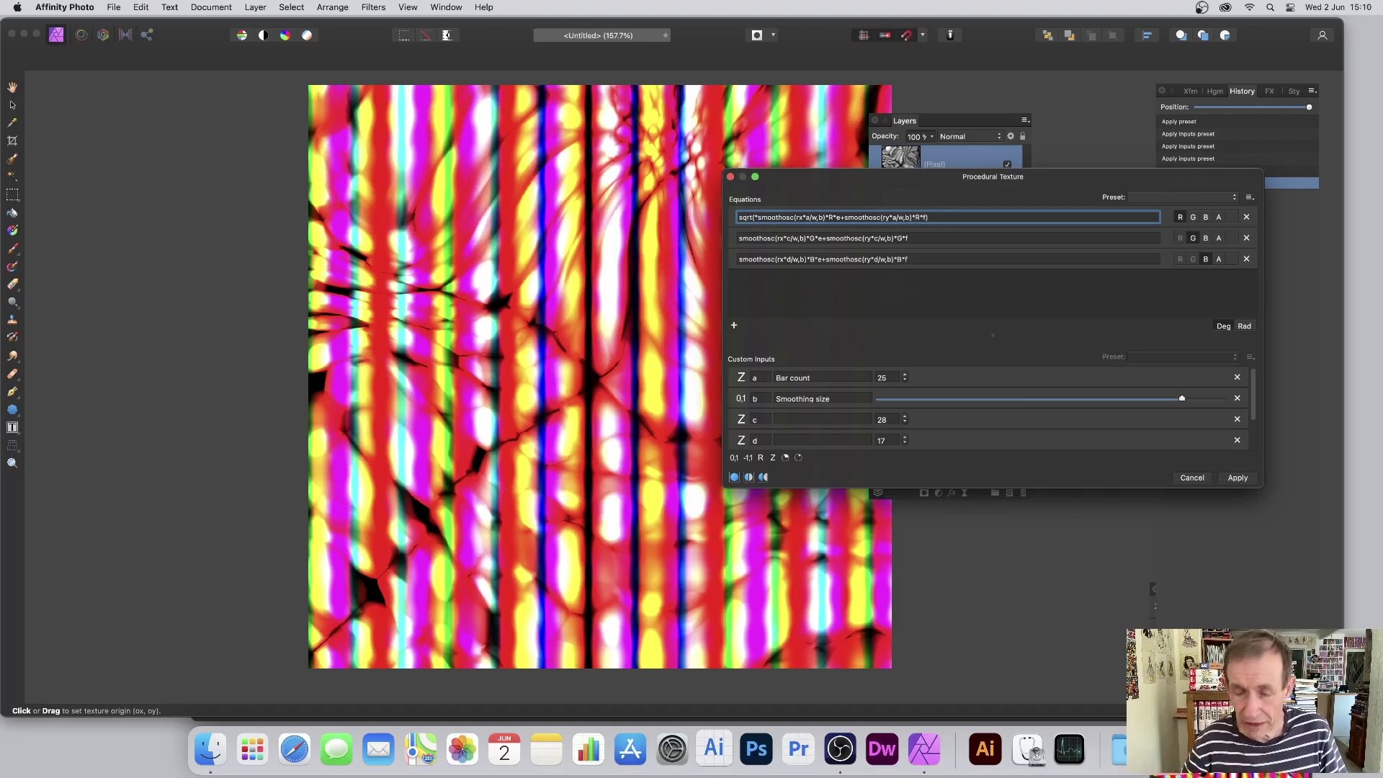
key(Delete)
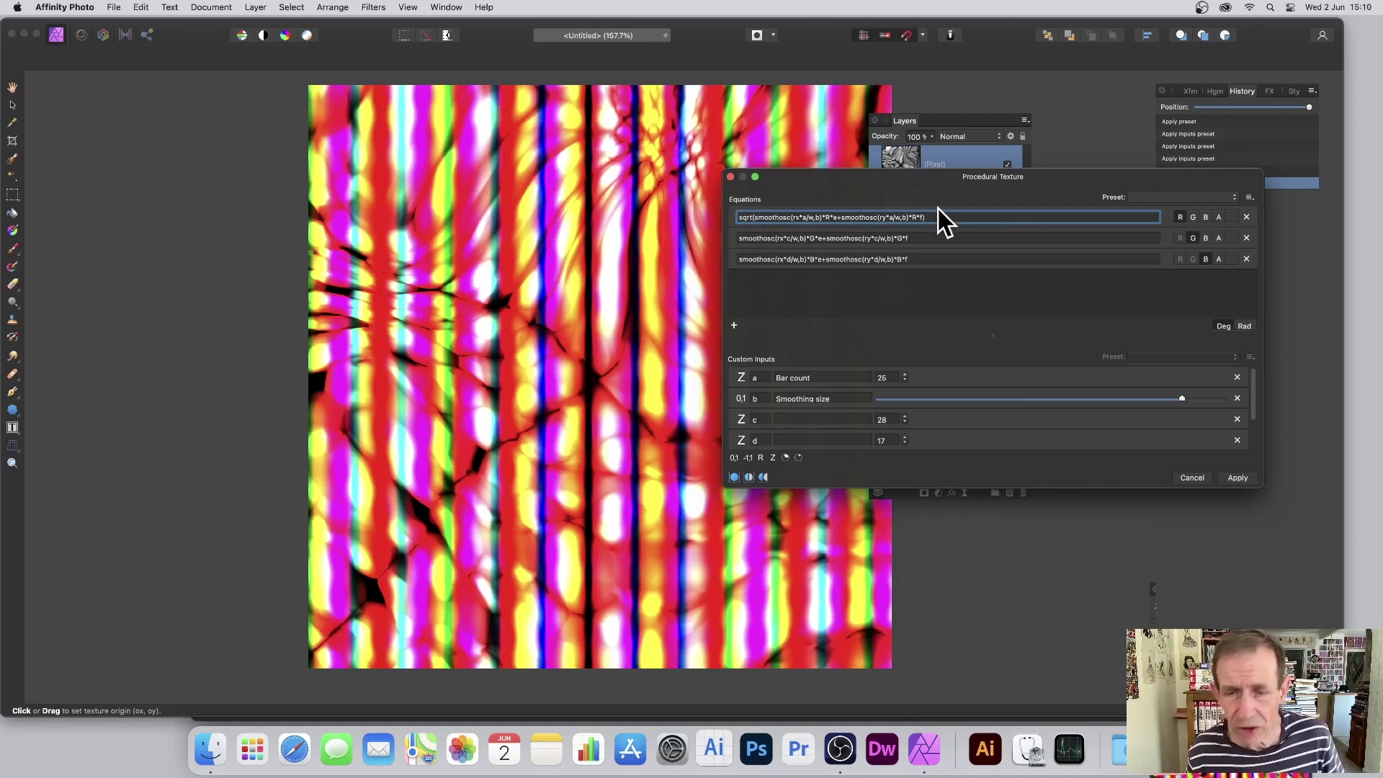